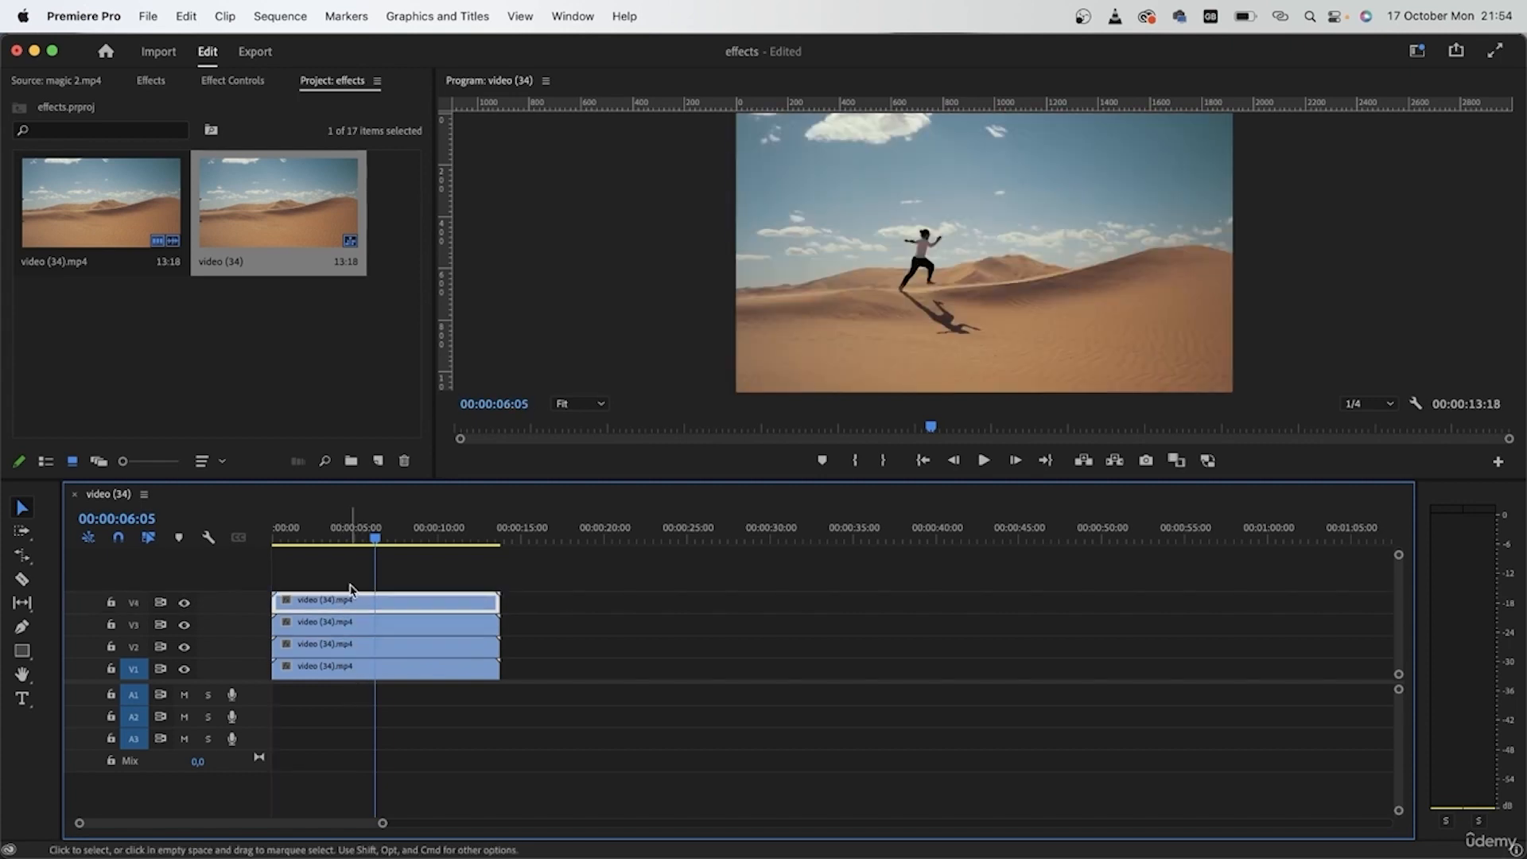
- Stack copies of the video (34).mp4 clip up to track V5 and hide the output of tracks V3, V4 and V5
{"action": "left_click", "coordinate": [391, 535]}
{"action": "left_click_drag", "start_coordinate": [562, 654], "coordinate": [453, 583]}
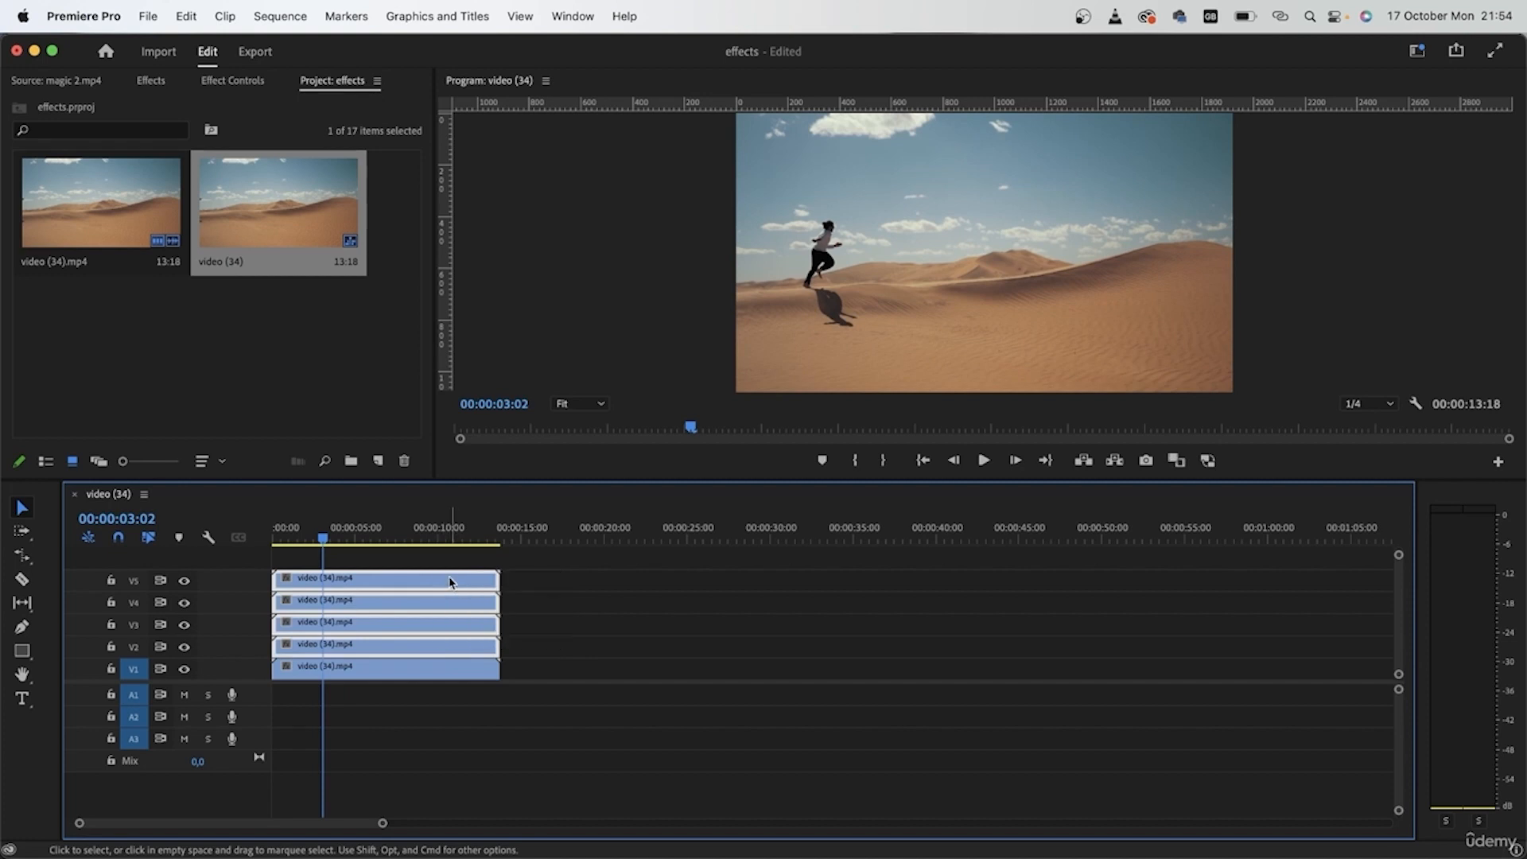
{"action": "right_click", "coordinate": [450, 583]}
{"action": "left_click", "coordinate": [389, 641]}
{"action": "left_click", "coordinate": [389, 641]}
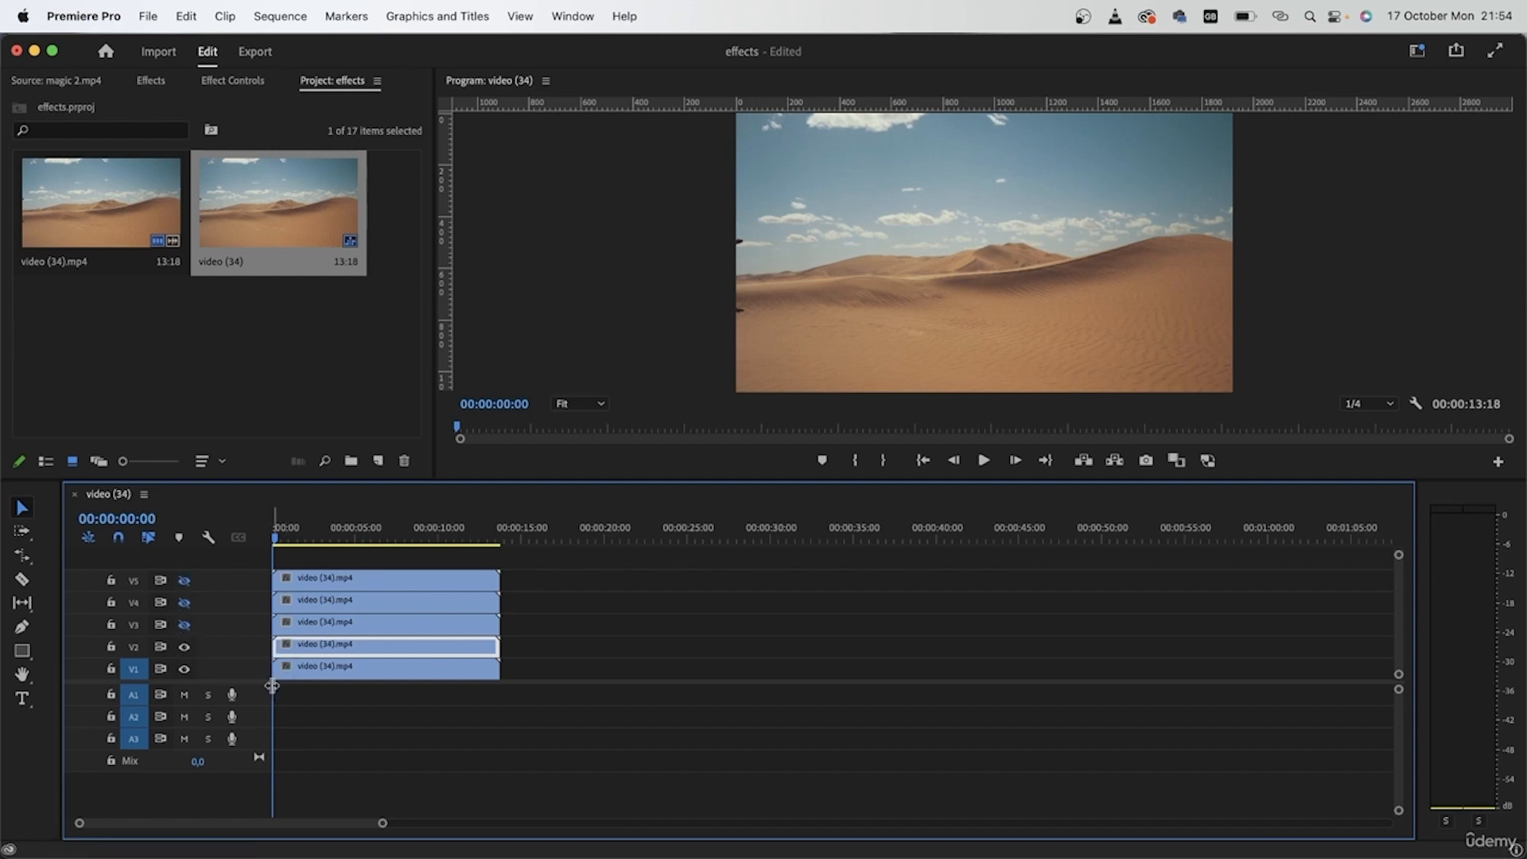
- Add a frame hold to the V2 clip at 00:00:02:05
{"action": "key", "text": "equal"}
{"action": "key", "text": "equal"}
{"action": "key", "text": "equal"}
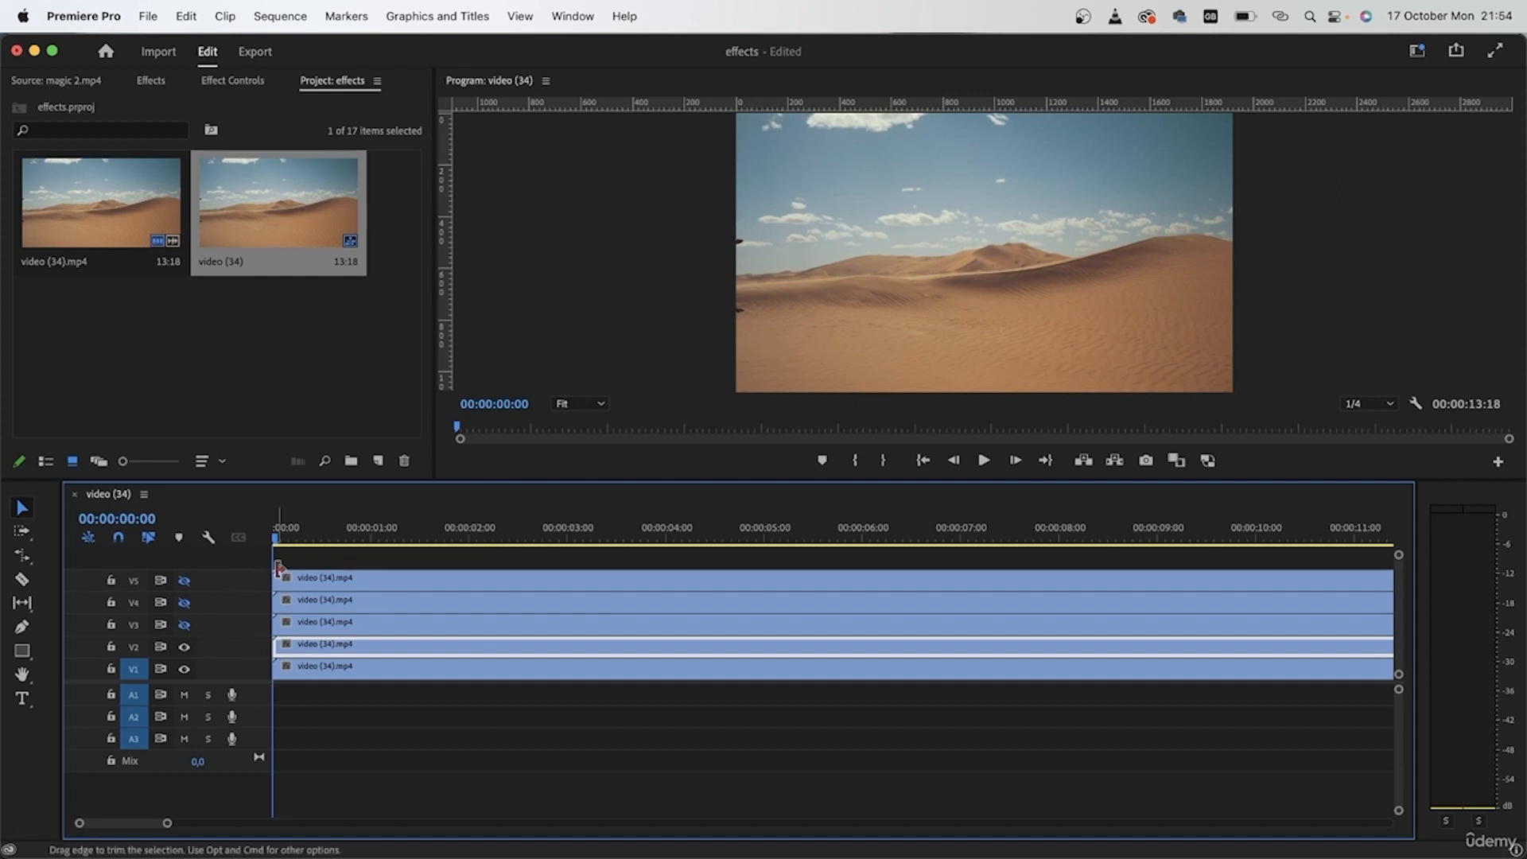
{"action": "left_click_drag", "start_coordinate": [277, 534], "coordinate": [493, 518]}
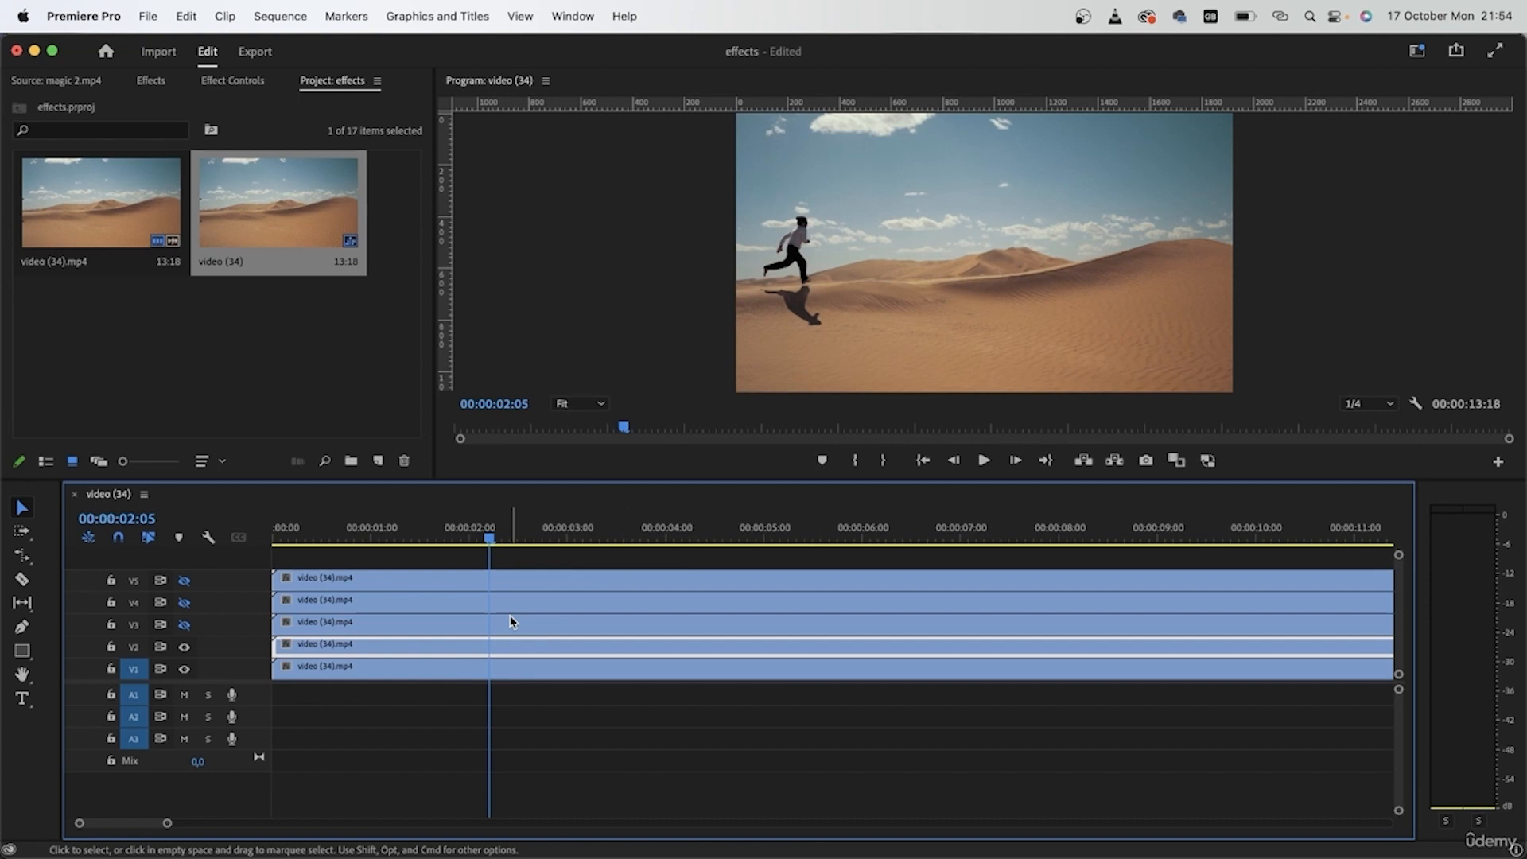
{"action": "right_click", "coordinate": [525, 652]}
{"action": "scroll", "coordinate": [525, 652], "scroll_direction": "down", "scroll_amount": 10}
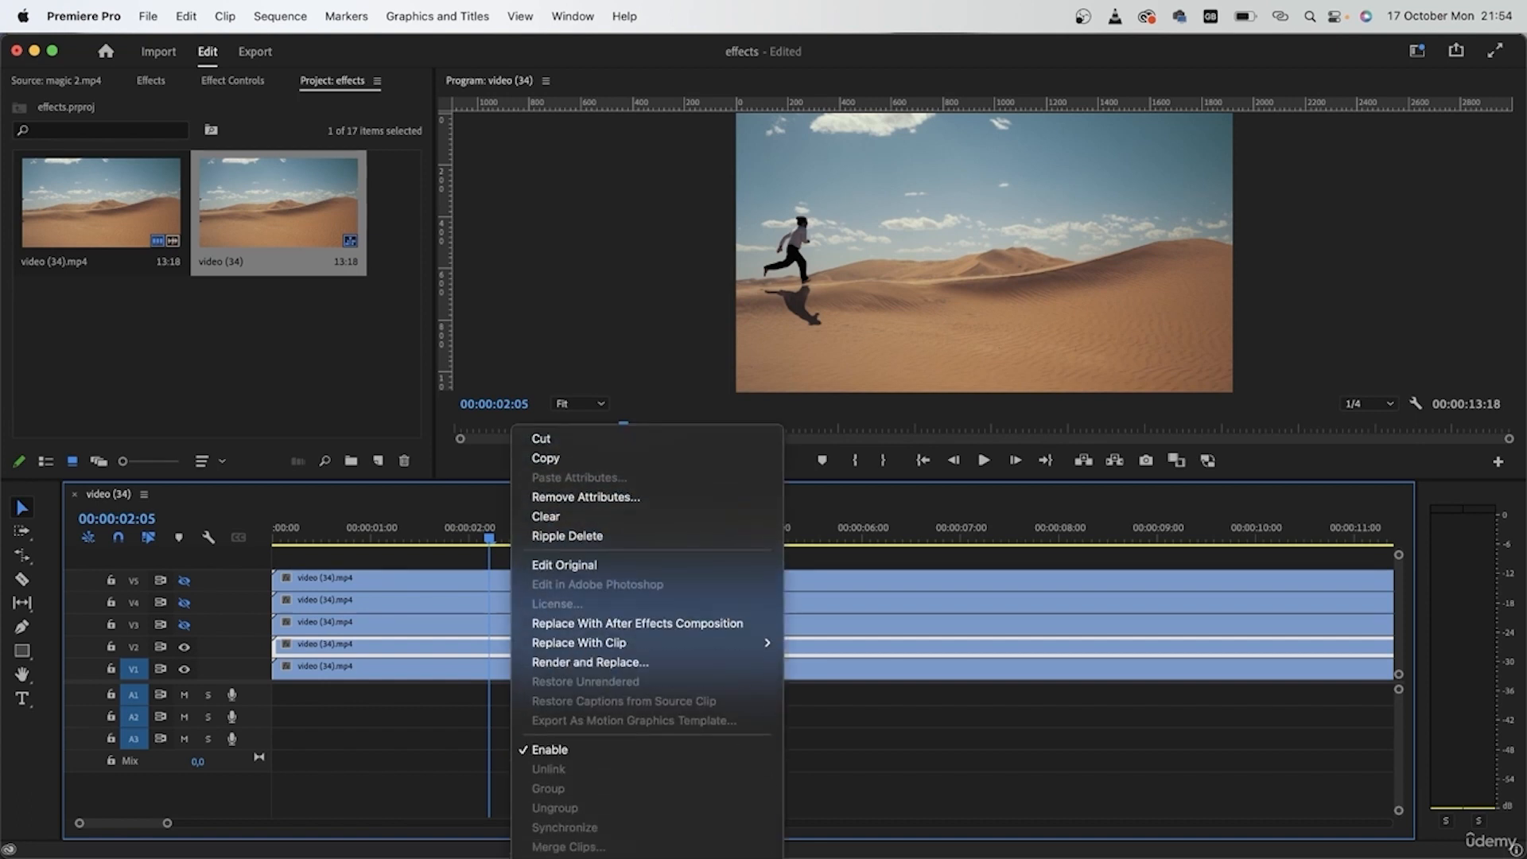
{"action": "scroll", "coordinate": [644, 692], "scroll_direction": "down", "scroll_amount": 5}
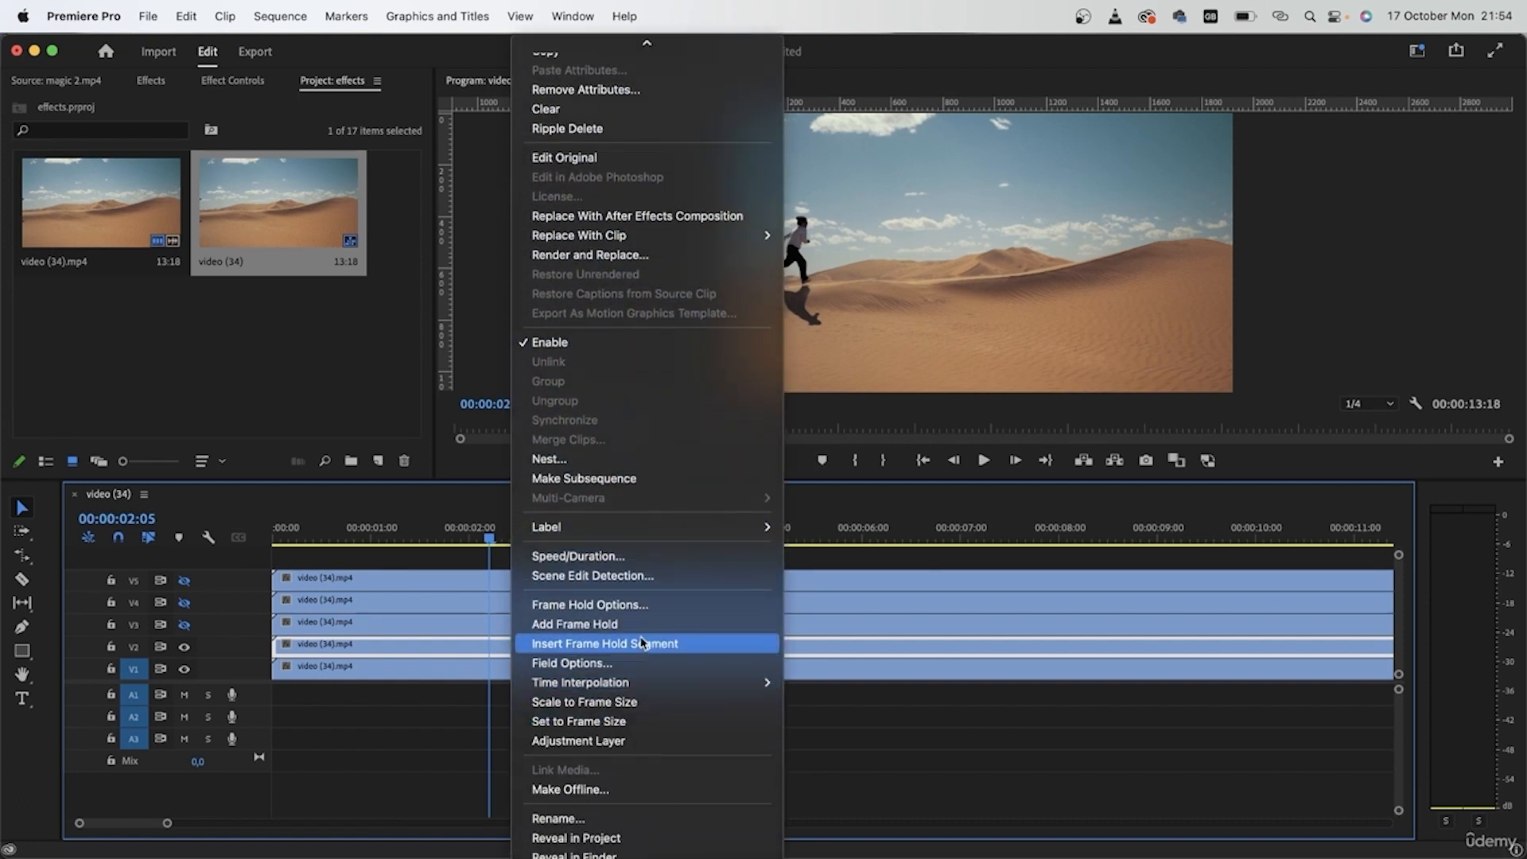
{"action": "left_click", "coordinate": [637, 625]}
{"action": "key", "text": "space"}
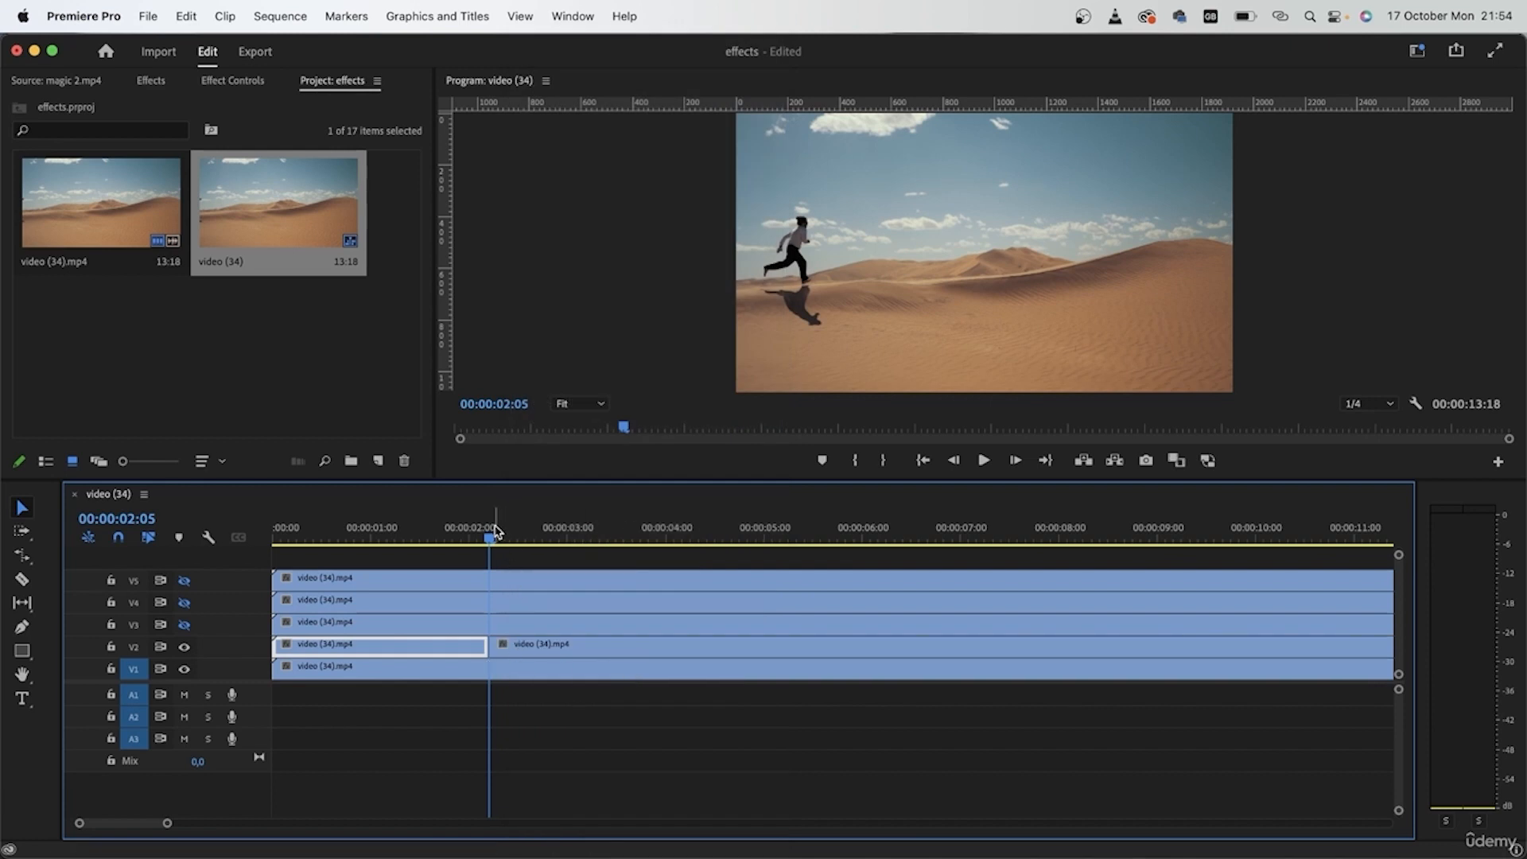
- Show track V3 again and add a frame hold to its clip at 00:00:05:07
{"action": "left_click", "coordinate": [184, 626]}
{"action": "left_click_drag", "start_coordinate": [612, 541], "coordinate": [799, 556]}
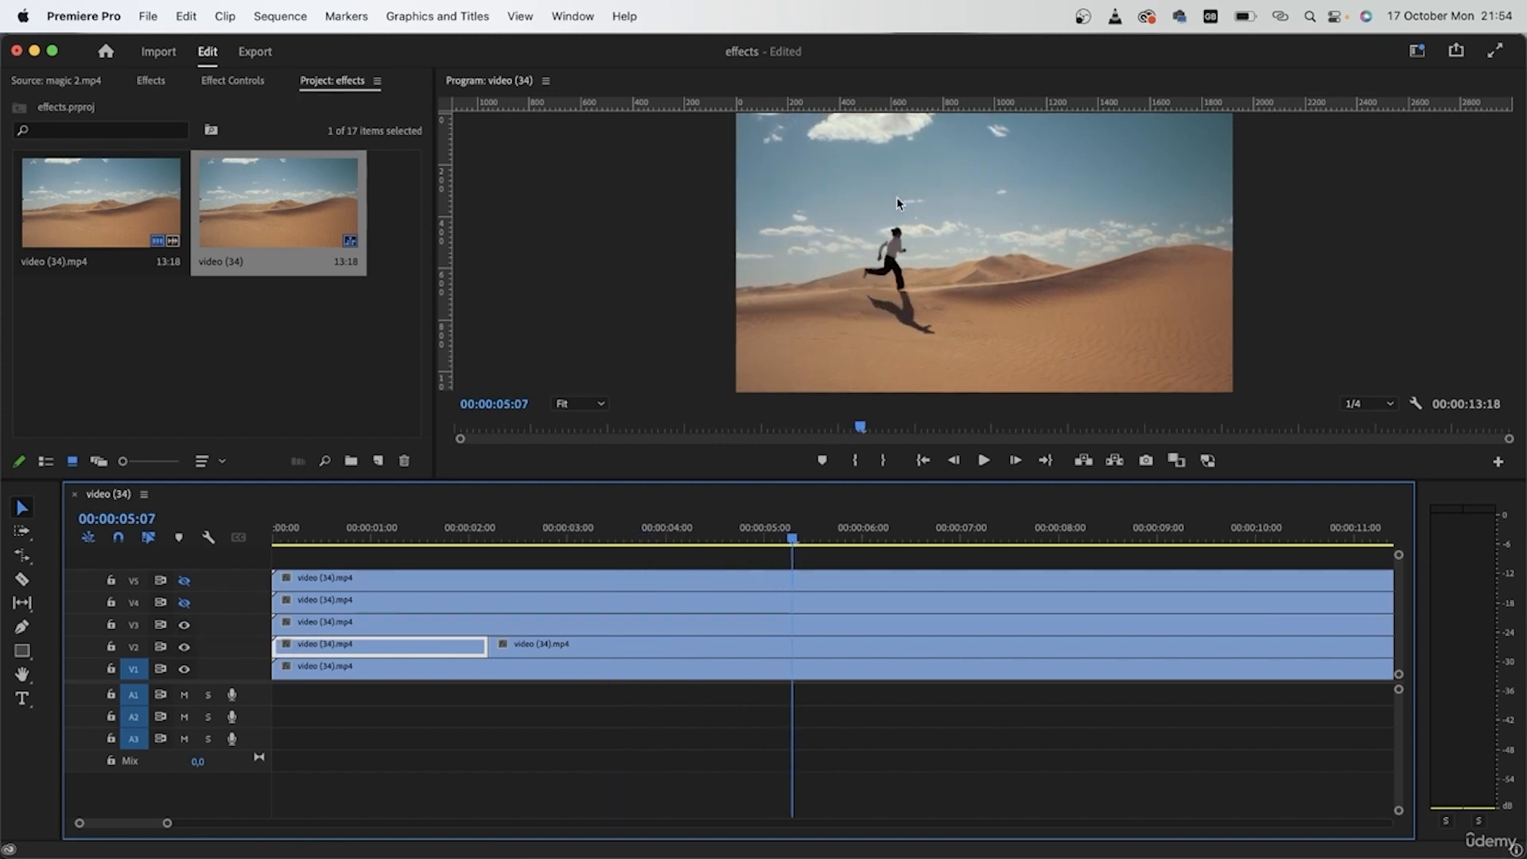
{"action": "left_click", "coordinate": [774, 630]}
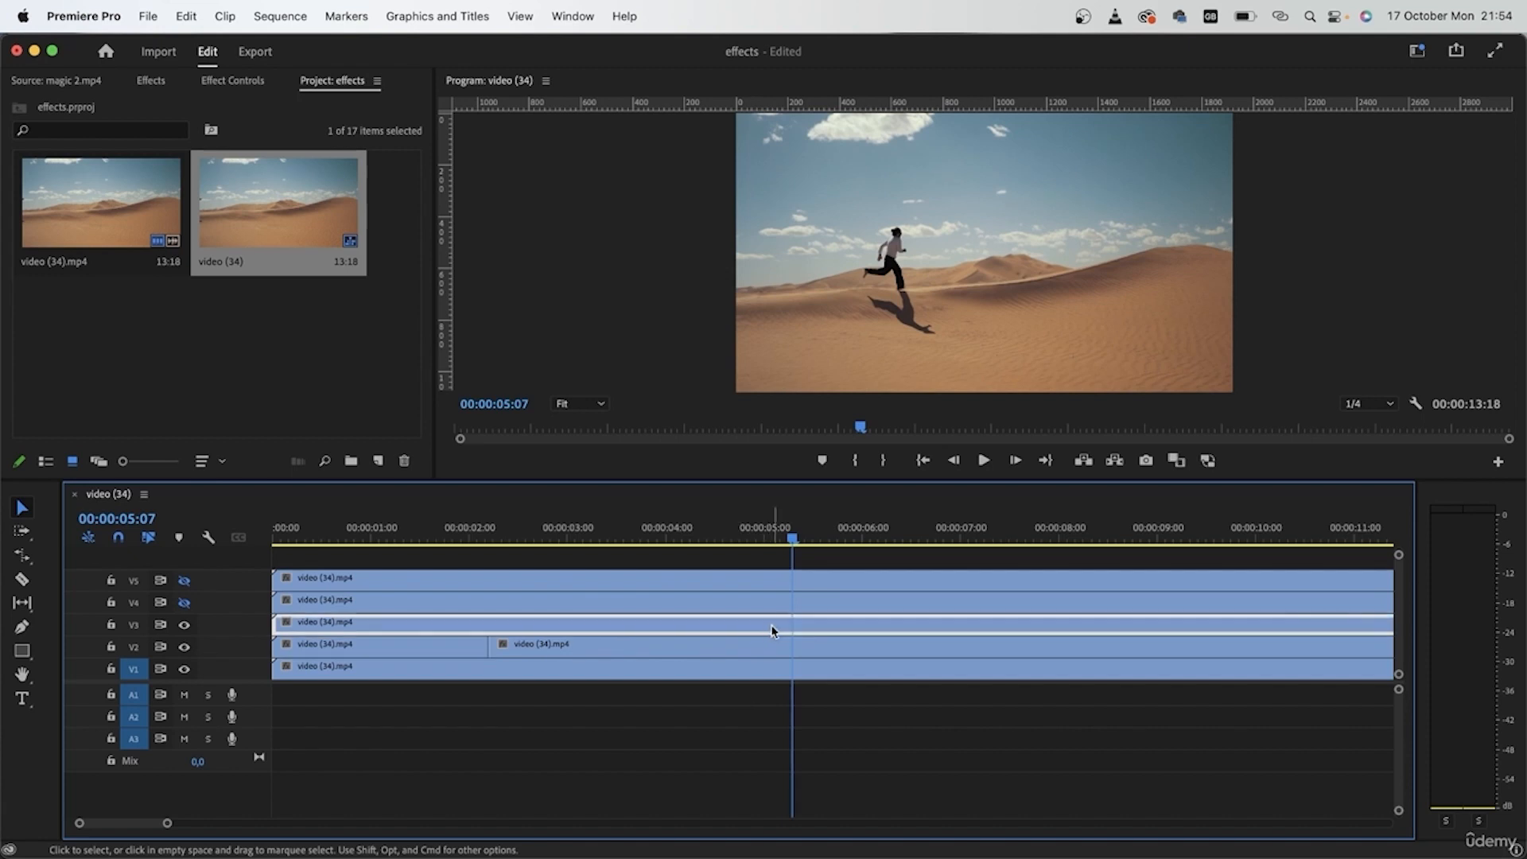
{"action": "right_click", "coordinate": [790, 628]}
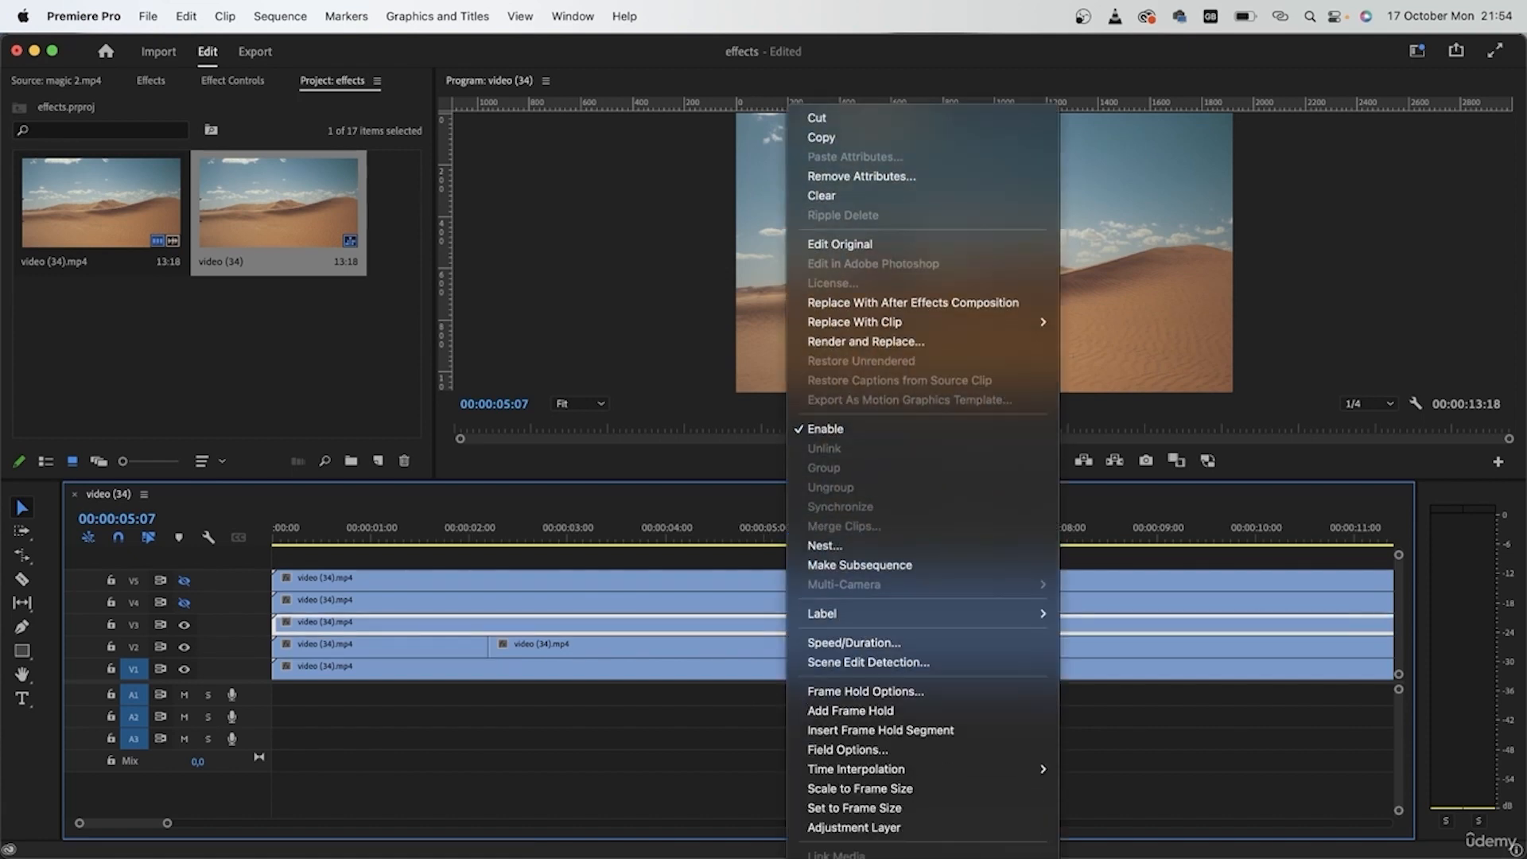
{"action": "left_click", "coordinate": [945, 673]}
- Show track V4 again and add a frame hold to its clip at 00:00:10:00
{"action": "left_click", "coordinate": [835, 600]}
{"action": "left_click_drag", "start_coordinate": [881, 541], "coordinate": [991, 561]}
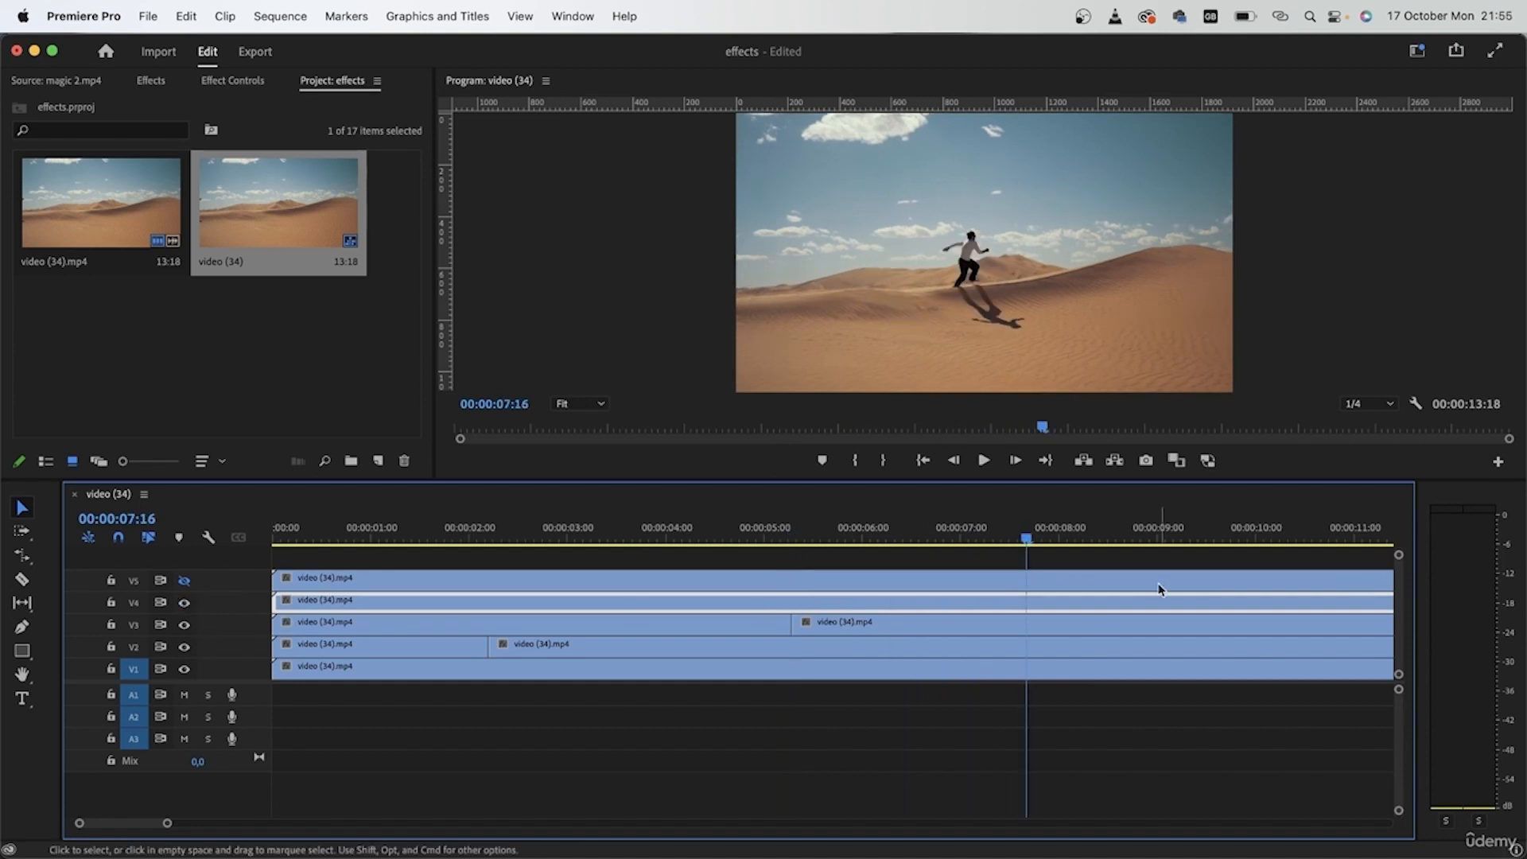
{"action": "left_click_drag", "start_coordinate": [1026, 541], "coordinate": [1259, 569]}
{"action": "right_click", "coordinate": [1210, 612]}
{"action": "scroll", "coordinate": [1321, 756], "scroll_direction": "down", "scroll_amount": 10}
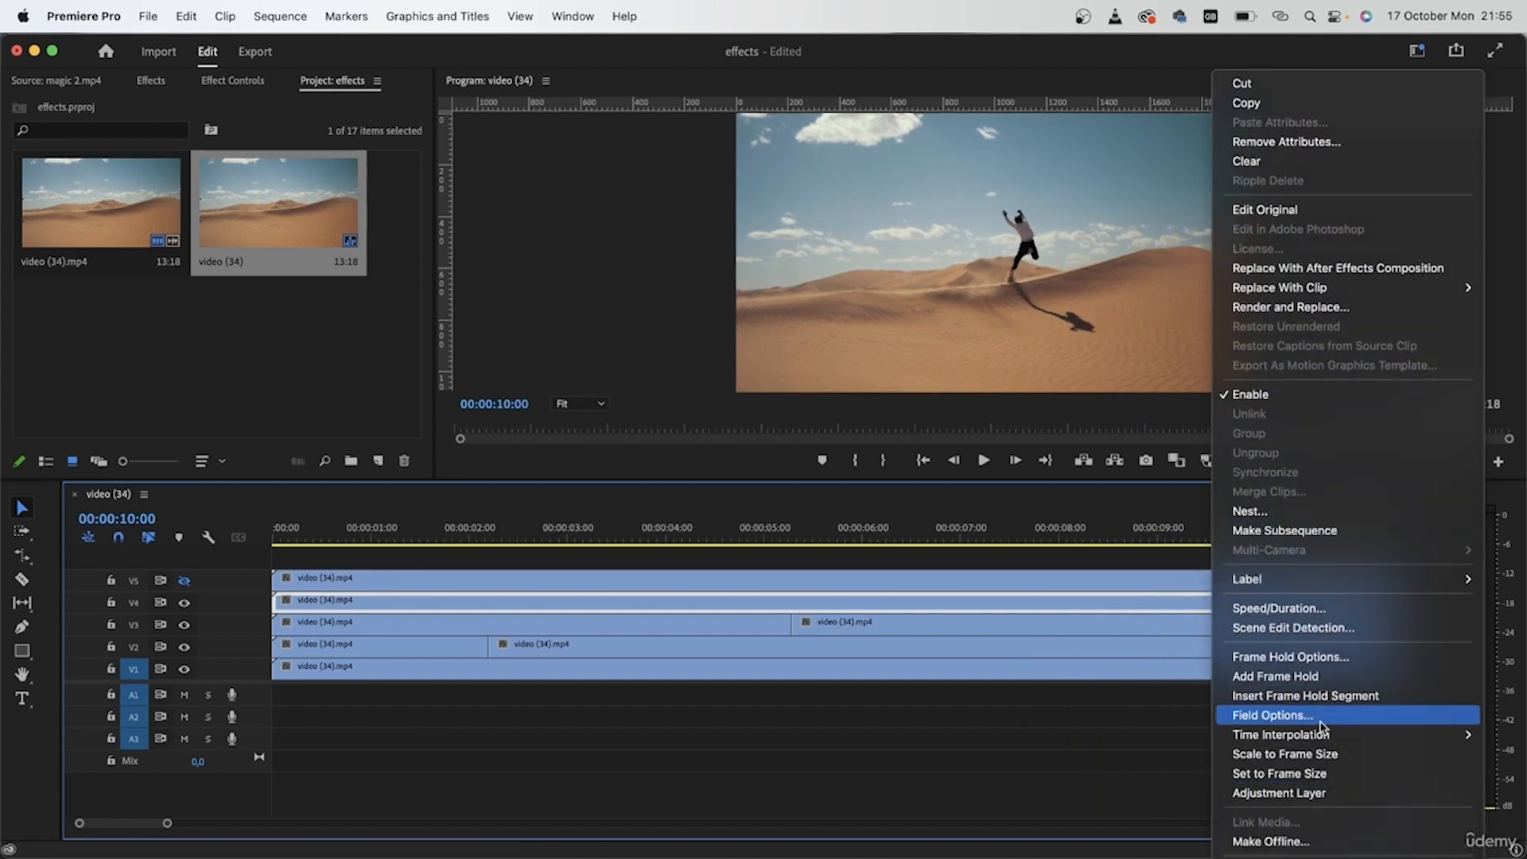
{"action": "left_click", "coordinate": [1320, 676]}
- Show track V5 again and add a frame hold to its clip at 00:00:12:12
{"action": "scroll", "coordinate": [1096, 690], "scroll_direction": "right", "scroll_amount": 5}
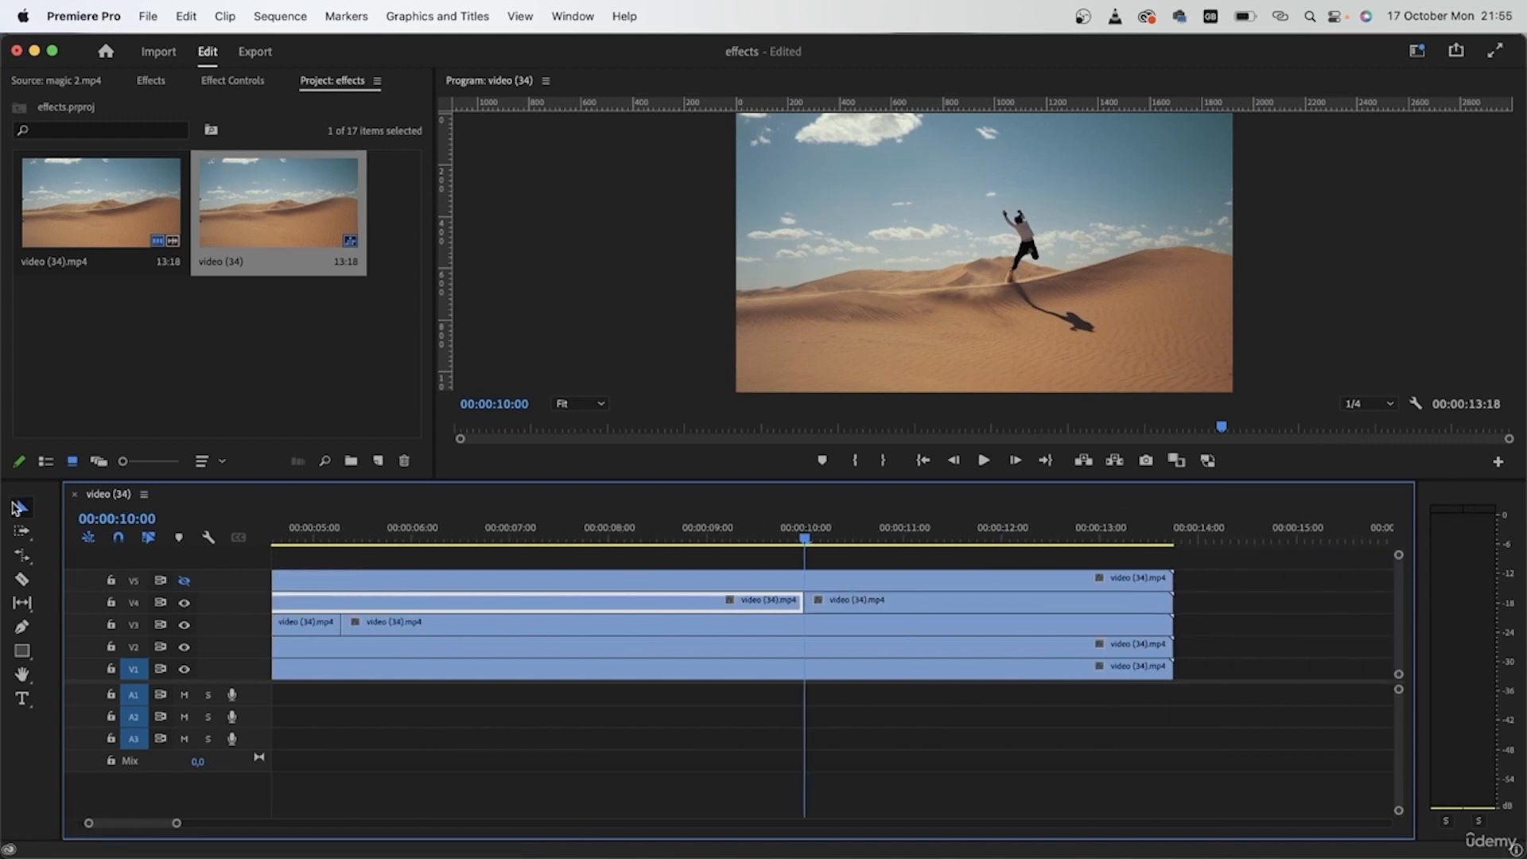
{"action": "left_click_drag", "start_coordinate": [806, 540], "coordinate": [1049, 551]}
{"action": "left_click", "coordinate": [1011, 583]}
{"action": "right_click", "coordinate": [1069, 588]}
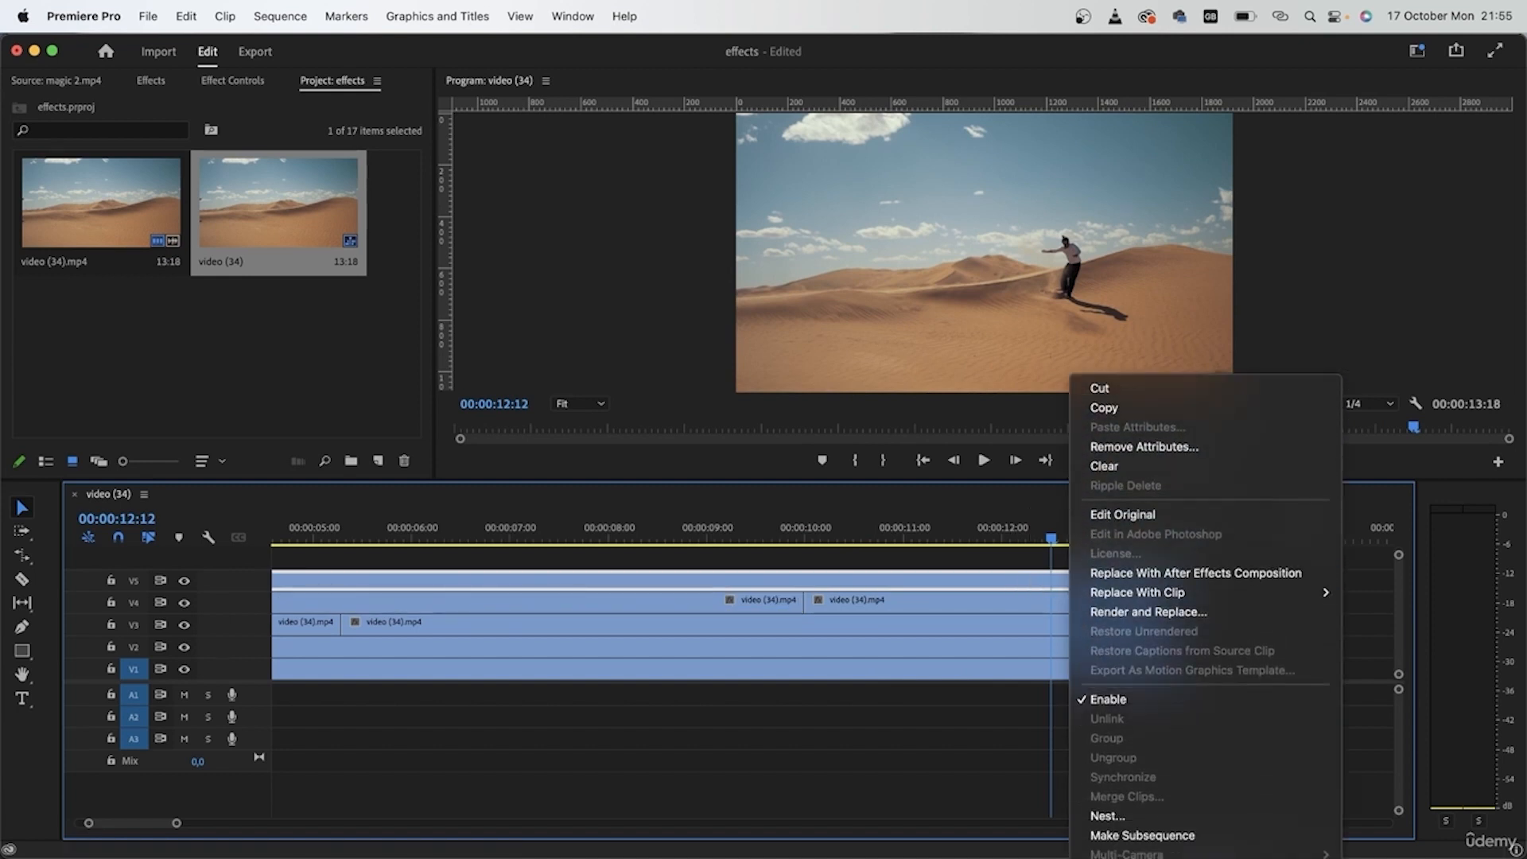
{"action": "left_click", "coordinate": [1181, 728]}
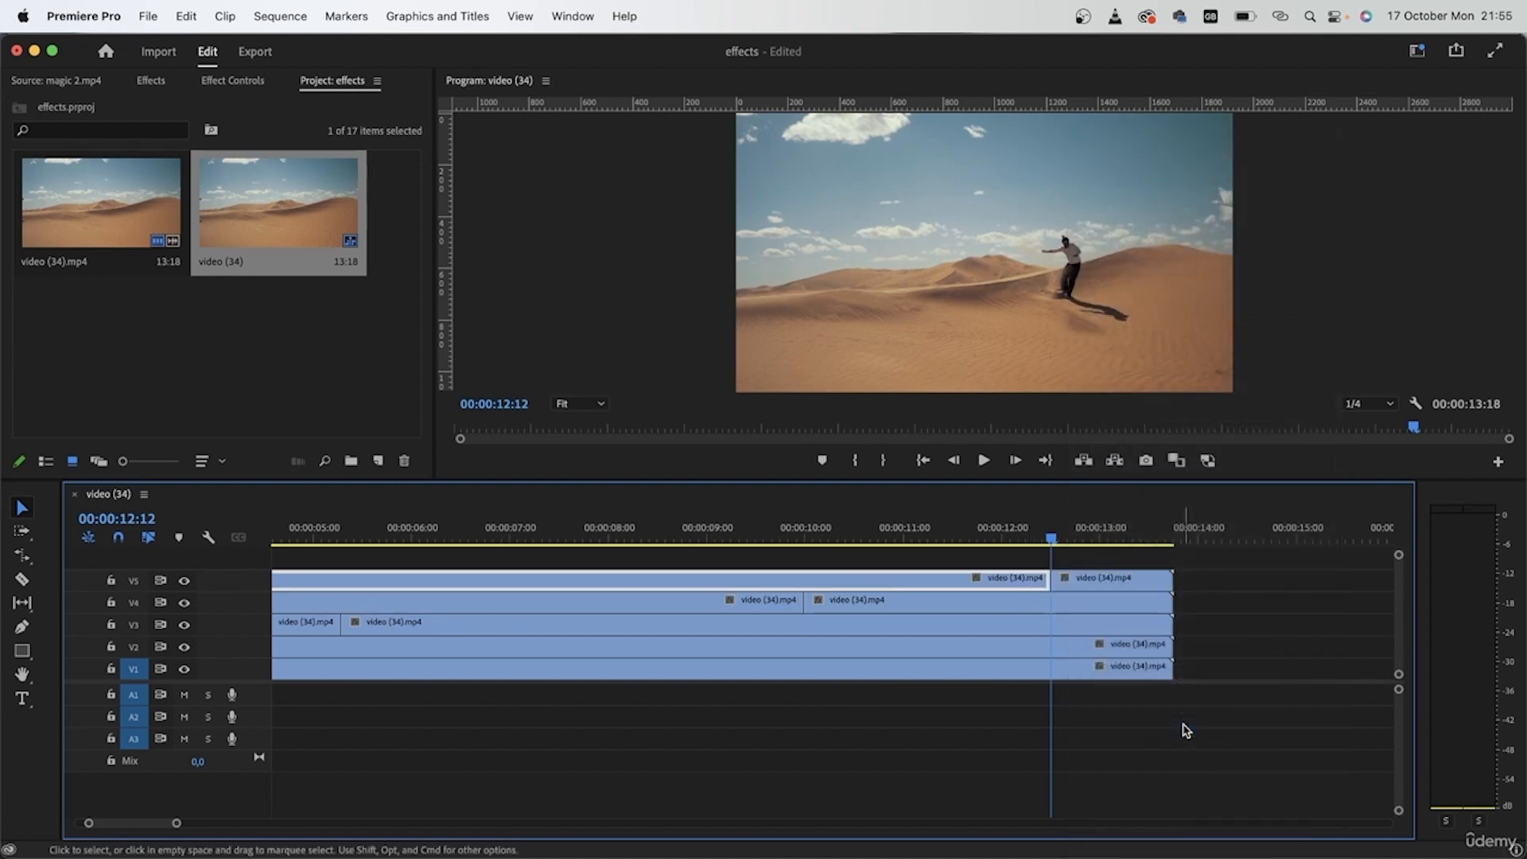
- Delete the moving clip segments before the frame holds on tracks V2 to V5, keeping only the held frames
{"action": "key", "text": "minus"}
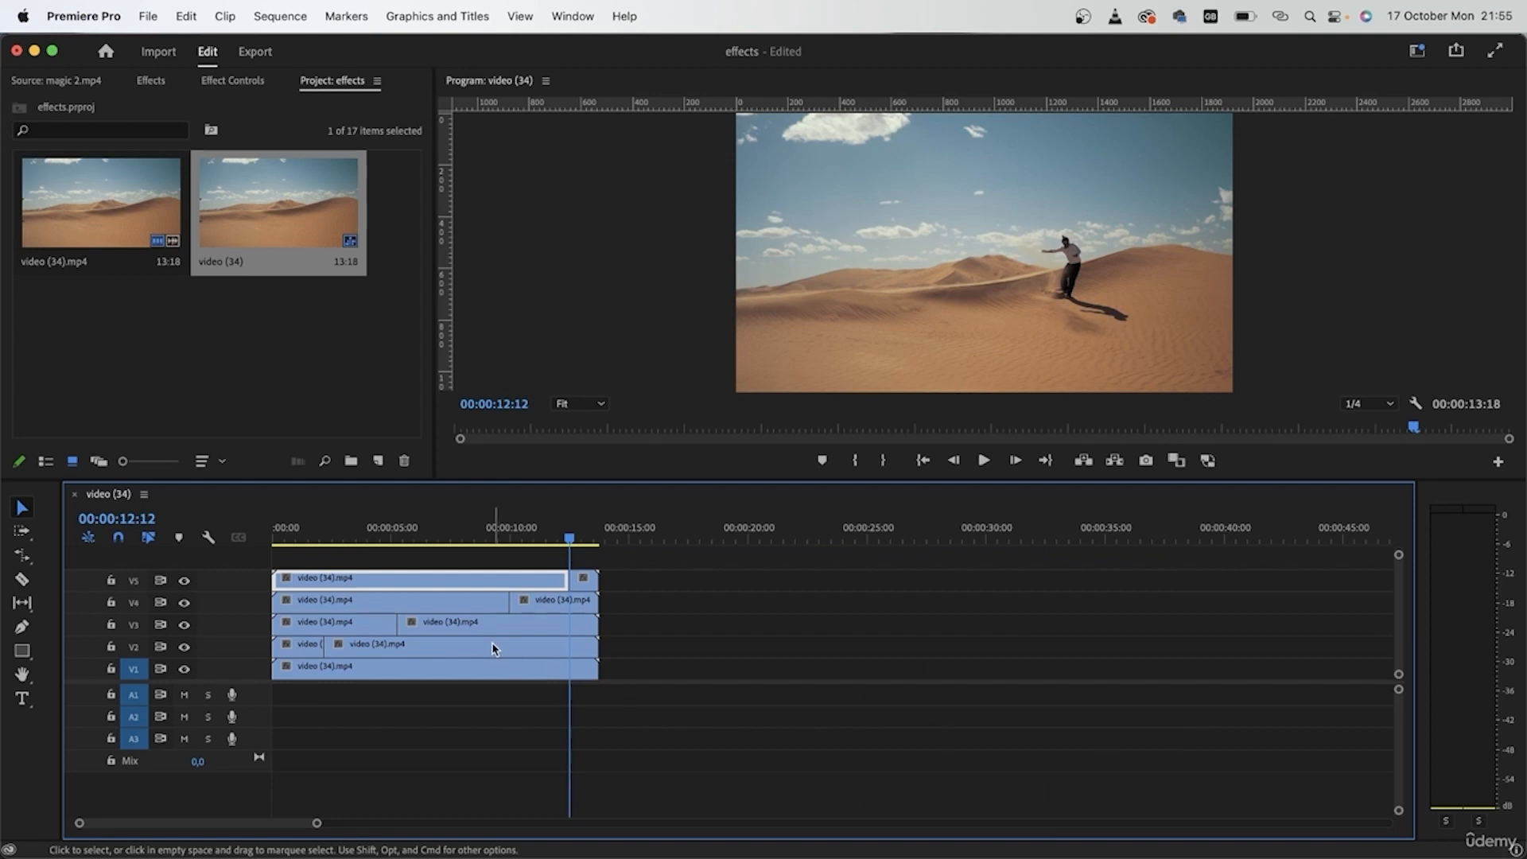
{"action": "left_click", "coordinate": [366, 624], "text": "shift"}
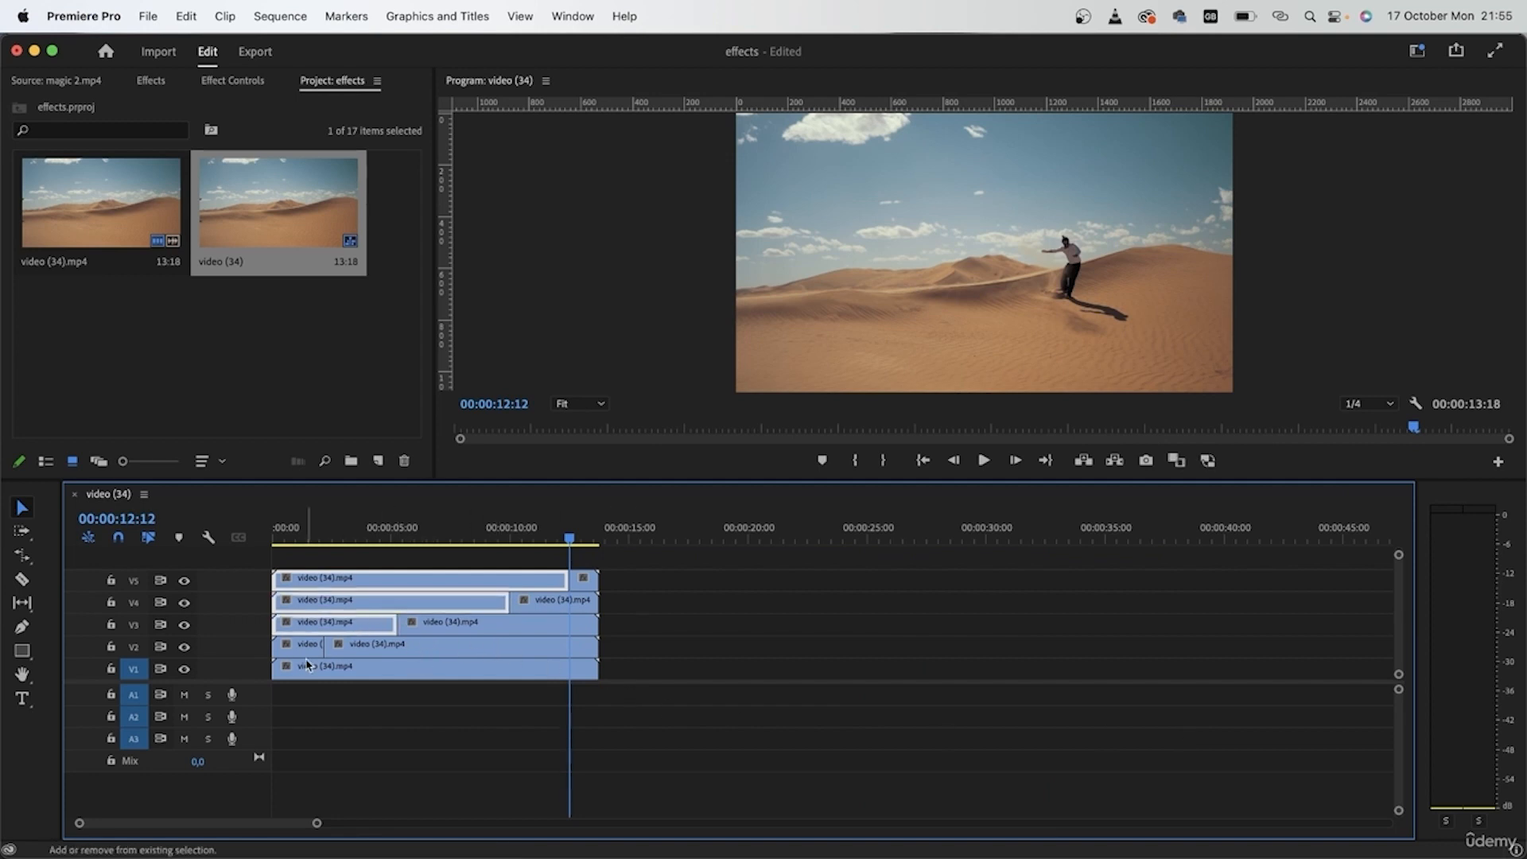
{"action": "key", "text": "Delete"}
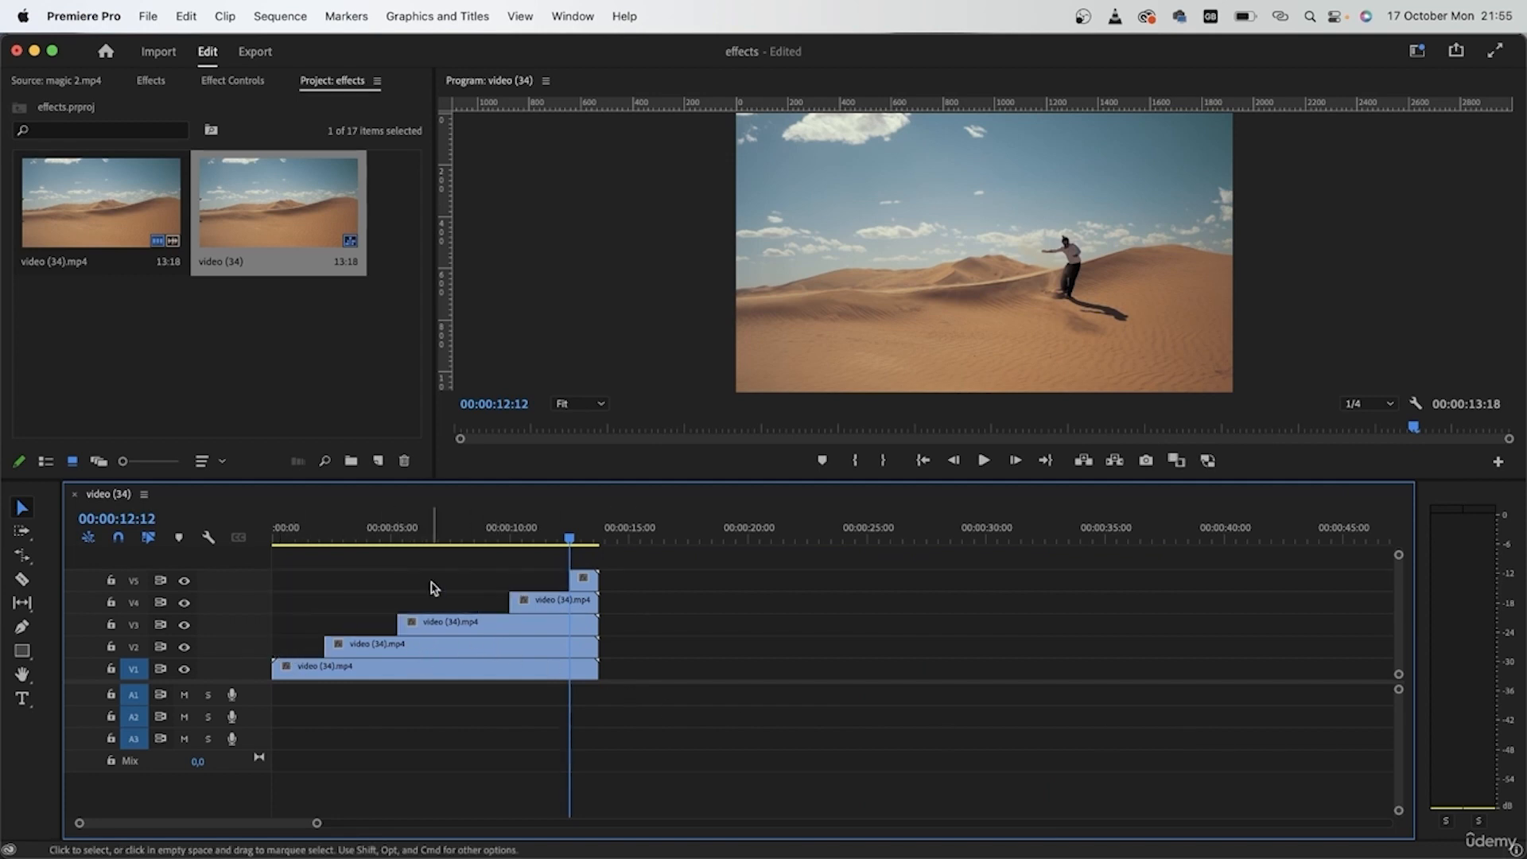
- Play the sequence from the start to check the frame holds, and return the playhead to the beginning
{"action": "left_click_drag", "start_coordinate": [571, 547], "coordinate": [247, 625]}
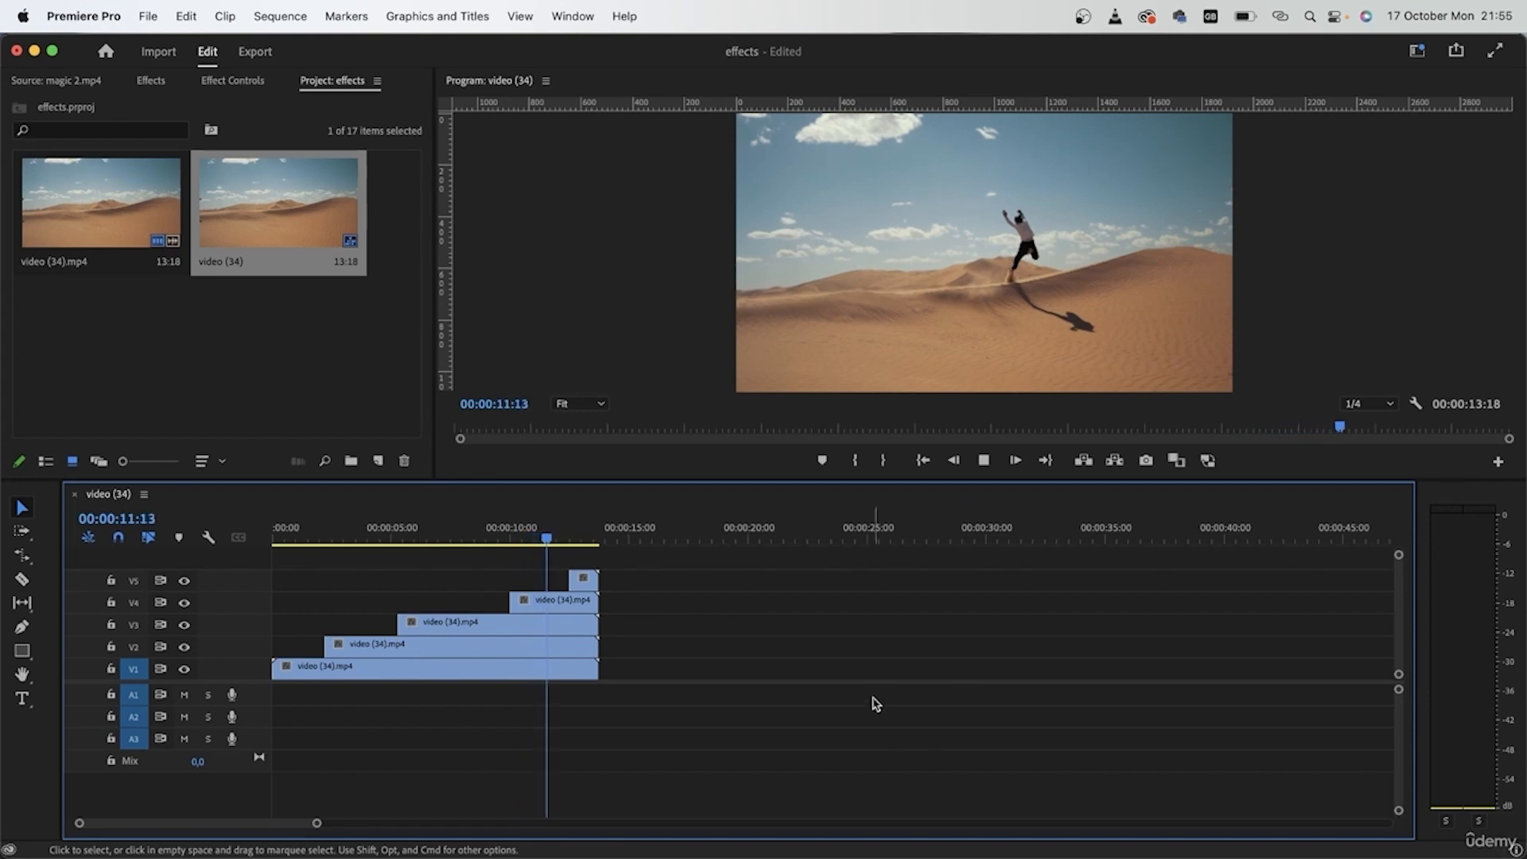
{"action": "key", "text": "space"}
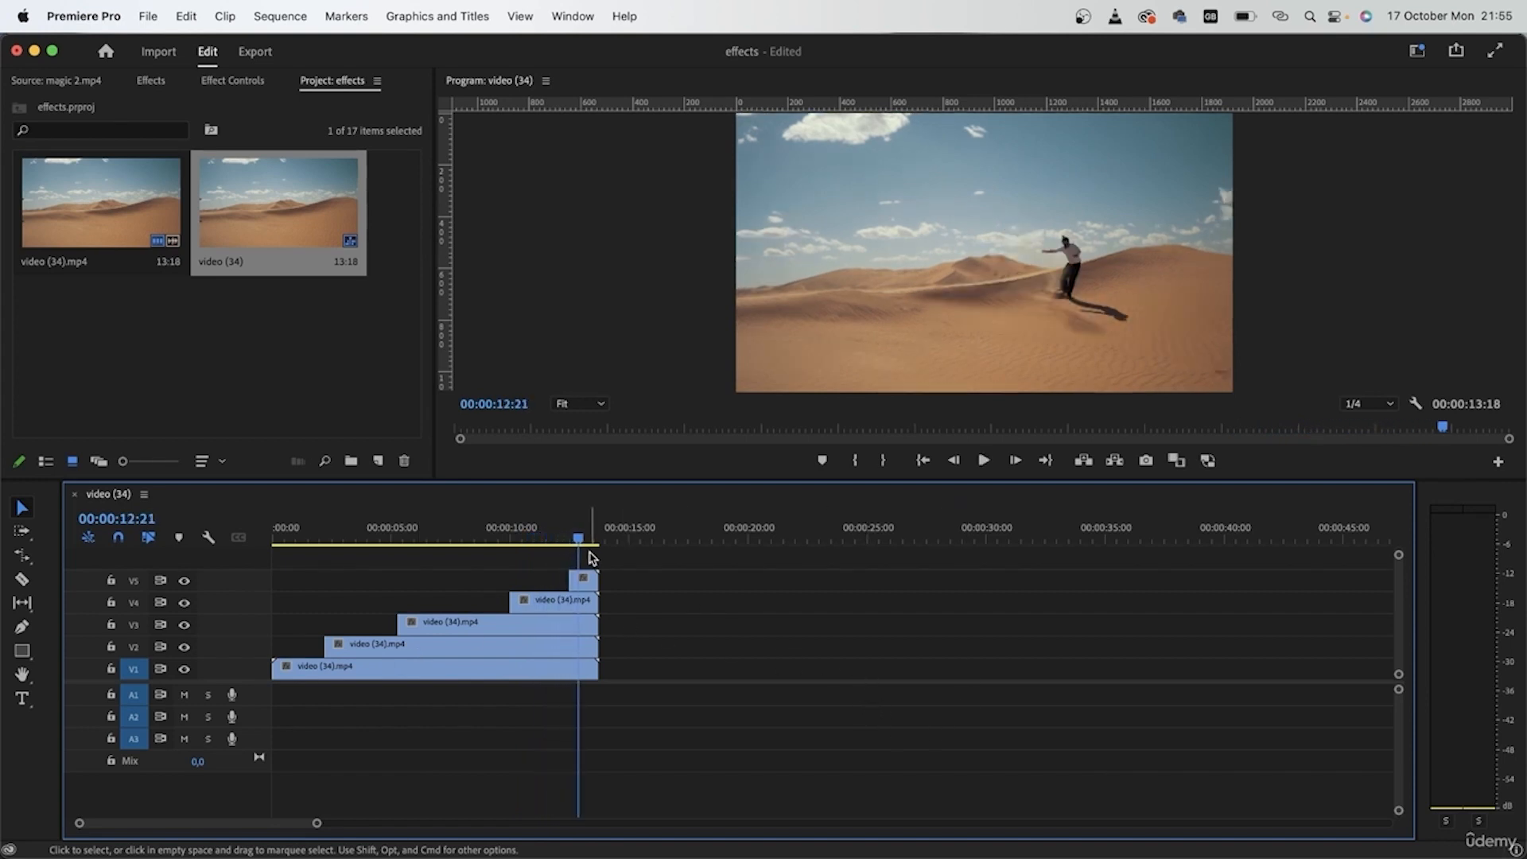
{"action": "left_click_drag", "start_coordinate": [587, 541], "coordinate": [273, 531]}
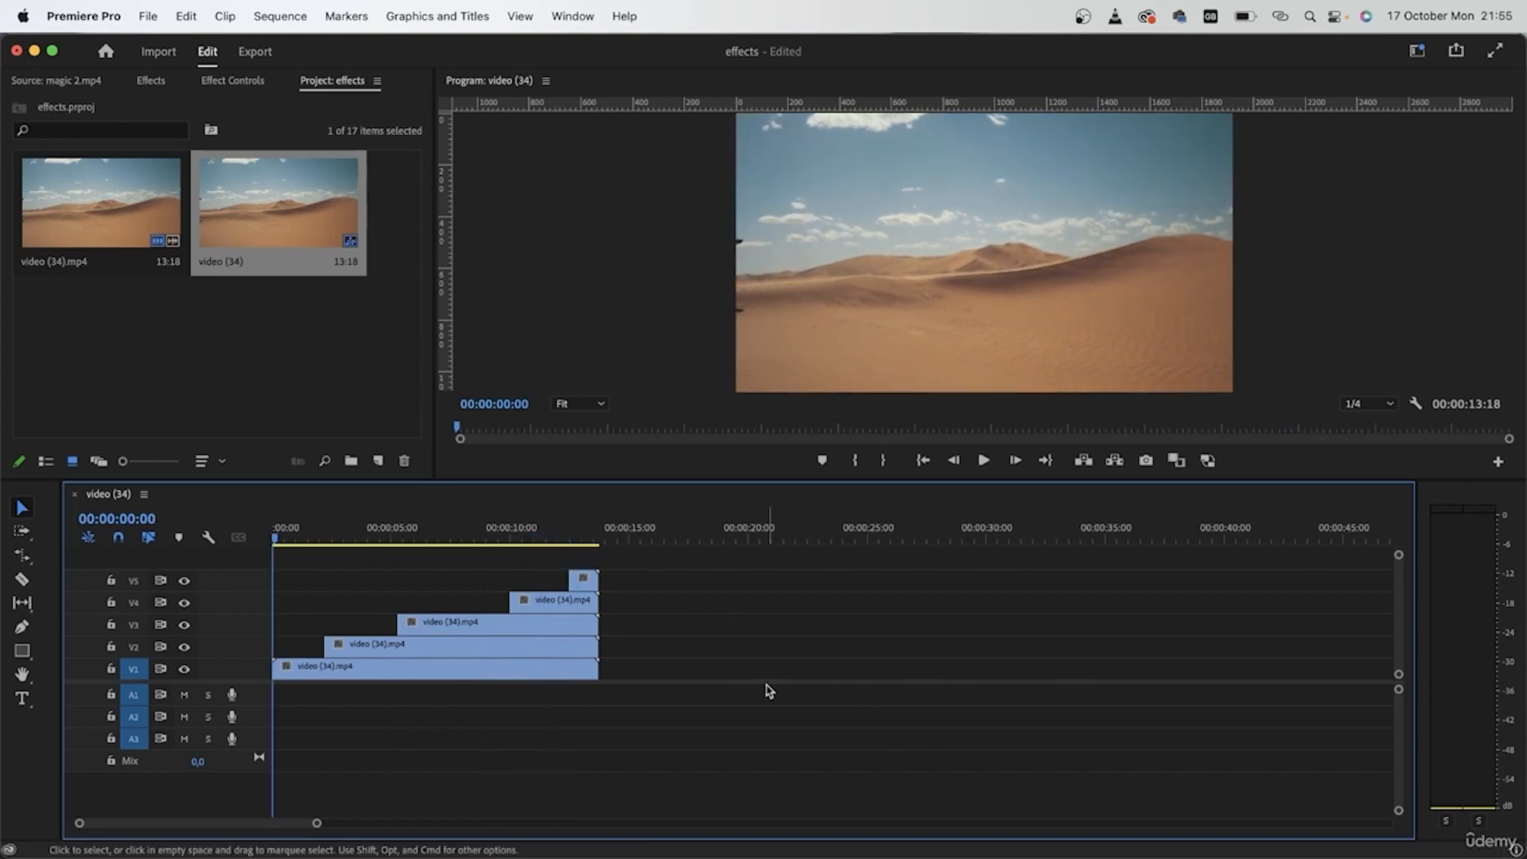
- Set the blend mode of the held clip on V2 to Darken
{"action": "left_click", "coordinate": [571, 643]}
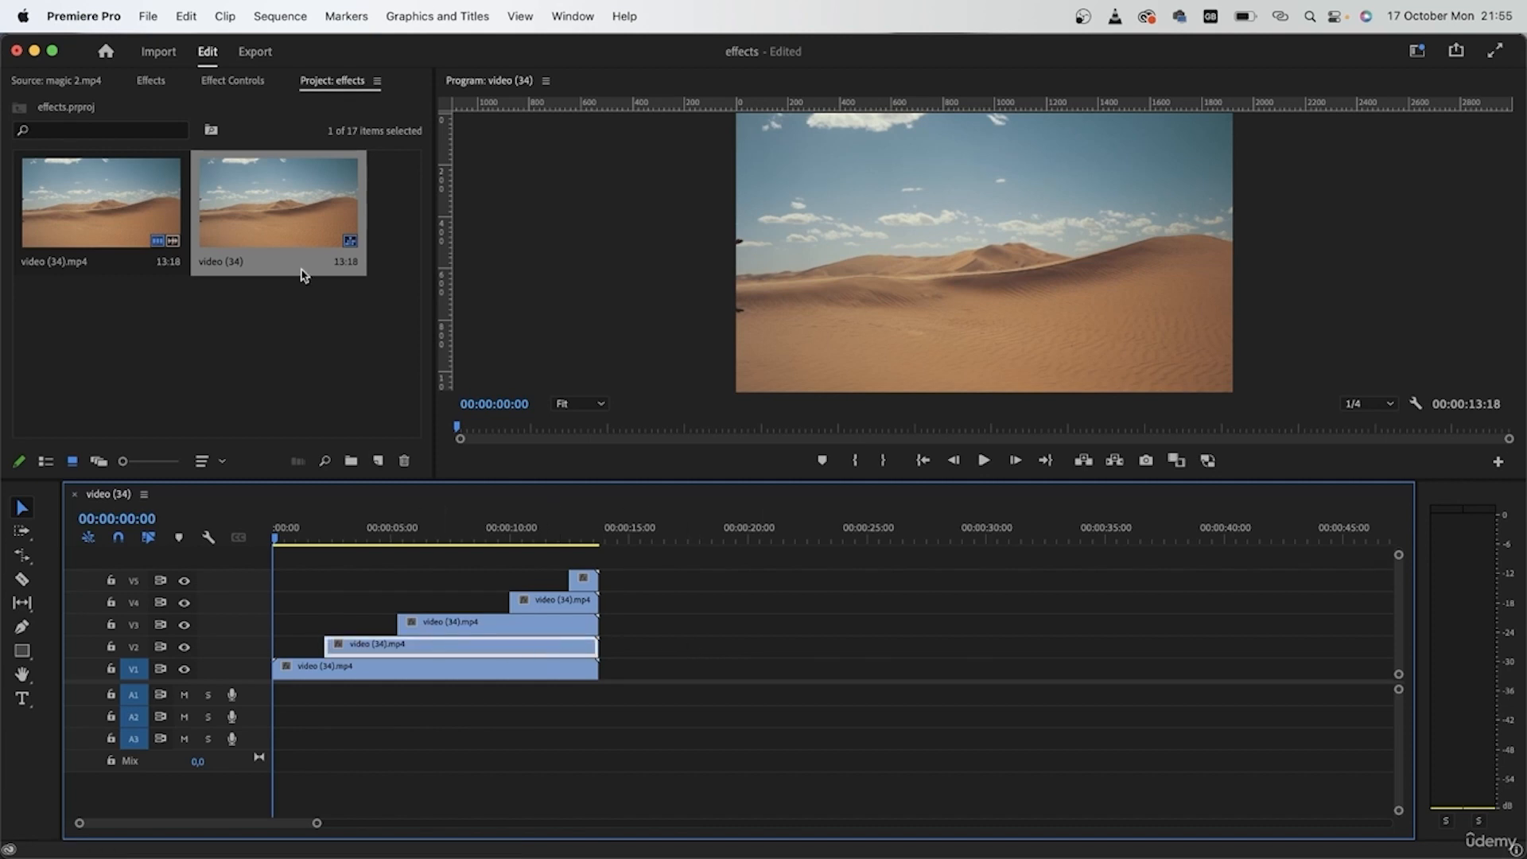
{"action": "left_click", "coordinate": [208, 81]}
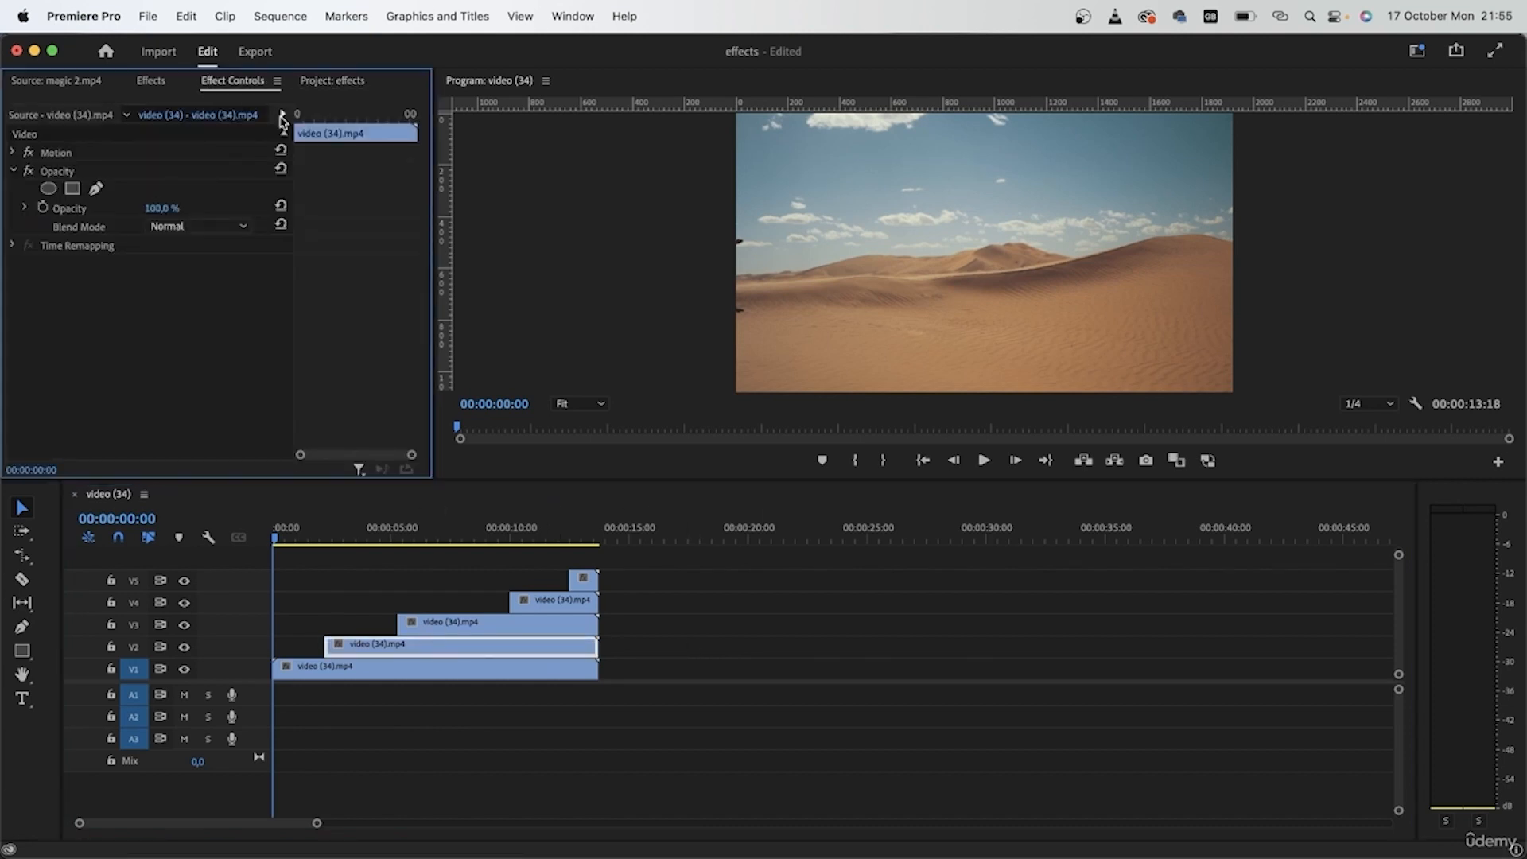
{"action": "left_click", "coordinate": [244, 231]}
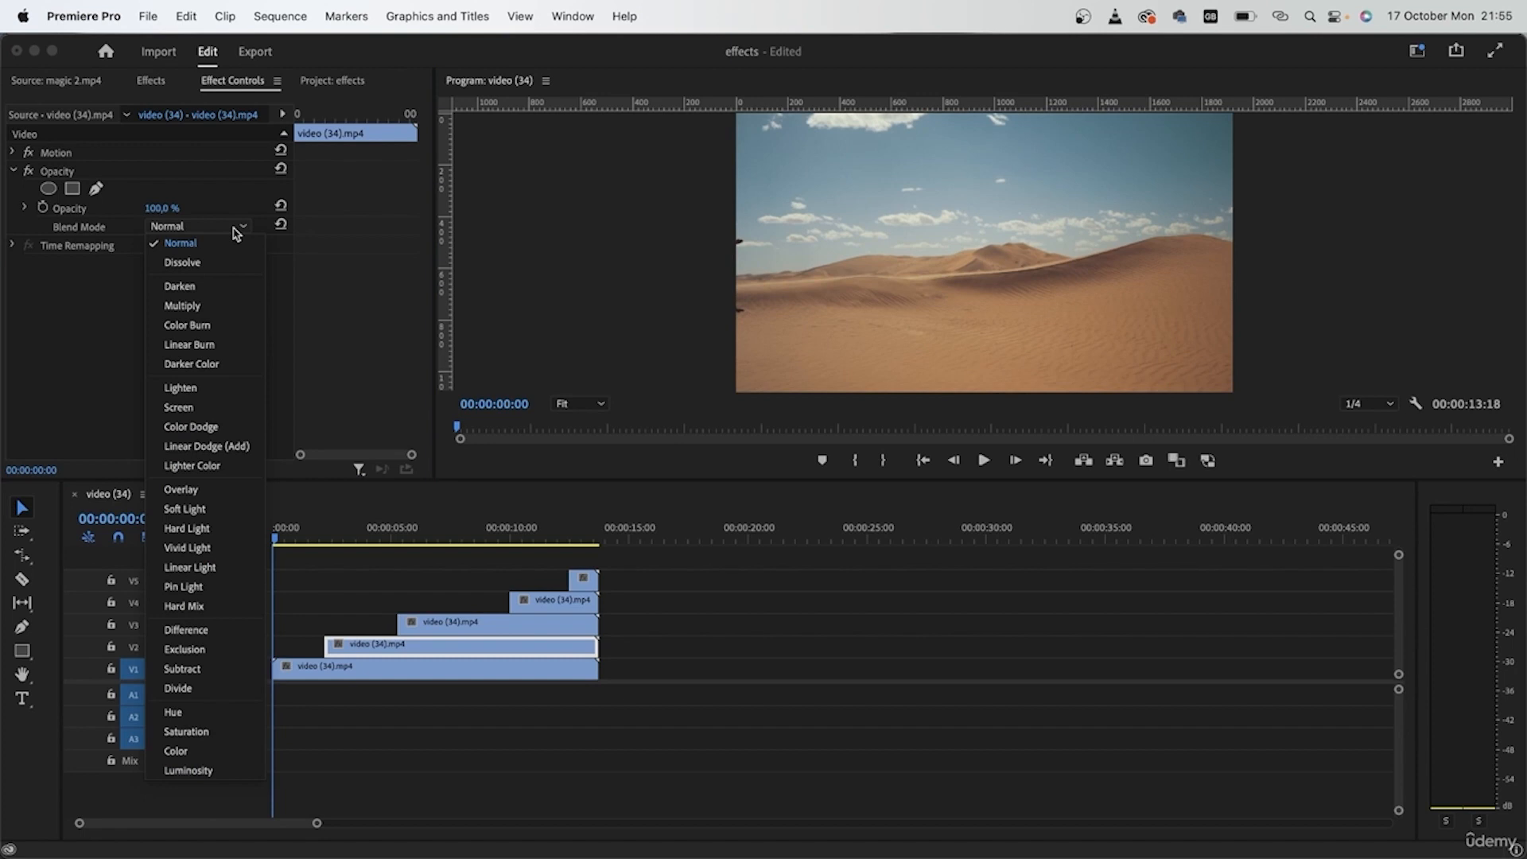
{"action": "left_click", "coordinate": [231, 286]}
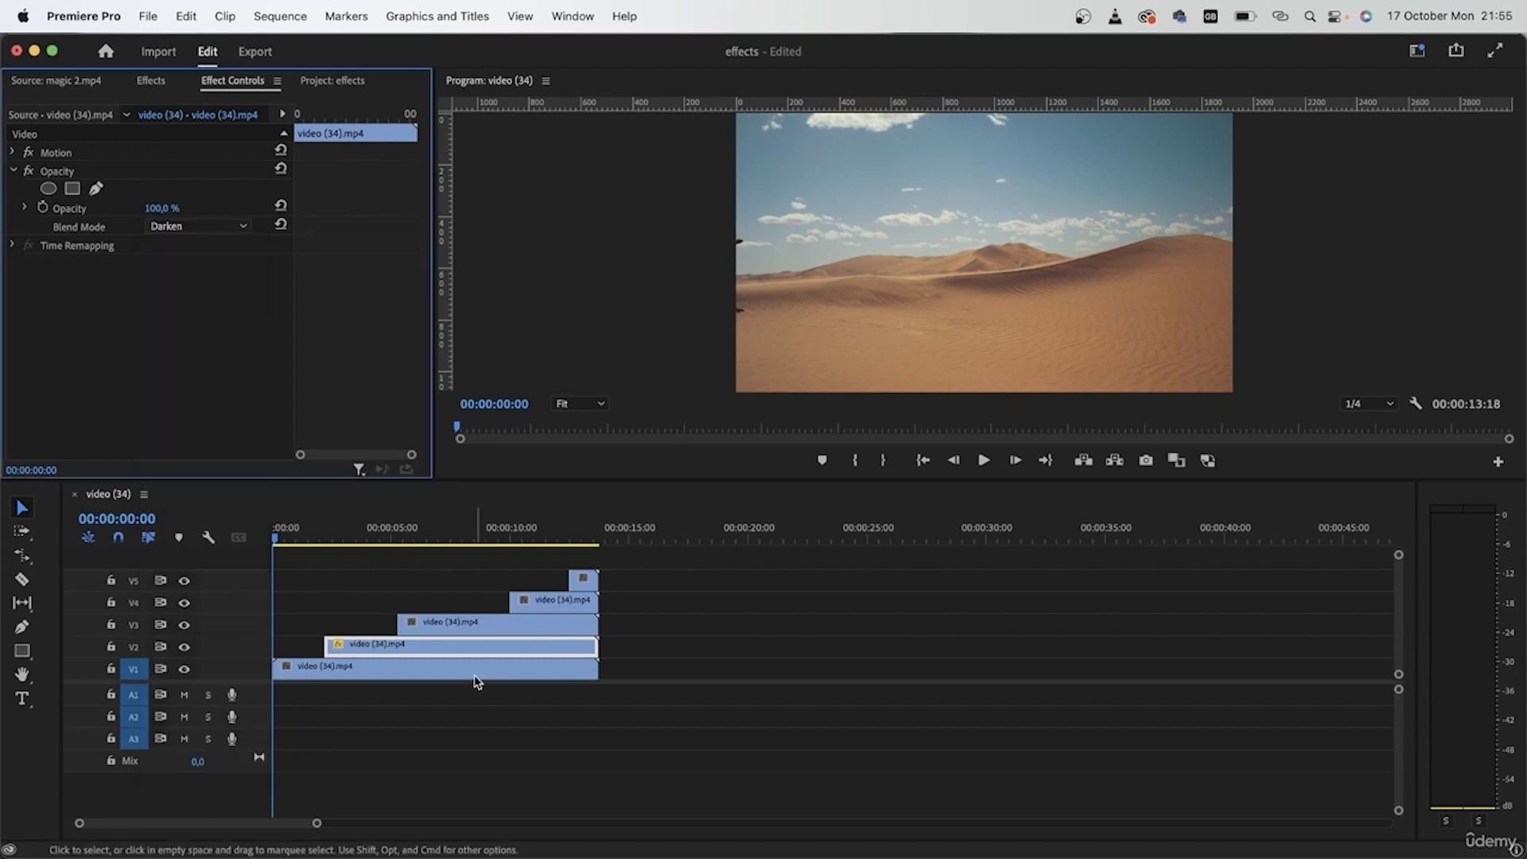
- Set the blend mode of the held clips on V3, V4 and V5 to Darken
{"action": "left_click", "coordinate": [472, 625]}
{"action": "left_click", "coordinate": [193, 231]}
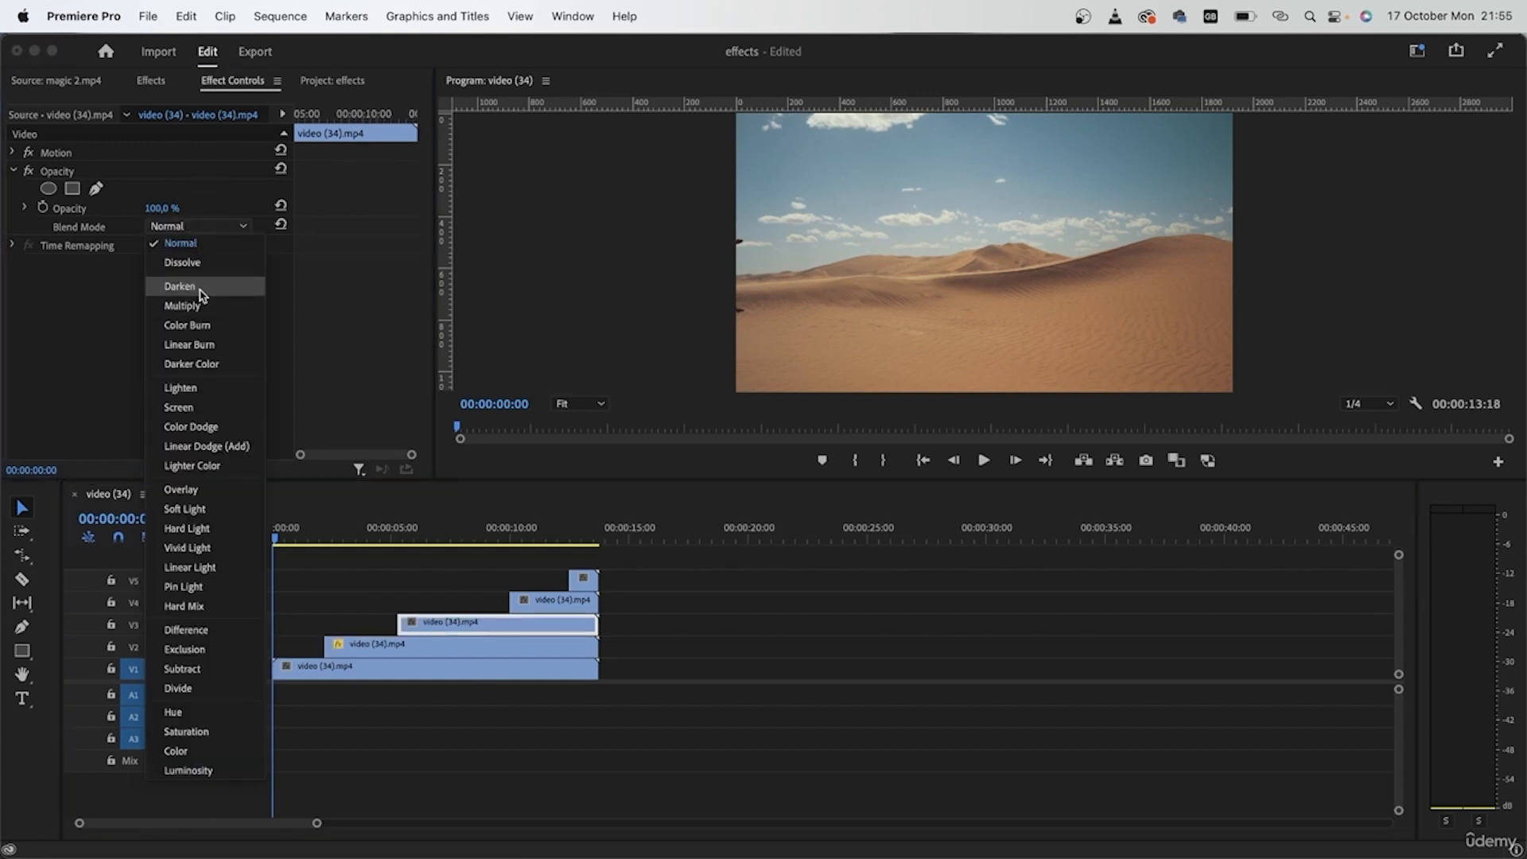
{"action": "left_click", "coordinate": [202, 294]}
{"action": "left_click", "coordinate": [559, 598]}
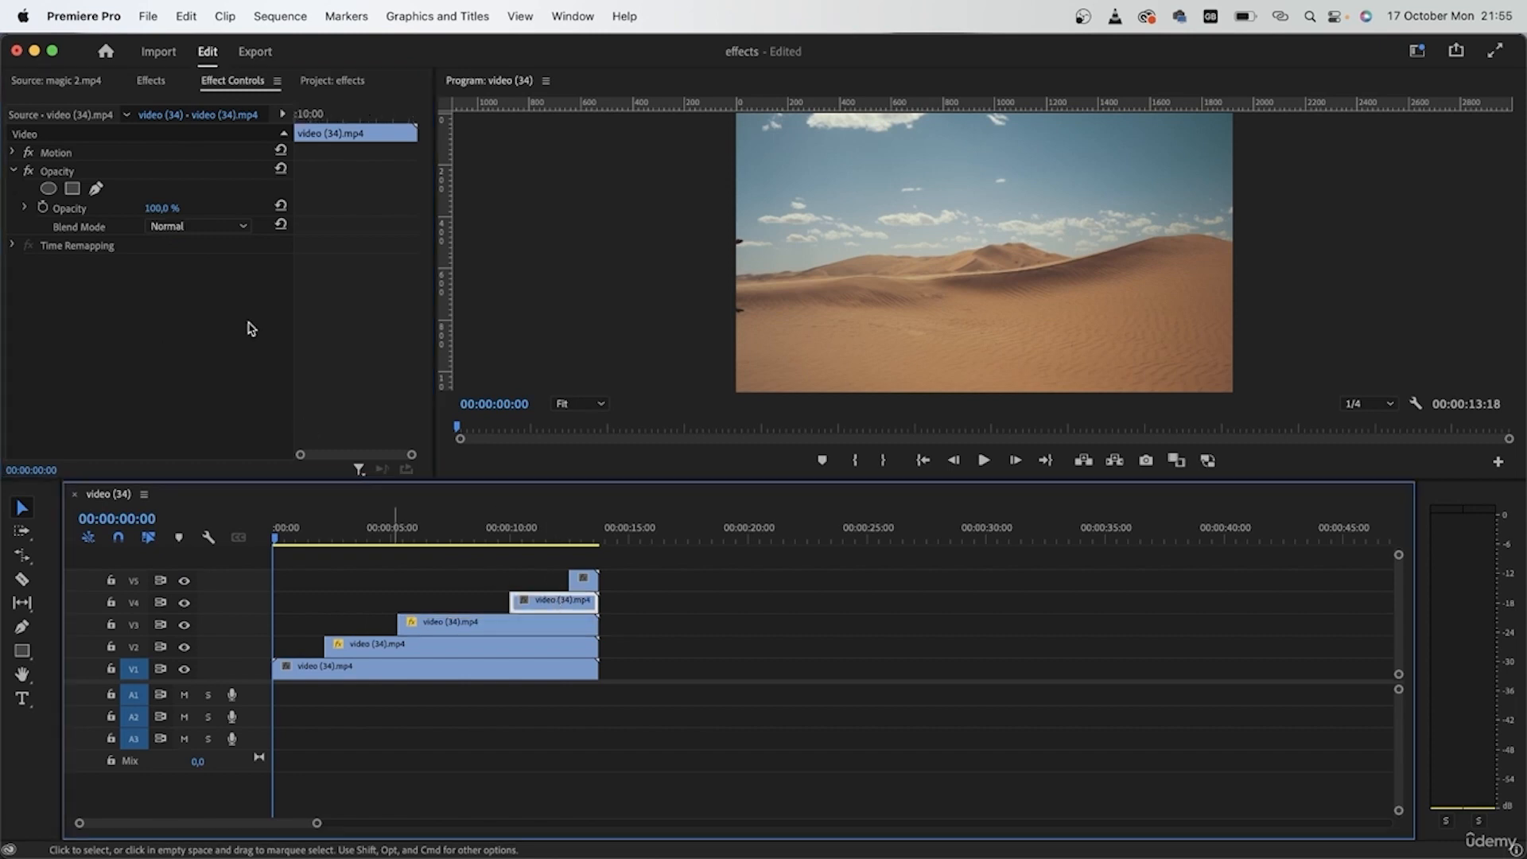
{"action": "left_click", "coordinate": [227, 226]}
{"action": "left_click", "coordinate": [180, 286]}
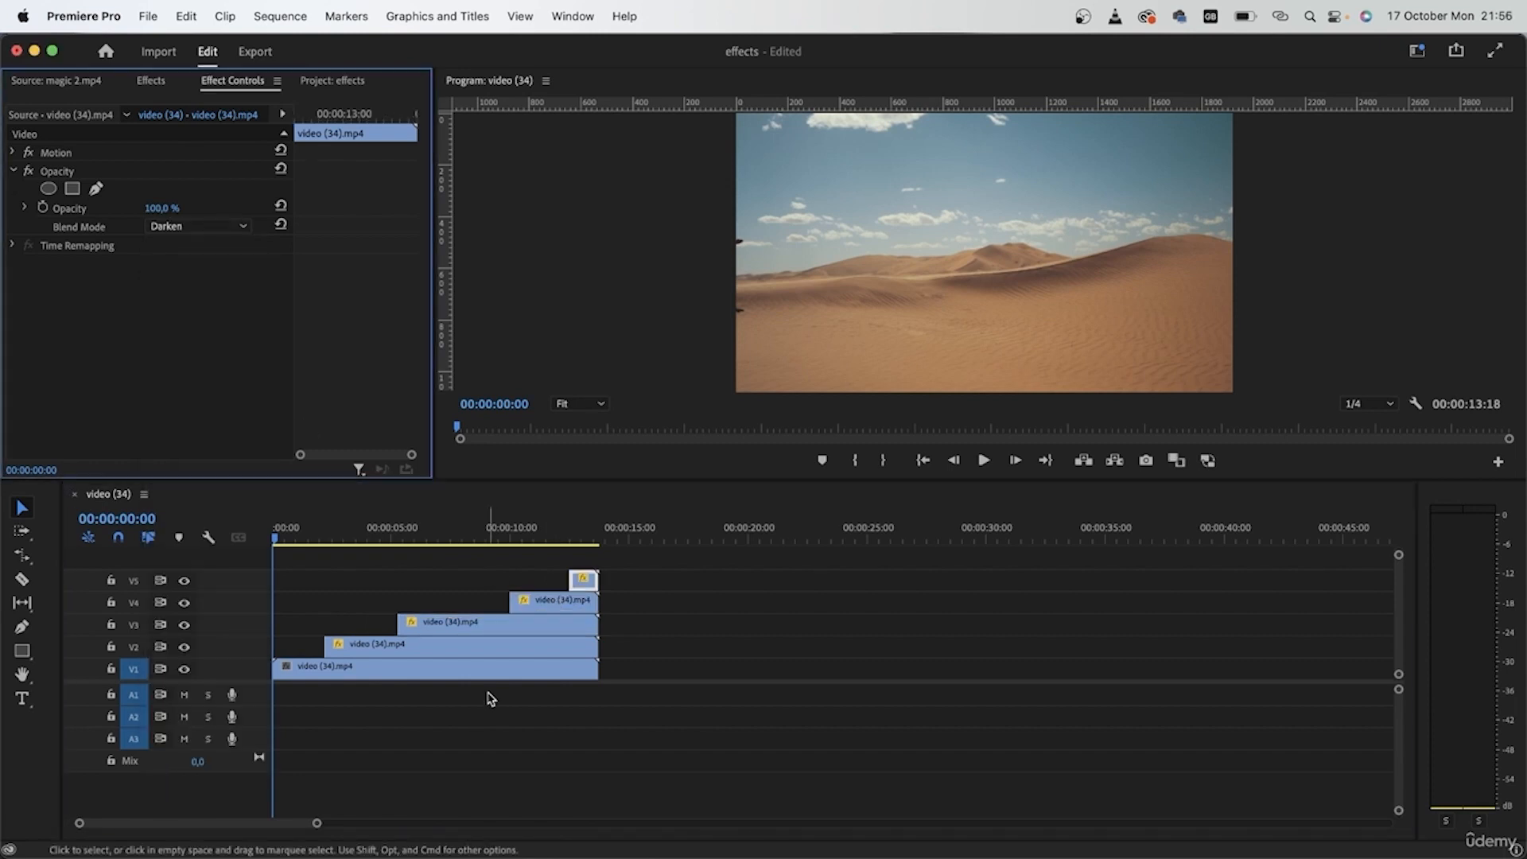
- Play the blended sequence through to its end and turn on looped playback in the Program monitor
{"action": "key", "text": "space"}
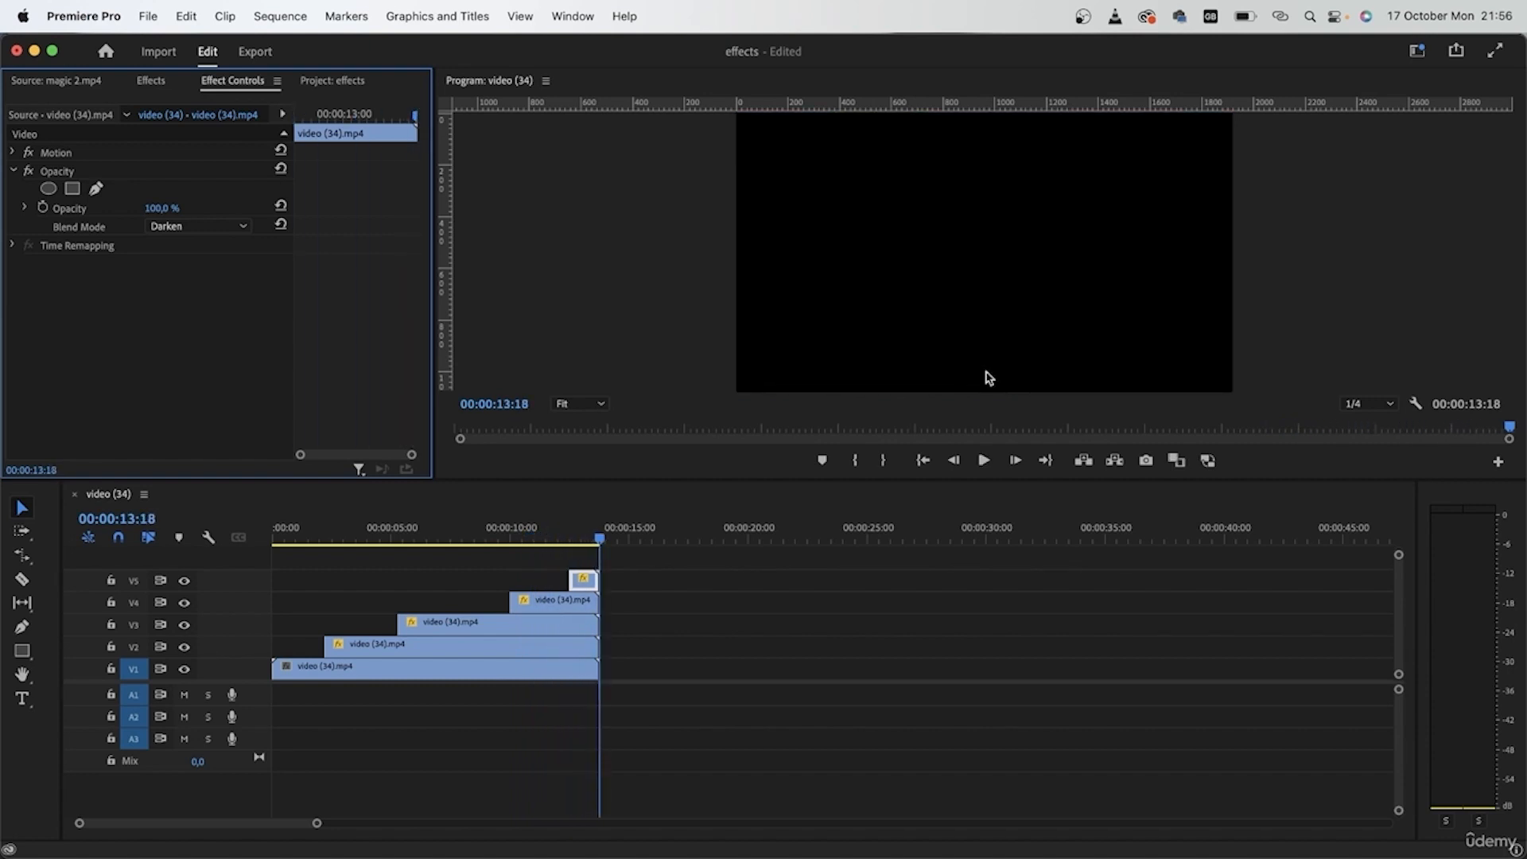
{"action": "left_click", "coordinate": [1415, 401]}
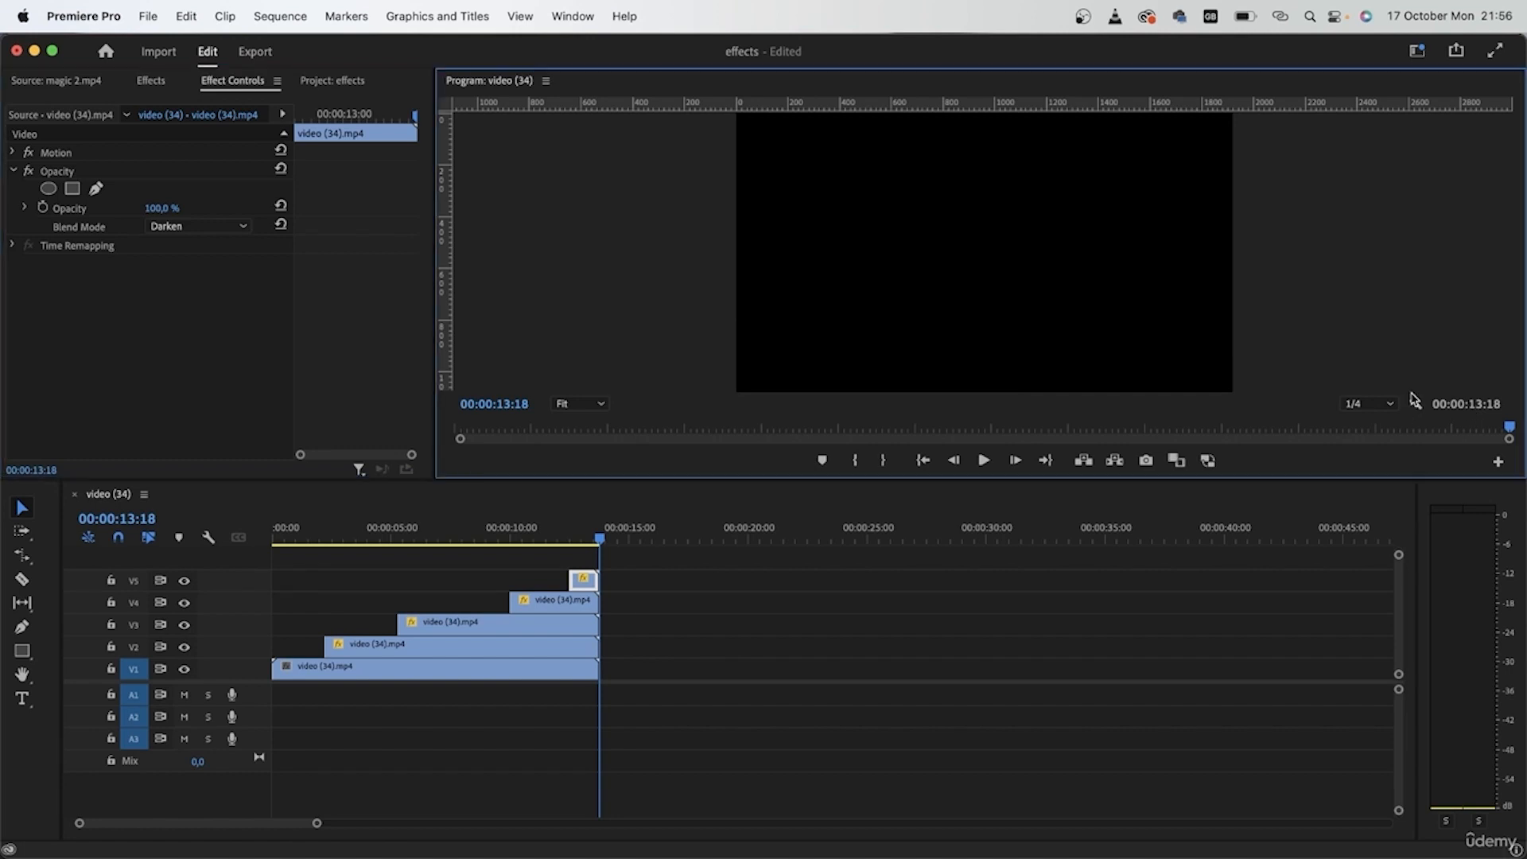
{"action": "left_click", "coordinate": [1419, 406]}
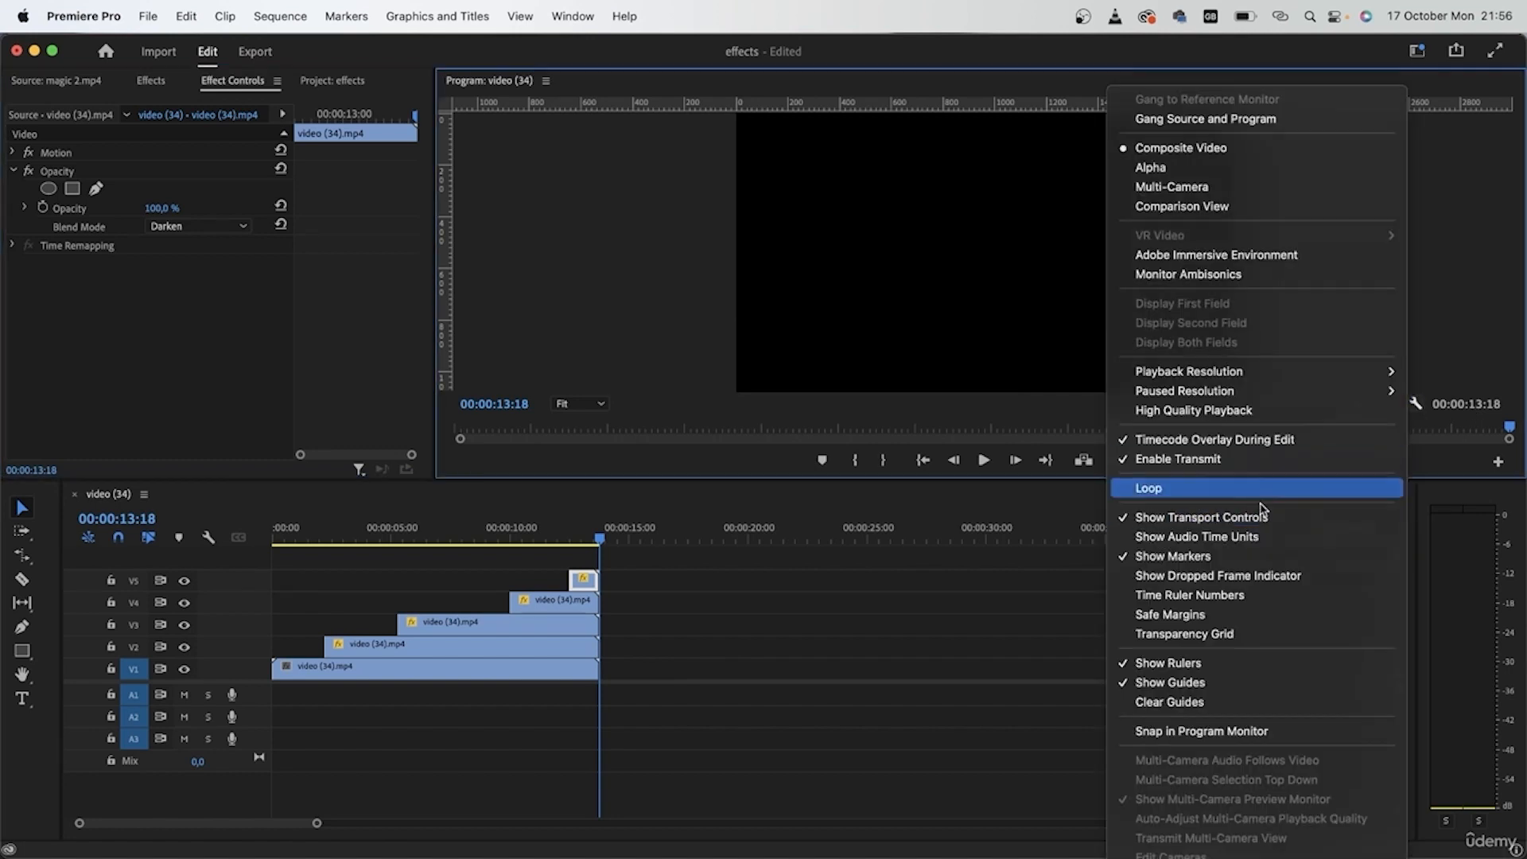
{"action": "left_click", "coordinate": [1262, 491]}
- Scrub between the V4 and V5 frame holds to check the frozen clones, and return the playhead to the start
{"action": "mouse_move", "coordinate": [580, 533]}
{"action": "left_mouse_down"}
{"action": "mouse_move", "coordinate": [276, 531]}
{"action": "mouse_move", "coordinate": [584, 532]}
{"action": "left_mouse_up"}
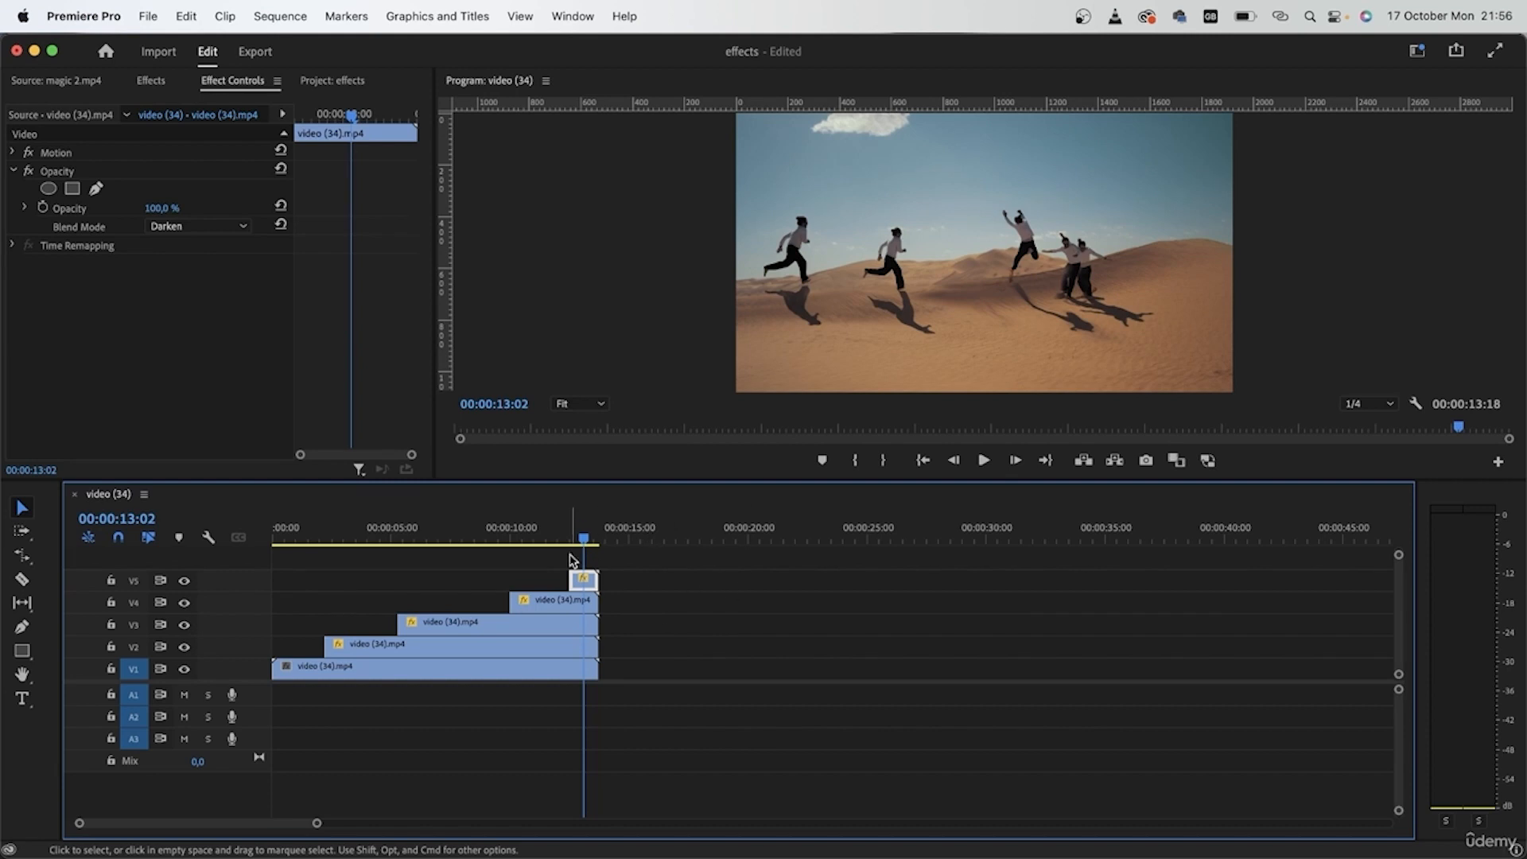
{"action": "left_click_drag", "start_coordinate": [584, 531], "coordinate": [509, 587]}
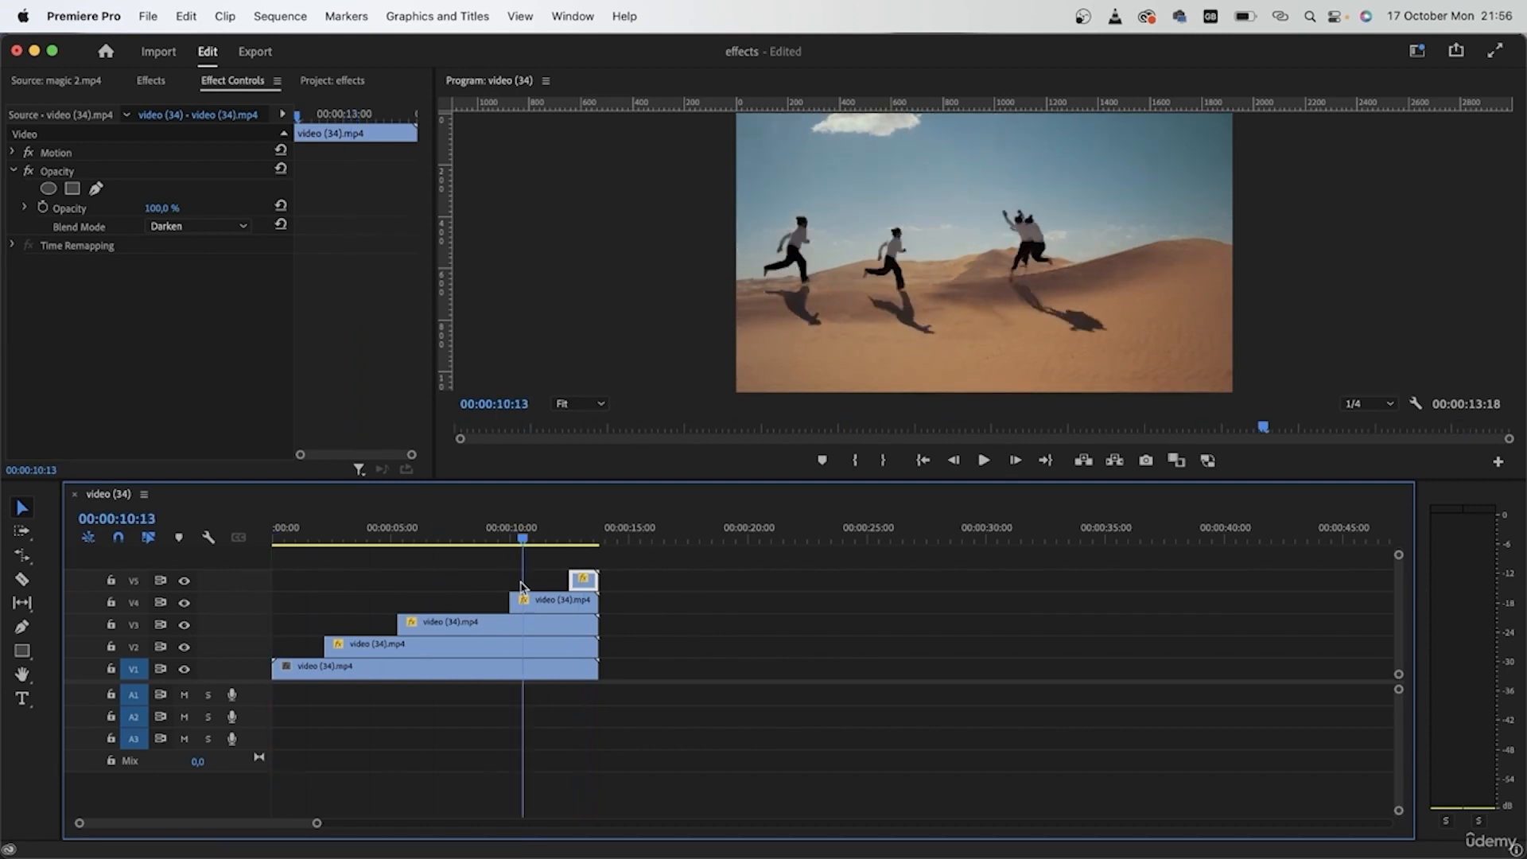
{"action": "key", "text": "Down"}
{"action": "left_click", "coordinate": [657, 614]}
{"action": "key", "text": "Home"}
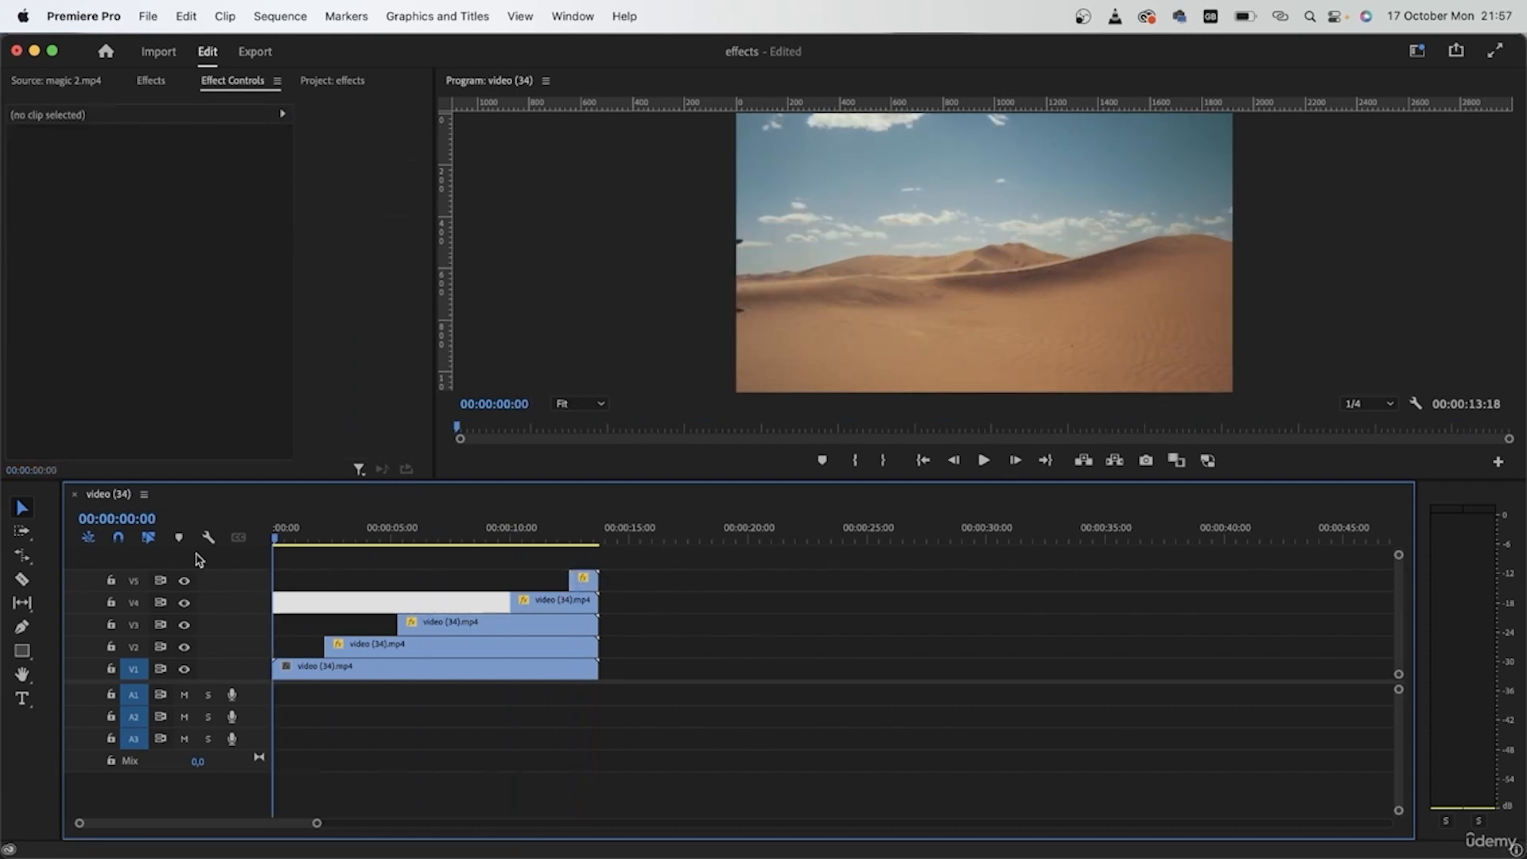
- Duplicate the whole five-track clip stack after the original with a short gap, and place the playhead at 00:00:17:02 in the copy
{"action": "left_click", "coordinate": [828, 726]}
{"action": "left_click_drag", "start_coordinate": [660, 564], "coordinate": [802, 676]}
{"action": "left_click_drag", "start_coordinate": [802, 549], "coordinate": [678, 549]}
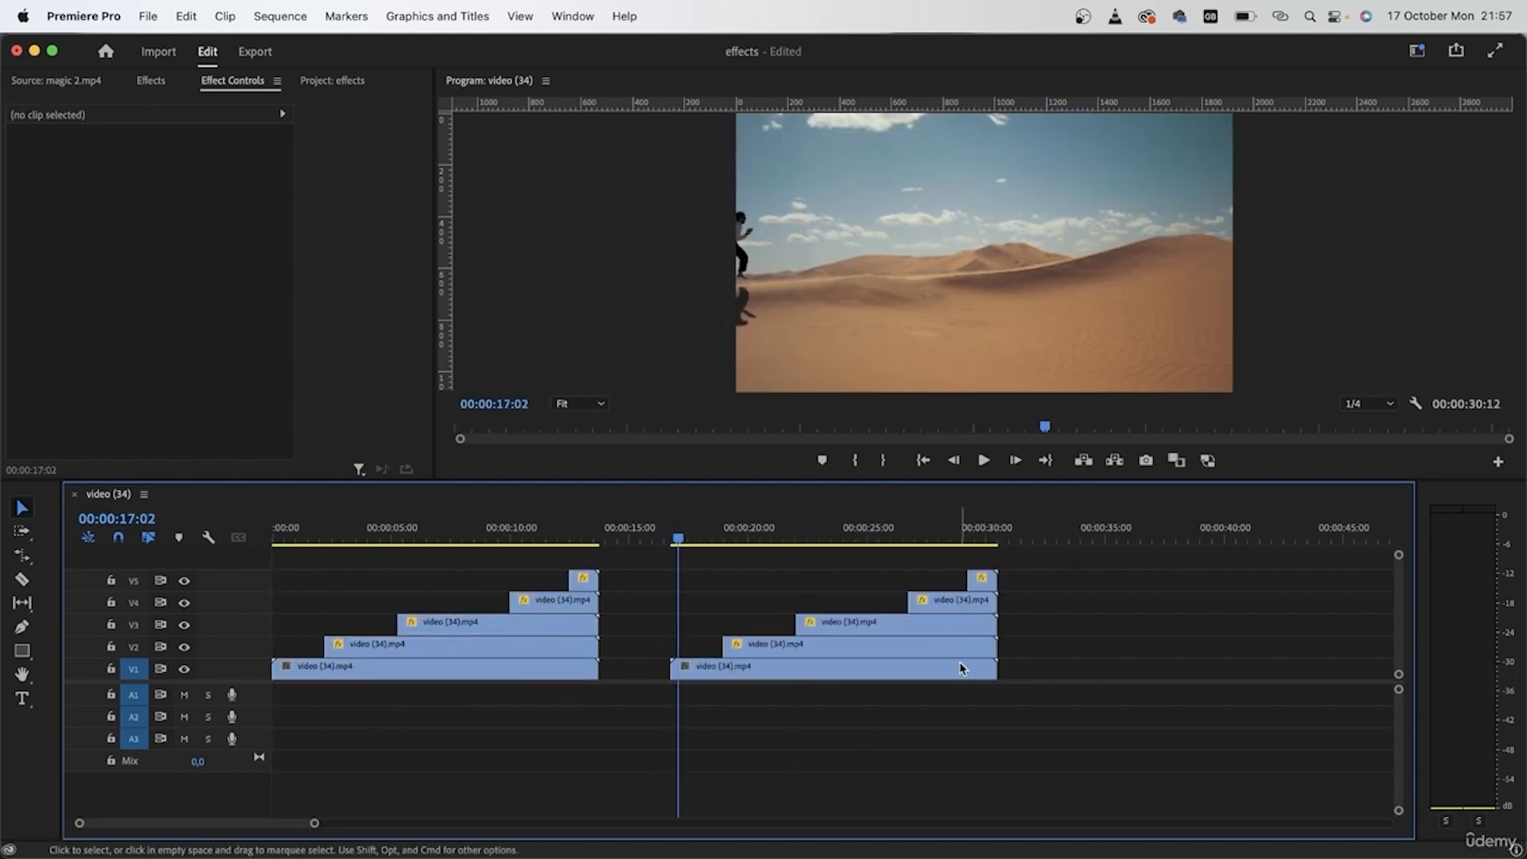
- Place the playhead on the first frame of the copied clip stack, at 00:00:16:18
{"action": "key", "text": "Left"}
{"action": "key", "text": "Left"}
{"action": "key", "text": "Left"}
{"action": "key", "text": "Left"}
{"action": "key", "text": "Left"}
{"action": "key", "text": "Left"}
{"action": "key", "text": "Left"}
{"action": "key", "text": "Left"}
{"action": "key", "text": "Left"}
{"action": "key", "text": "Left"}
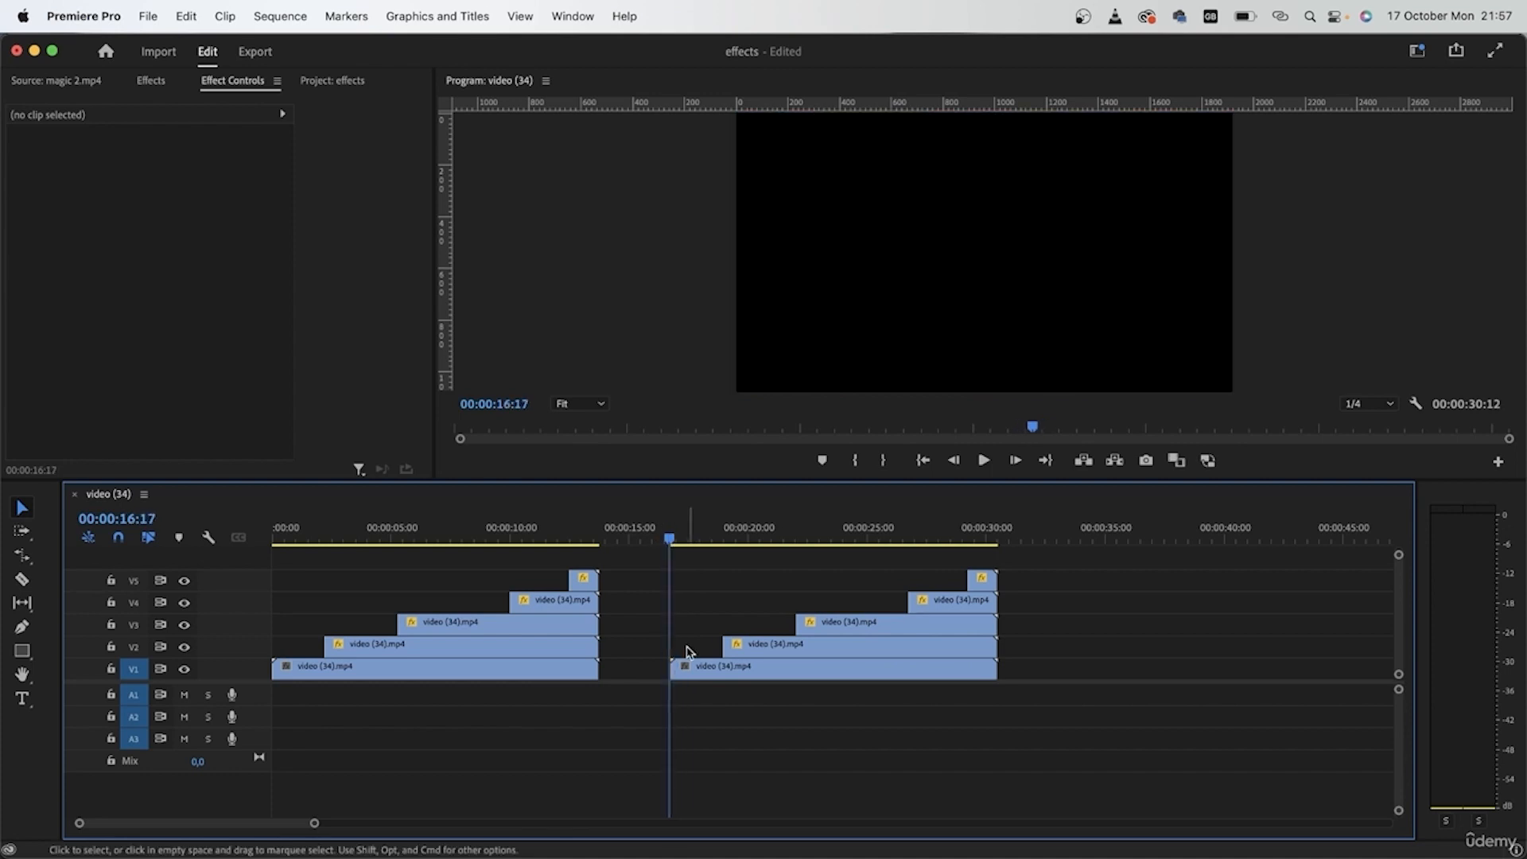
{"action": "scroll", "coordinate": [697, 718], "scroll_direction": "up", "scroll_amount": 5}
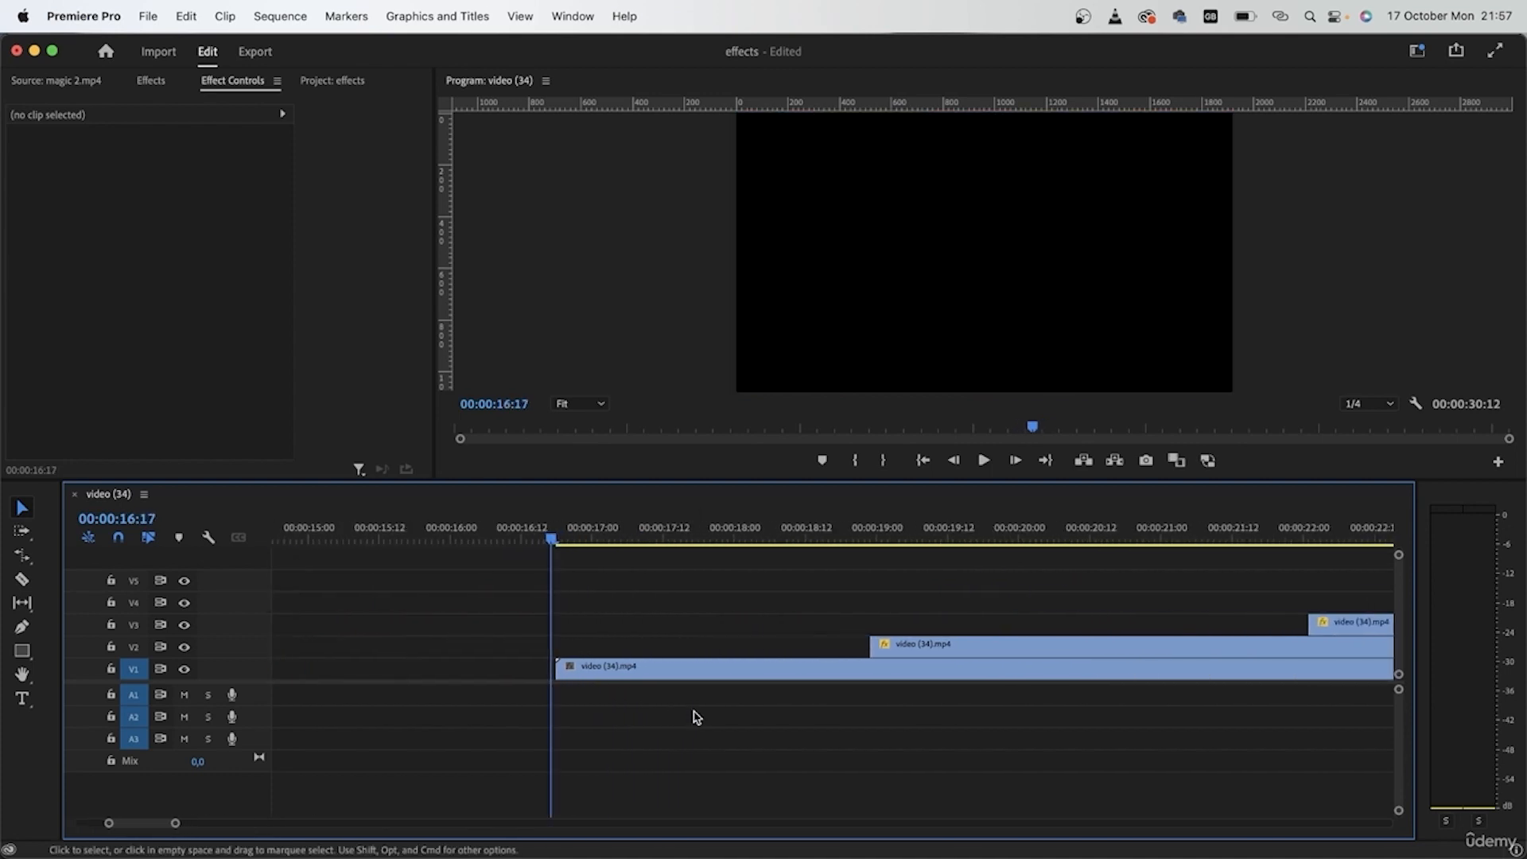
{"action": "key", "text": "Right"}
- Move the copied stack's held clips on V2 through V5 back to start at 00:00:16:18, and play the result
{"action": "left_click_drag", "start_coordinate": [956, 657], "coordinate": [644, 660]}
{"action": "scroll", "coordinate": [778, 672], "scroll_direction": "down", "scroll_amount": 3}
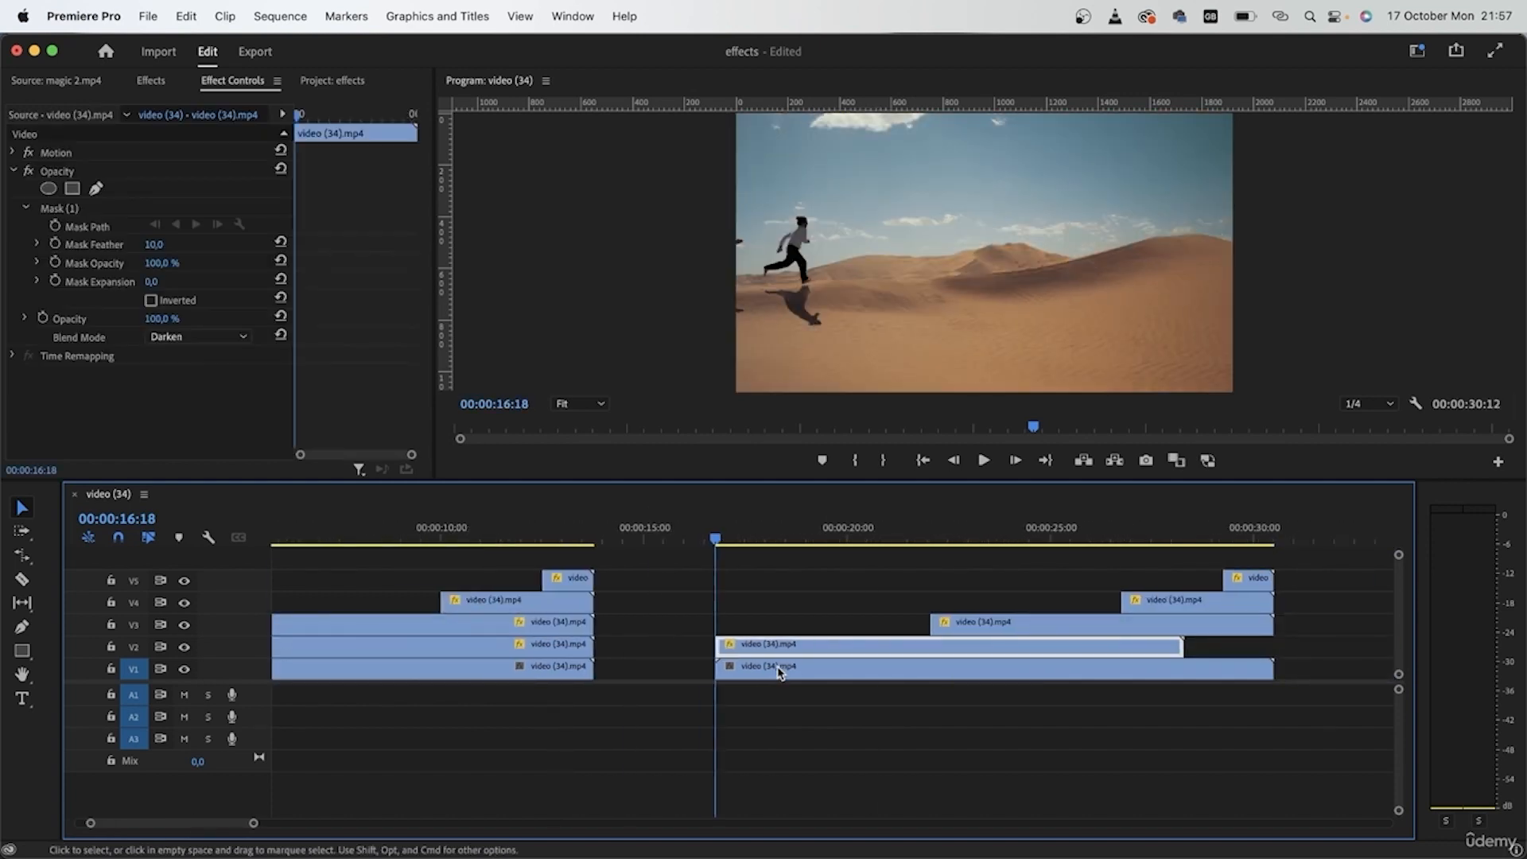
{"action": "key", "text": "super+z"}
{"action": "left_click_drag", "start_coordinate": [862, 645], "coordinate": [776, 643]}
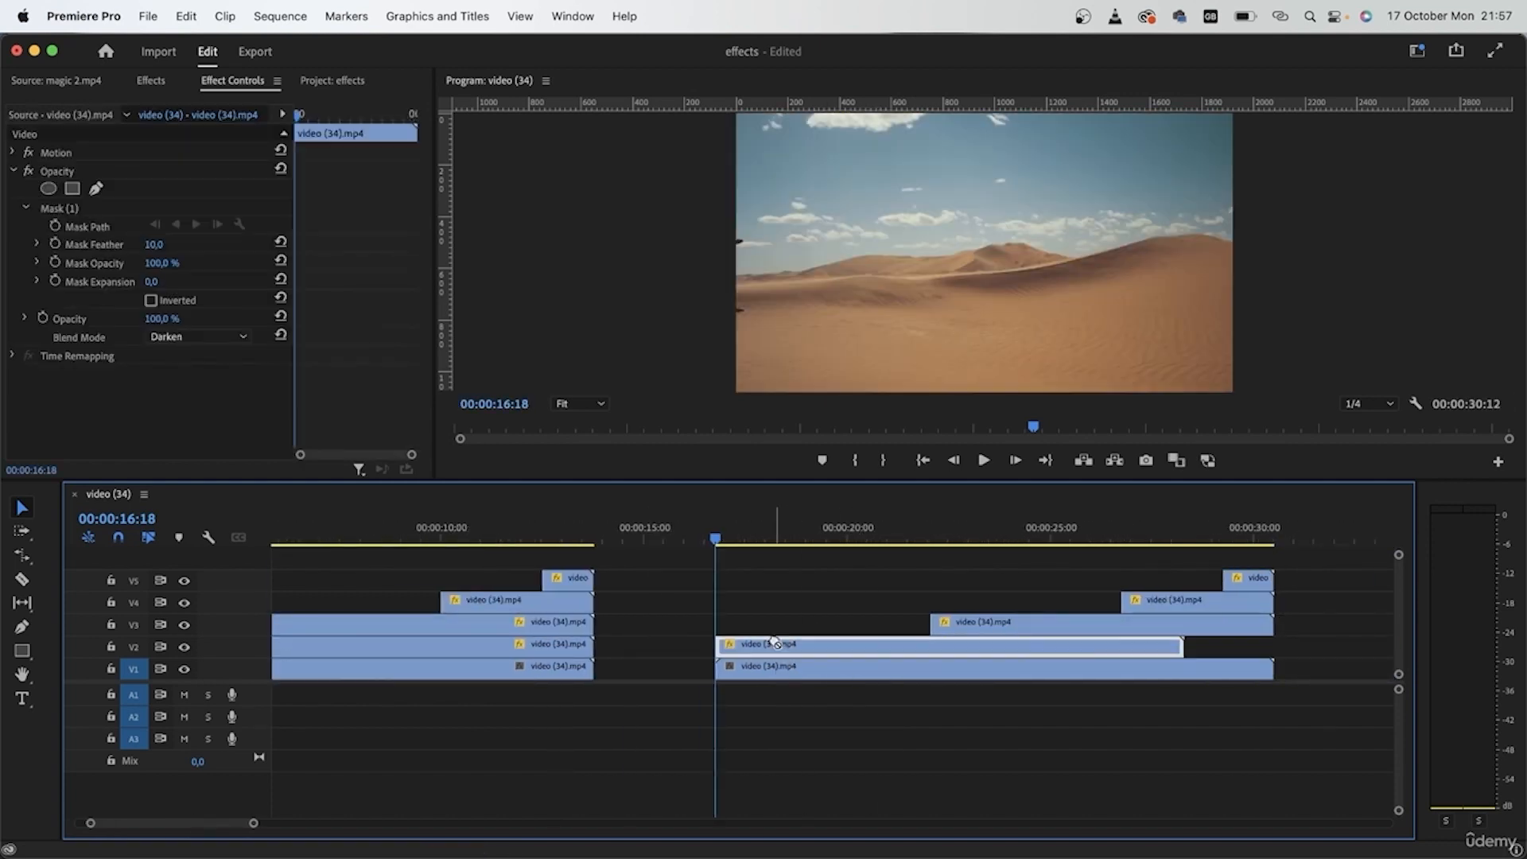
{"action": "left_click_drag", "start_coordinate": [1112, 633], "coordinate": [897, 628]}
{"action": "left_click_drag", "start_coordinate": [1159, 609], "coordinate": [753, 609]}
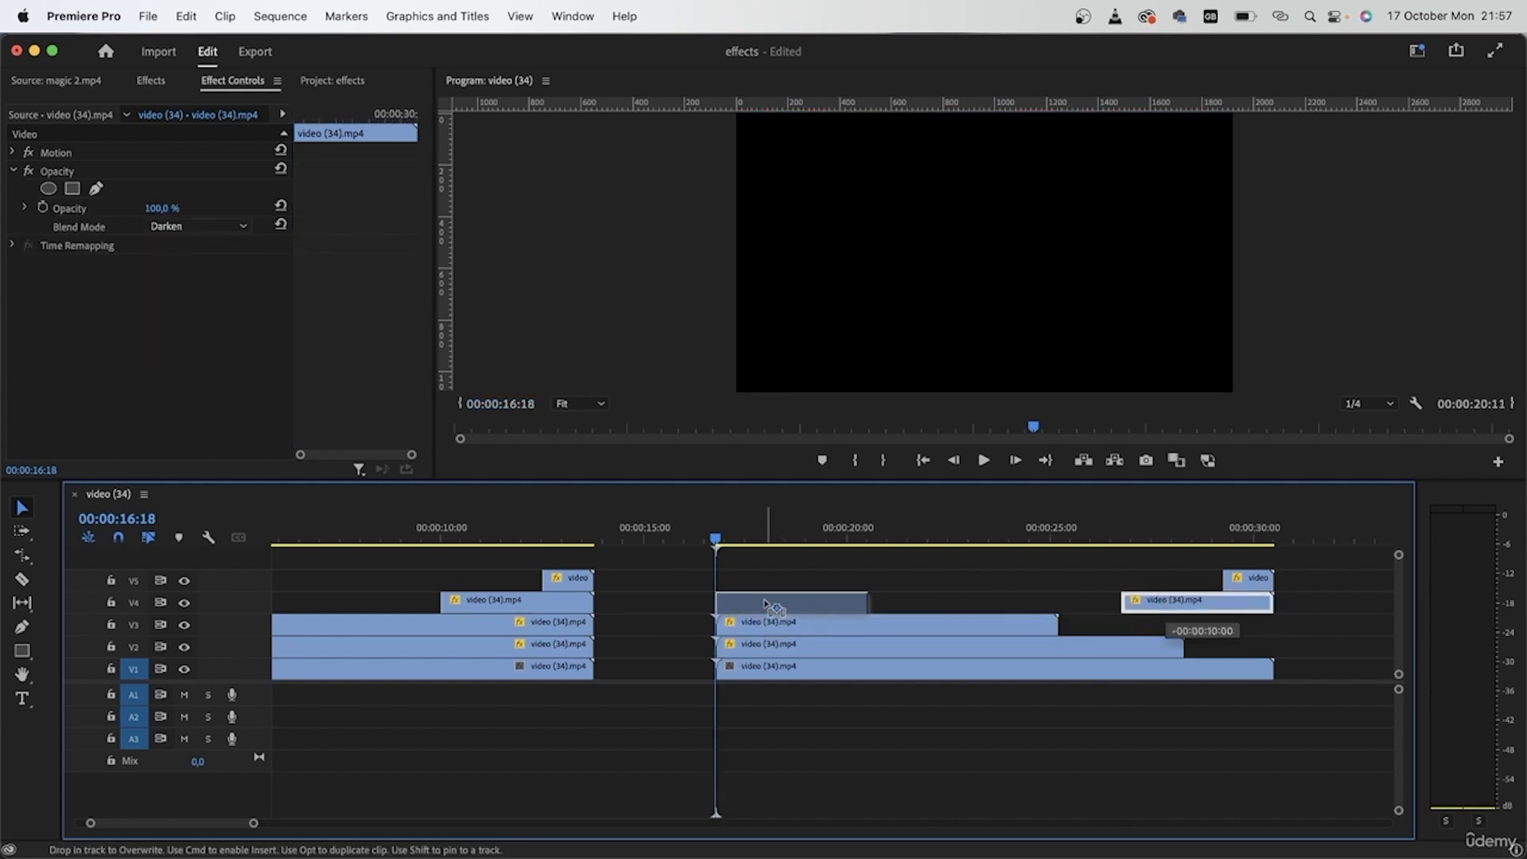
{"action": "left_click_drag", "start_coordinate": [1253, 589], "coordinate": [705, 546]}
{"action": "key", "text": "space"}
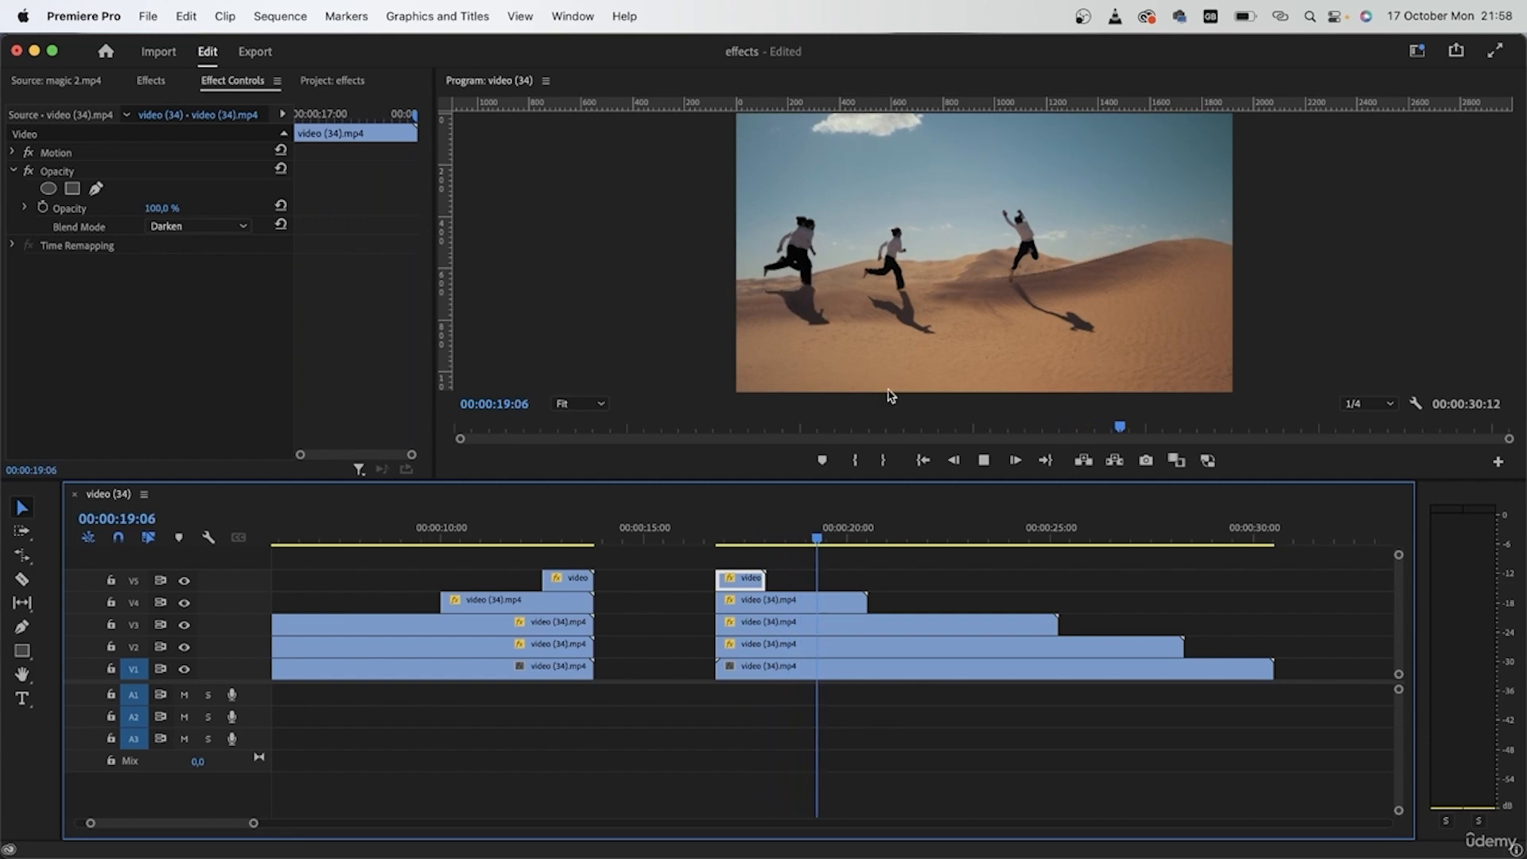
- Cut the copied V2 held clip at 00:00:18:23, where the runner meets his first clone, and delete the remainder
{"action": "left_click_drag", "start_coordinate": [870, 531], "coordinate": [807, 577]}
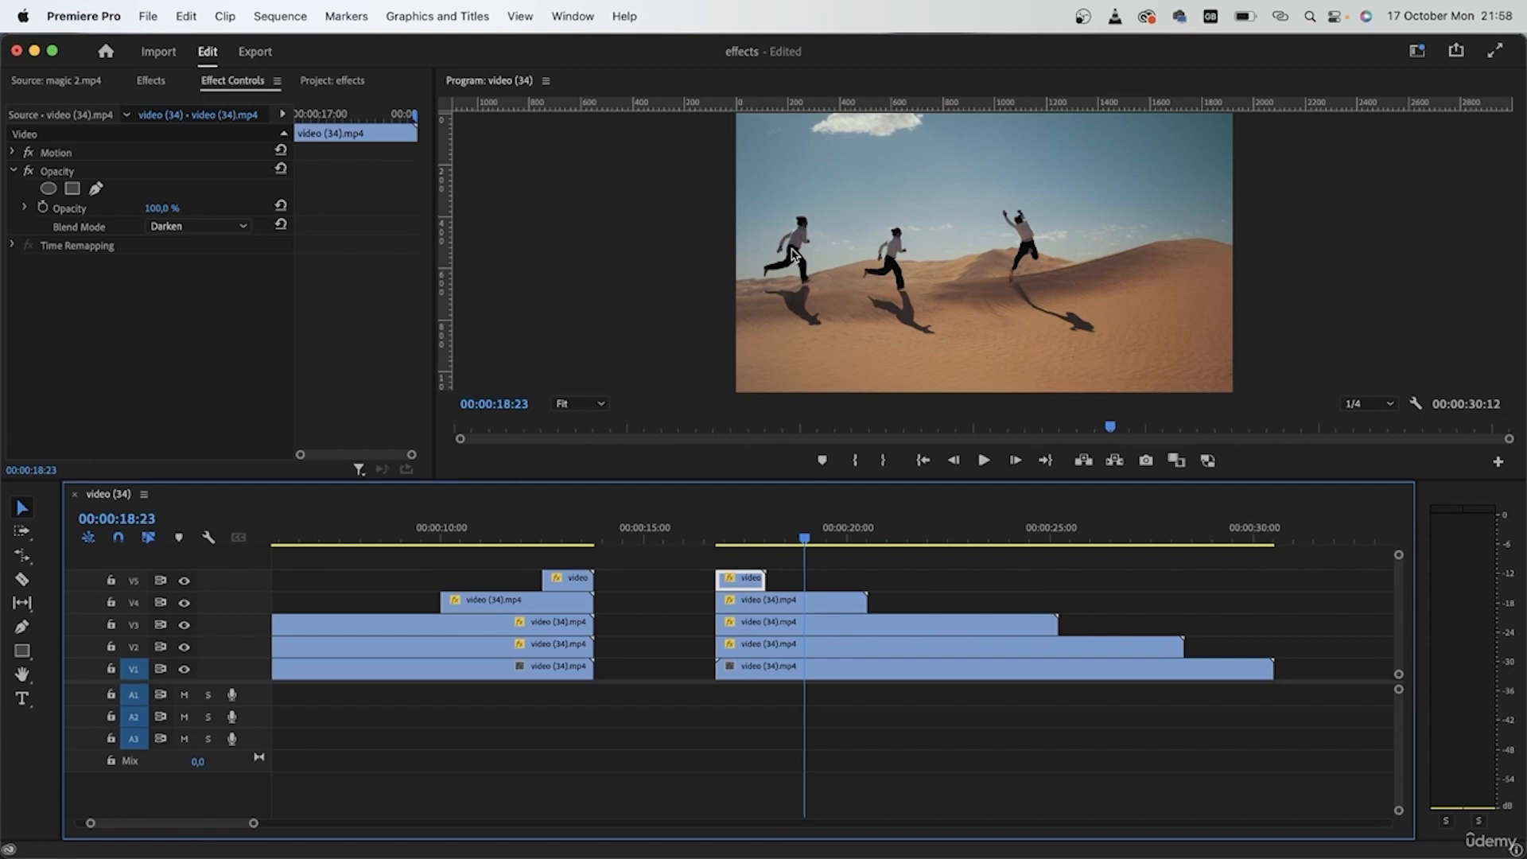
{"action": "key", "text": "c"}
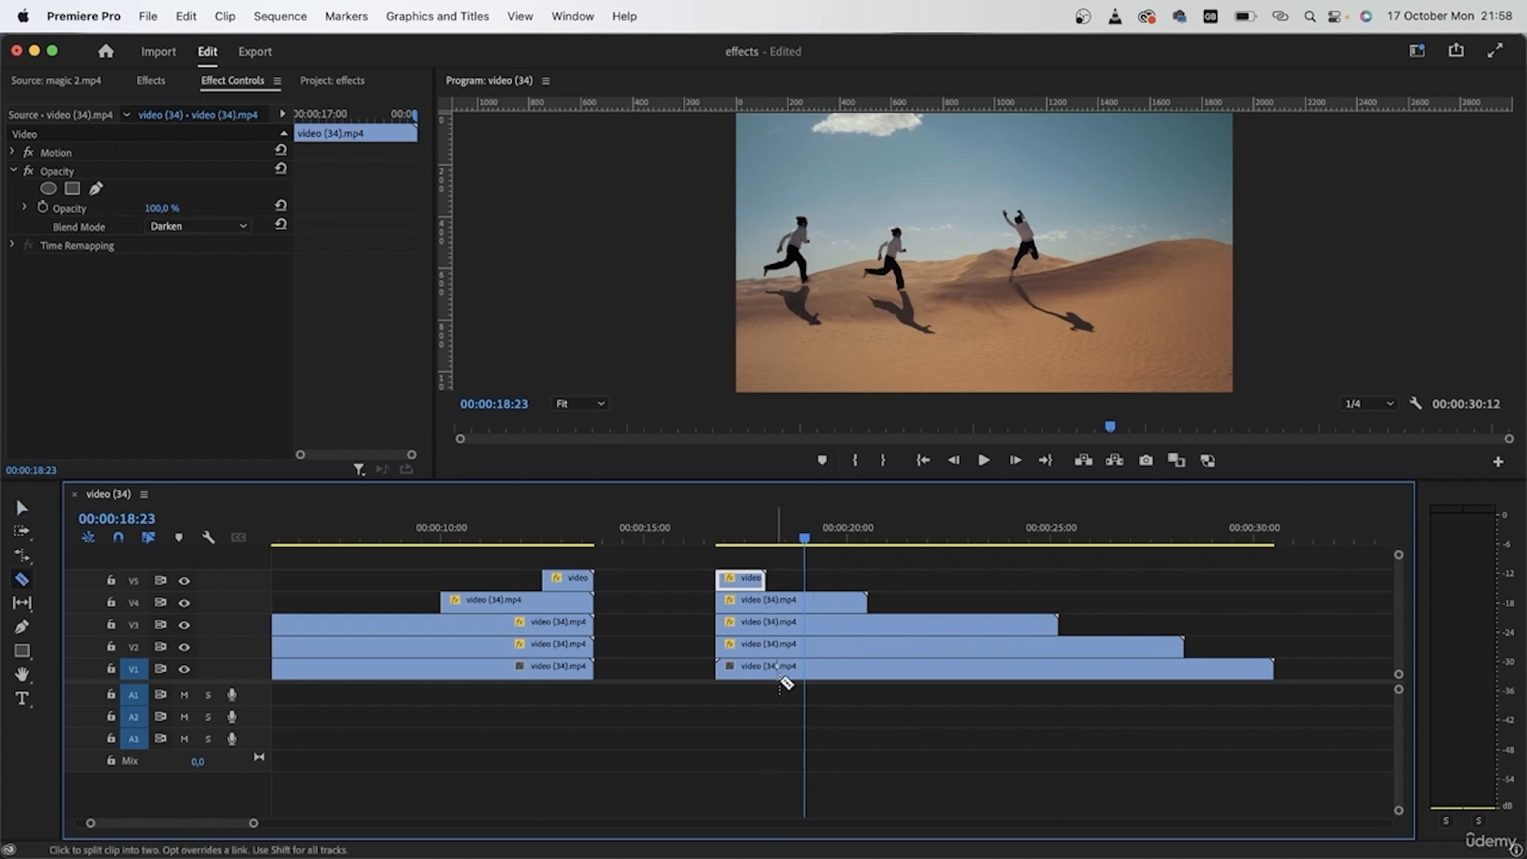
{"action": "left_click", "coordinate": [811, 648]}
{"action": "key", "text": "v"}
{"action": "left_click", "coordinate": [848, 646]}
{"action": "key", "text": "Delete"}
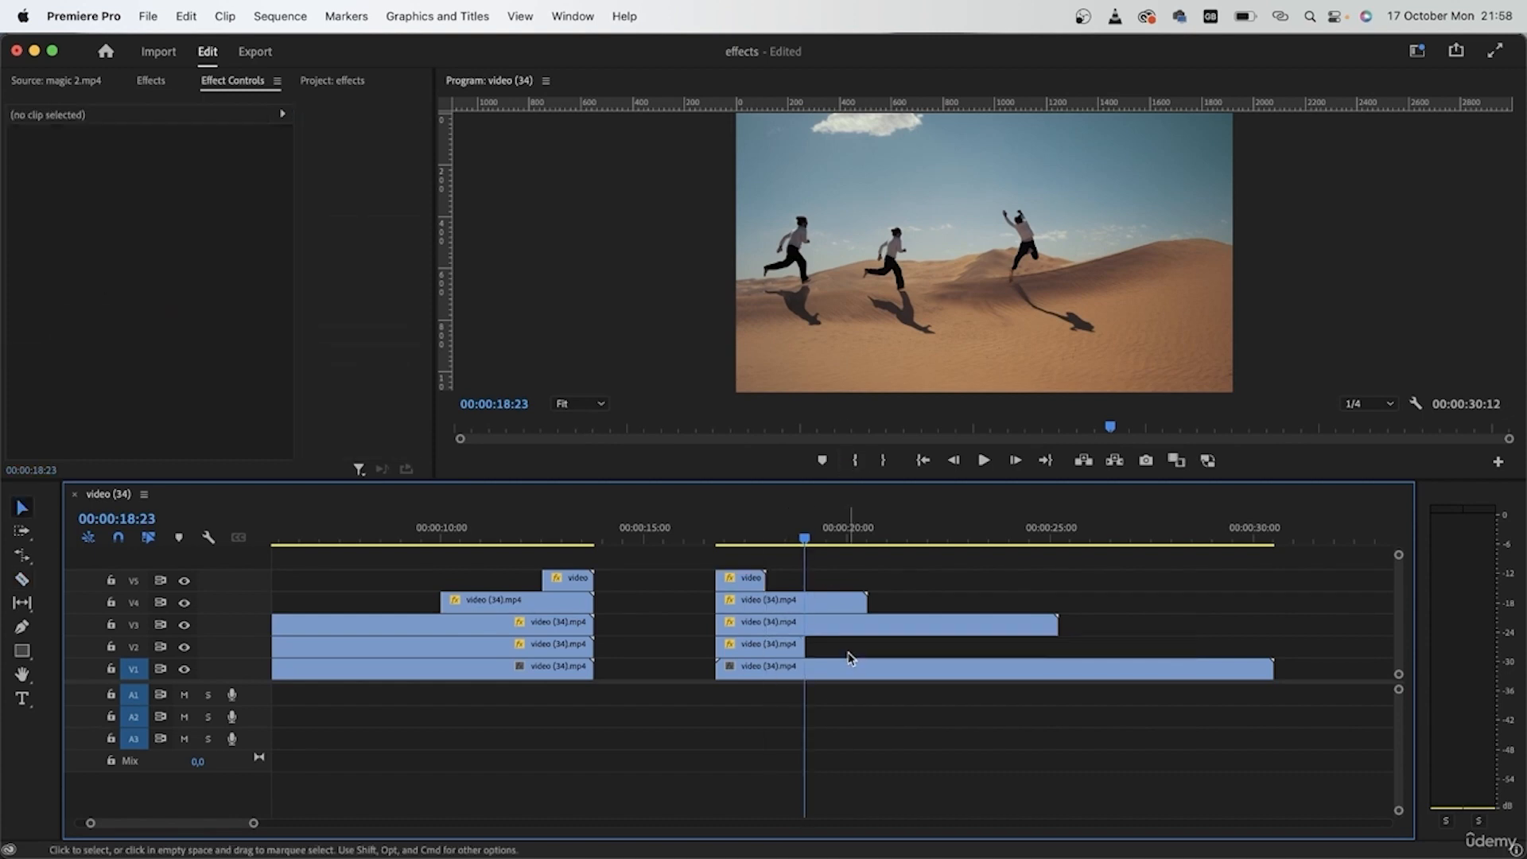
- Cut the copied V3 held clip at 00:00:22:01, where the runner meets the second clone, and delete the remainder
{"action": "left_click_drag", "start_coordinate": [808, 548], "coordinate": [932, 590]}
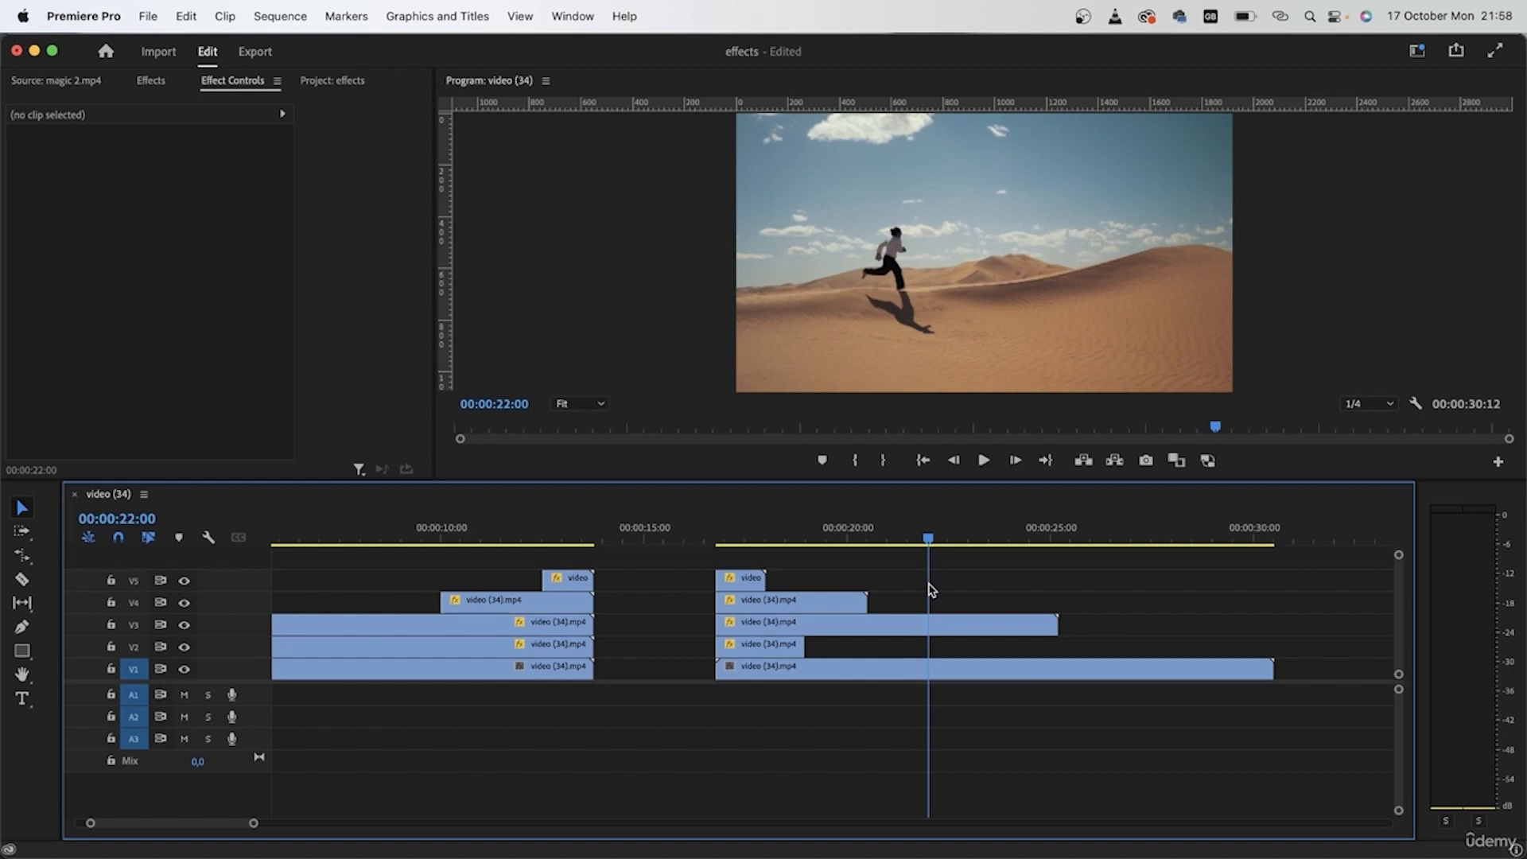
{"action": "key", "text": "c"}
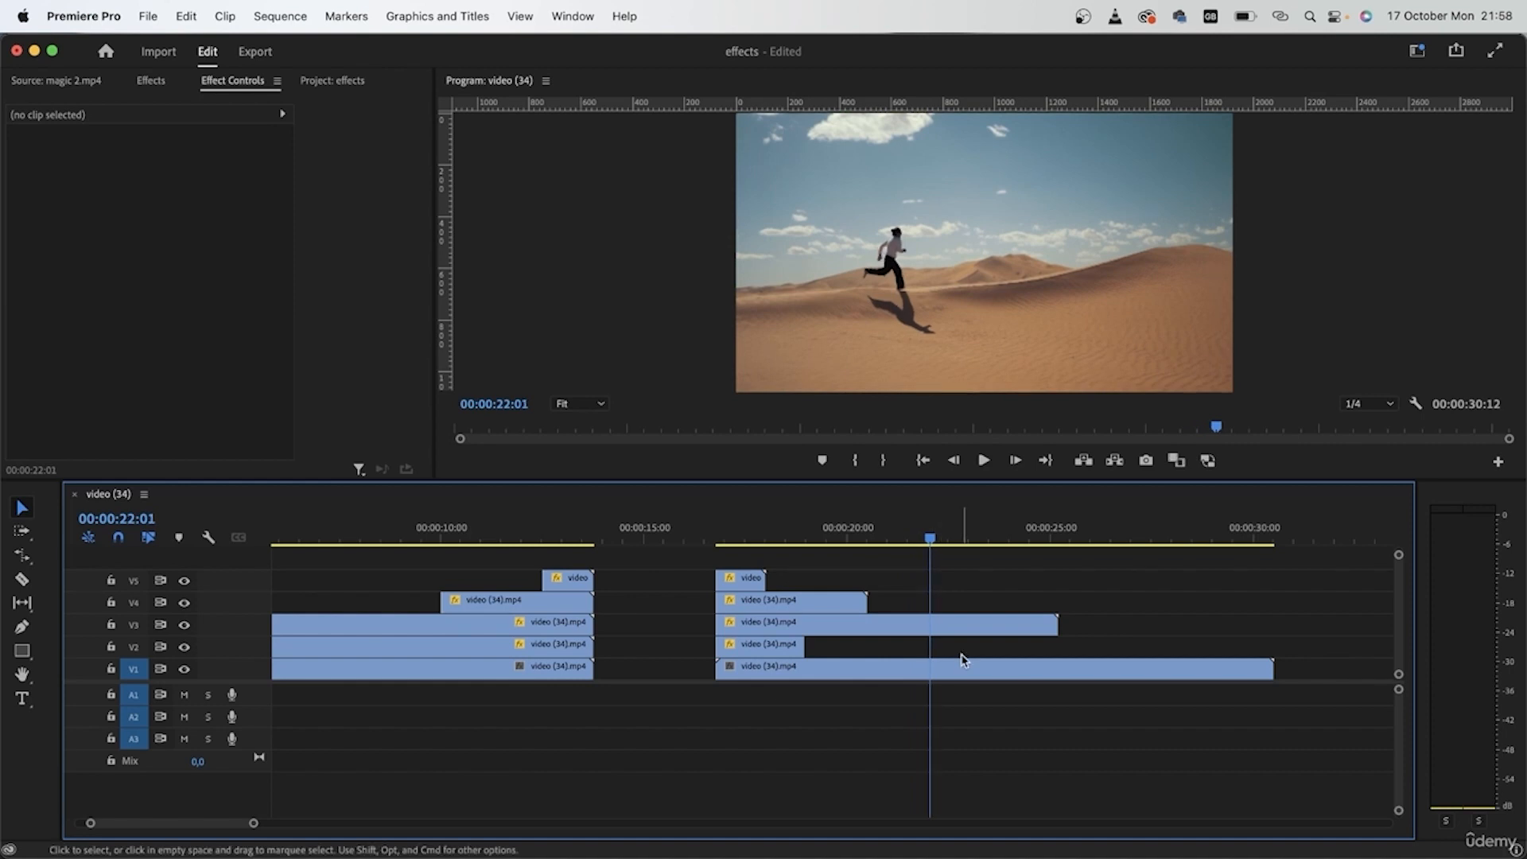
{"action": "left_click", "coordinate": [930, 623]}
{"action": "key", "text": "v"}
{"action": "left_click", "coordinate": [991, 625]}
{"action": "key", "text": "Delete"}
- Extend the copied V4 held clip and cut it off at 00:00:26:16, where the runner reaches the jumping clone
{"action": "left_click_drag", "start_coordinate": [869, 600], "coordinate": [1137, 600]}
{"action": "left_click_drag", "start_coordinate": [931, 541], "coordinate": [1122, 605]}
{"action": "key", "text": "c"}
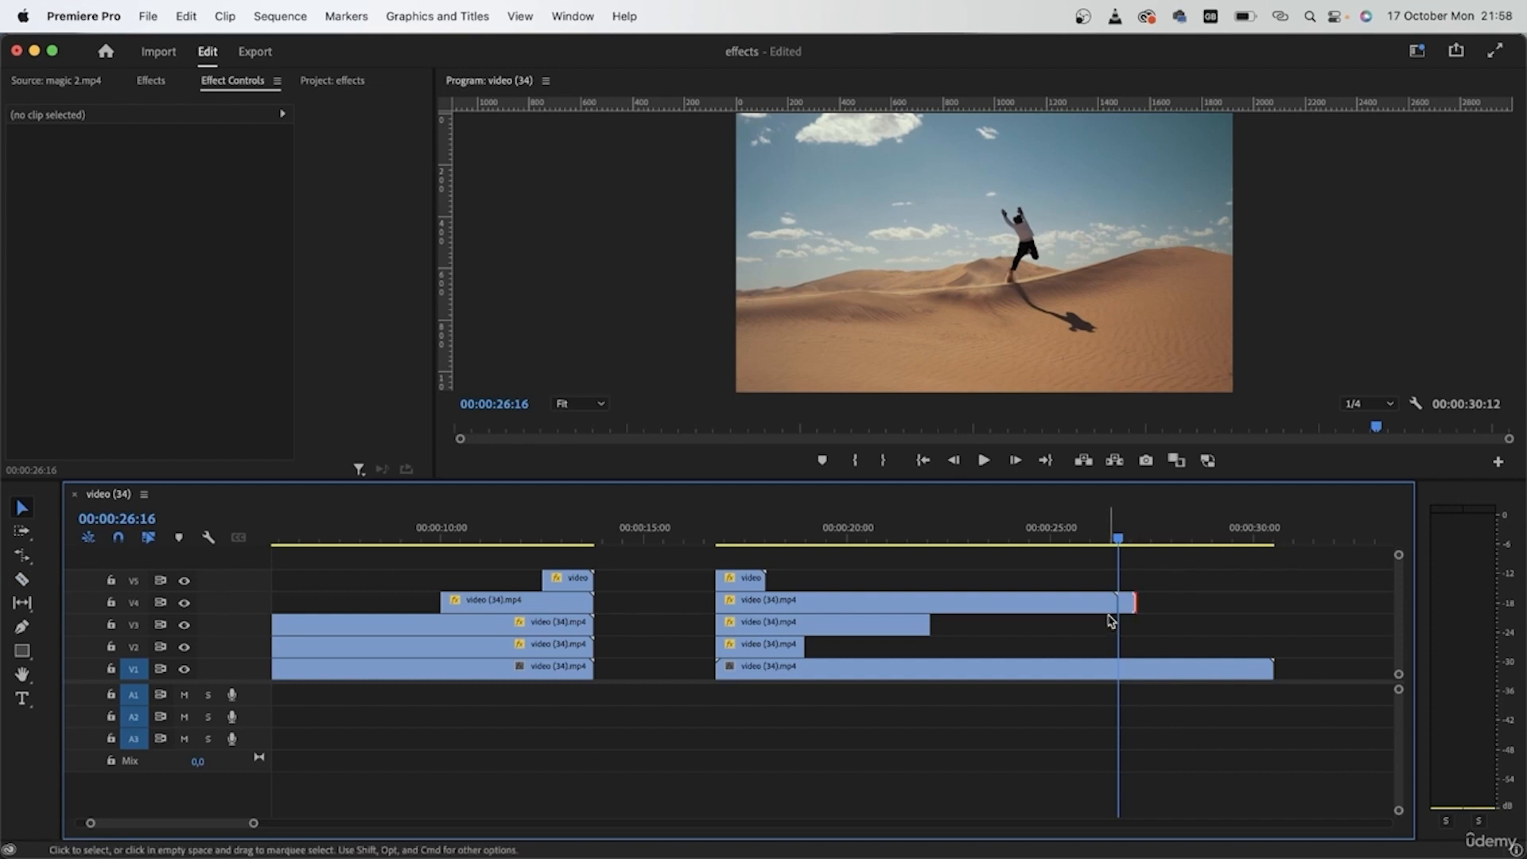
- Extend the copied V5 held clip to the end of the stack, and cut it off at 00:00:29:06
{"action": "left_click_drag", "start_coordinate": [755, 580], "coordinate": [1261, 625]}
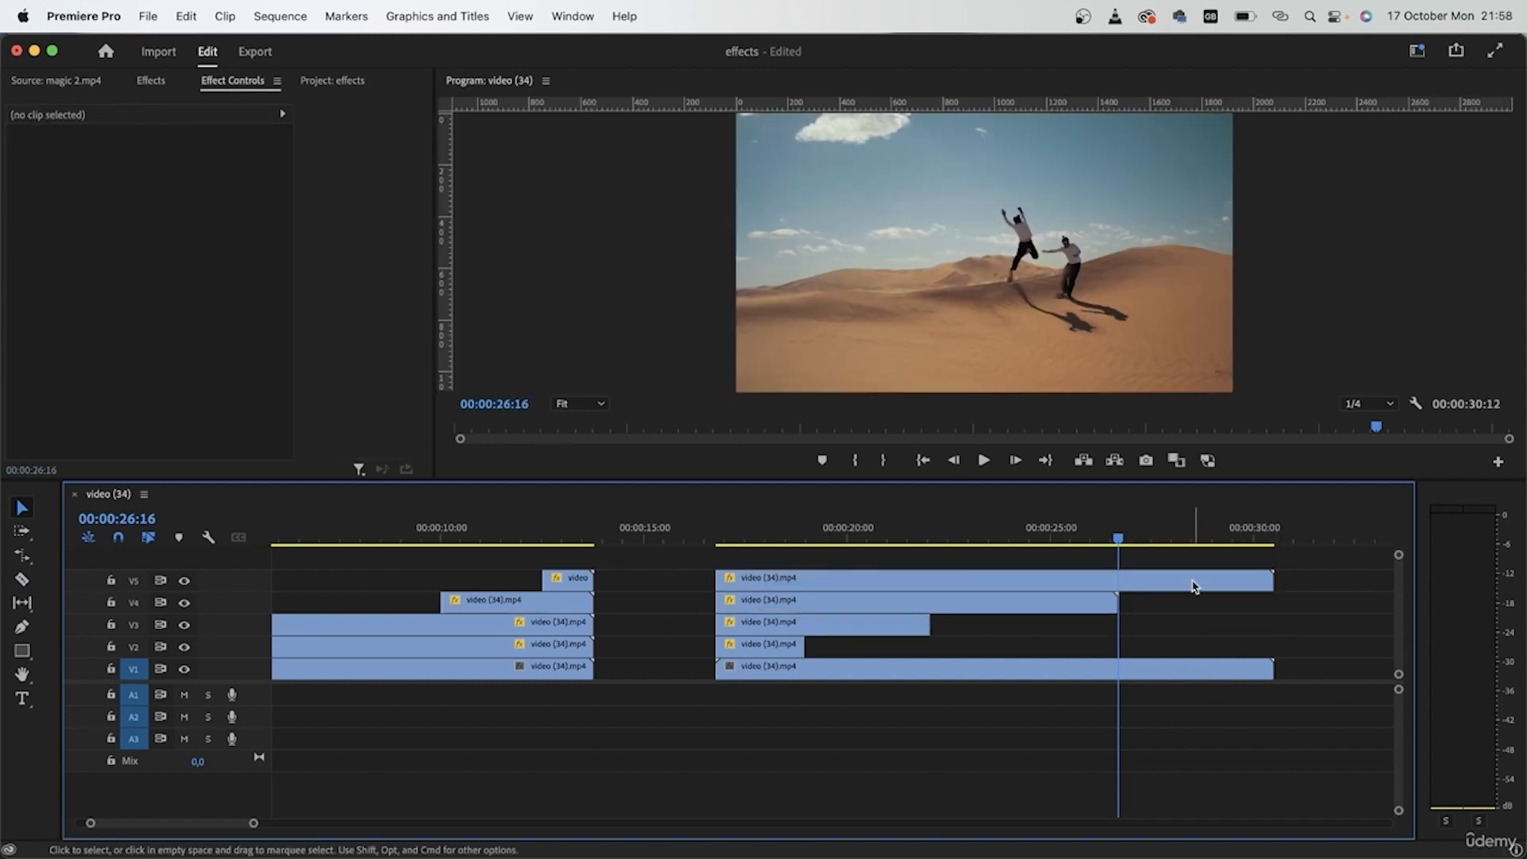
{"action": "left_click_drag", "start_coordinate": [1119, 541], "coordinate": [1223, 565]}
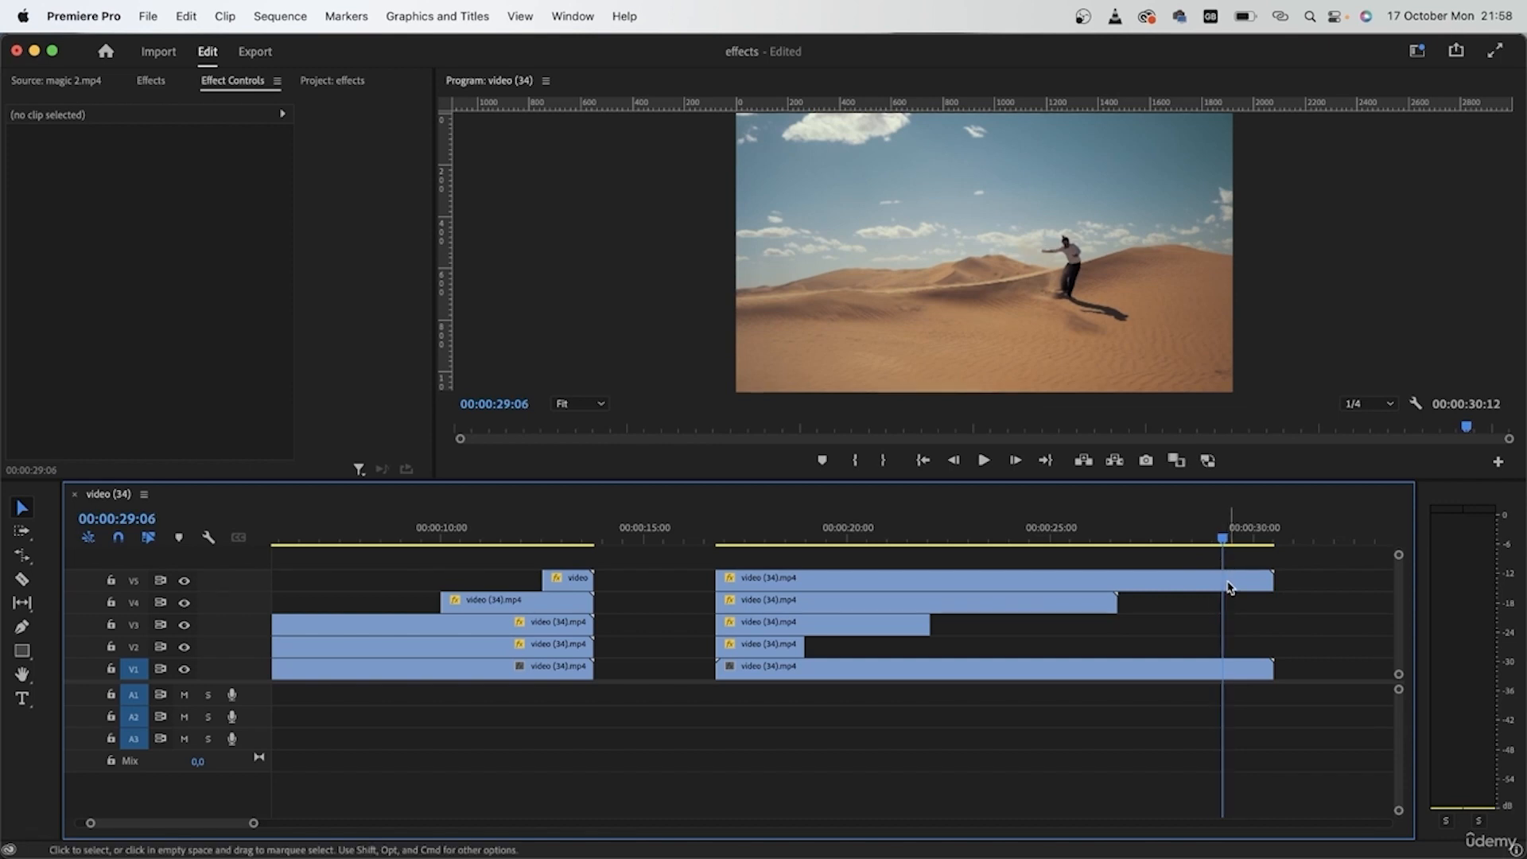
{"action": "left_click", "coordinate": [1239, 584]}
{"action": "key", "text": "Delete"}
- Play the copied stack from just before its start, and scrub through it to check that each clone disappears on contact
{"action": "left_click_drag", "start_coordinate": [909, 532], "coordinate": [668, 525]}
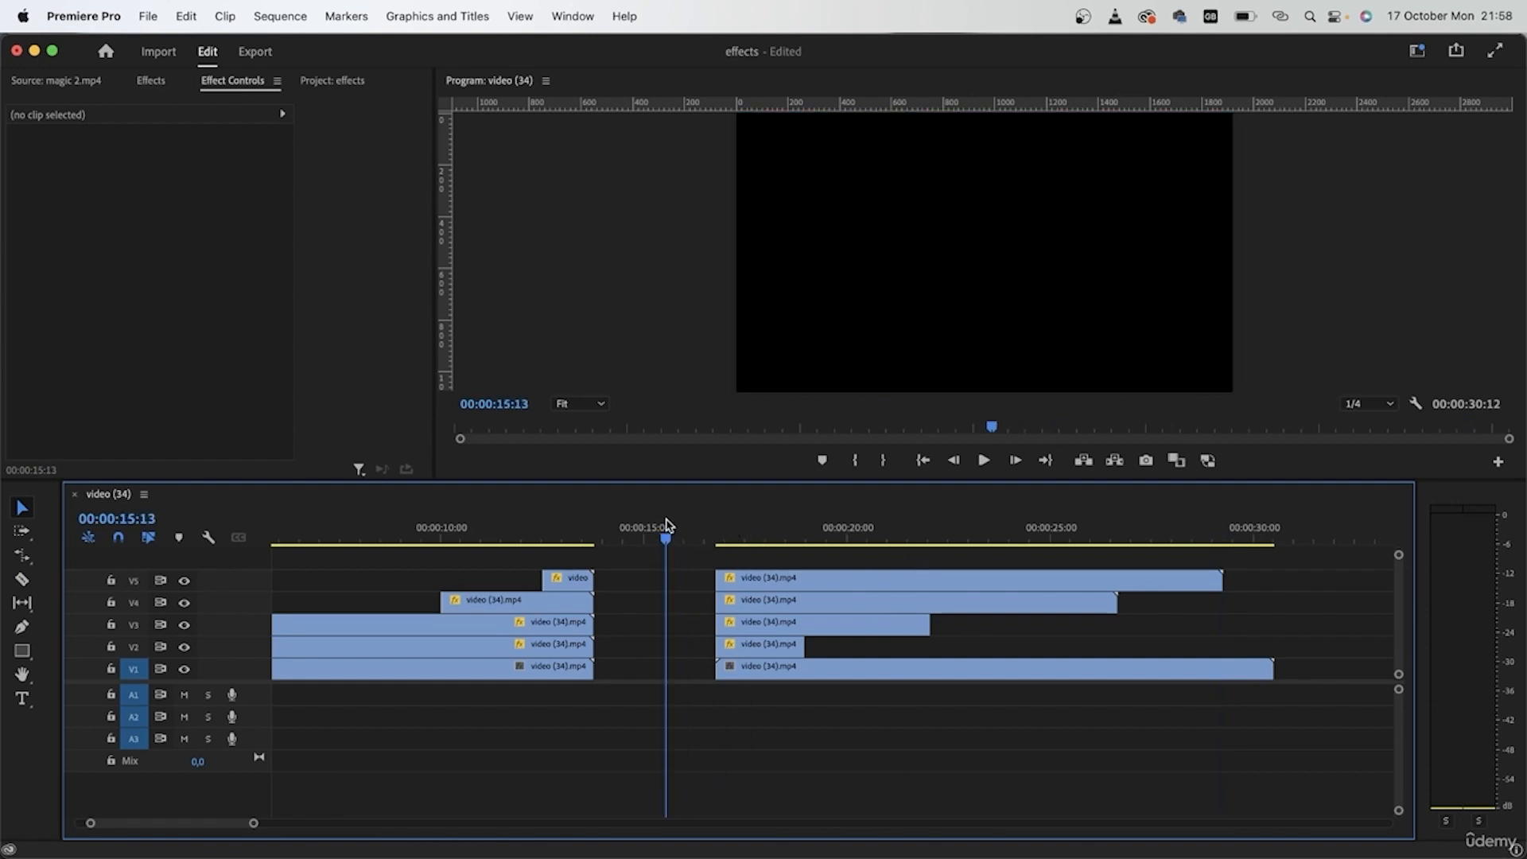
{"action": "key", "text": "space"}
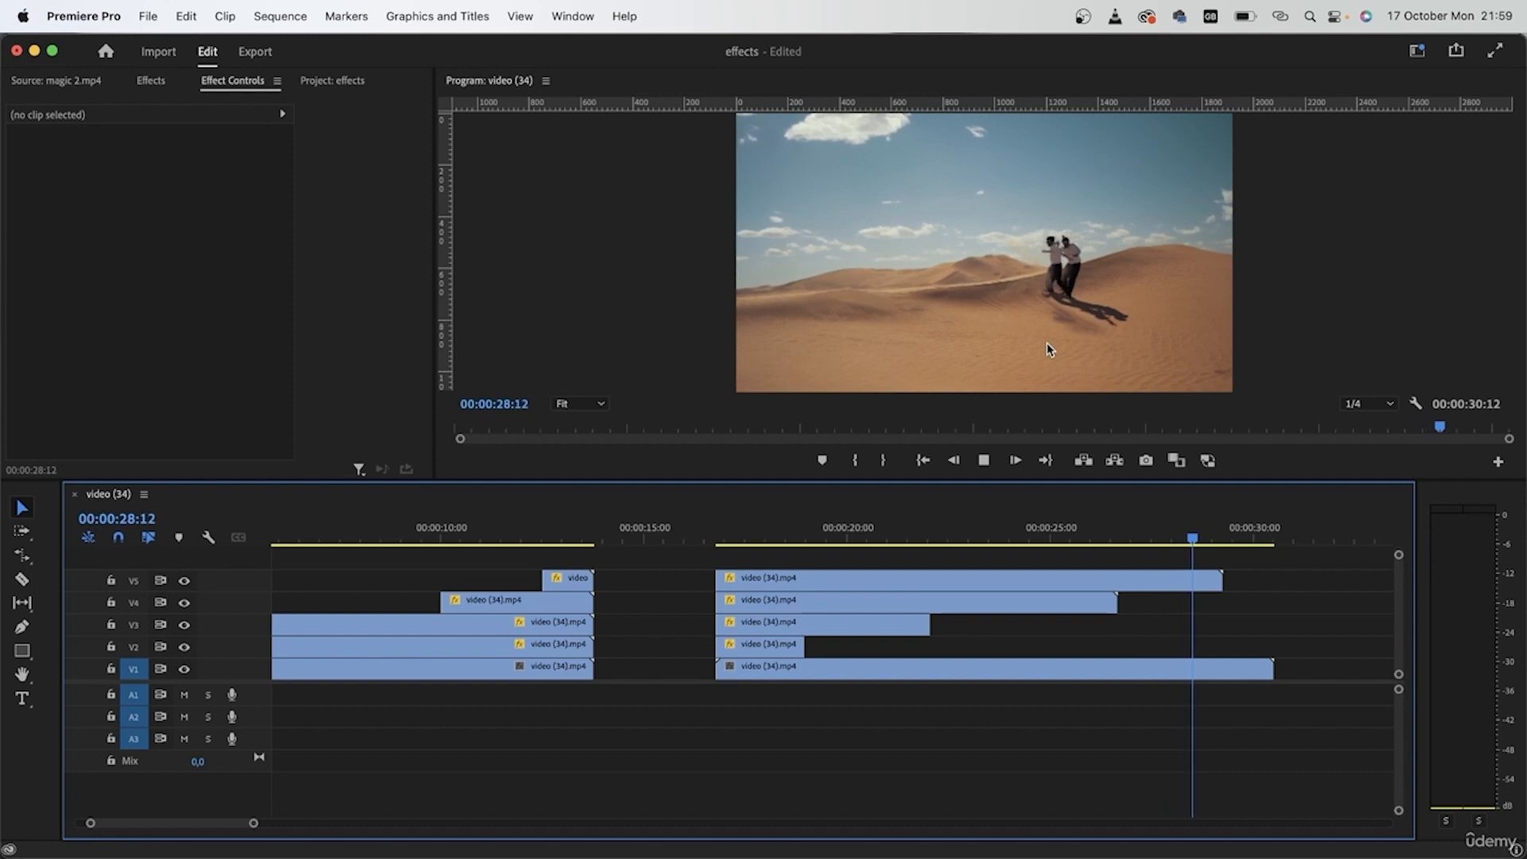
{"action": "key", "text": "space"}
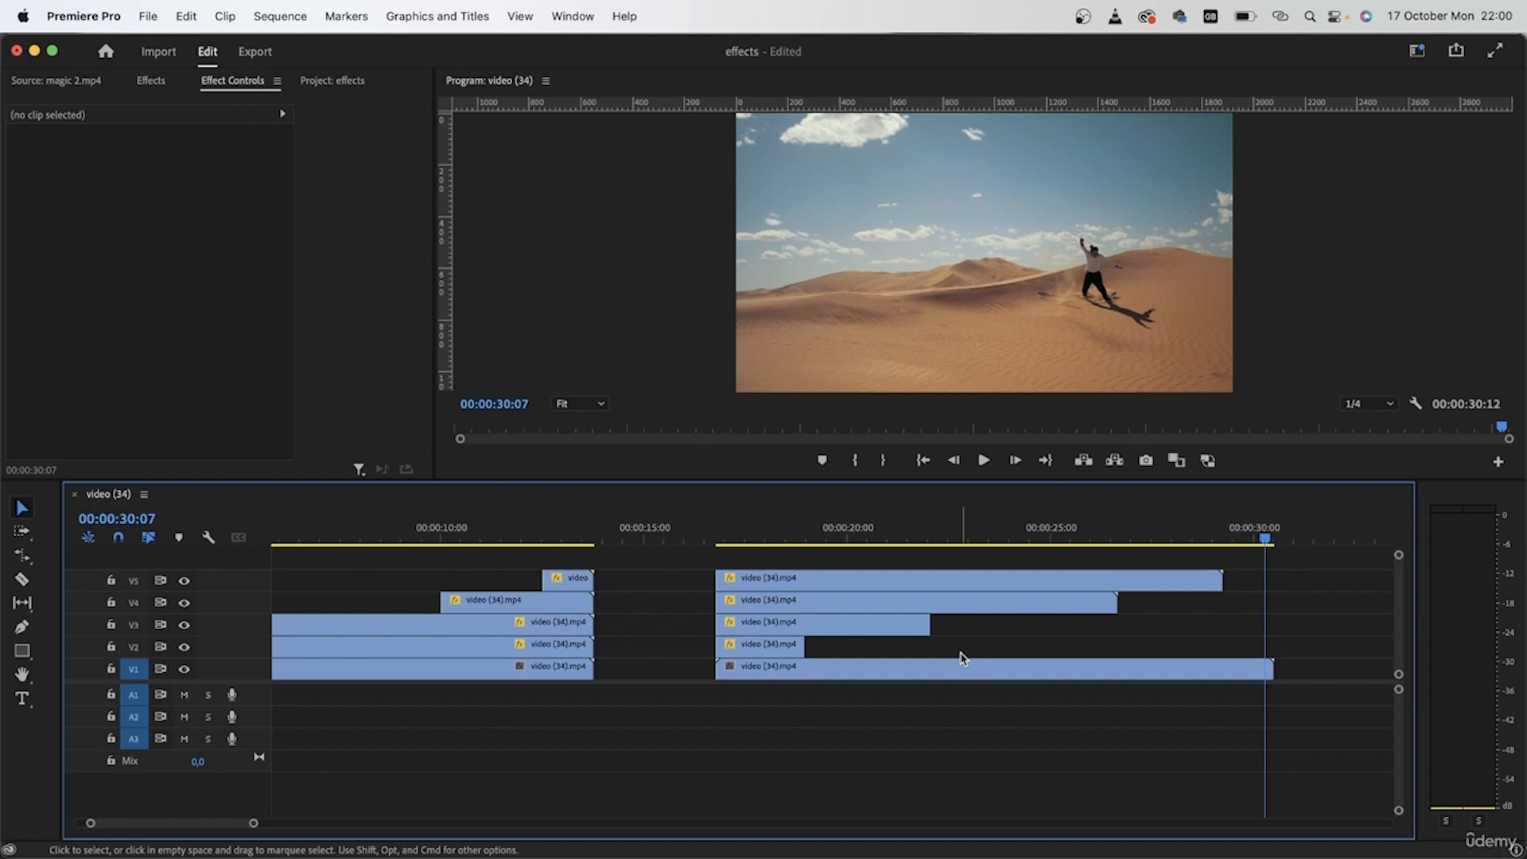
{"action": "left_click_drag", "start_coordinate": [757, 541], "coordinate": [1225, 566]}
{"action": "key", "text": "minus"}
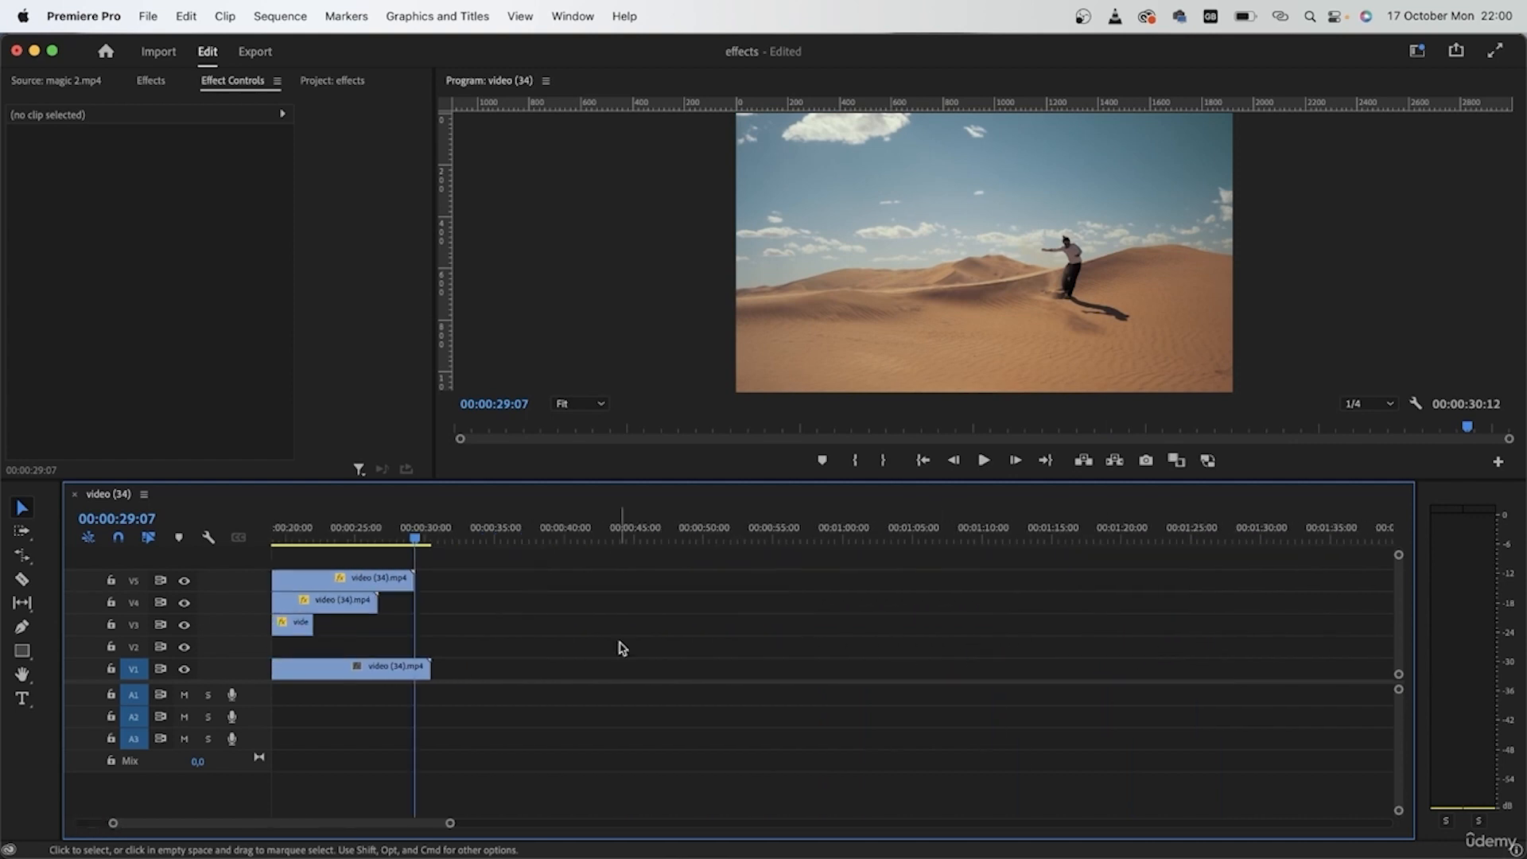
- Close the video (34) sequence, and create a new sequence from the production ID_4790096 clip without its audio
{"action": "left_click", "coordinate": [321, 81]}
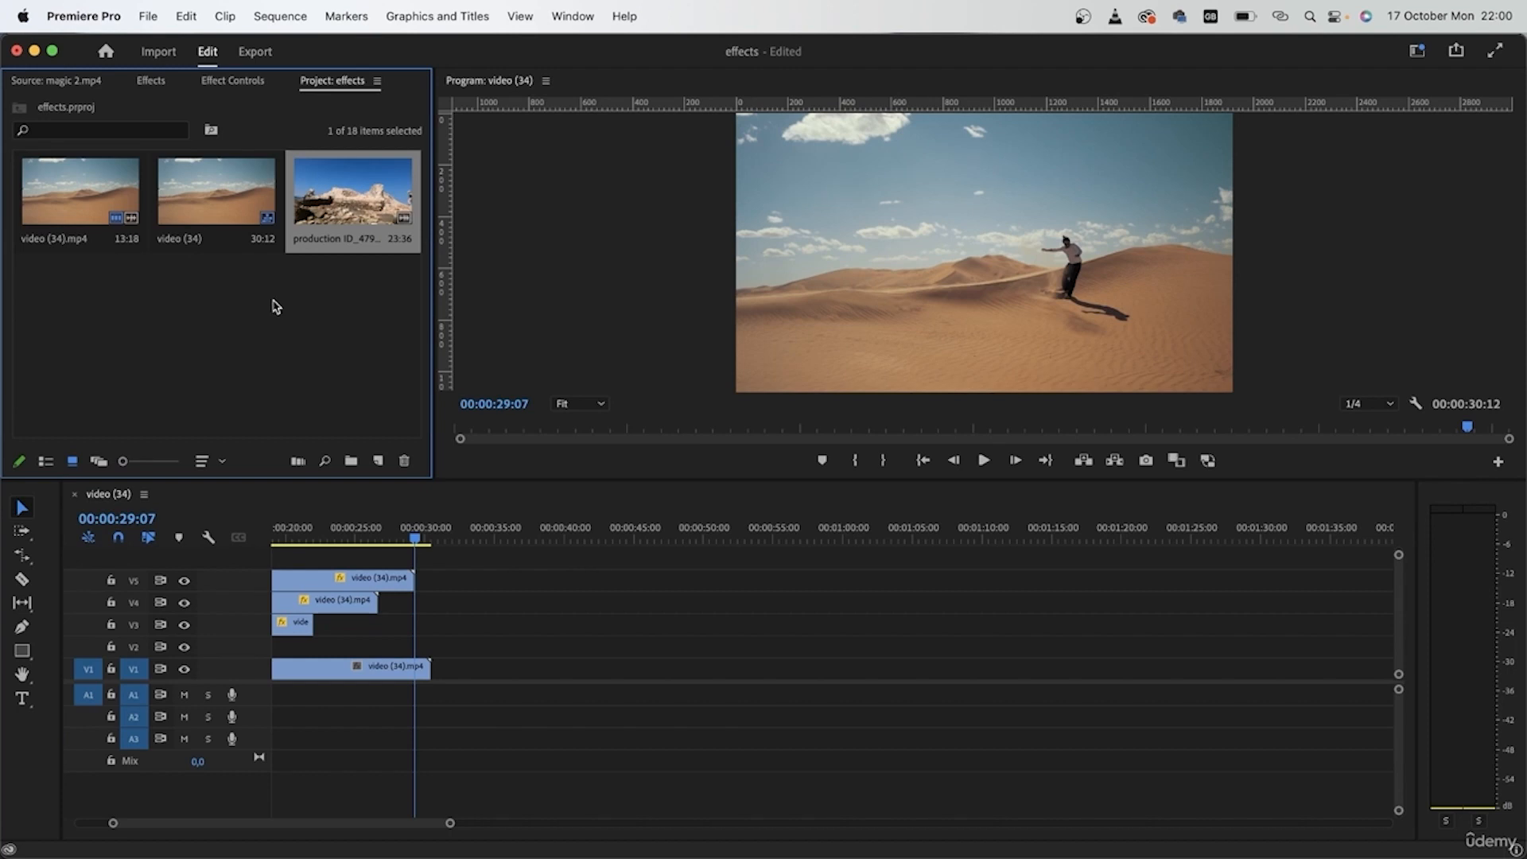
{"action": "left_click", "coordinate": [75, 494]}
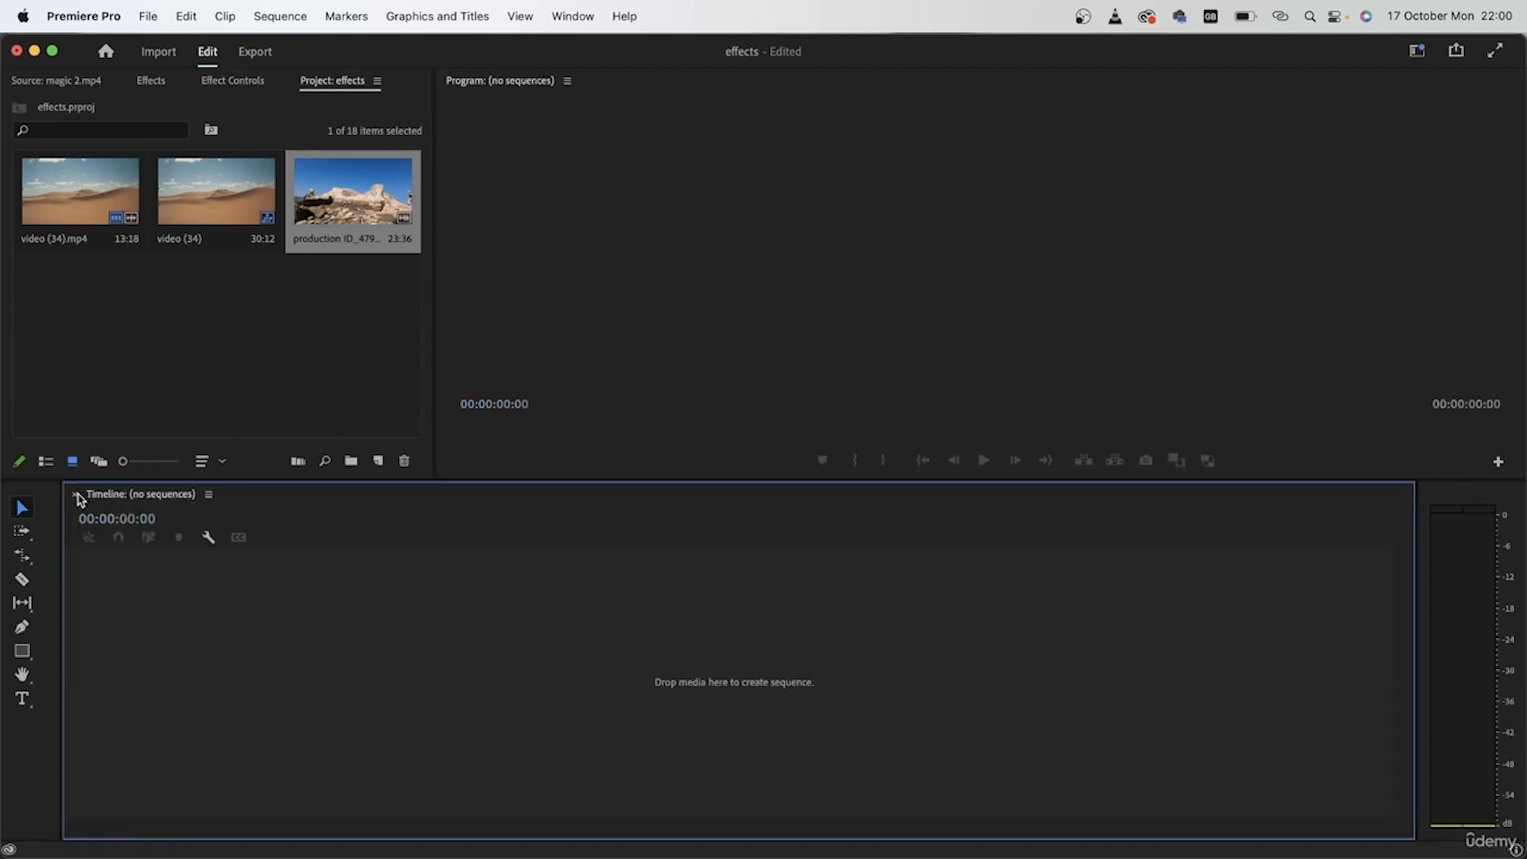
{"action": "left_click_drag", "start_coordinate": [352, 195], "coordinate": [255, 686]}
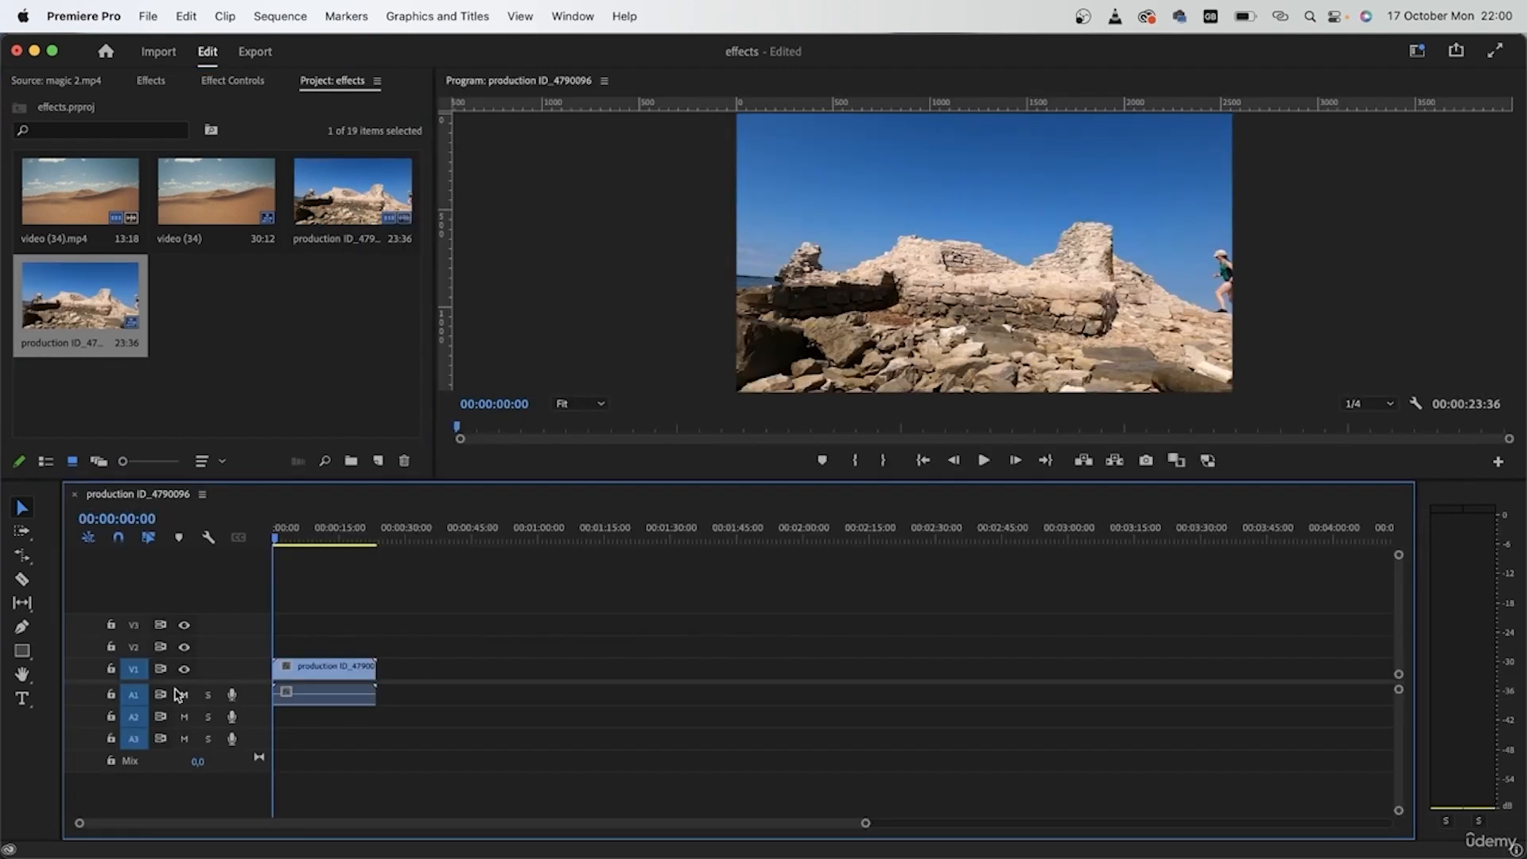
{"action": "left_click", "coordinate": [324, 695]}
{"action": "key", "text": "Delete"}
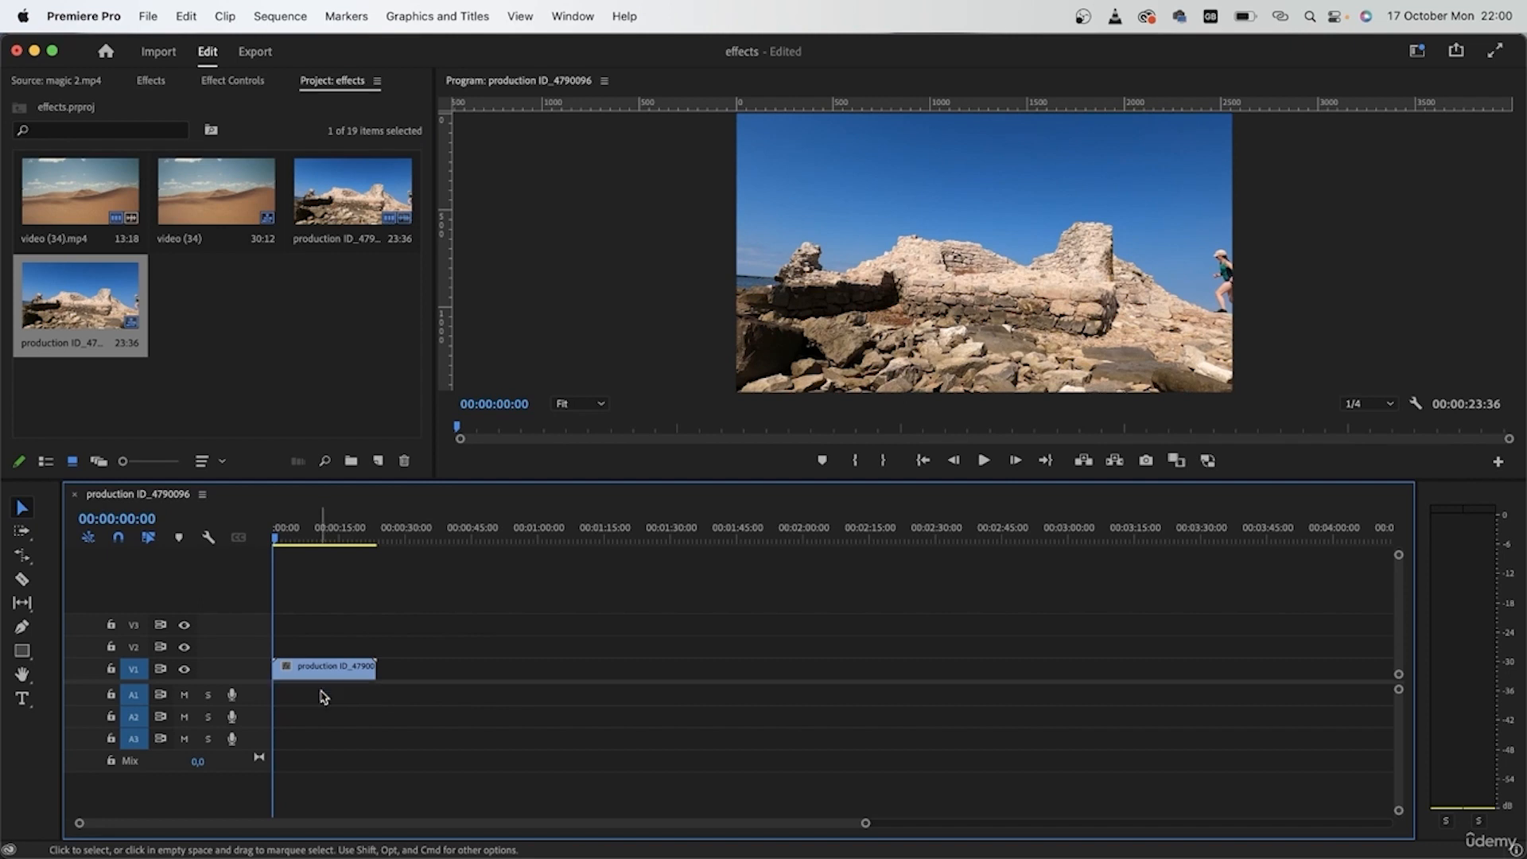
- Duplicate the production ID_4790096 clip onto V2 and set the duplicate's blend mode to Darken
{"action": "left_click_drag", "start_coordinate": [276, 539], "coordinate": [327, 543]}
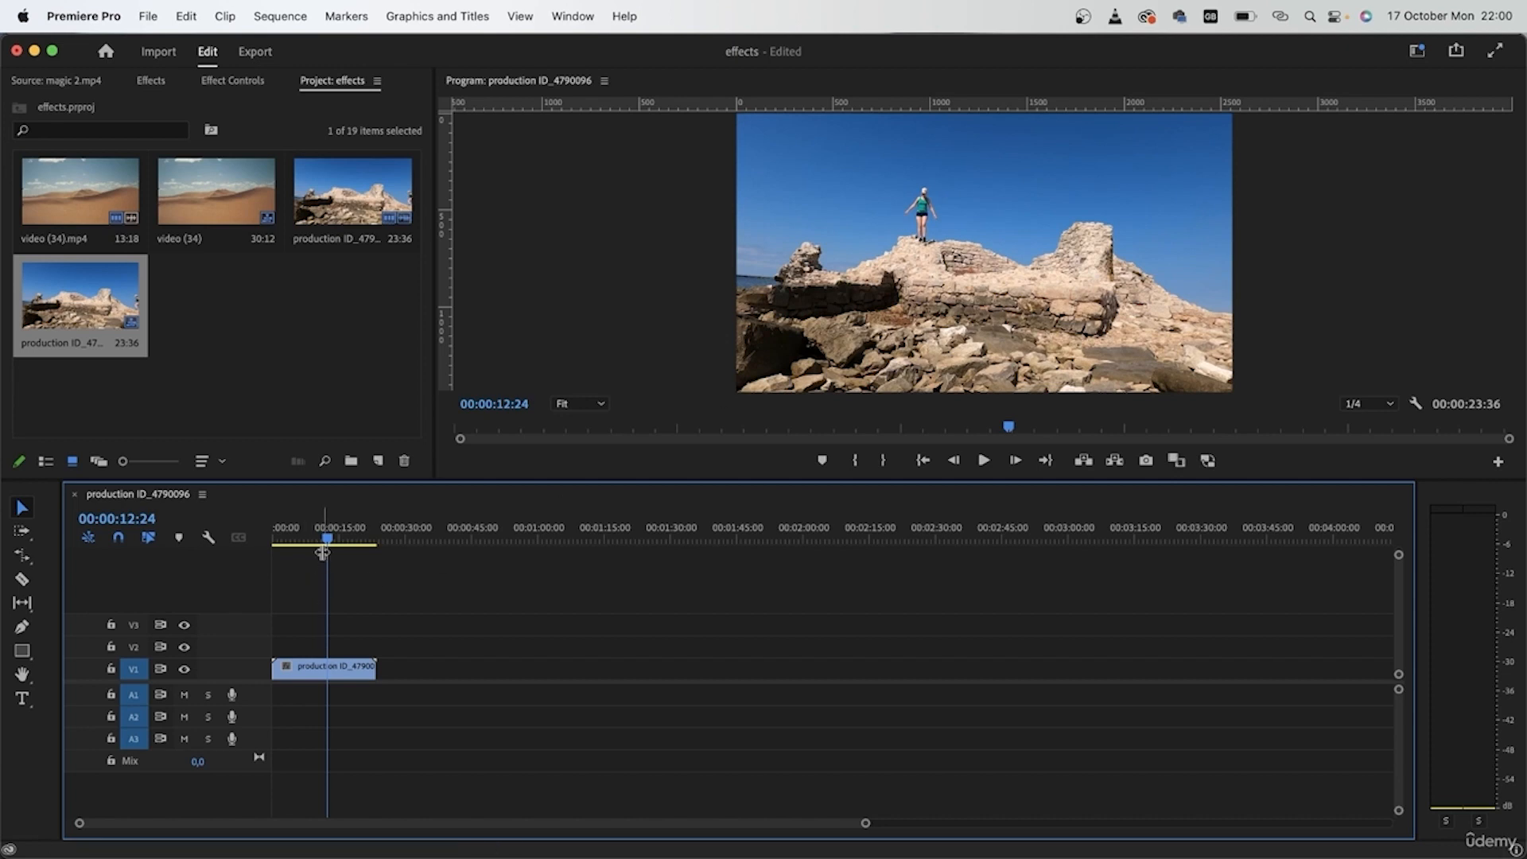
{"action": "mouse_move", "coordinate": [326, 541]}
{"action": "left_mouse_down"}
{"action": "mouse_move", "coordinate": [249, 547]}
{"action": "mouse_move", "coordinate": [302, 546]}
{"action": "left_mouse_up"}
{"action": "left_click_drag", "start_coordinate": [319, 672], "coordinate": [323, 646]}
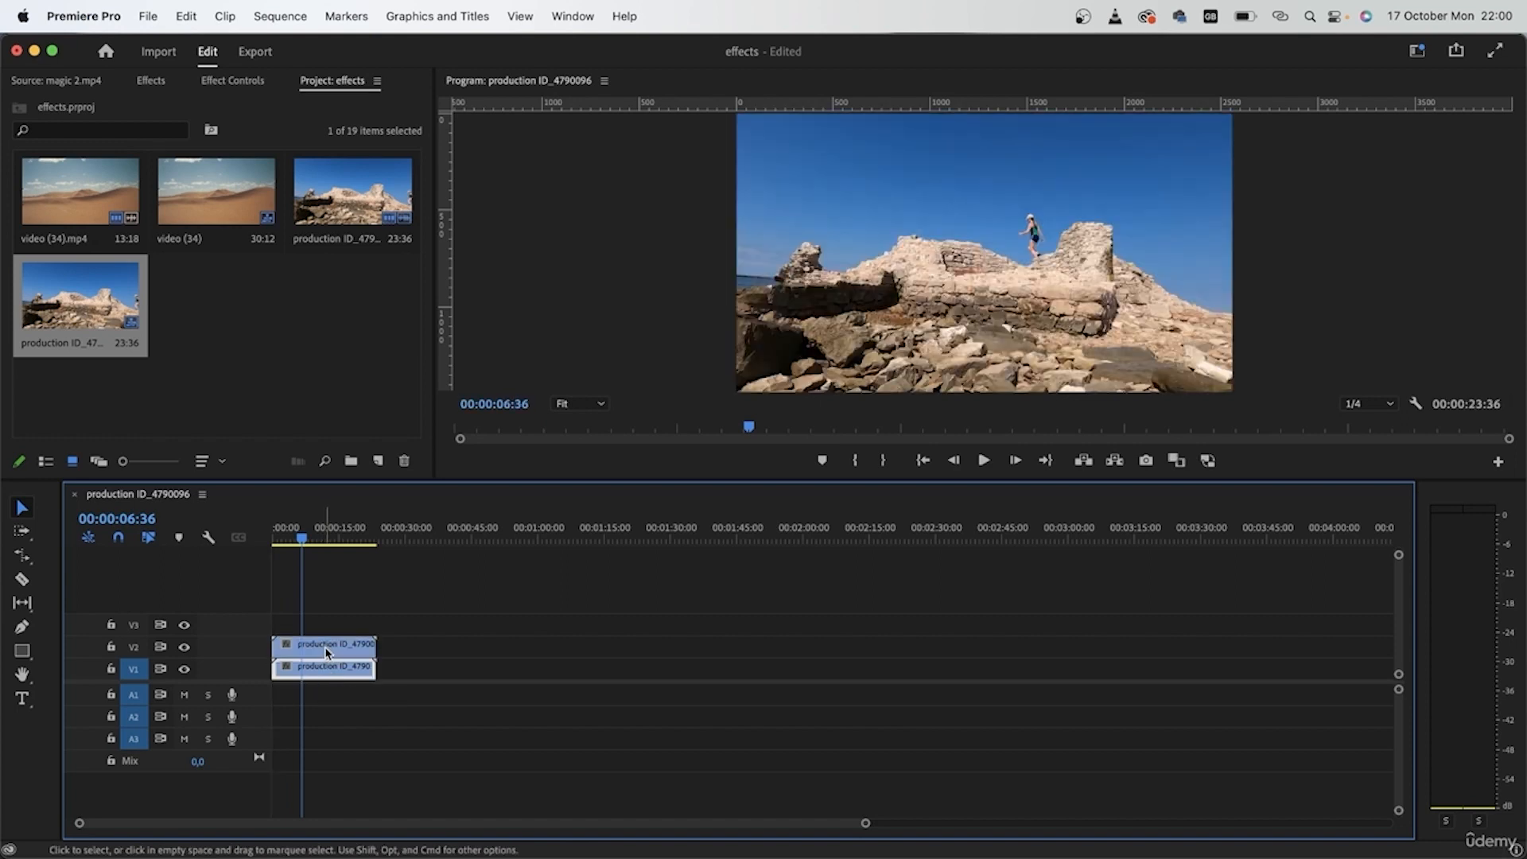
{"action": "left_click", "coordinate": [242, 84]}
{"action": "left_click", "coordinate": [201, 226]}
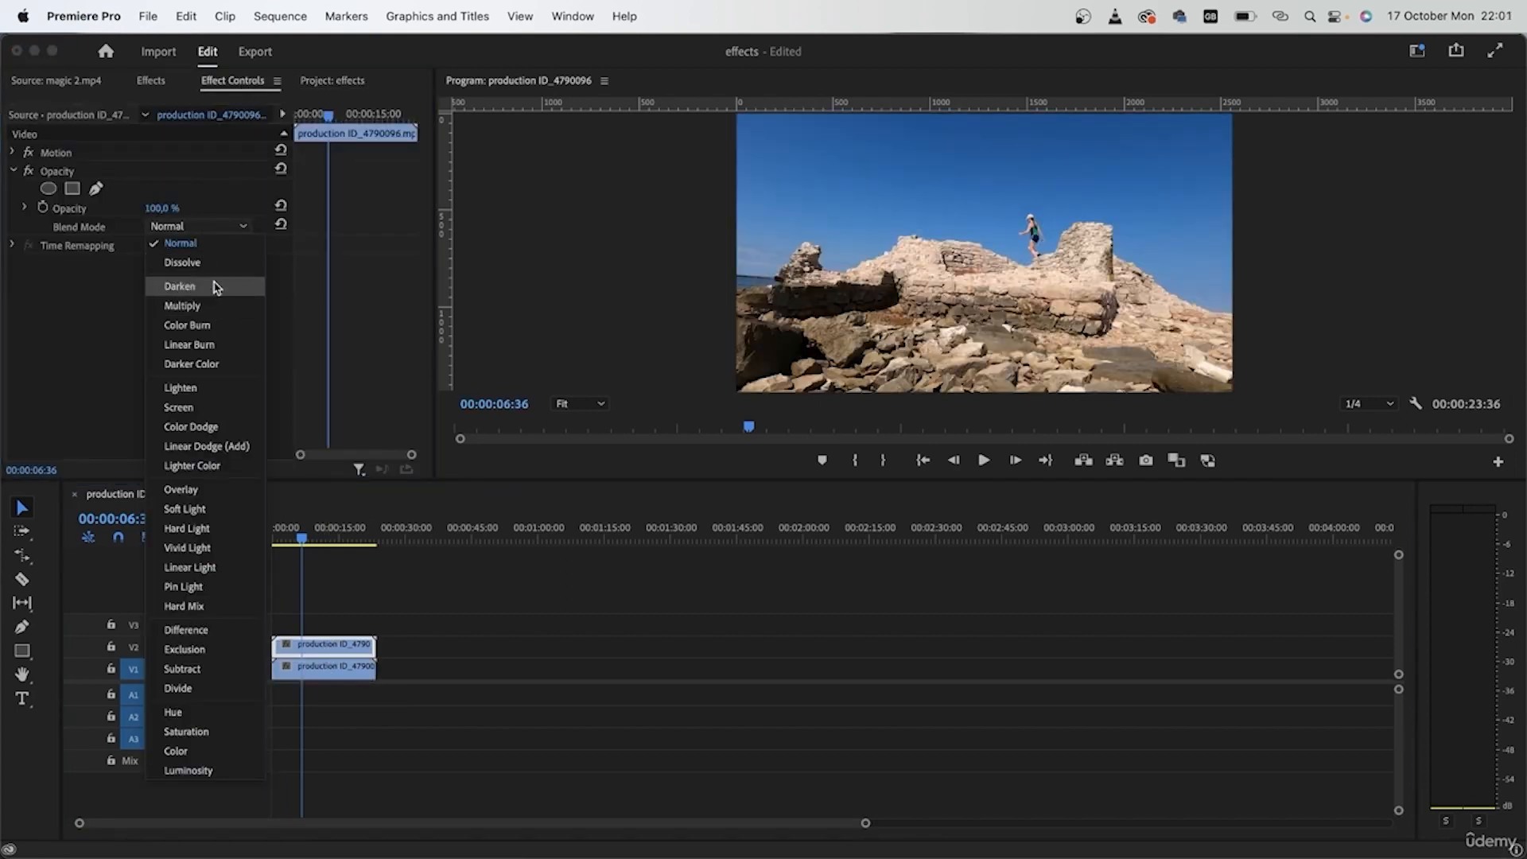
{"action": "left_click", "coordinate": [170, 286]}
- Try a frame hold on the V2 duplicate at 00:00:09:48, and delete both V2 pieces after checking the overlay
{"action": "right_click", "coordinate": [329, 662]}
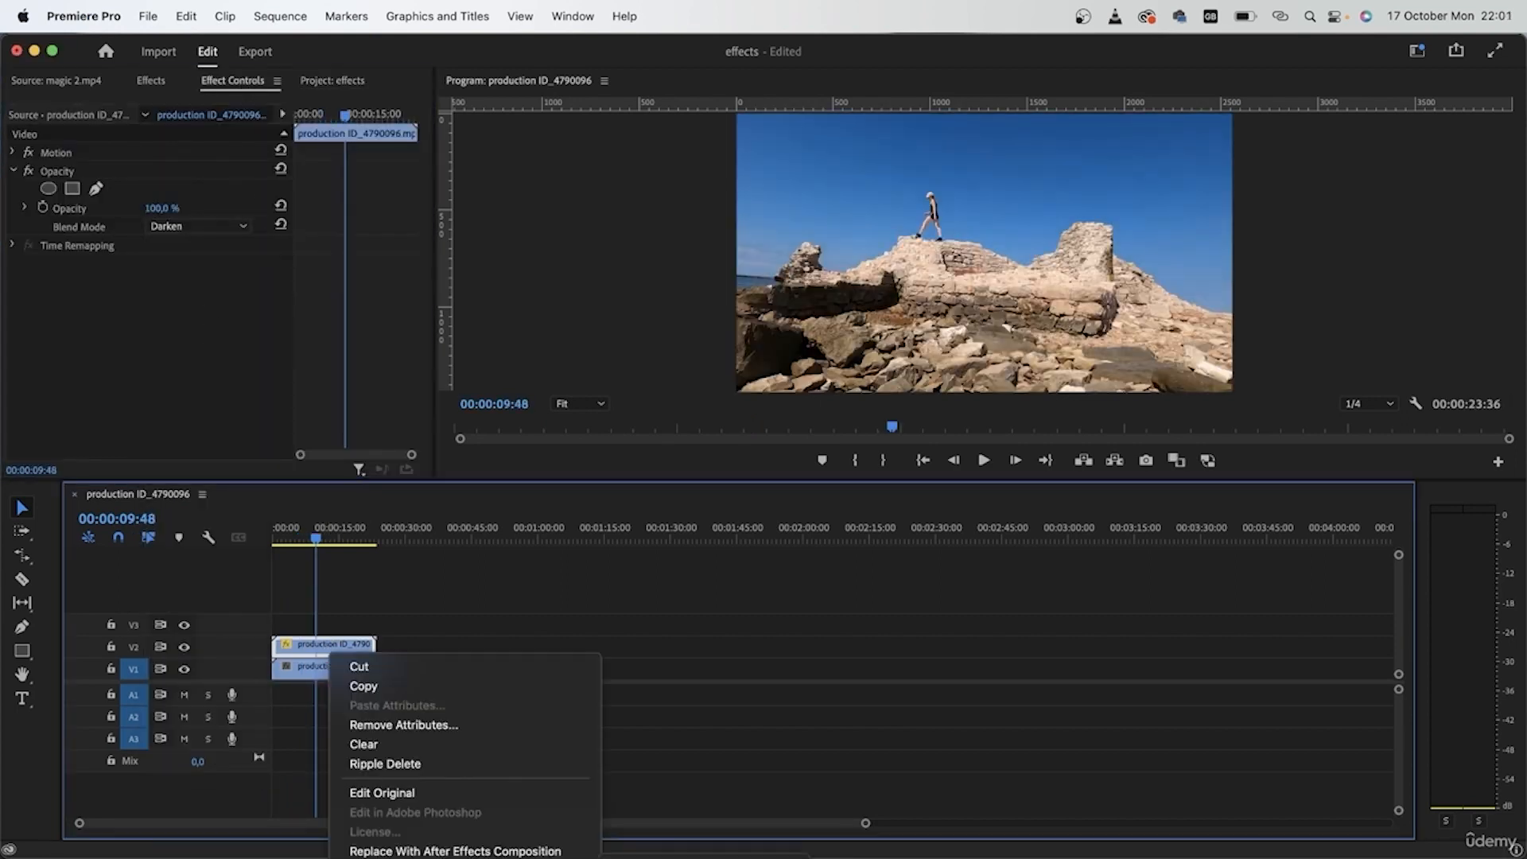
{"action": "scroll", "coordinate": [463, 655], "scroll_direction": "down", "scroll_amount": 10}
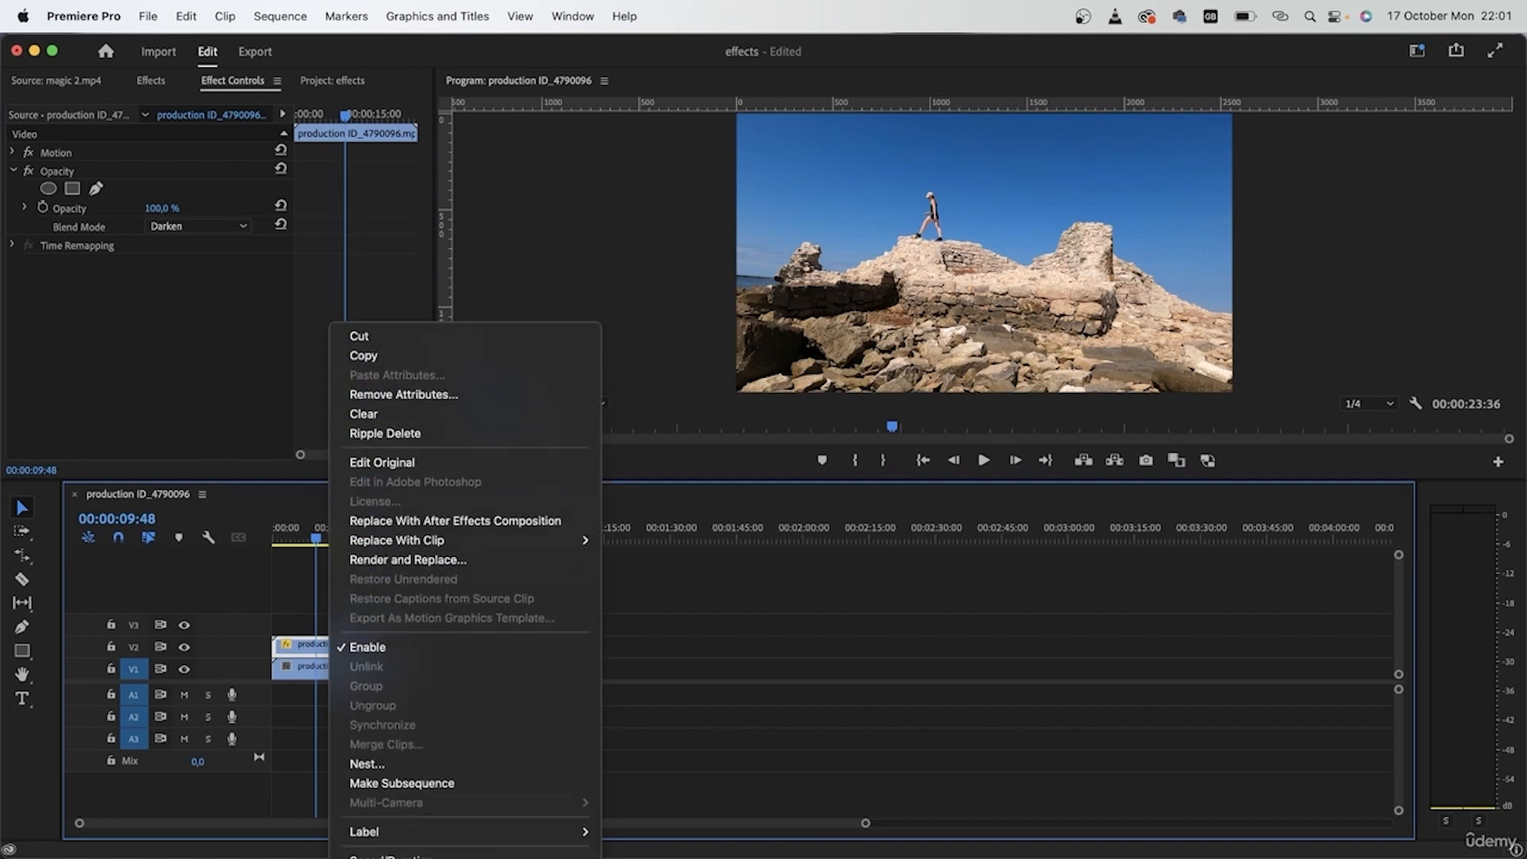
{"action": "left_click", "coordinate": [460, 657]}
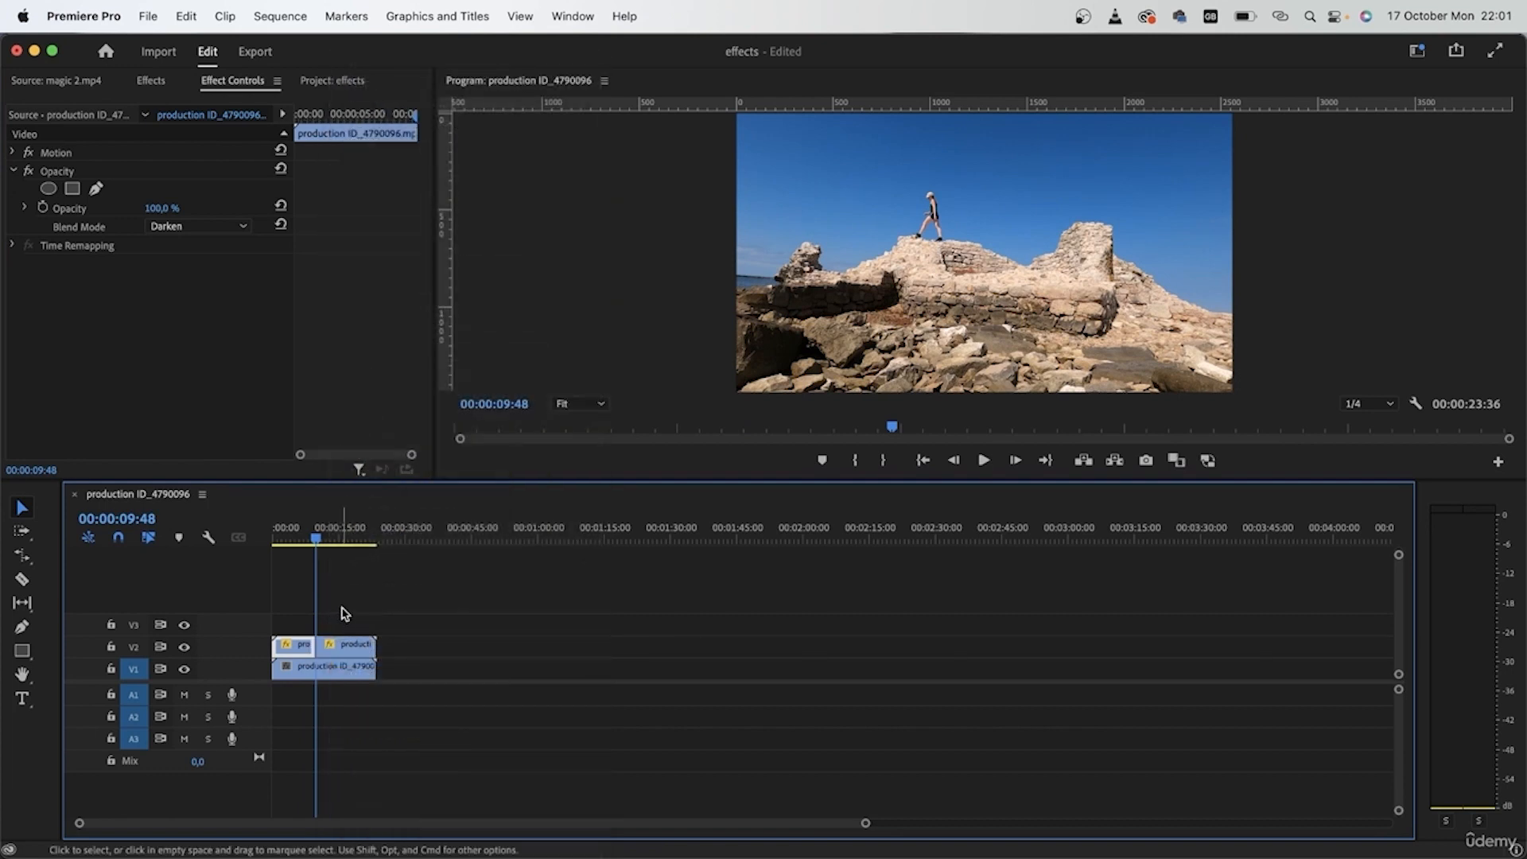
{"action": "left_click_drag", "start_coordinate": [322, 547], "coordinate": [347, 548]}
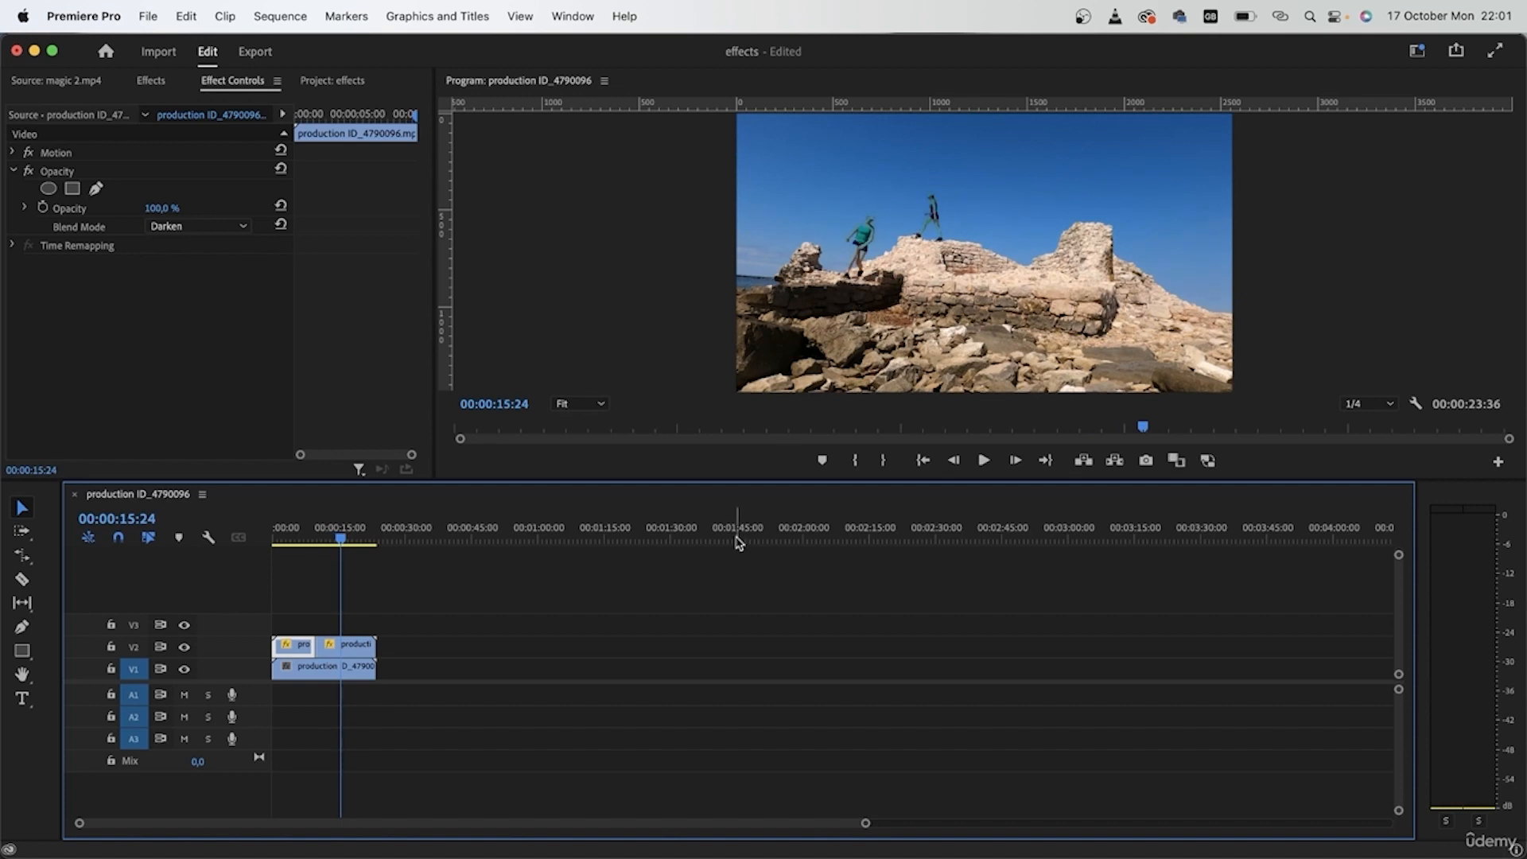
{"action": "left_click_drag", "start_coordinate": [463, 597], "coordinate": [280, 637]}
{"action": "key", "text": "Delete"}
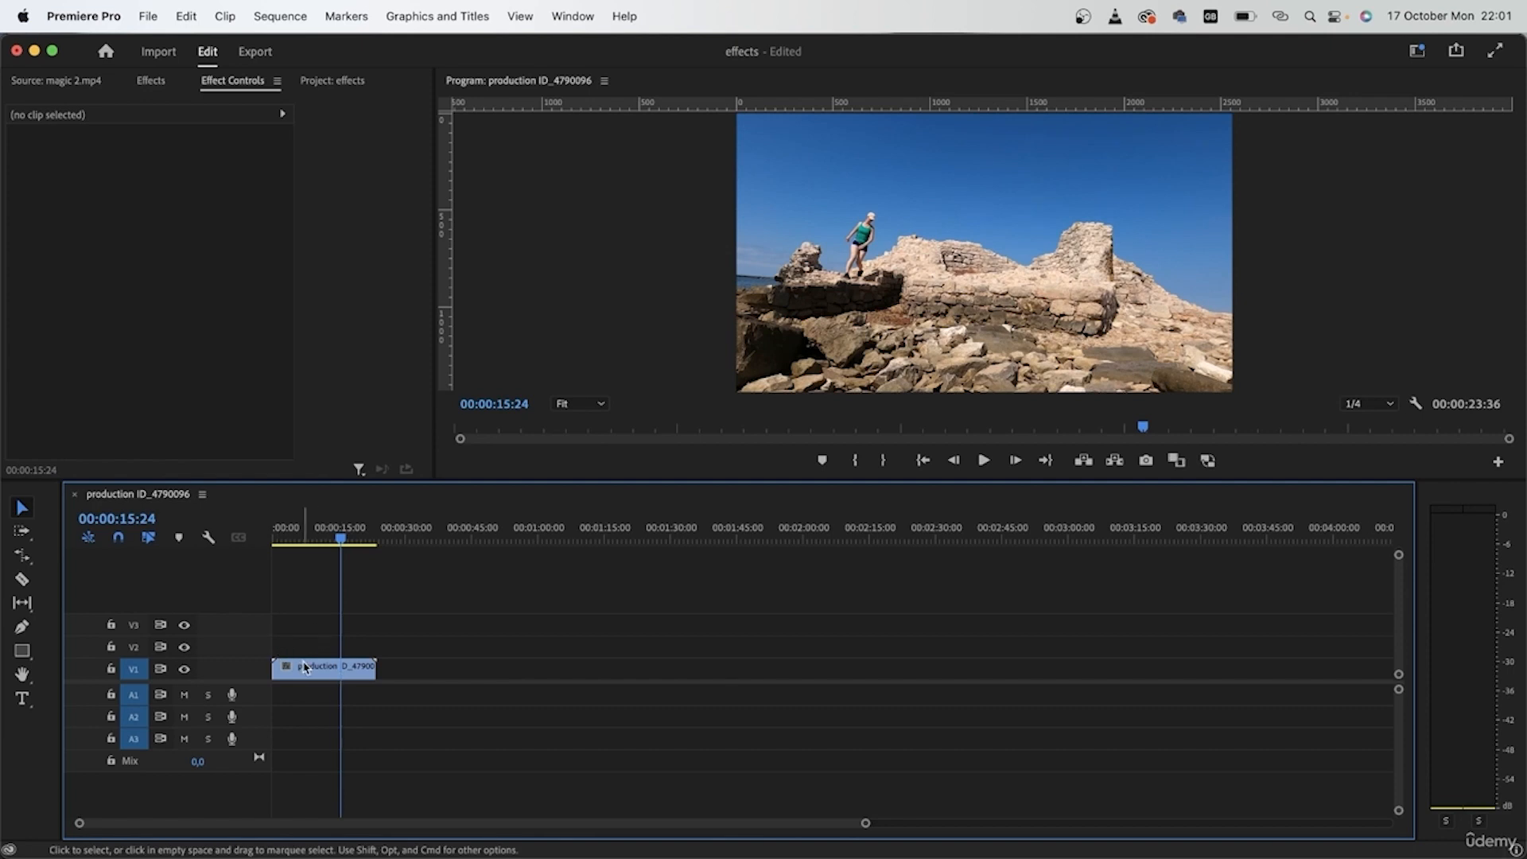
- Place the playhead at 00:00:00:59 and duplicate the V1 clip onto V2, V3 and V4
{"action": "left_click_drag", "start_coordinate": [341, 547], "coordinate": [274, 538]}
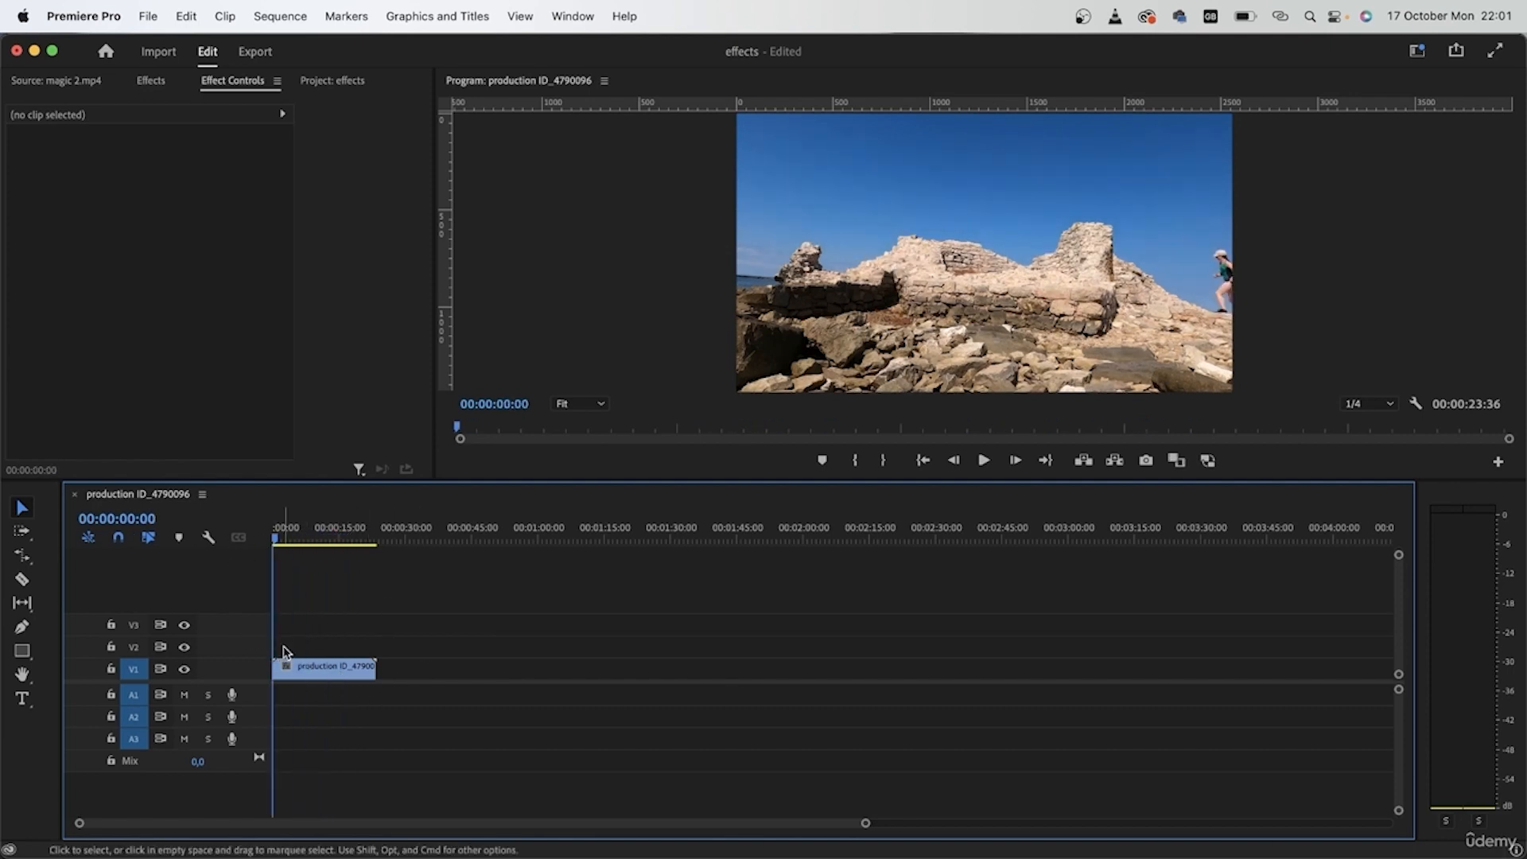
{"action": "scroll", "coordinate": [327, 682], "scroll_direction": "up", "scroll_amount": 5, "text": "alt"}
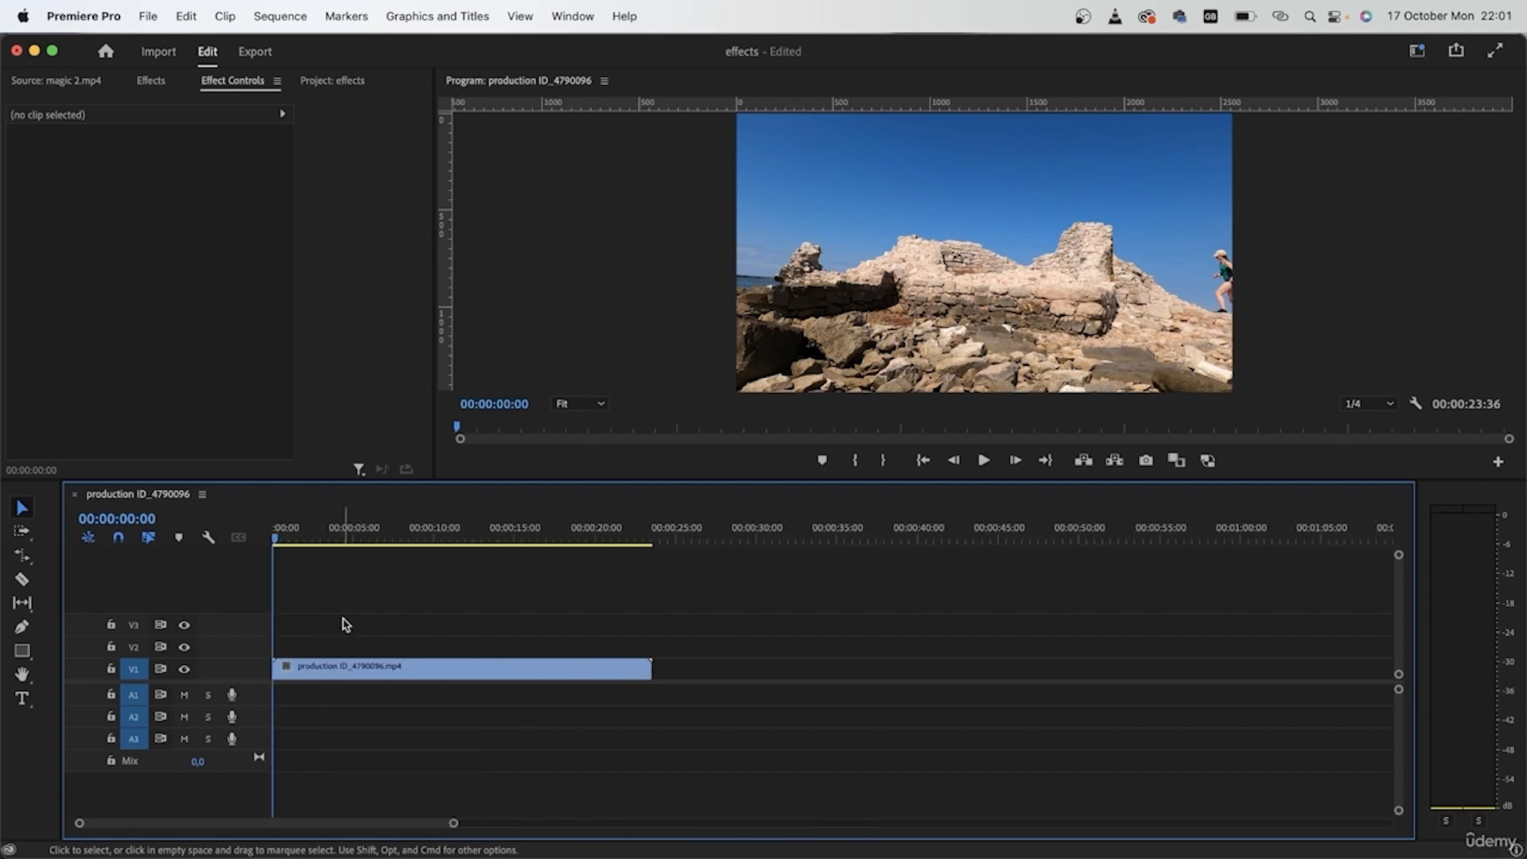
{"action": "left_click_drag", "start_coordinate": [280, 532], "coordinate": [289, 538]}
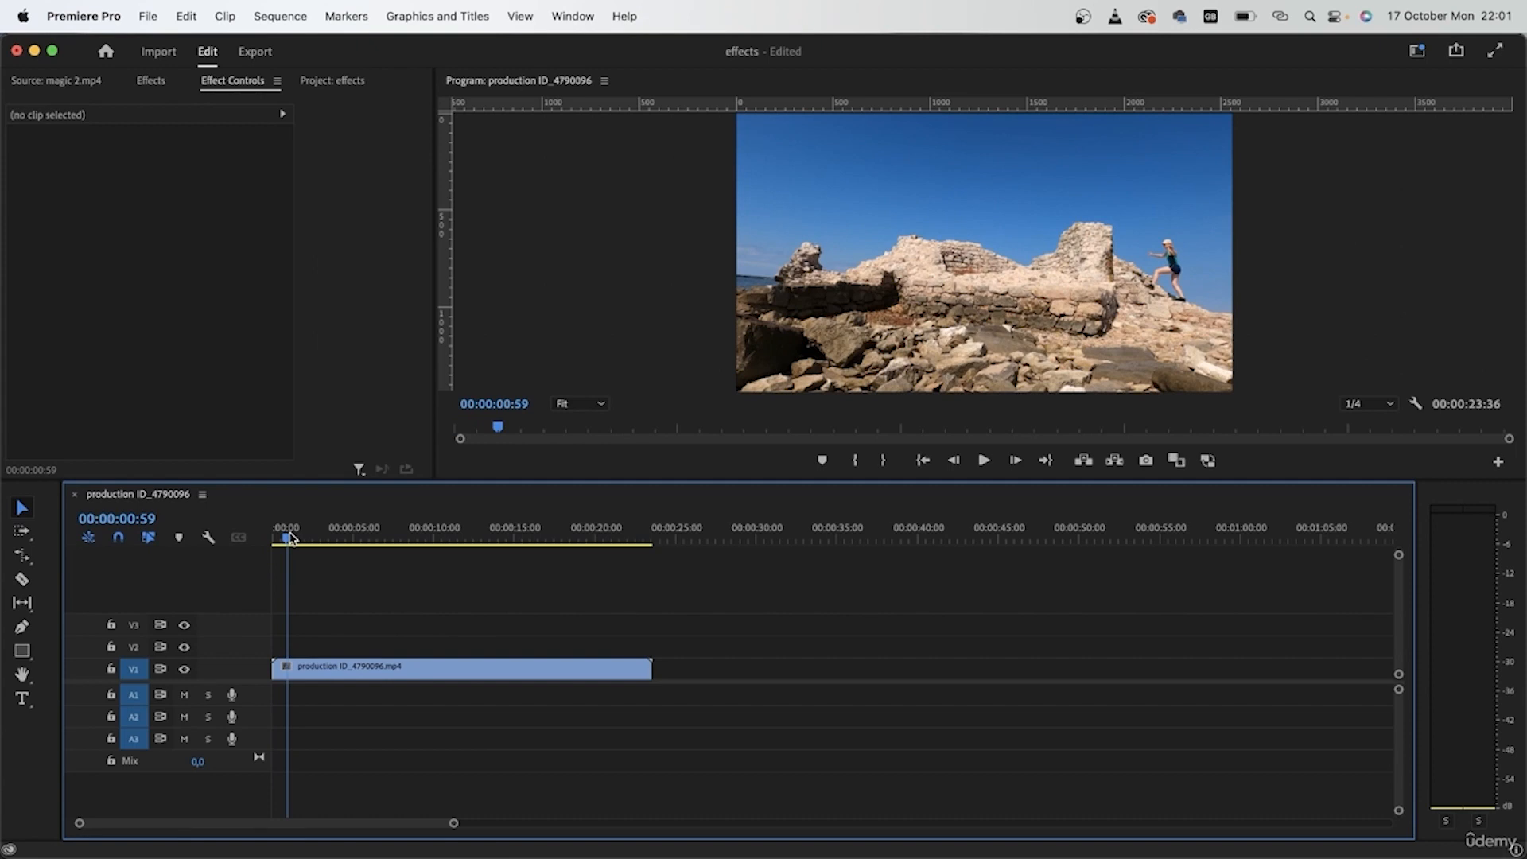
{"action": "left_click", "coordinate": [314, 668]}
{"action": "left_click_drag", "start_coordinate": [318, 669], "coordinate": [323, 623]}
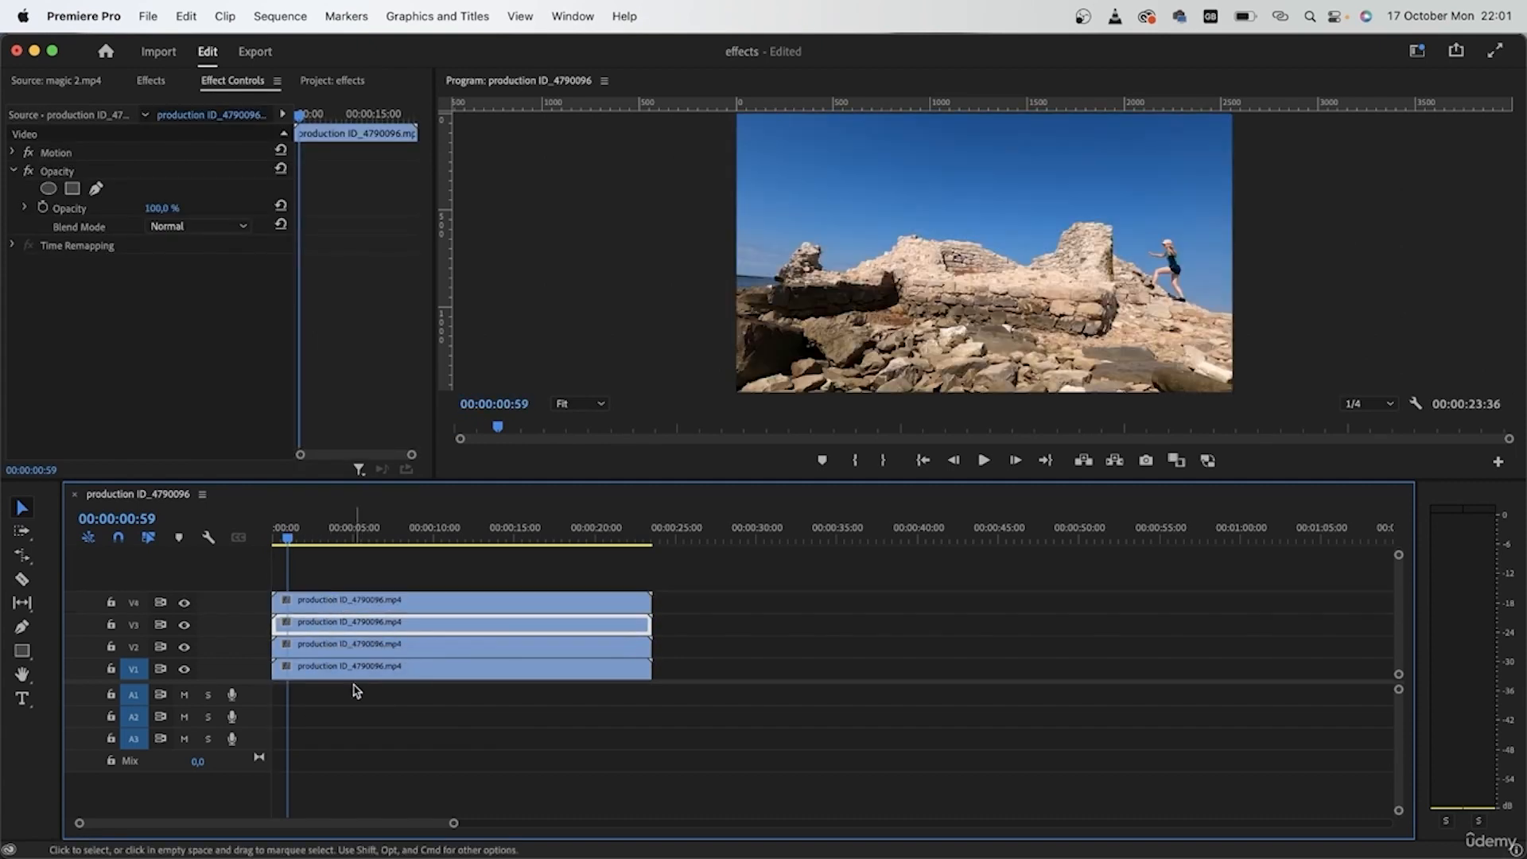
- Try a frame hold on the V2 duplicate at 00:00:00:59, and undo it
{"action": "left_click", "coordinate": [337, 646]}
{"action": "right_click", "coordinate": [345, 648]}
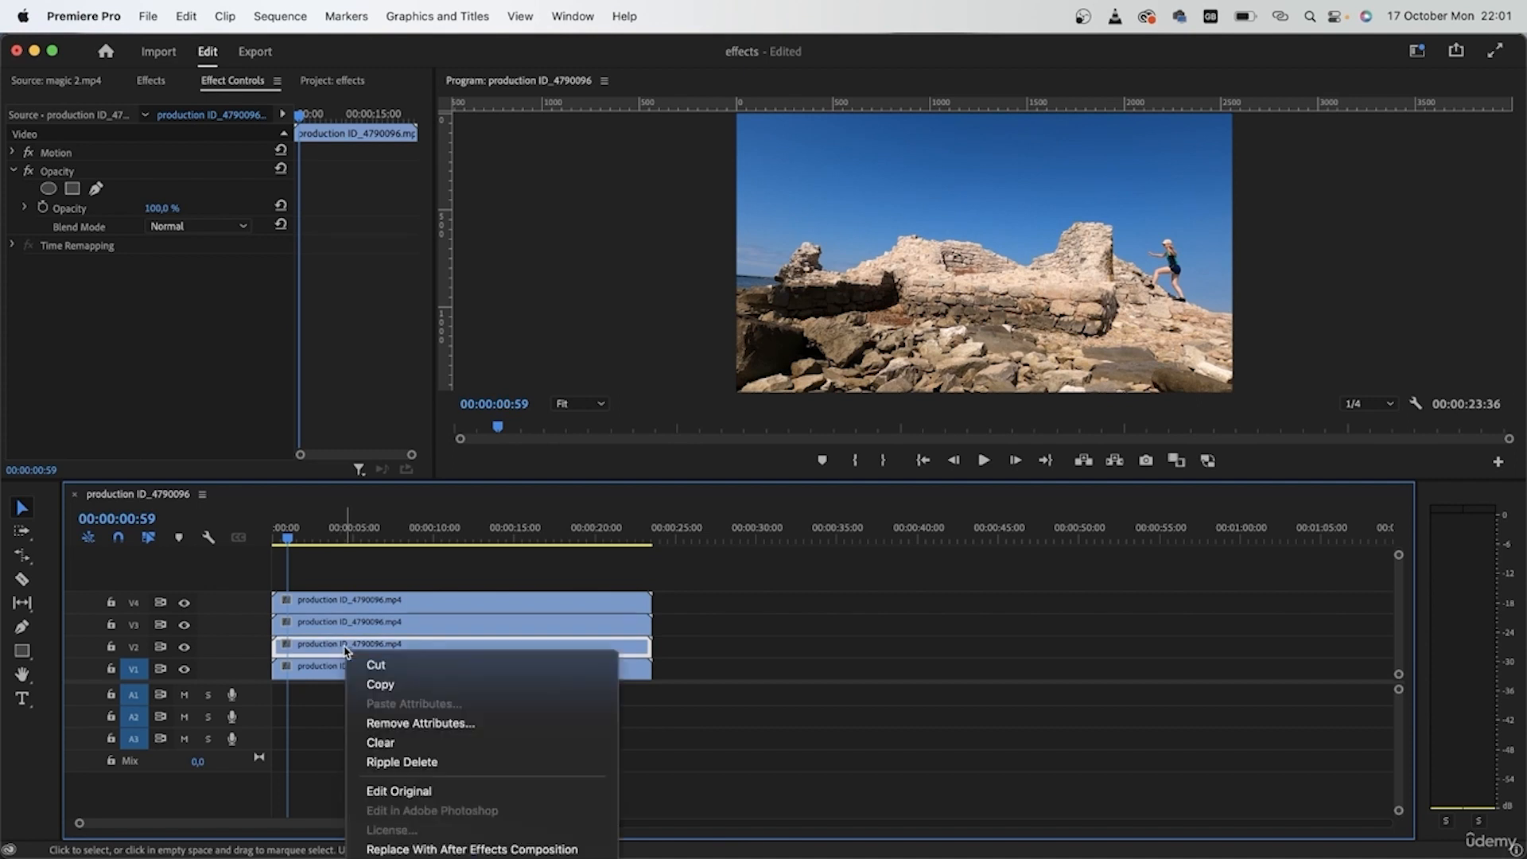
{"action": "scroll", "coordinate": [453, 636], "scroll_direction": "down", "scroll_amount": 10}
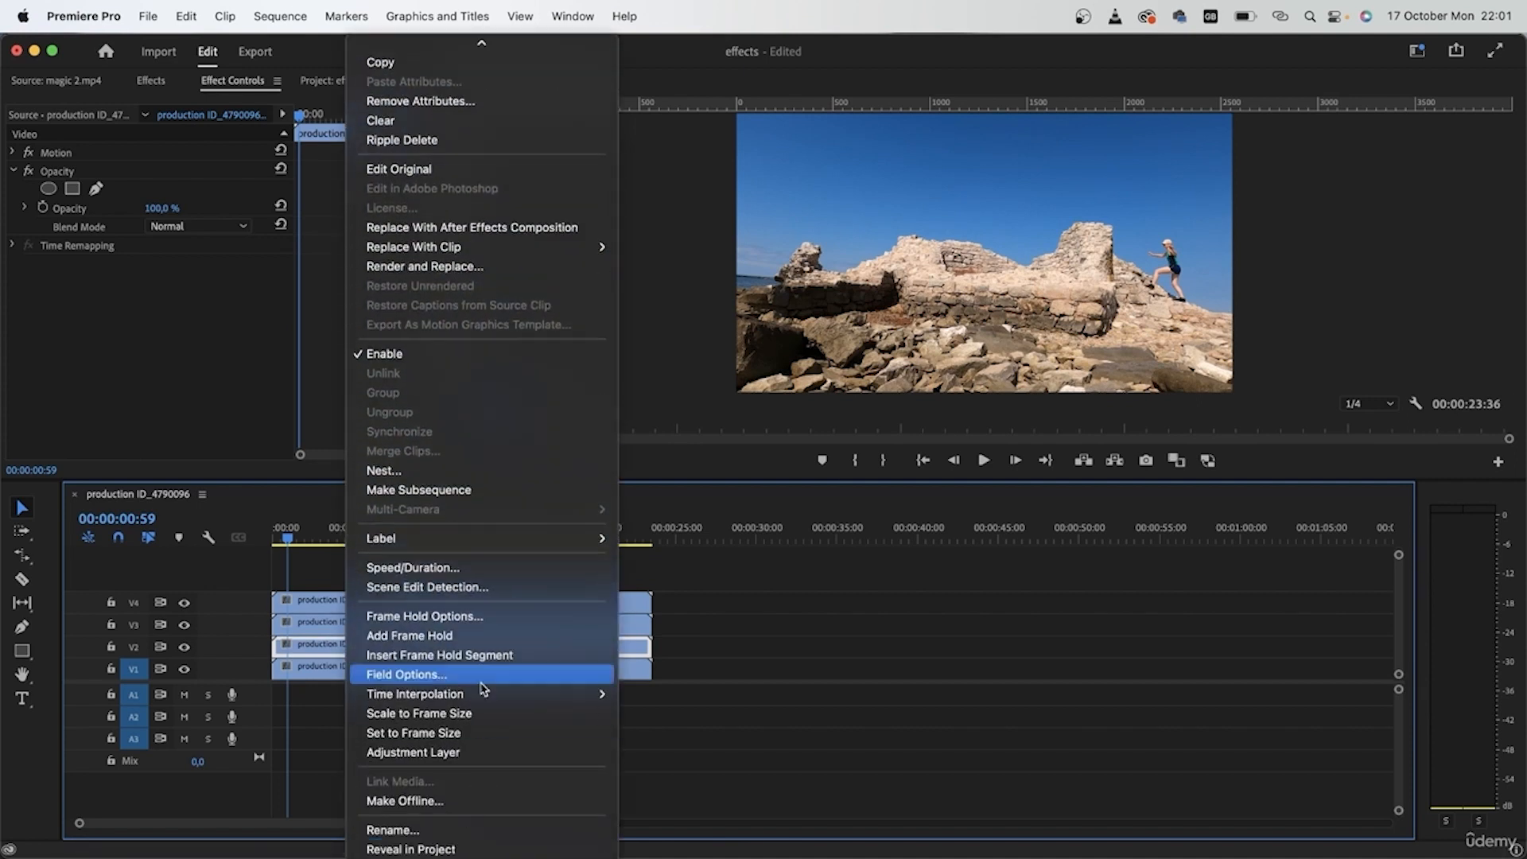
{"action": "left_click", "coordinate": [453, 632]}
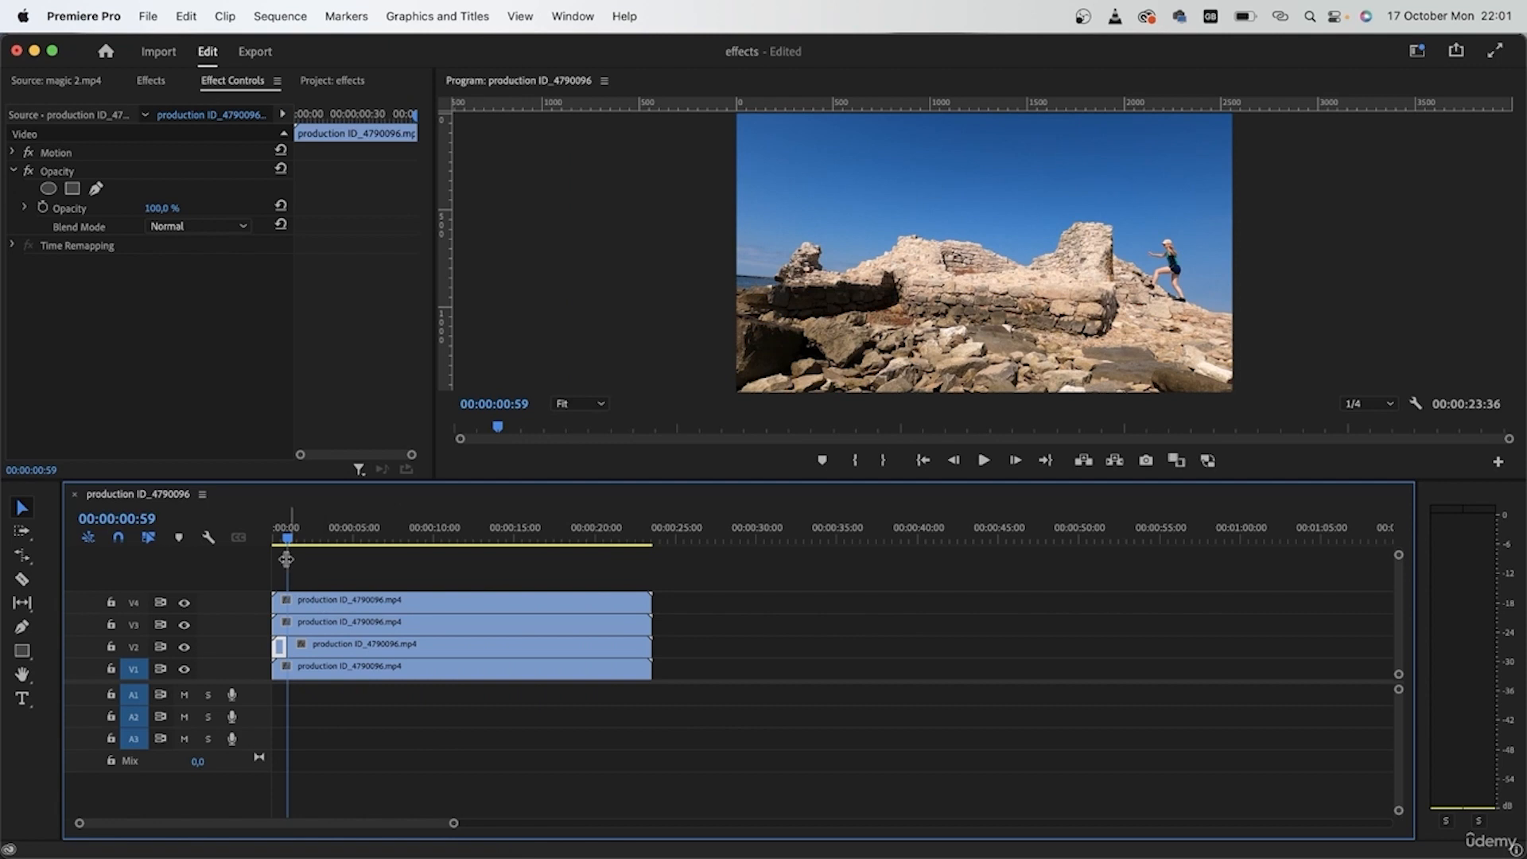
{"action": "left_click_drag", "start_coordinate": [290, 544], "coordinate": [344, 568]}
{"action": "right_click", "coordinate": [387, 634]}
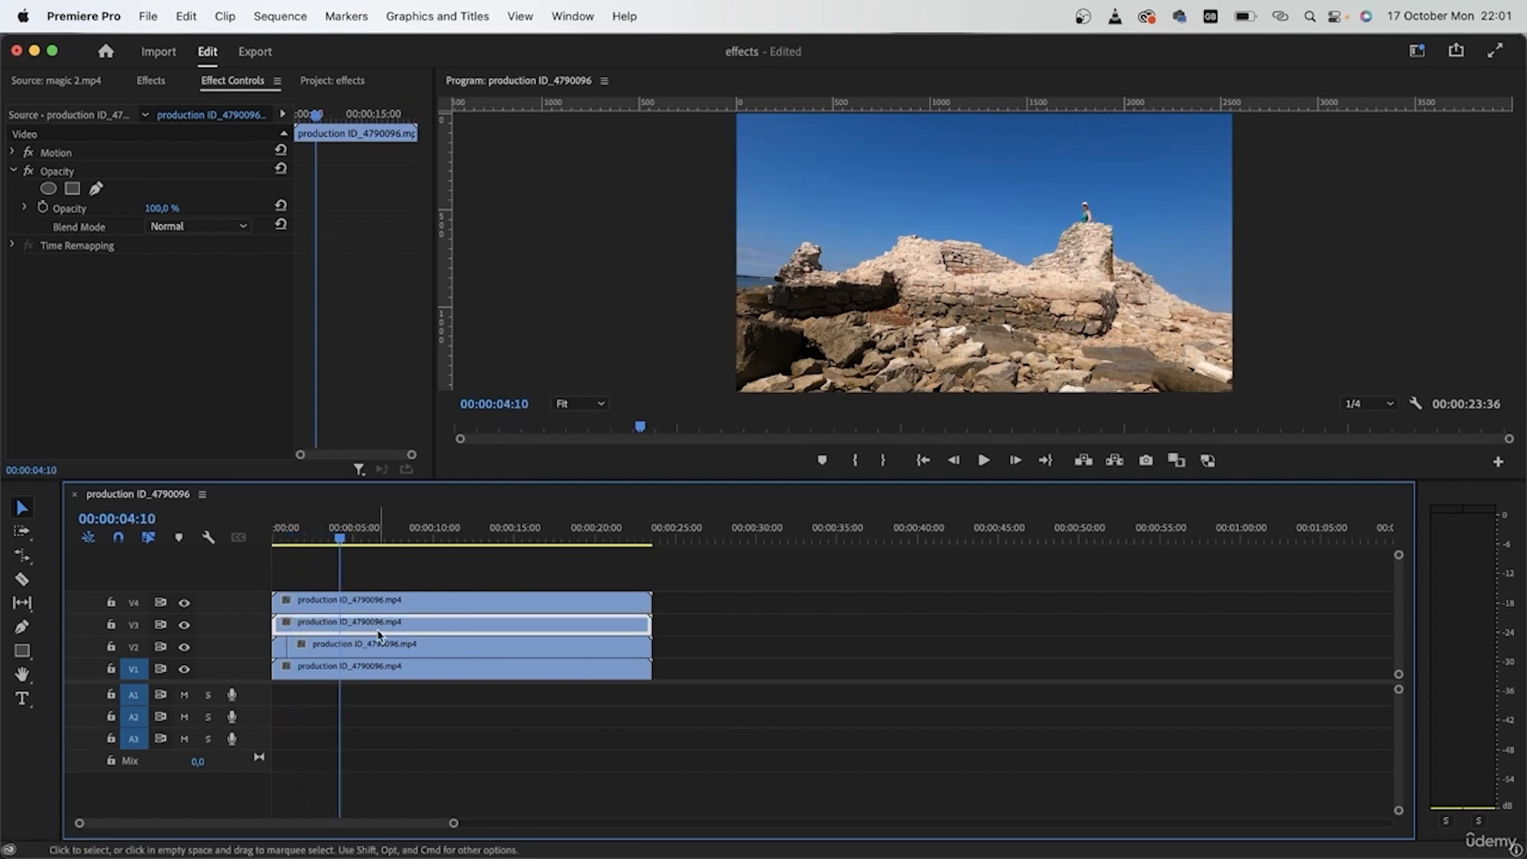
{"action": "left_click", "coordinate": [354, 654]}
- Delete the duplicate clips on V2, V3 and V4, keeping only the V1 clip
{"action": "left_click_drag", "start_coordinate": [340, 549], "coordinate": [382, 575]}
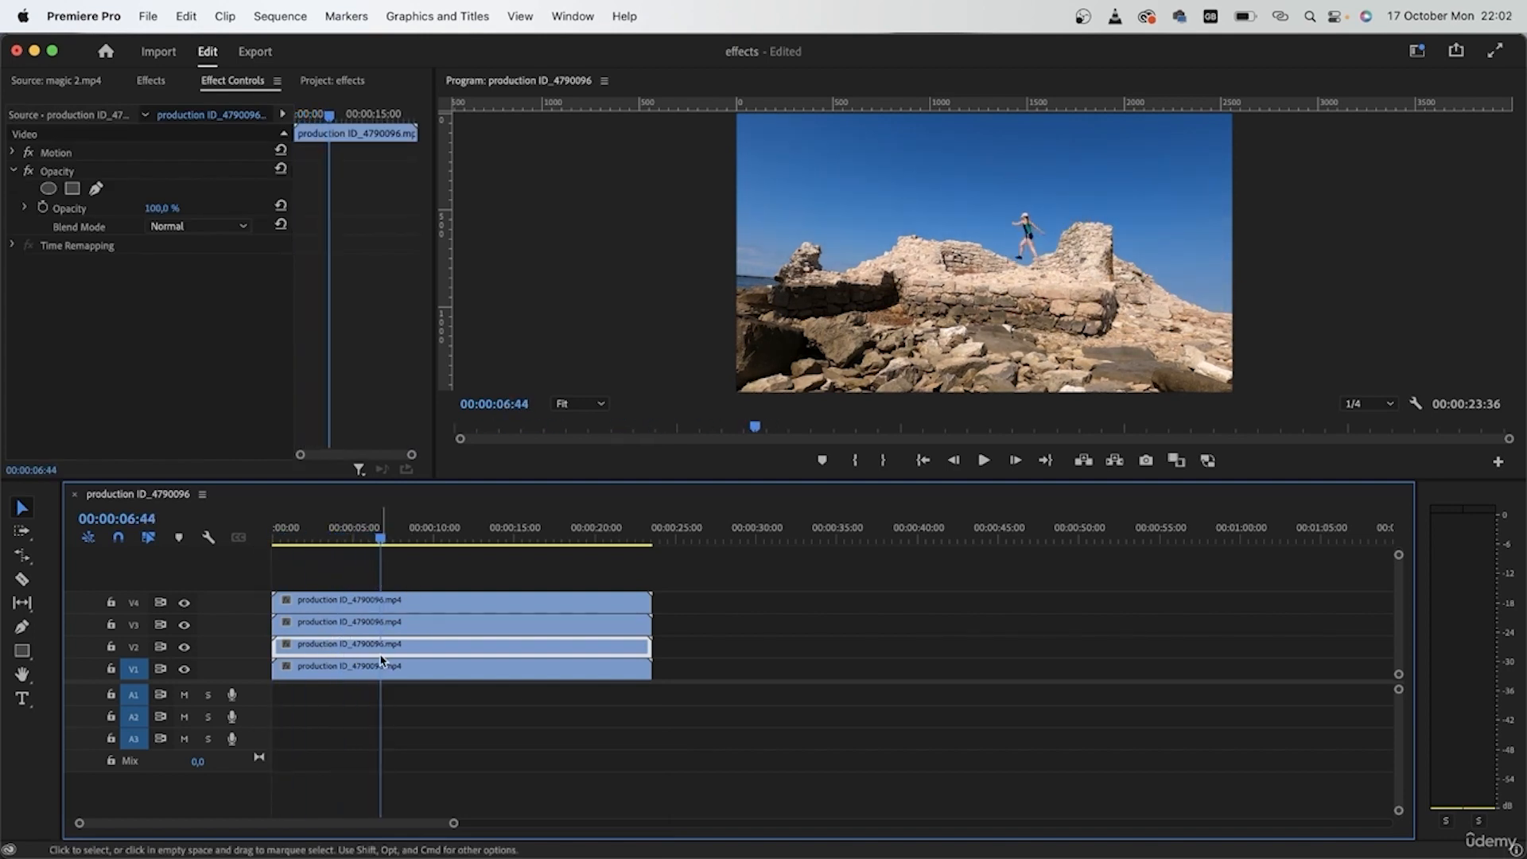
{"action": "left_click_drag", "start_coordinate": [439, 547], "coordinate": [429, 560]}
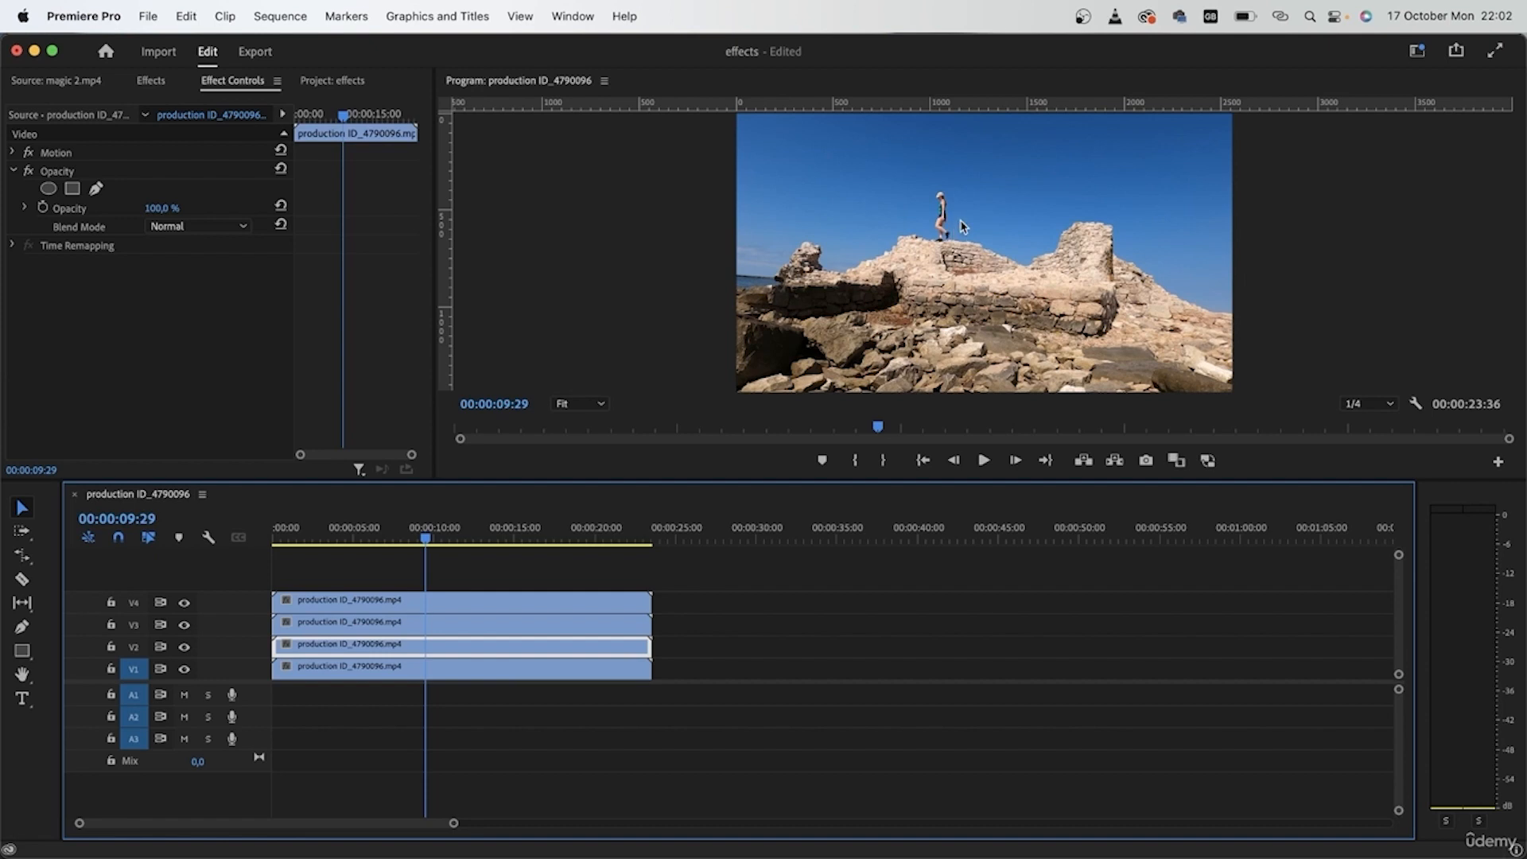
{"action": "key", "text": "End"}
{"action": "left_click_drag", "start_coordinate": [748, 590], "coordinate": [477, 637]}
{"action": "key", "text": "Delete"}
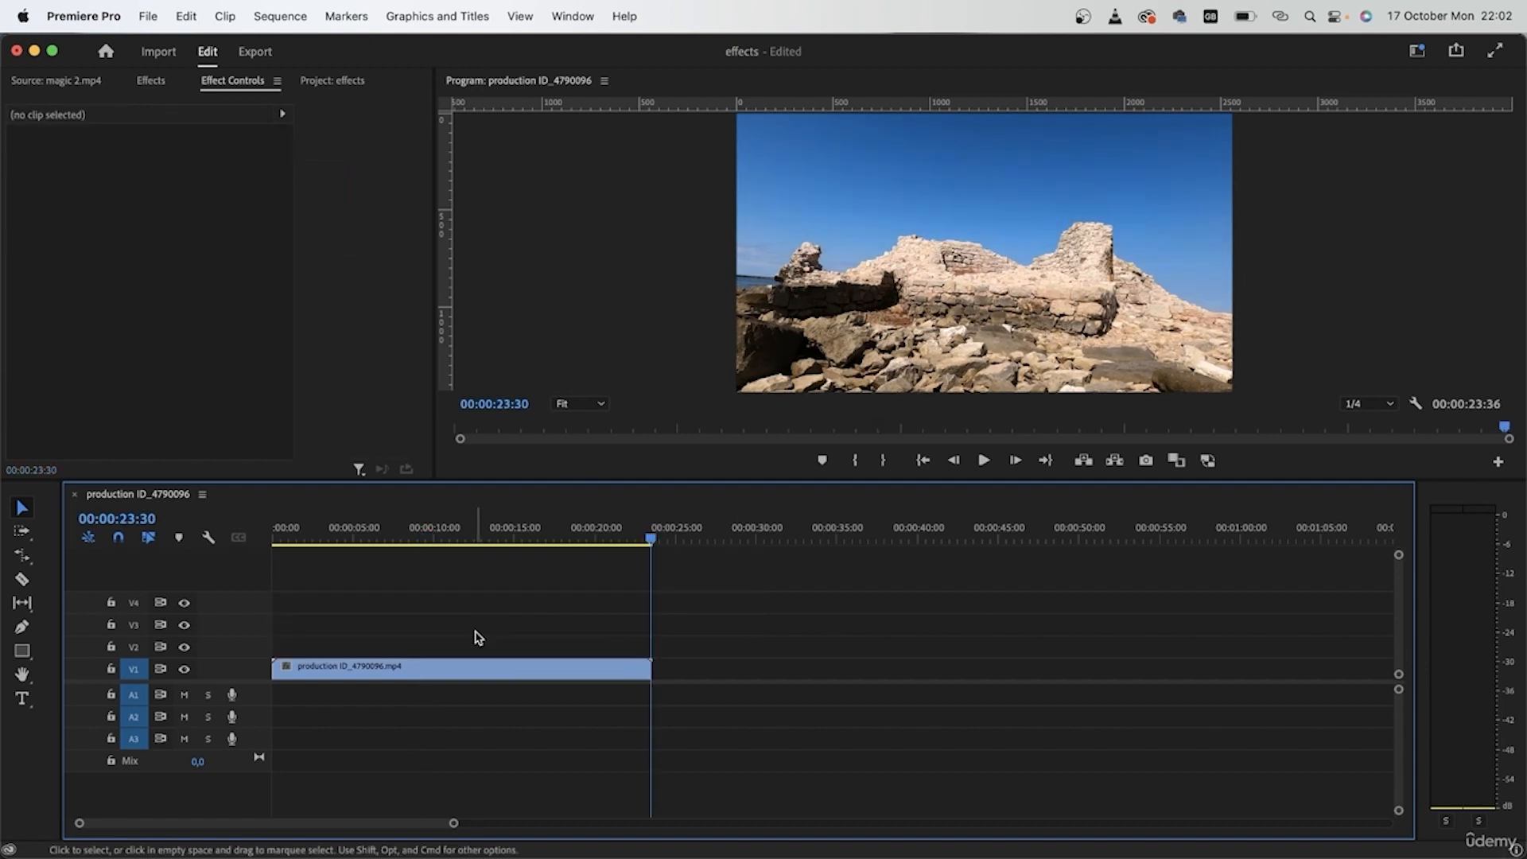
- Export the frame at 00:00:00:43 as a PNG named clone 1 and import it into the project
{"action": "left_click_drag", "start_coordinate": [501, 529], "coordinate": [272, 572]}
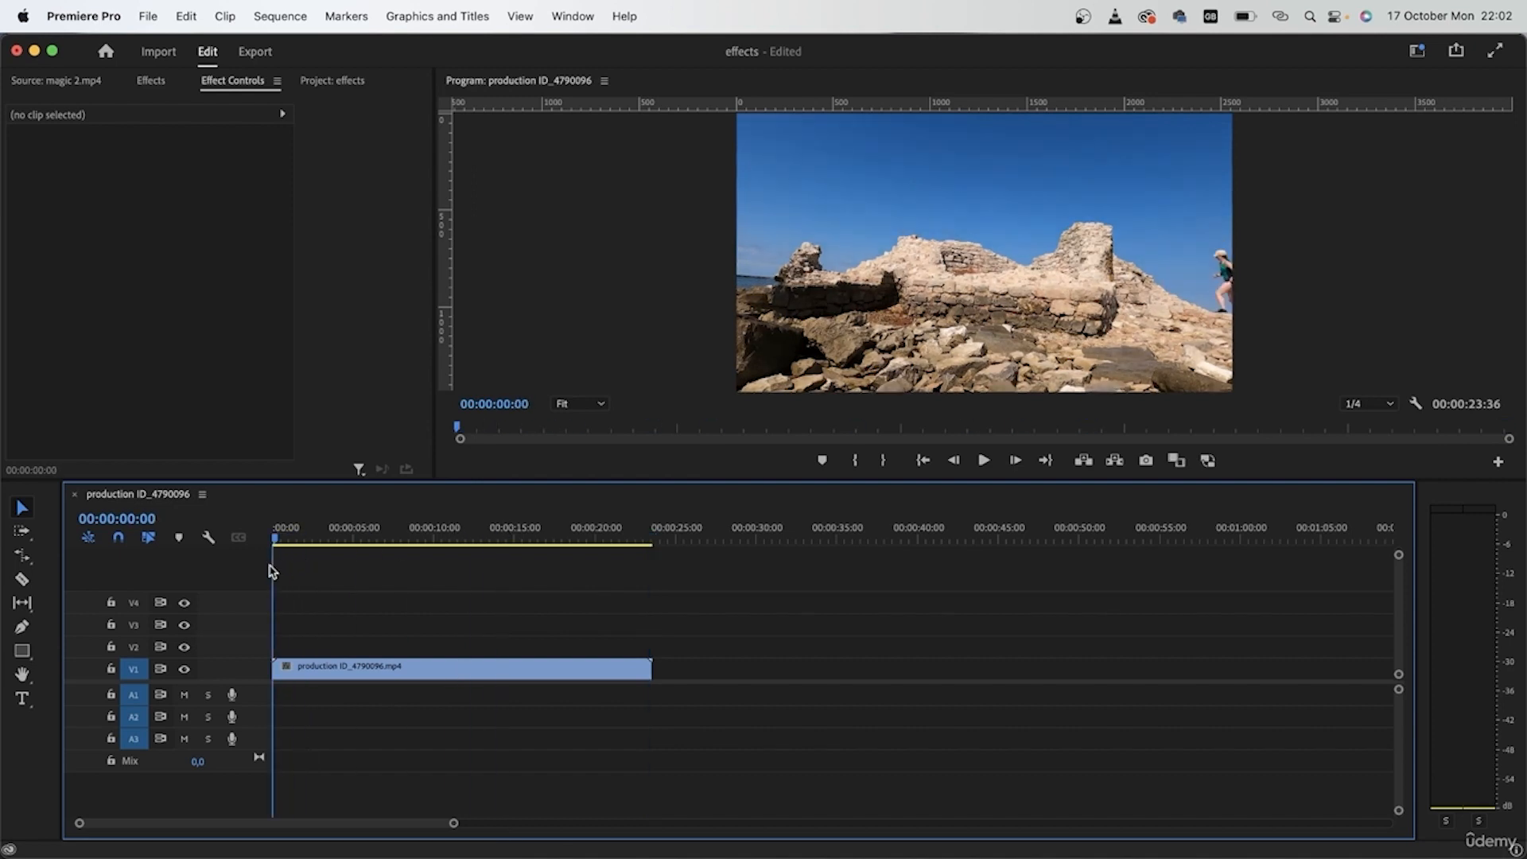
{"action": "key", "text": "space"}
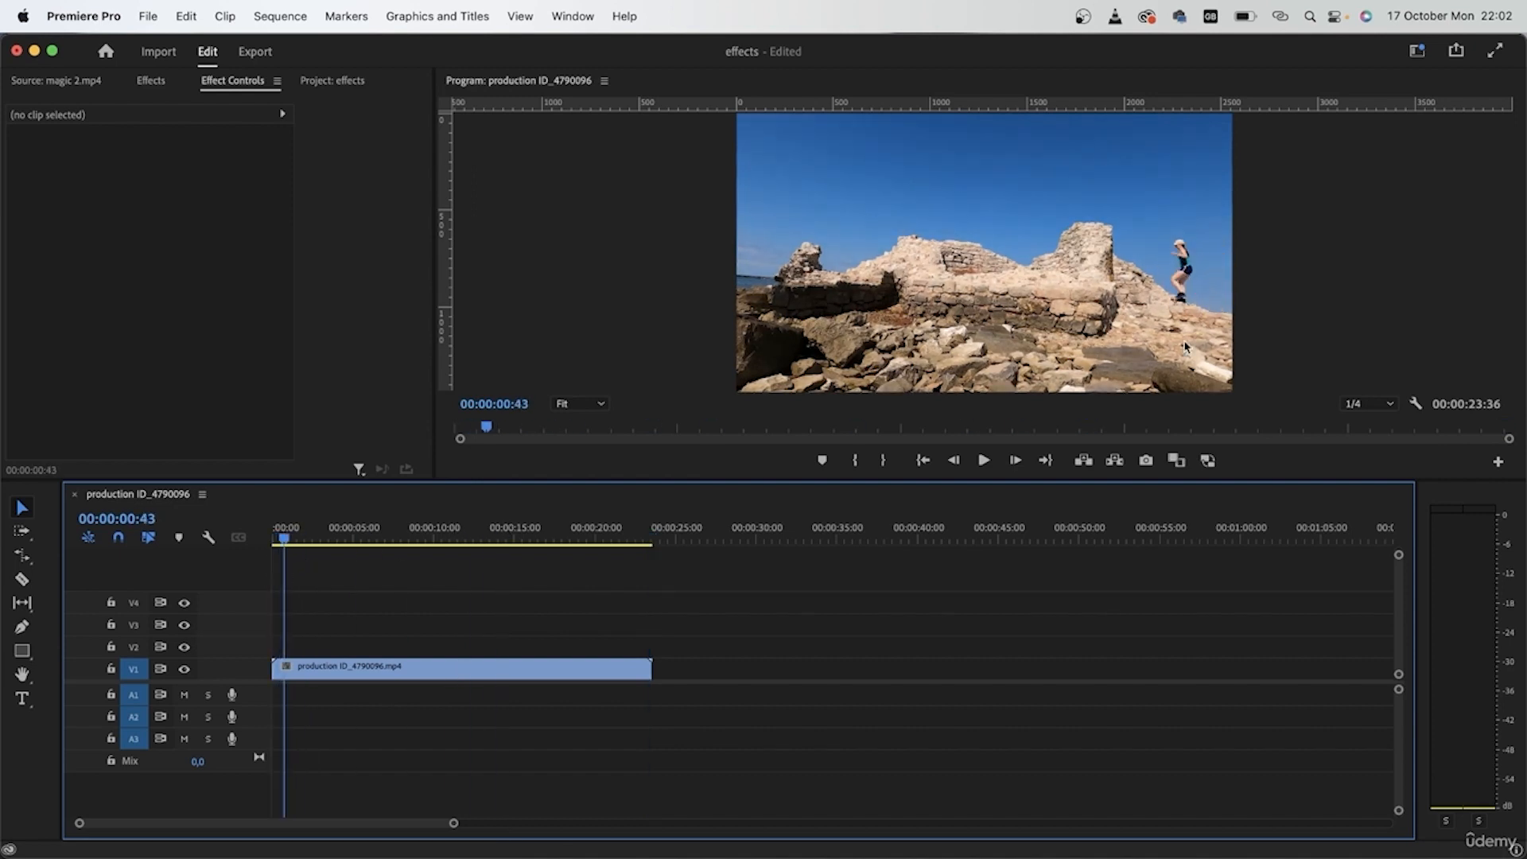
{"action": "left_click", "coordinate": [1147, 461]}
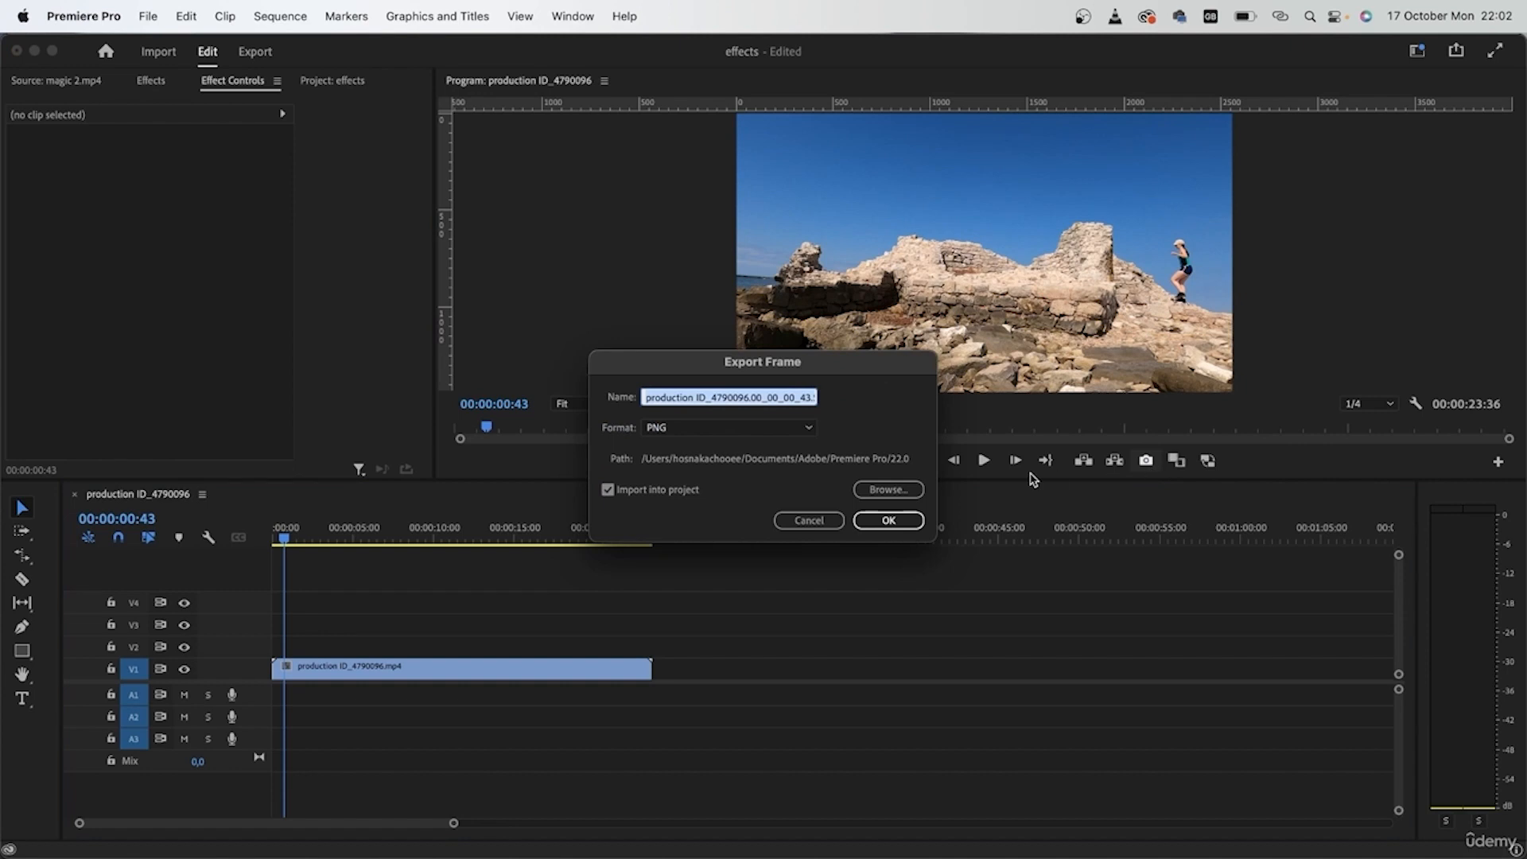
{"action": "type", "text": "p"}
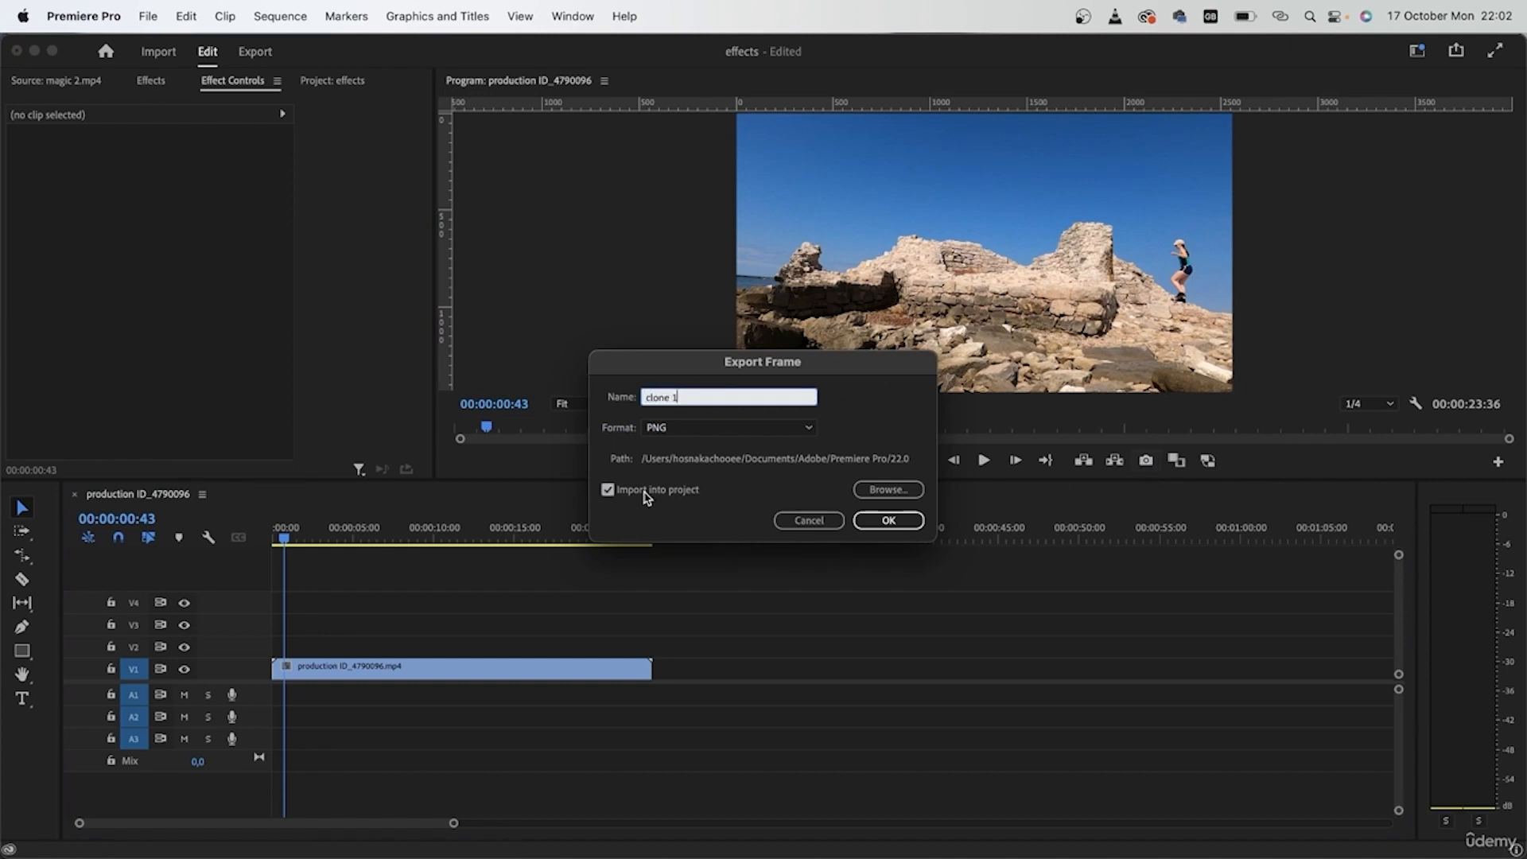
{"action": "left_click", "coordinate": [888, 520]}
- Export the frame at 00:00:06:54 as a PNG named clone 2 and import it into the project
{"action": "left_click_drag", "start_coordinate": [357, 541], "coordinate": [388, 561]}
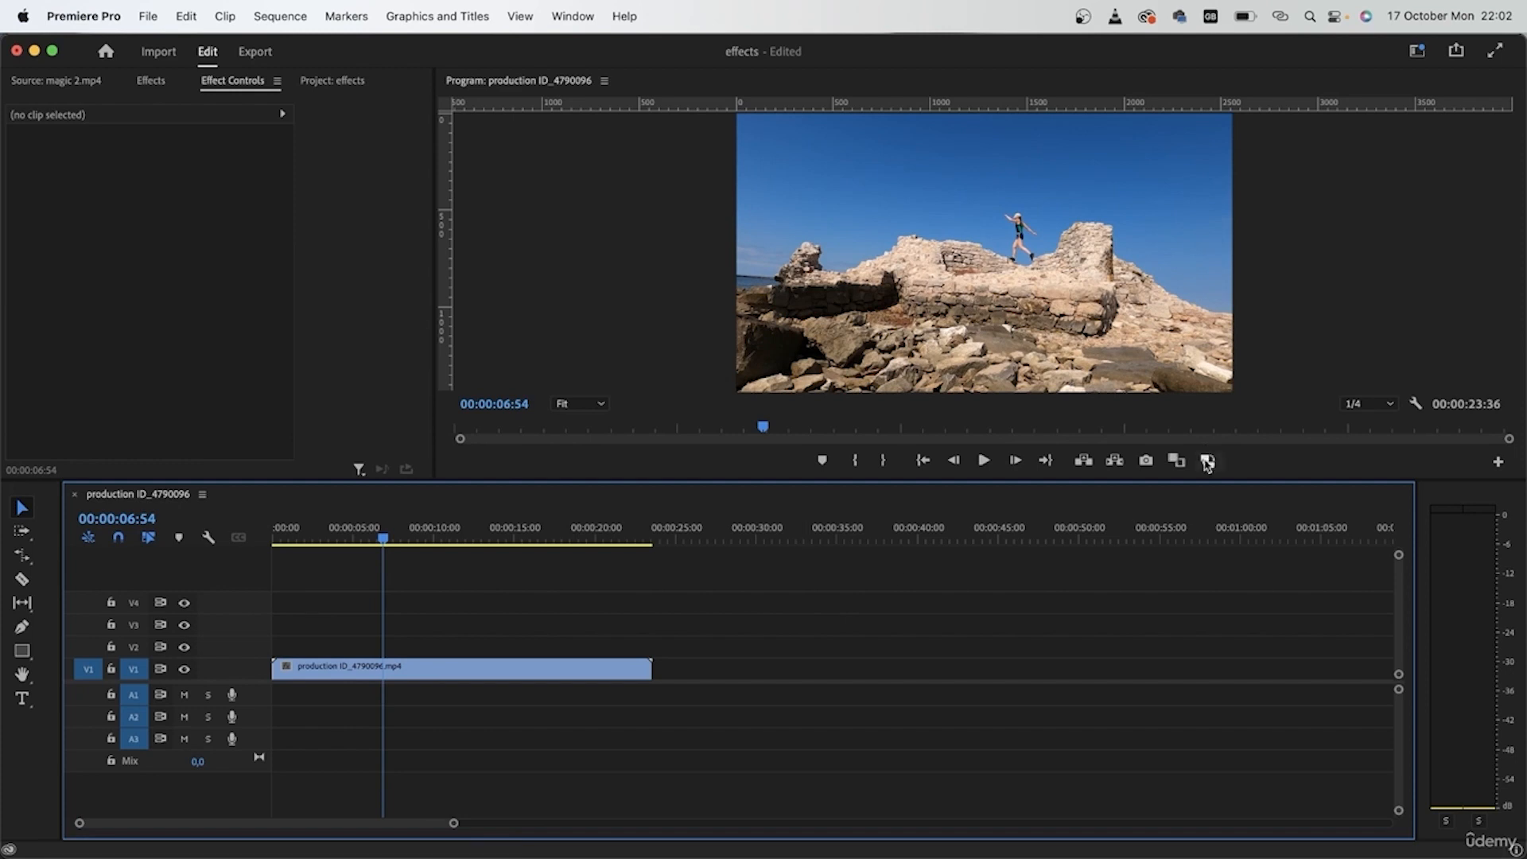
{"action": "left_click", "coordinate": [1145, 461]}
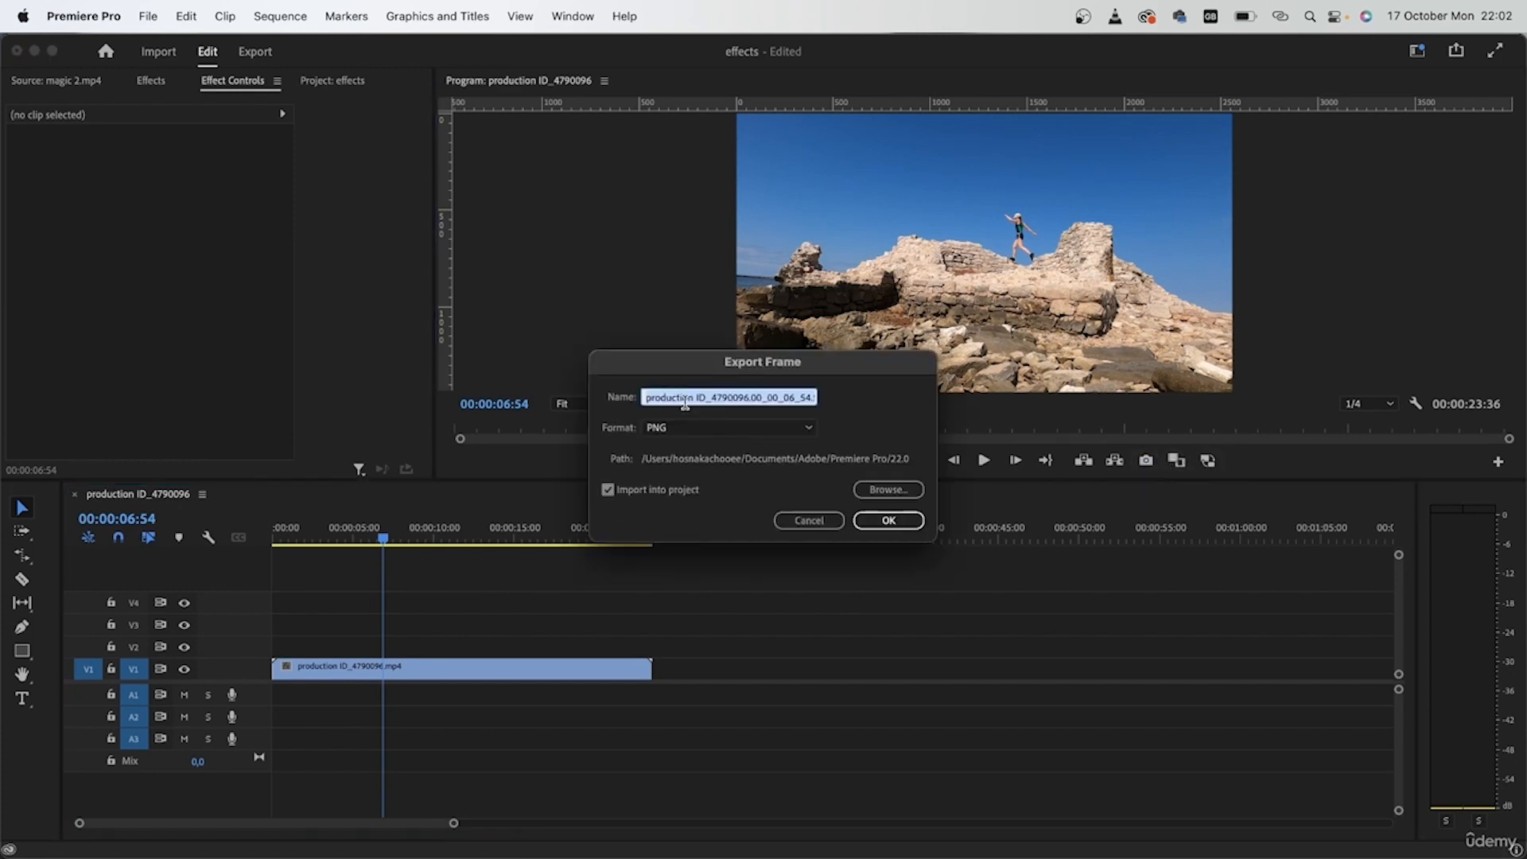
{"action": "type", "text": "clone 2"}
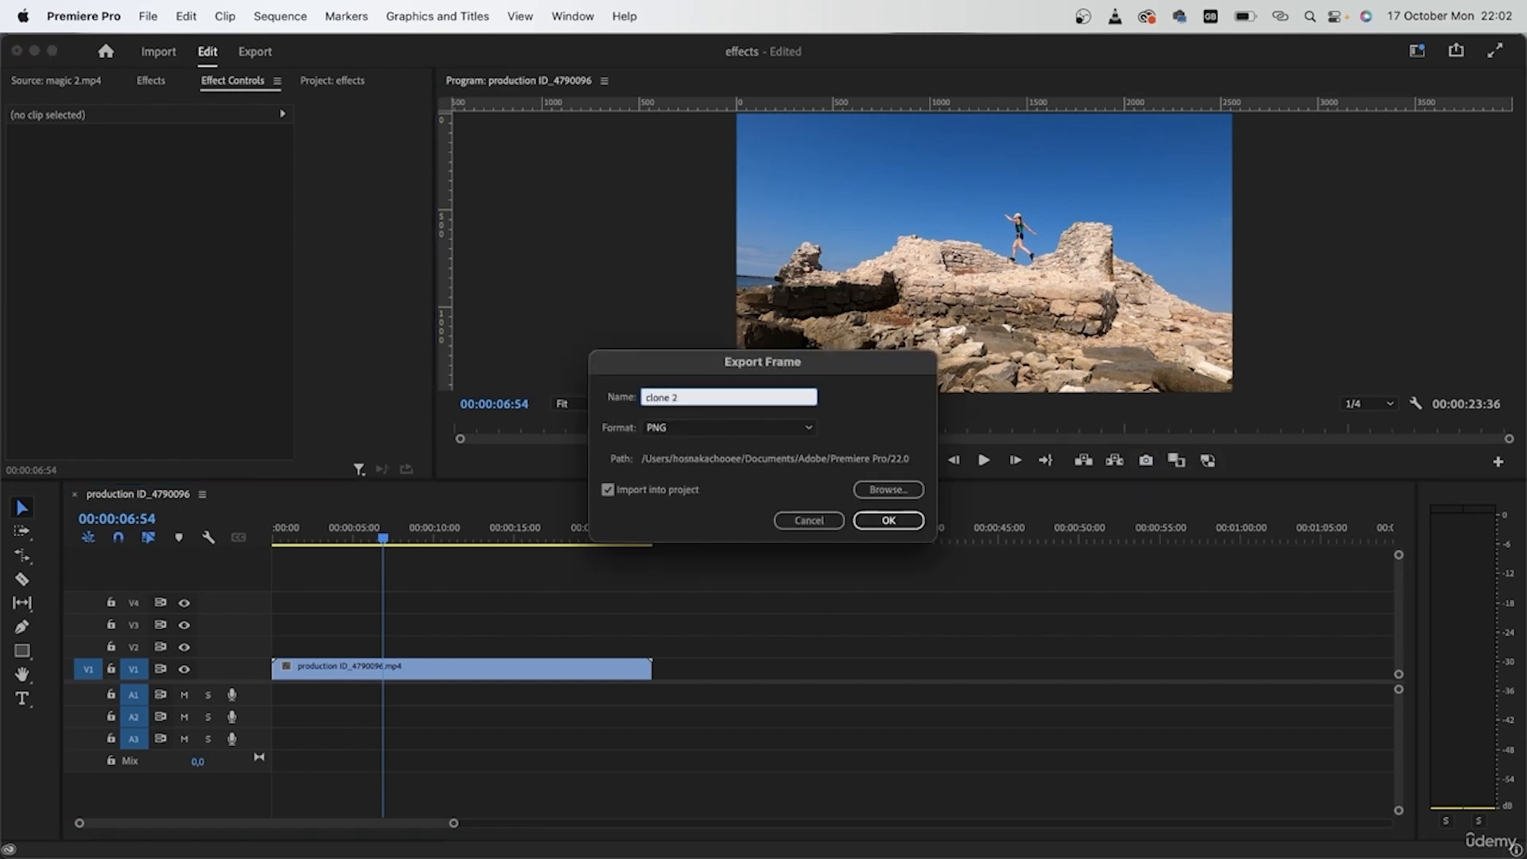
{"action": "key", "text": "Return"}
- Export the frame at 00:00:11:10 as a PNG named clone 3 and import it into the project
{"action": "left_click_drag", "start_coordinate": [417, 531], "coordinate": [452, 546]}
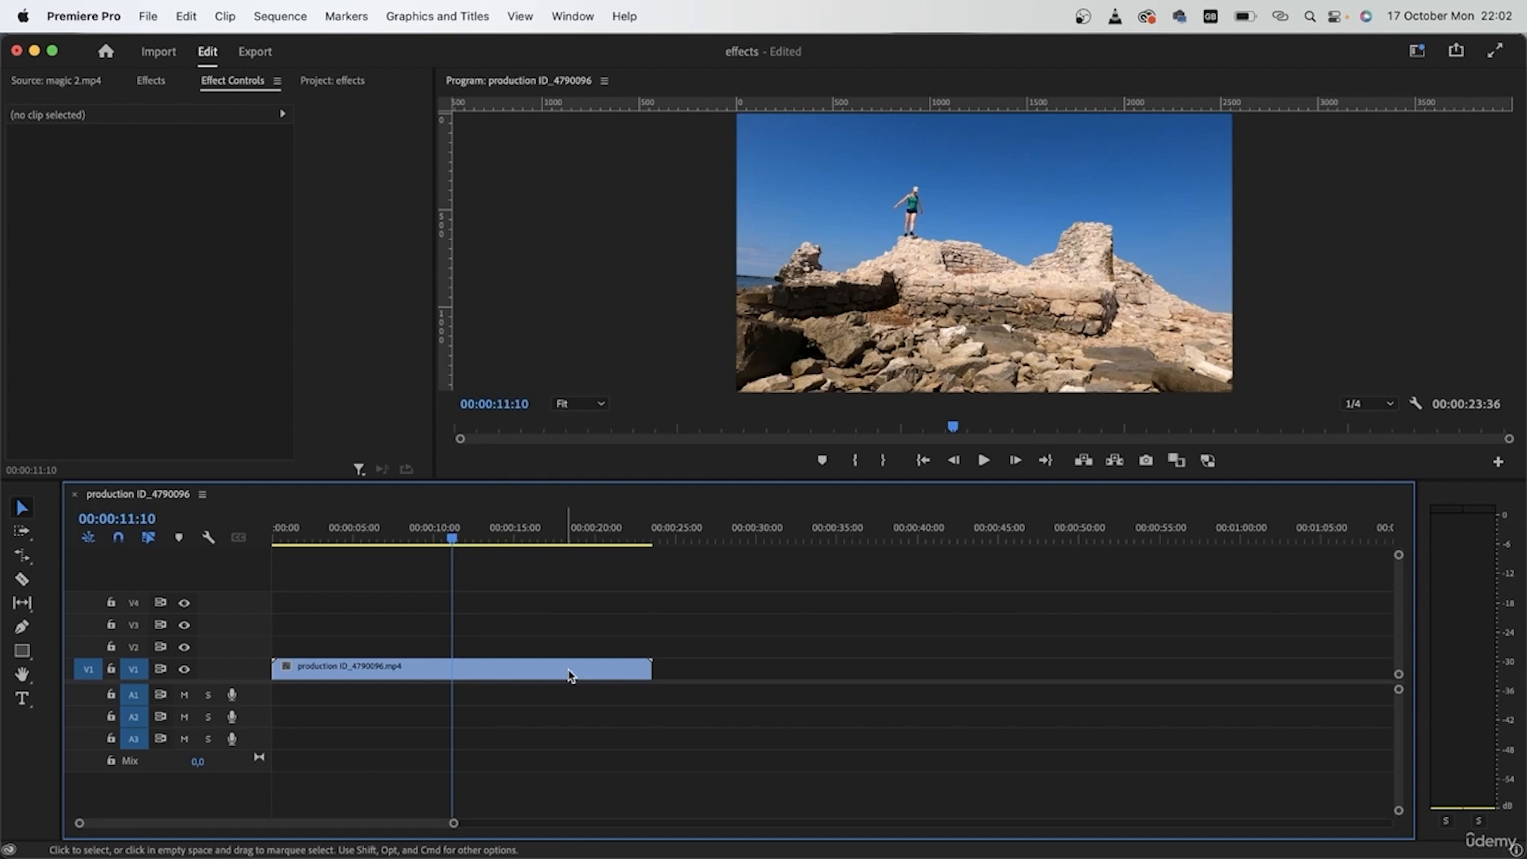
{"action": "left_click", "coordinate": [1148, 467]}
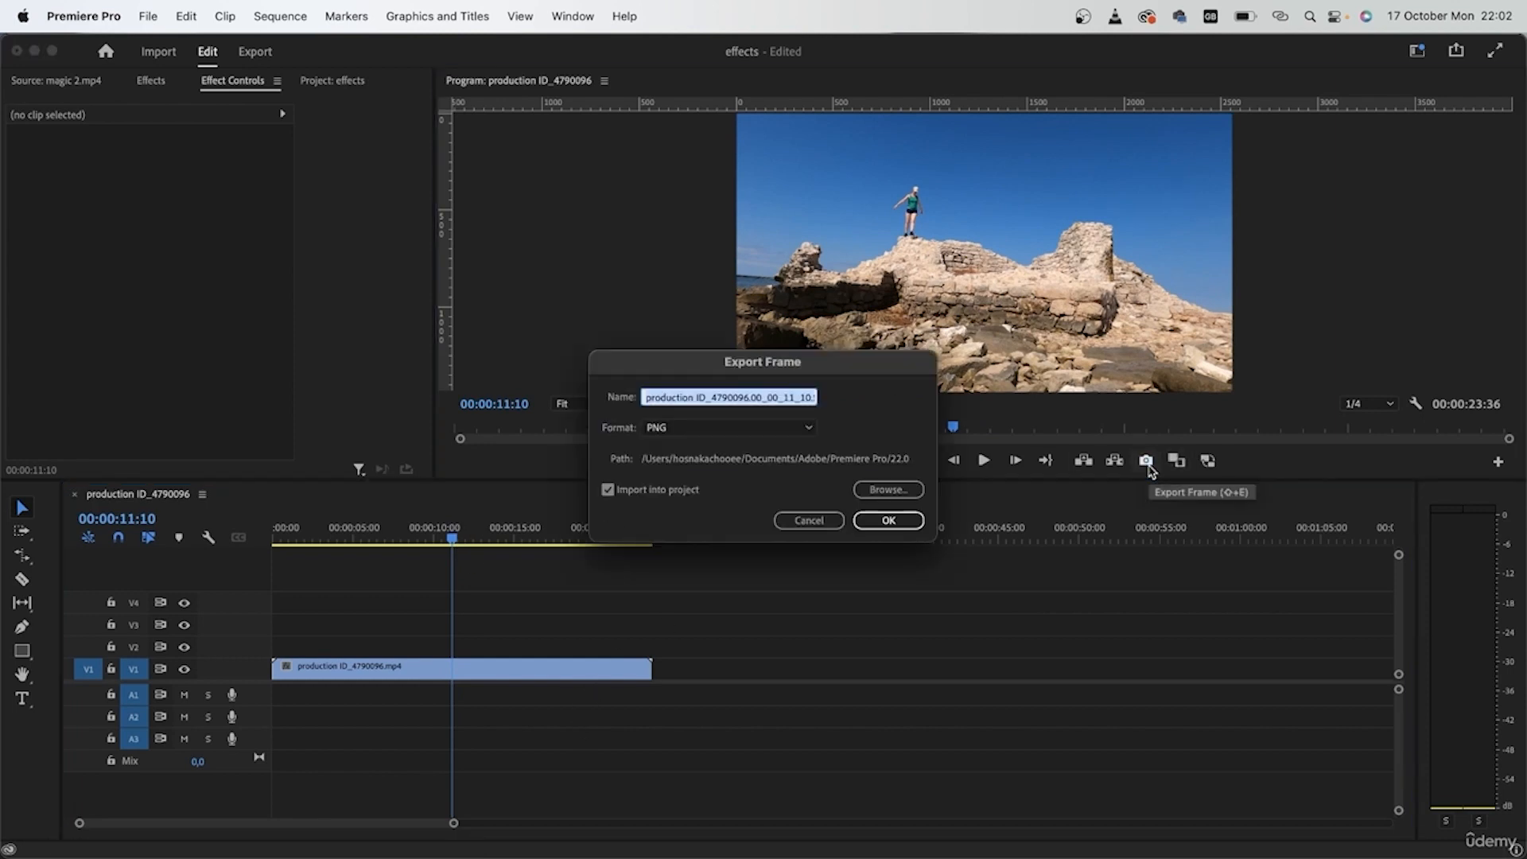
{"action": "type", "text": "clone 3"}
{"action": "key", "text": "Return"}
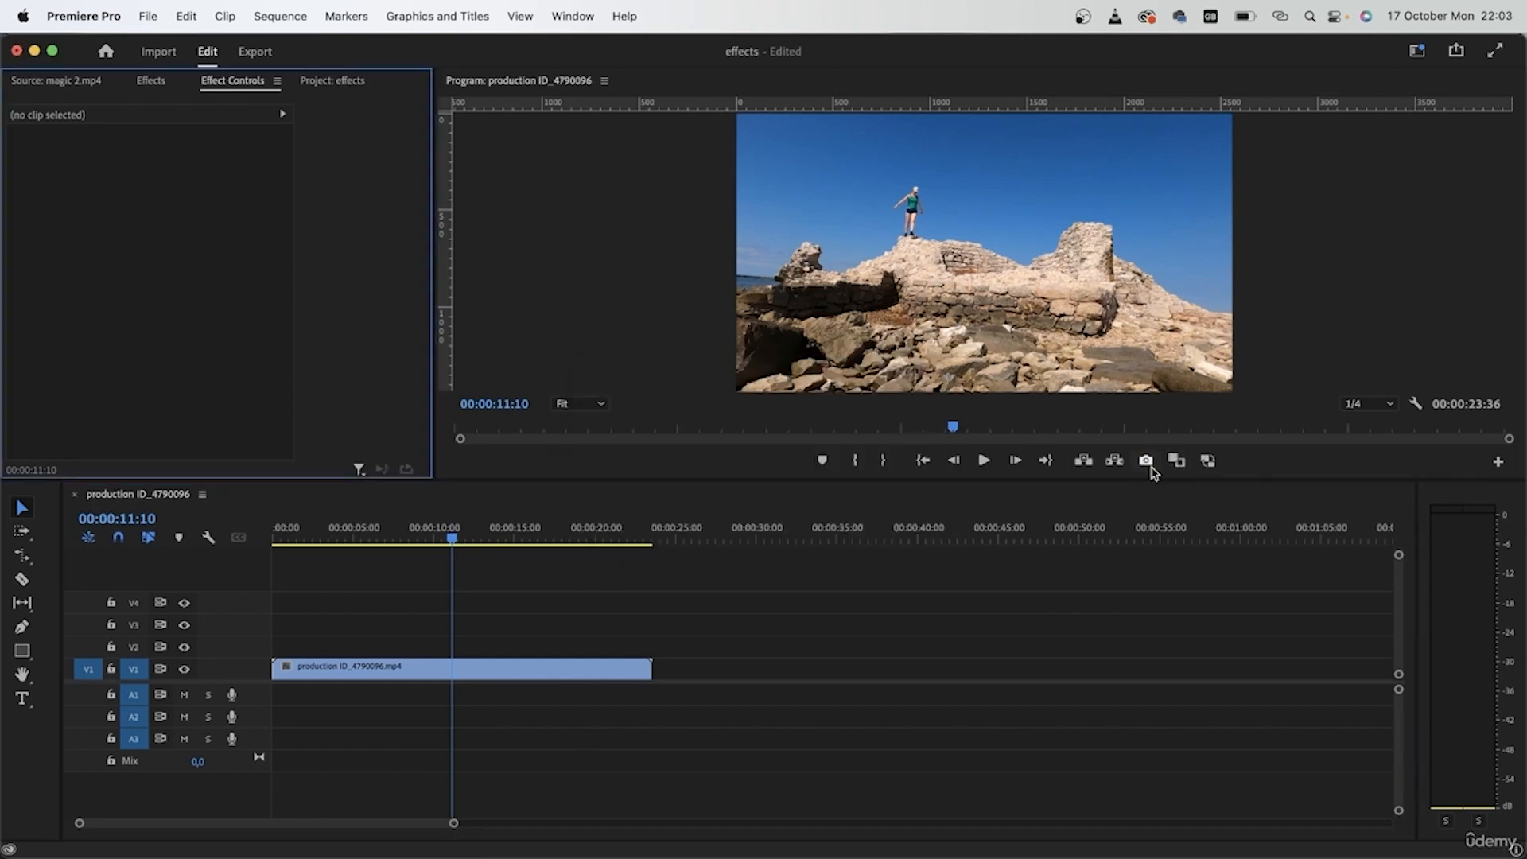
- Place clone 1, clone 2 and clone 3 on V2, V3 and V4, and extend the stills to the V1 clip's end
{"action": "left_click", "coordinate": [368, 84]}
{"action": "mouse_move", "coordinate": [217, 290]}
{"action": "left_mouse_down"}
{"action": "mouse_move", "coordinate": [246, 647]}
{"action": "mouse_move", "coordinate": [294, 646]}
{"action": "left_mouse_up"}
{"action": "left_click_drag", "start_coordinate": [332, 279], "coordinate": [298, 624]}
{"action": "mouse_move", "coordinate": [64, 410]}
{"action": "left_mouse_down"}
{"action": "mouse_move", "coordinate": [315, 603]}
{"action": "mouse_move", "coordinate": [365, 587]}
{"action": "mouse_move", "coordinate": [318, 657]}
{"action": "left_mouse_up"}
{"action": "left_click_drag", "start_coordinate": [362, 598], "coordinate": [651, 599]}
- Open the clone 1 still on V2 in Adobe Photoshop for editing
{"action": "left_click", "coordinate": [502, 651]}
{"action": "right_click", "coordinate": [505, 651]}
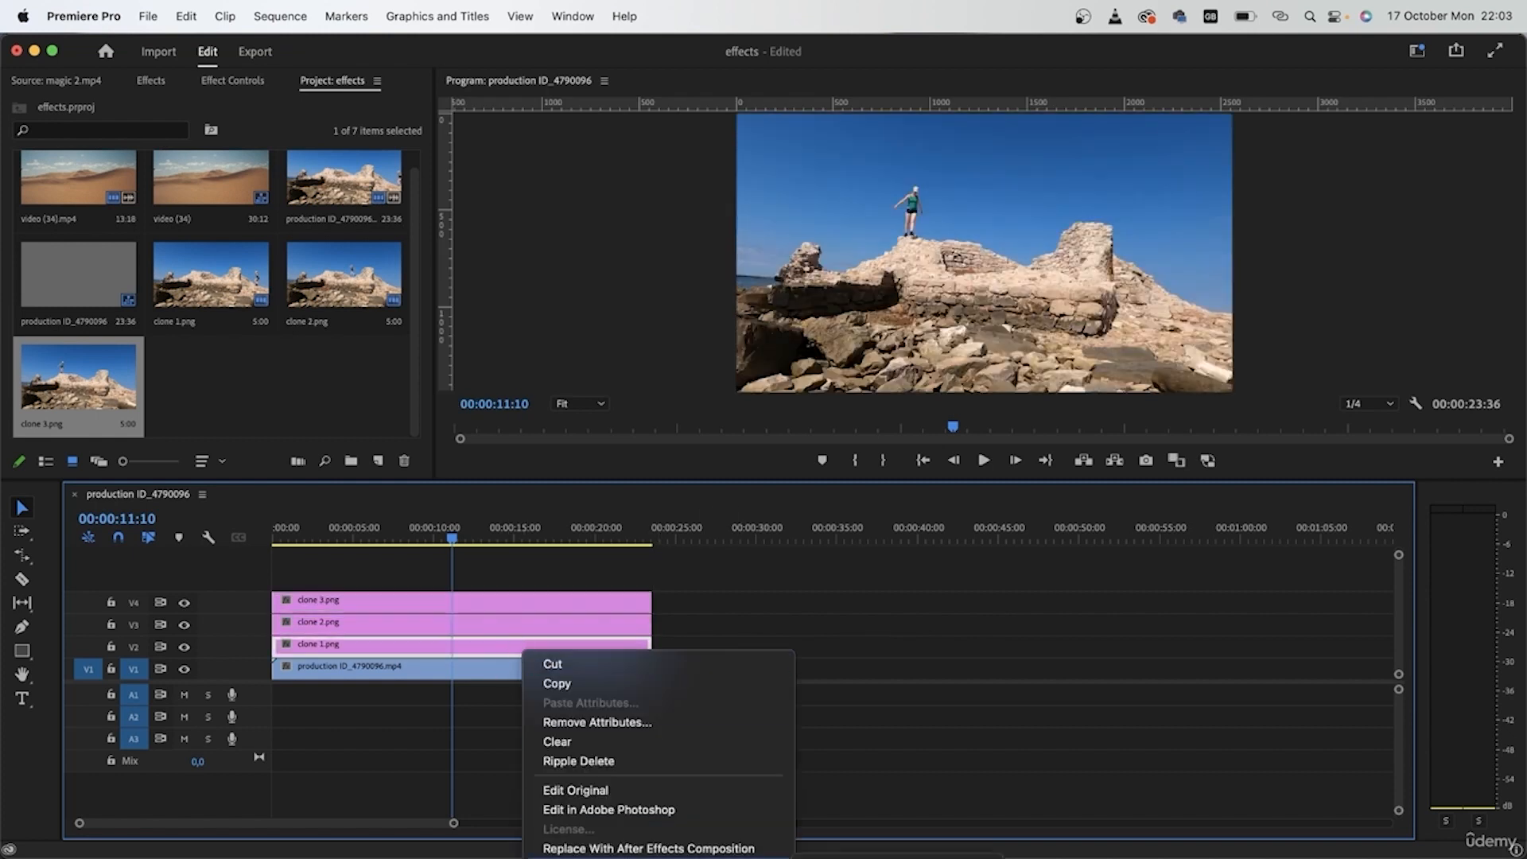
{"action": "scroll", "coordinate": [592, 748], "scroll_direction": "down", "scroll_amount": 3}
{"action": "left_click", "coordinate": [593, 693]}
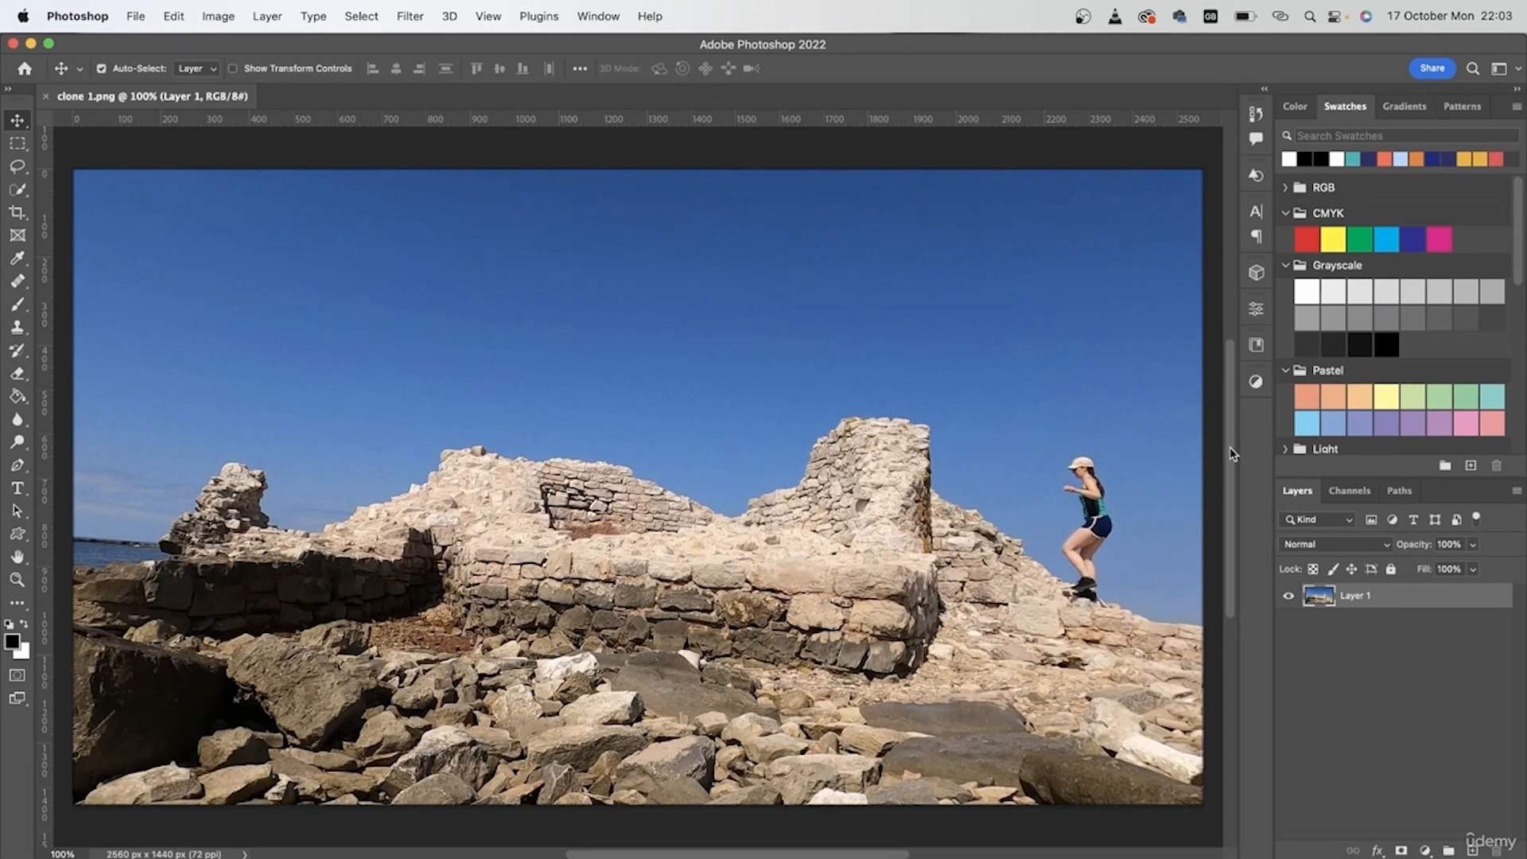
- Use Select Subject with the Quick Selection tool, and subtract the ruins so only the runner stays selected
{"action": "left_click", "coordinate": [18, 189]}
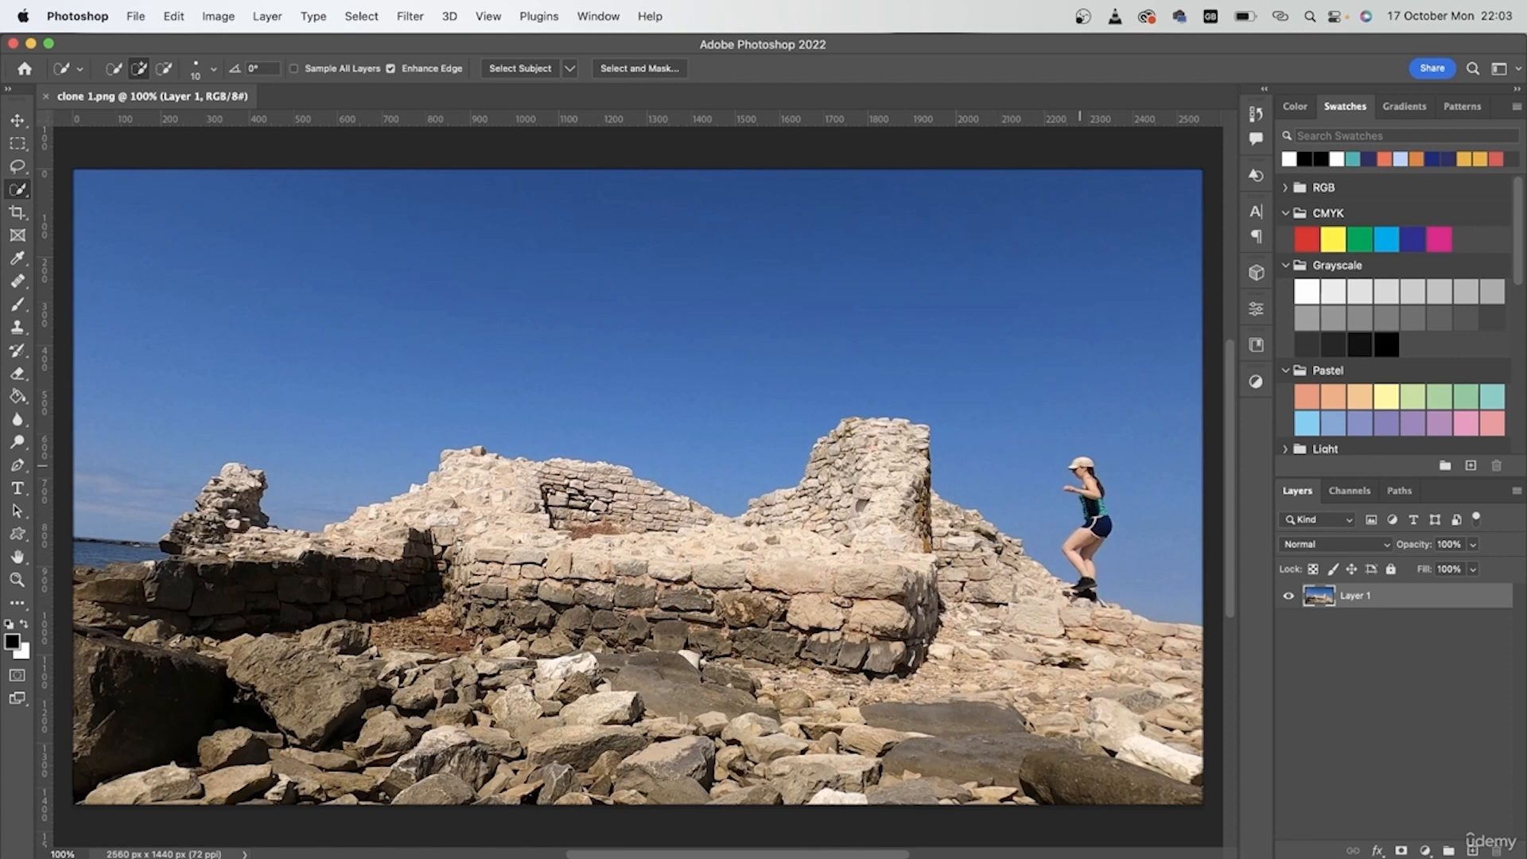
{"action": "left_click", "coordinate": [517, 68]}
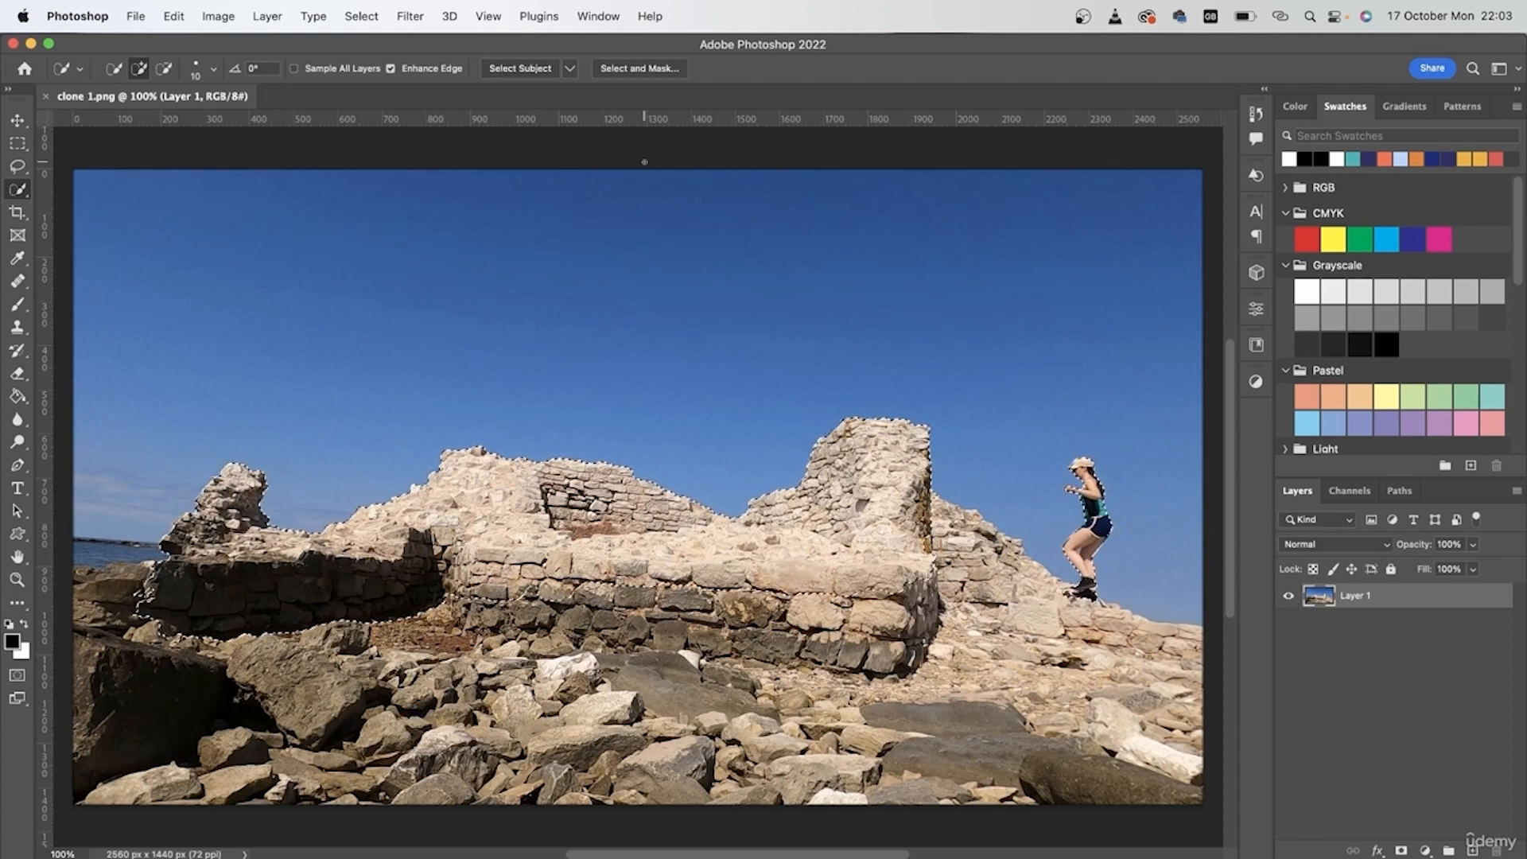
{"action": "key", "text": "alt"}
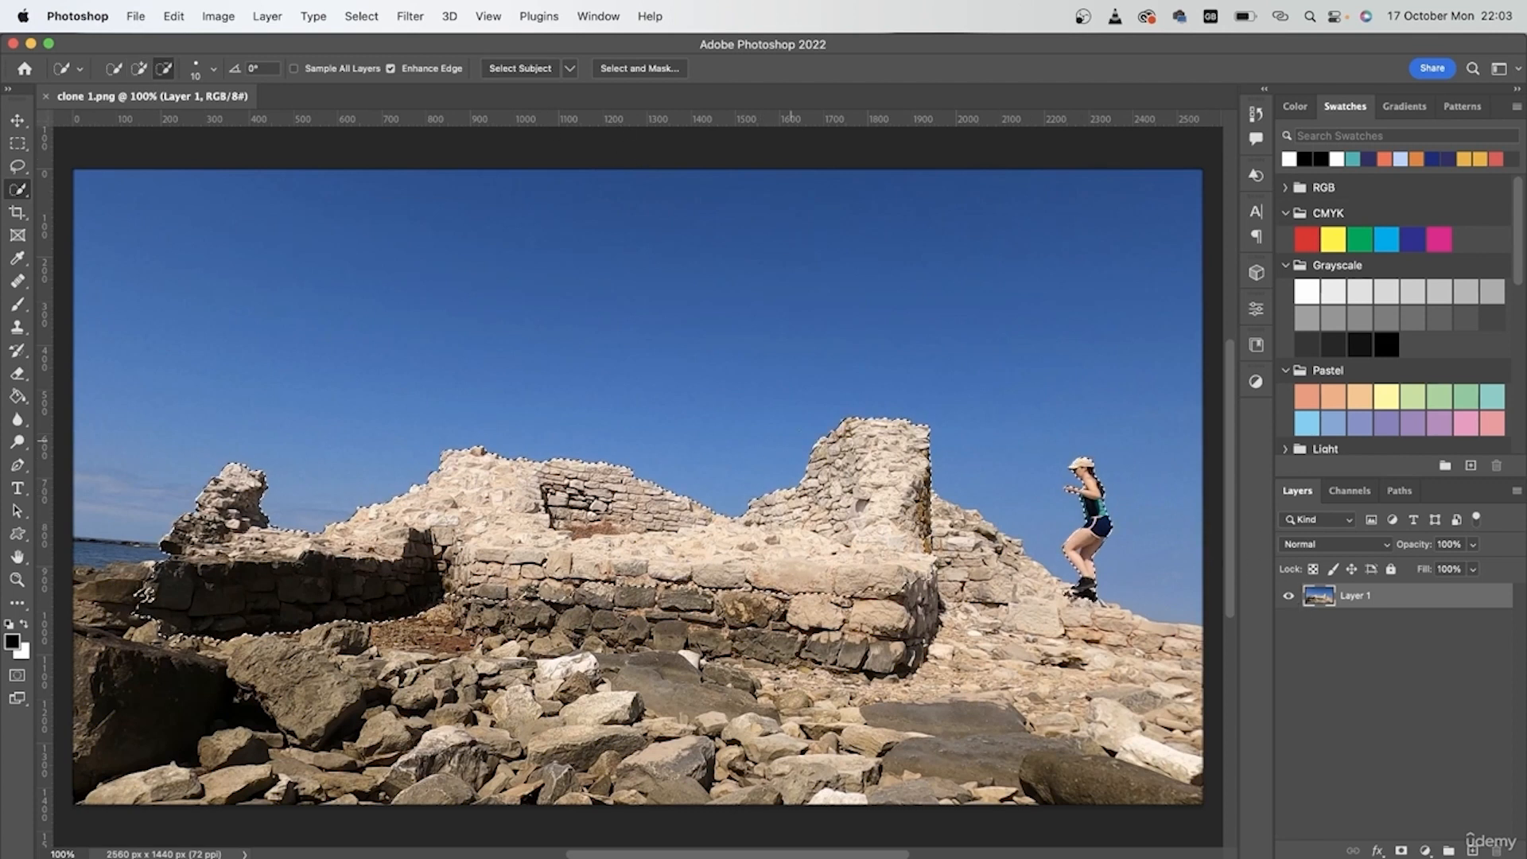
{"action": "left_click_drag", "start_coordinate": [911, 545], "coordinate": [413, 495]}
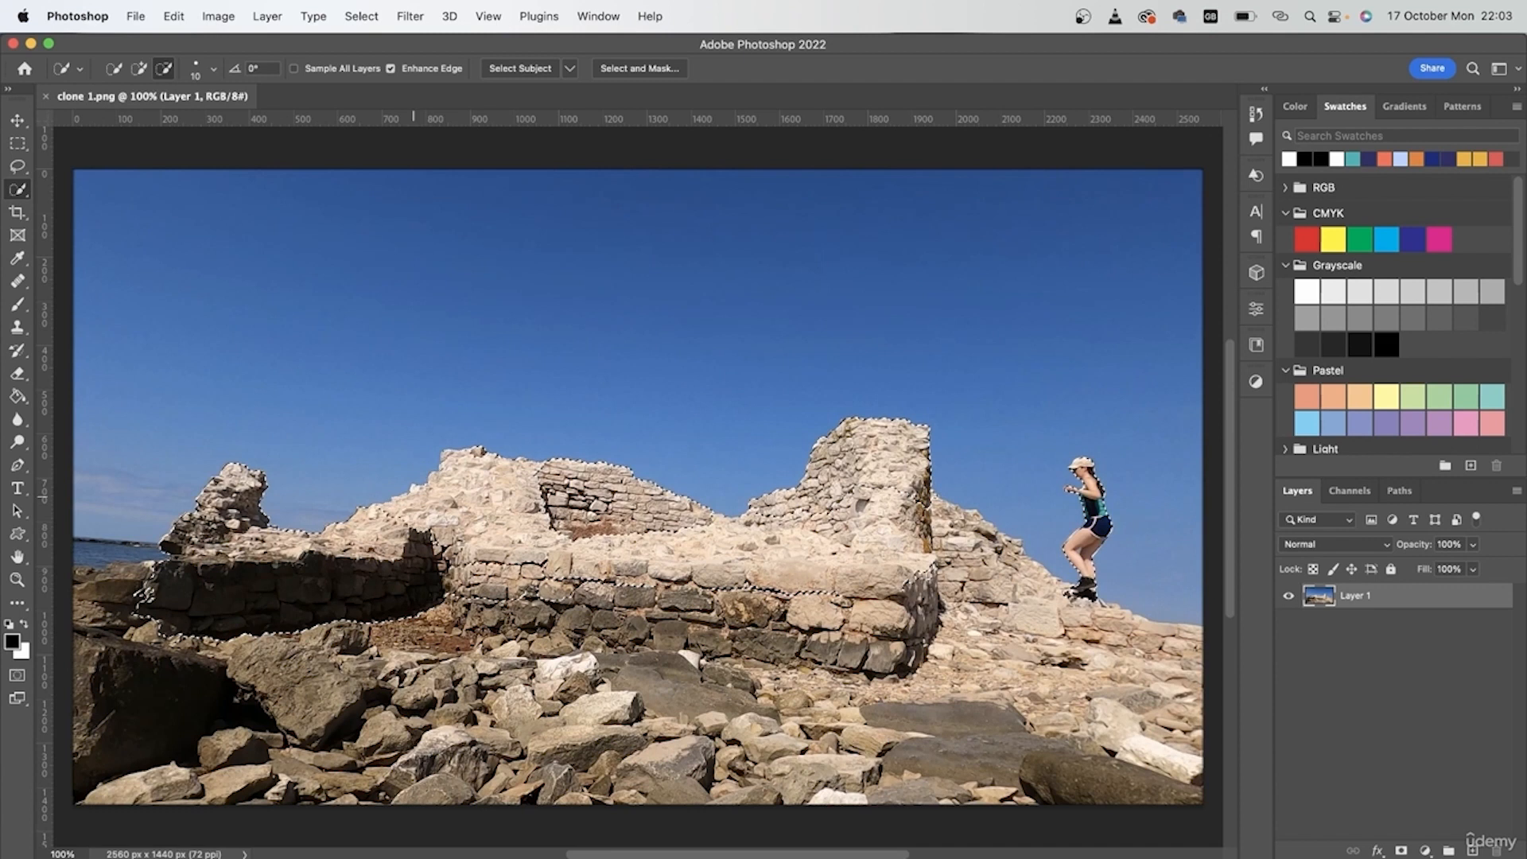
{"action": "key", "text": "super+d"}
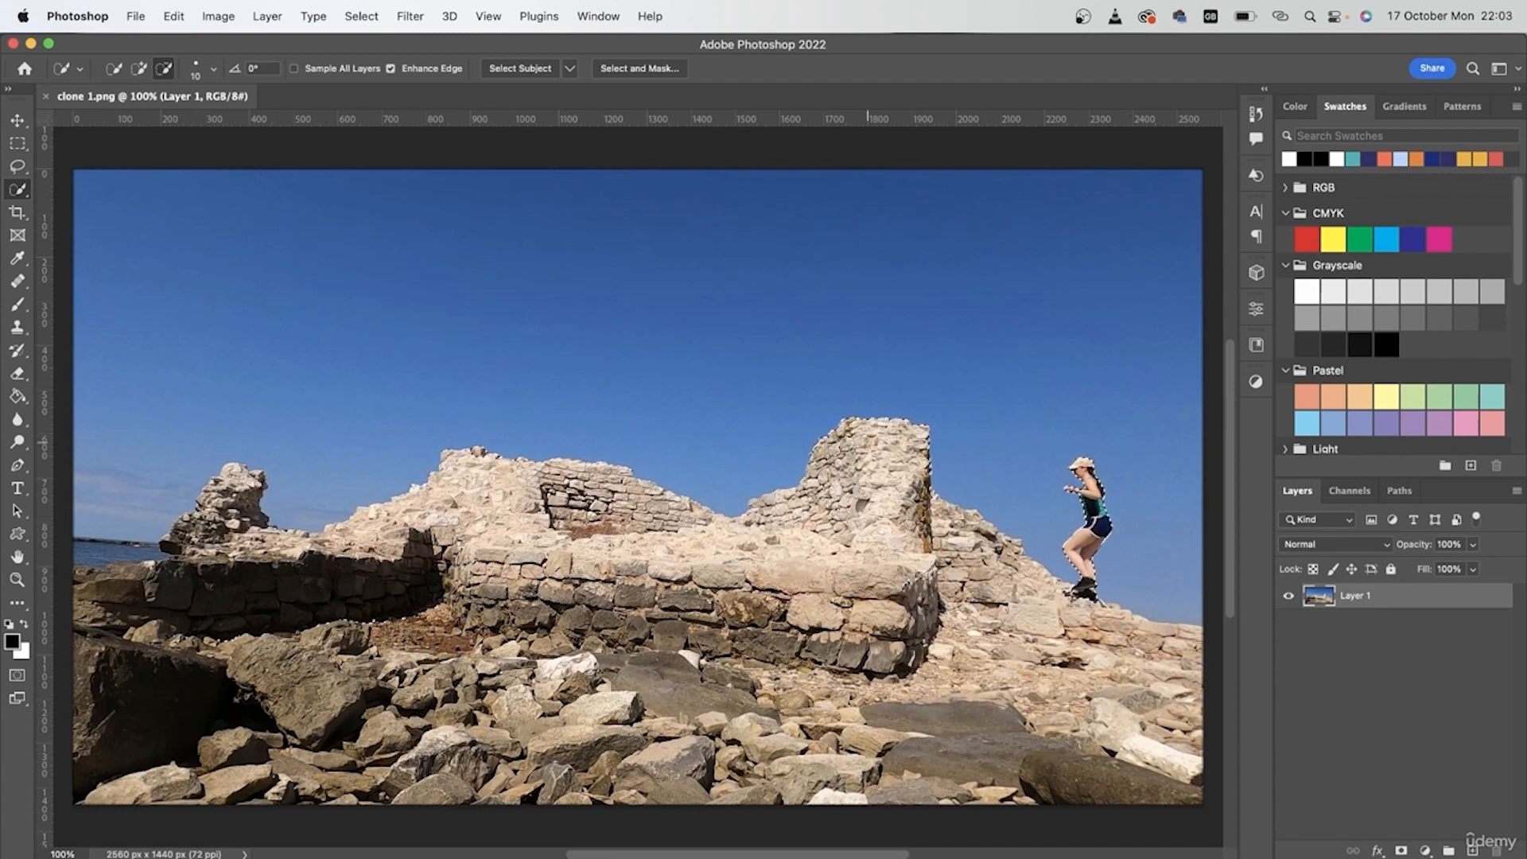
{"action": "mouse_move", "coordinate": [1082, 588]}
{"action": "left_mouse_down"}
{"action": "mouse_move", "coordinate": [1086, 477]}
{"action": "mouse_move", "coordinate": [1108, 531]}
{"action": "left_mouse_up"}
- Subtract the dark shadow beside the runner's lower shoe from the selection
{"action": "scroll", "coordinate": [701, 465], "scroll_direction": "up", "scroll_amount": 3}
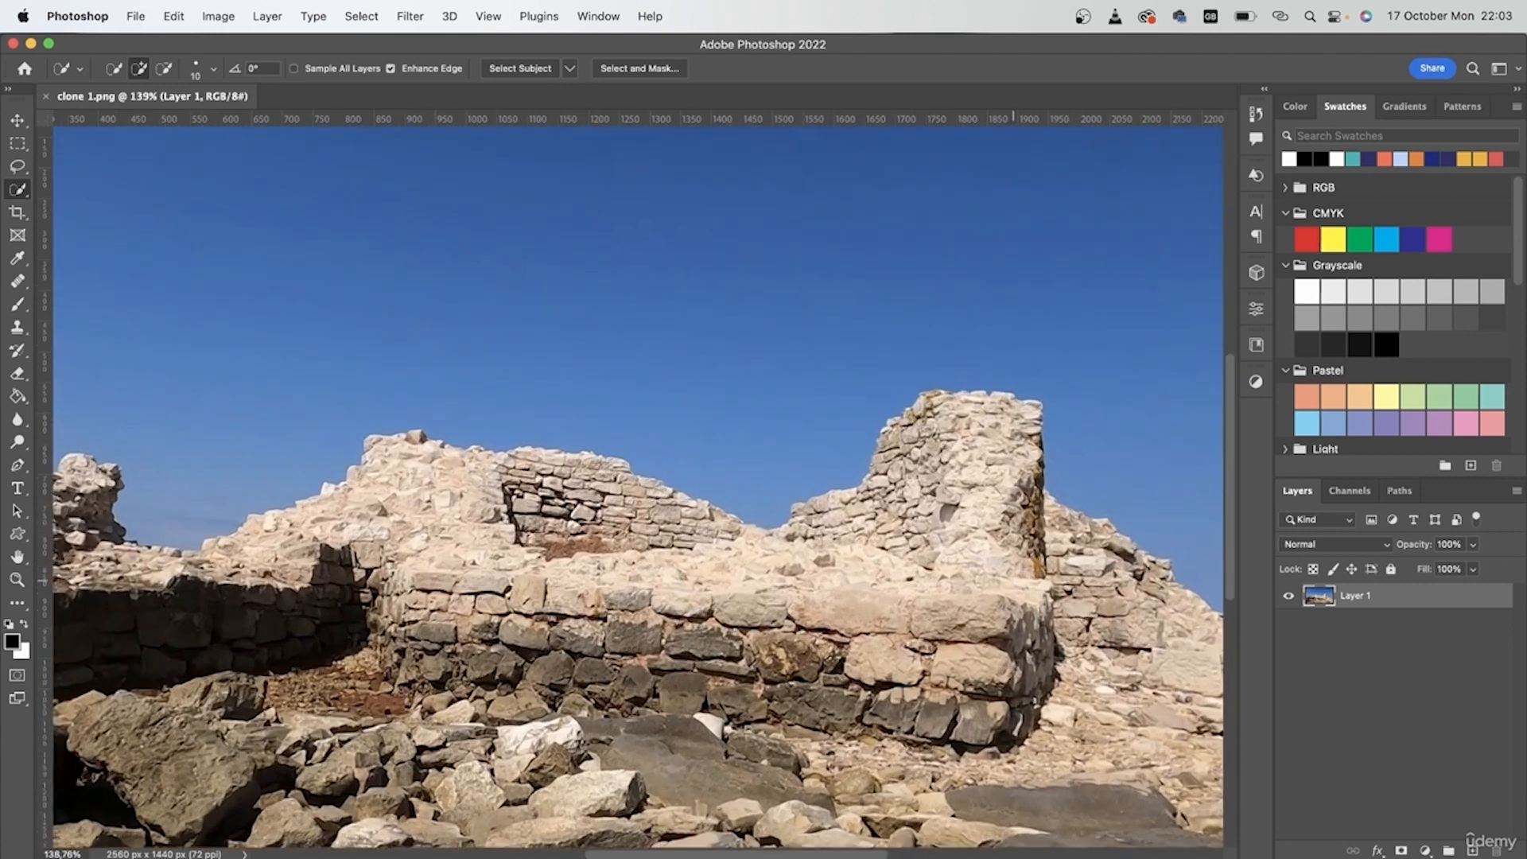
{"action": "scroll", "coordinate": [1042, 620], "scroll_direction": "right", "scroll_amount": 5}
{"action": "scroll", "coordinate": [850, 647], "scroll_direction": "up", "scroll_amount": 2}
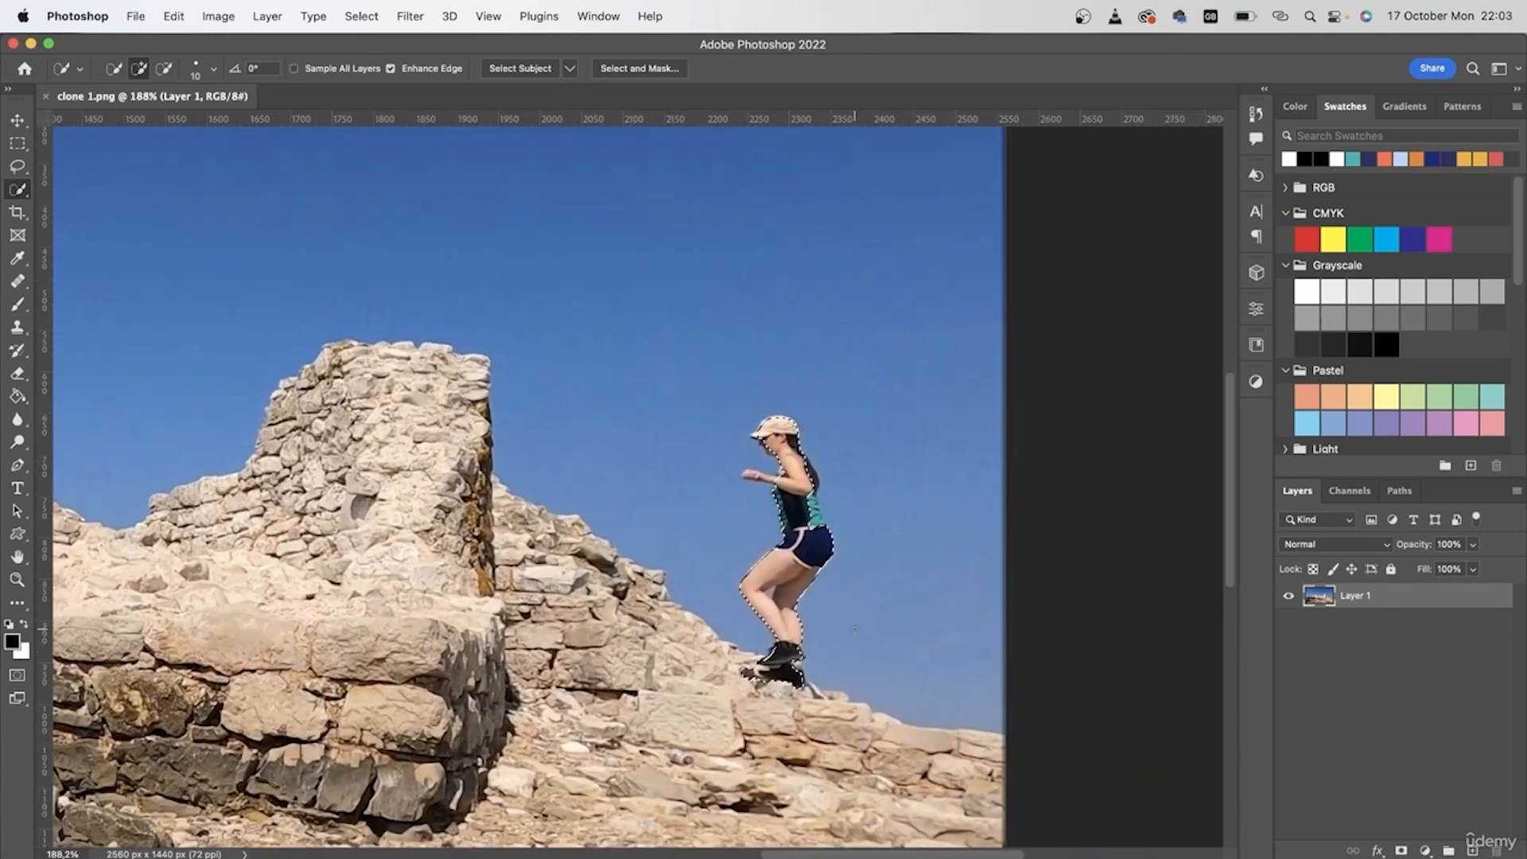
{"action": "scroll", "coordinate": [848, 677], "scroll_direction": "up", "scroll_amount": 2}
{"action": "scroll", "coordinate": [930, 467], "scroll_direction": "up", "scroll_amount": 2}
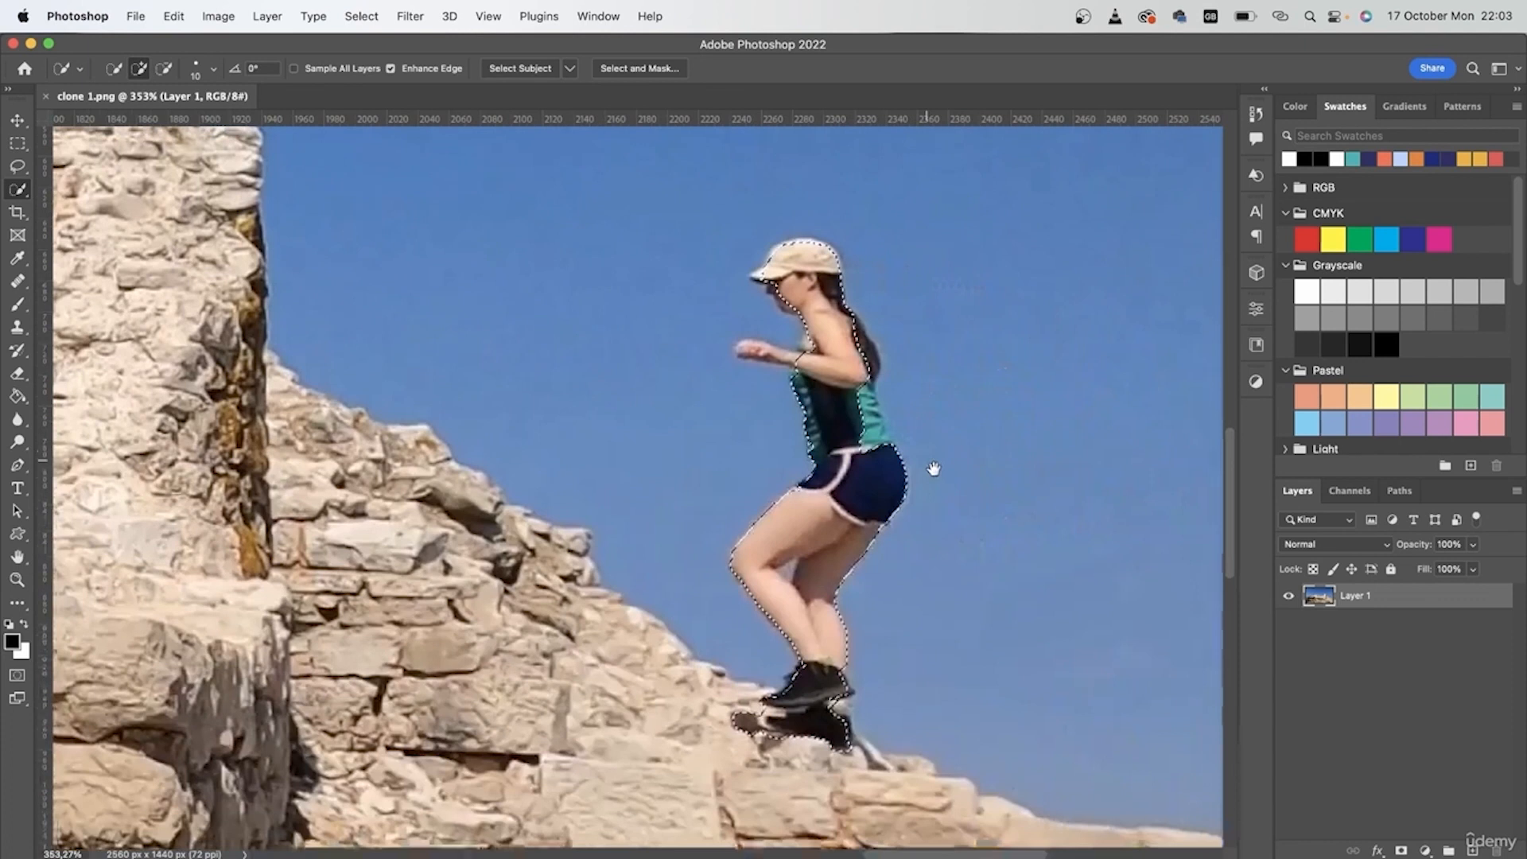
{"action": "scroll", "coordinate": [849, 447], "scroll_direction": "up", "scroll_amount": 3}
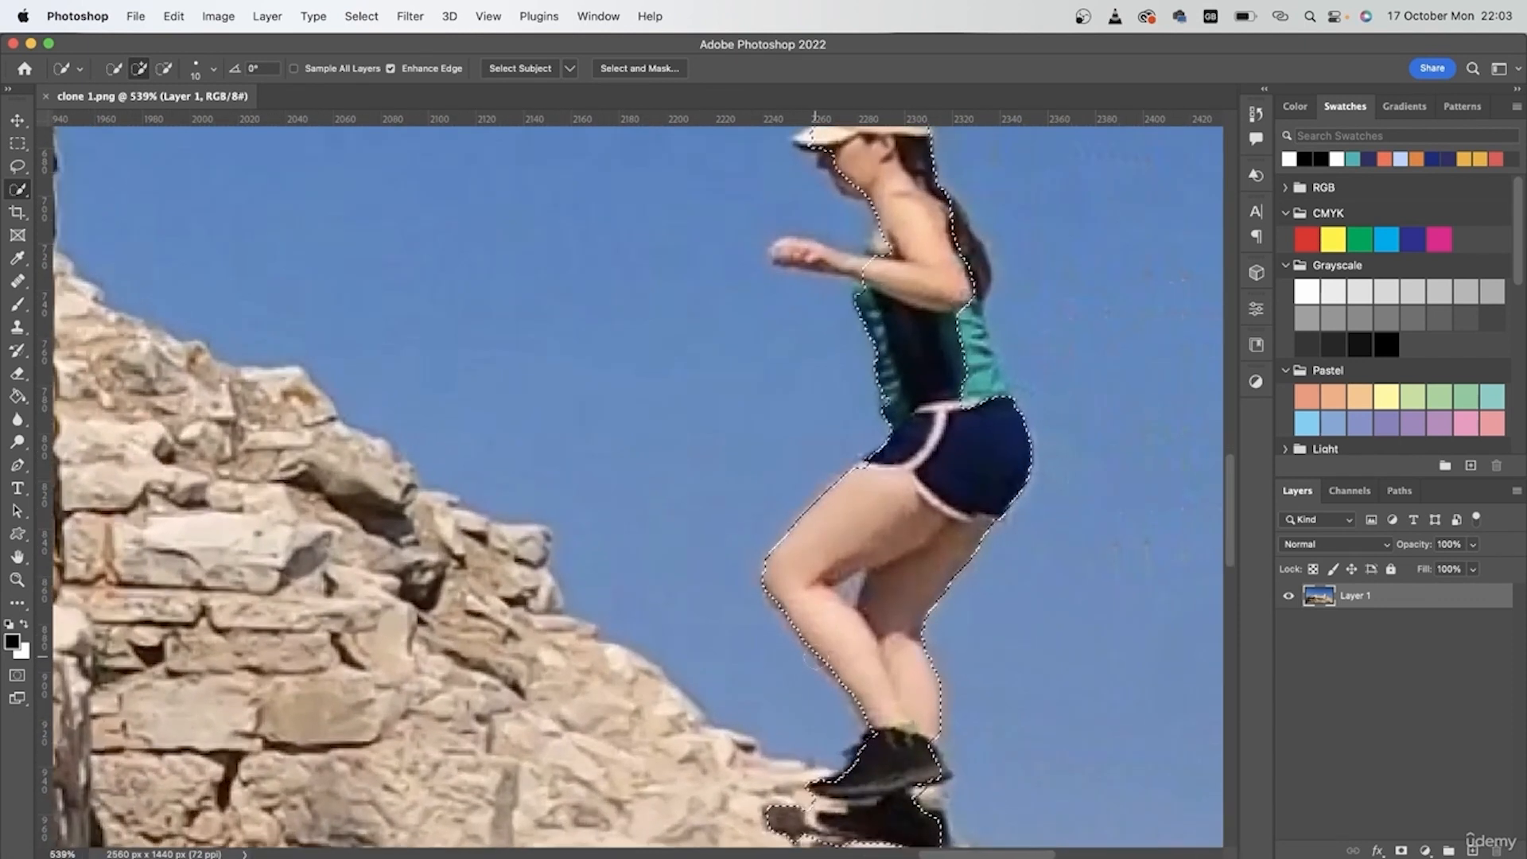
{"action": "scroll", "coordinate": [850, 446], "scroll_direction": "down", "scroll_amount": 3}
{"action": "left_click_drag", "start_coordinate": [850, 446], "coordinate": [838, 408]}
{"action": "left_click", "coordinate": [768, 551], "text": "alt"}
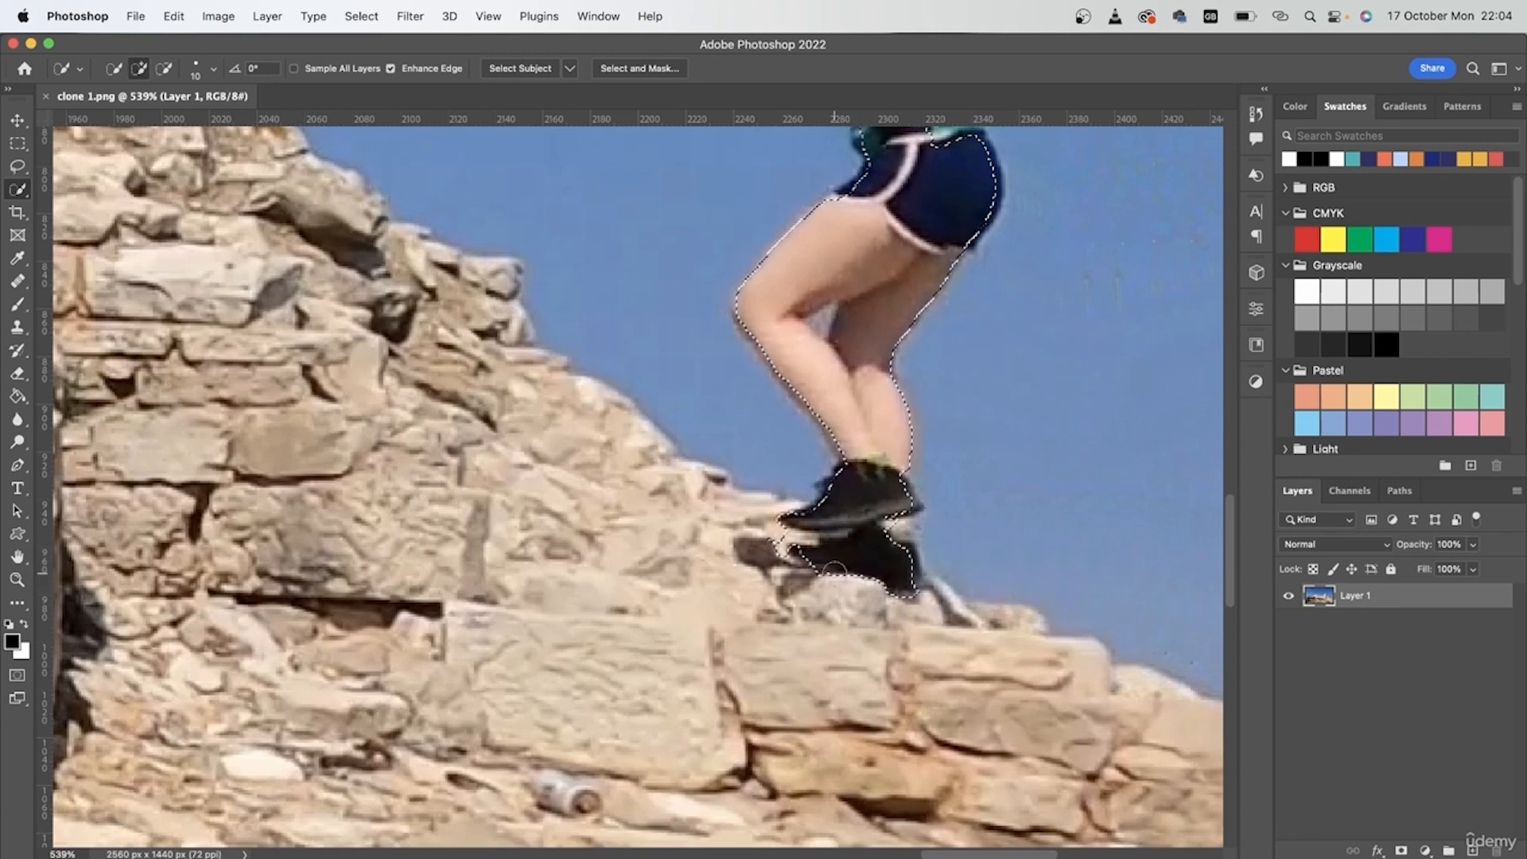
- Add the missing parts of the runner's cap, ponytail, green top and outstretched hand to the selection
{"action": "scroll", "coordinate": [878, 327], "scroll_direction": "up", "scroll_amount": 10}
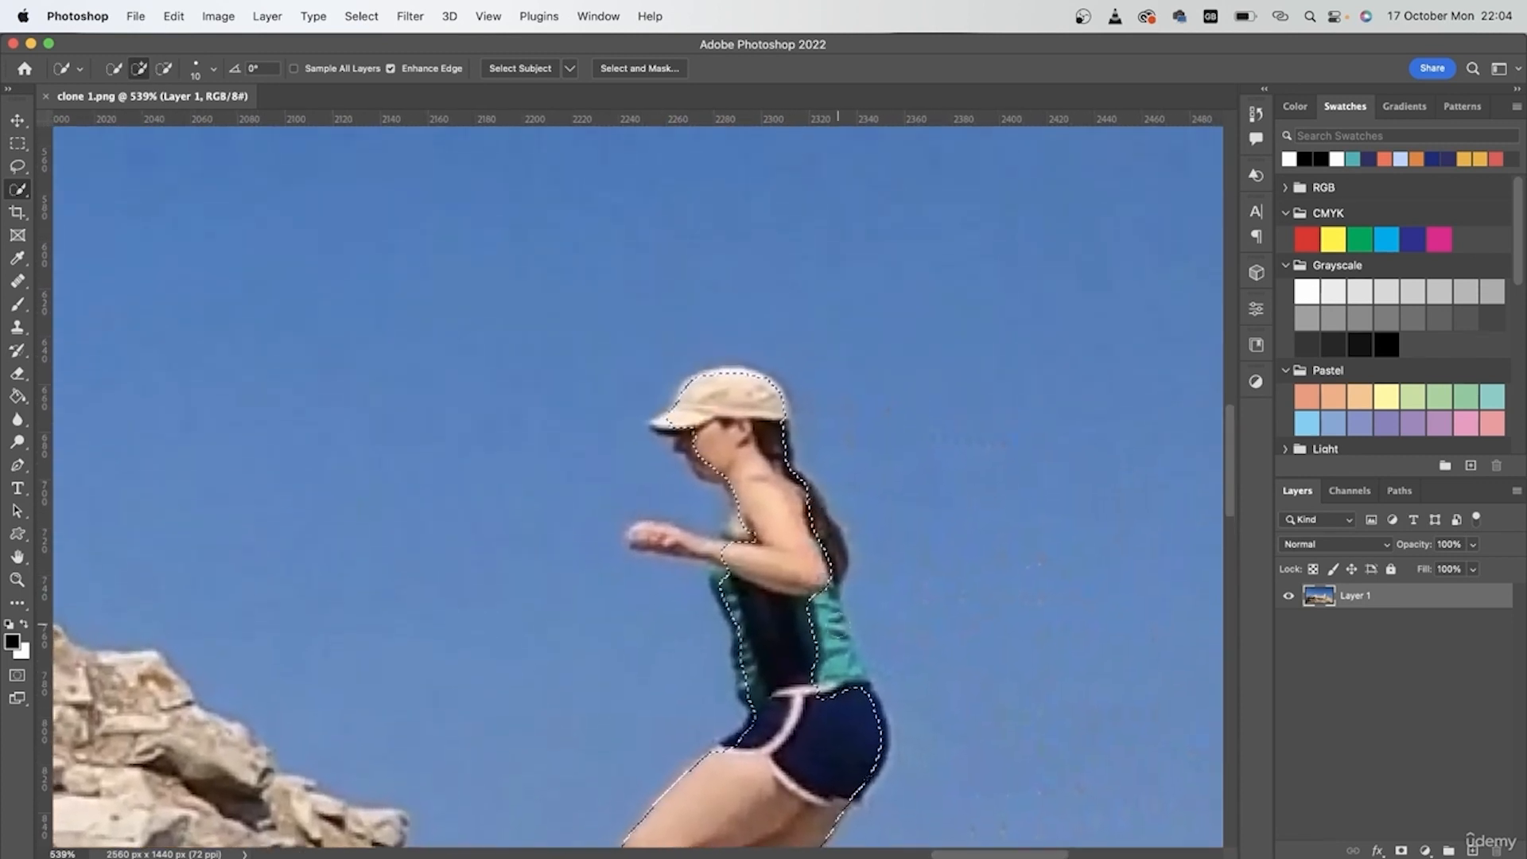
{"action": "left_click_drag", "start_coordinate": [844, 628], "coordinate": [830, 636]}
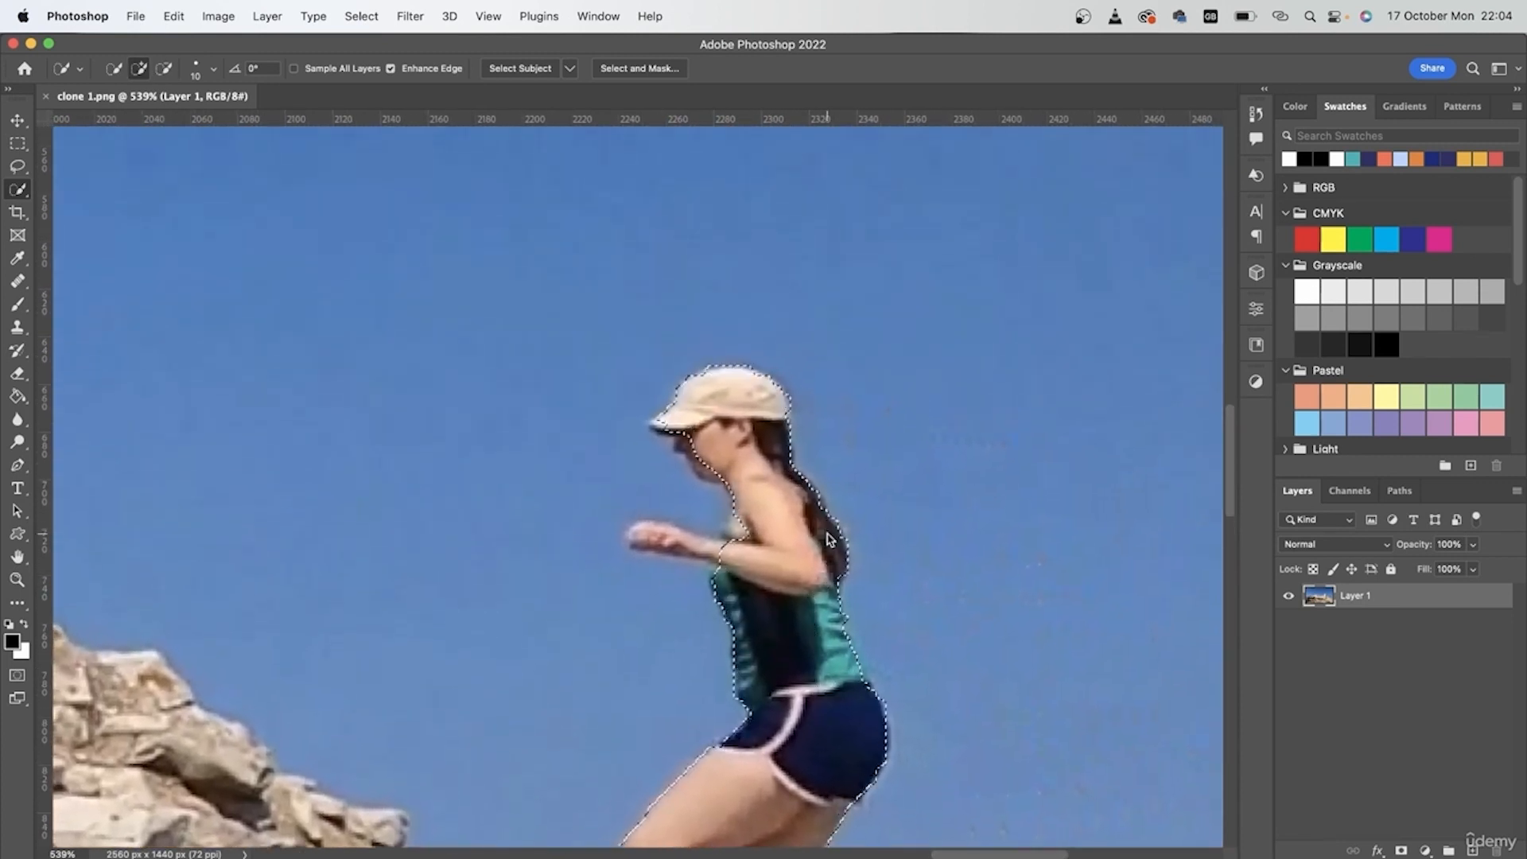
{"action": "left_click_drag", "start_coordinate": [708, 549], "coordinate": [652, 543]}
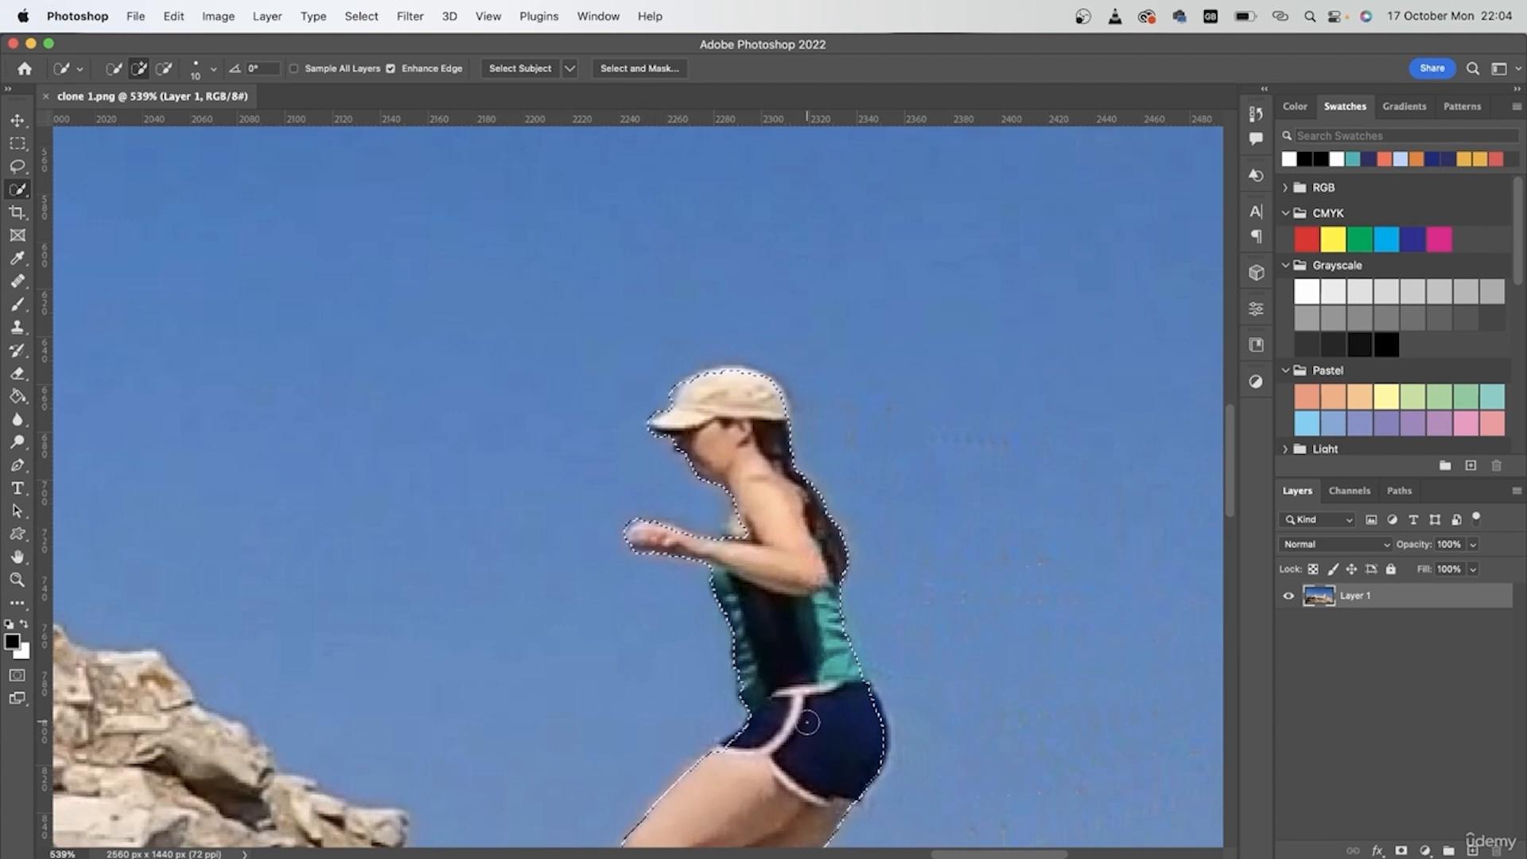
- Invert the selection and delete the background around the runner
{"action": "scroll", "coordinate": [1022, 650], "scroll_direction": "down", "scroll_amount": 5}
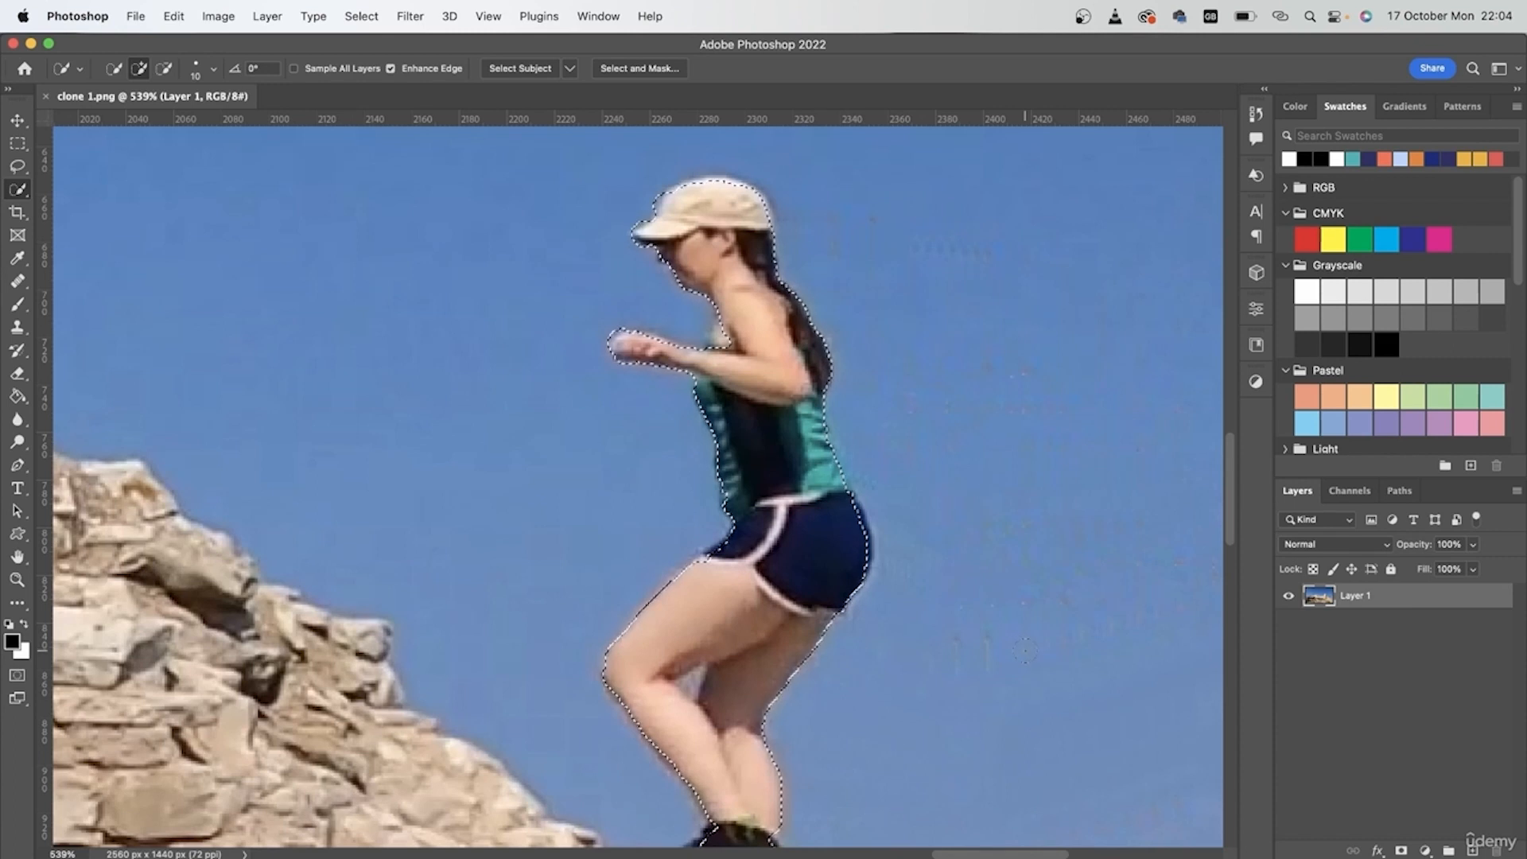
{"action": "right_click", "coordinate": [832, 488]}
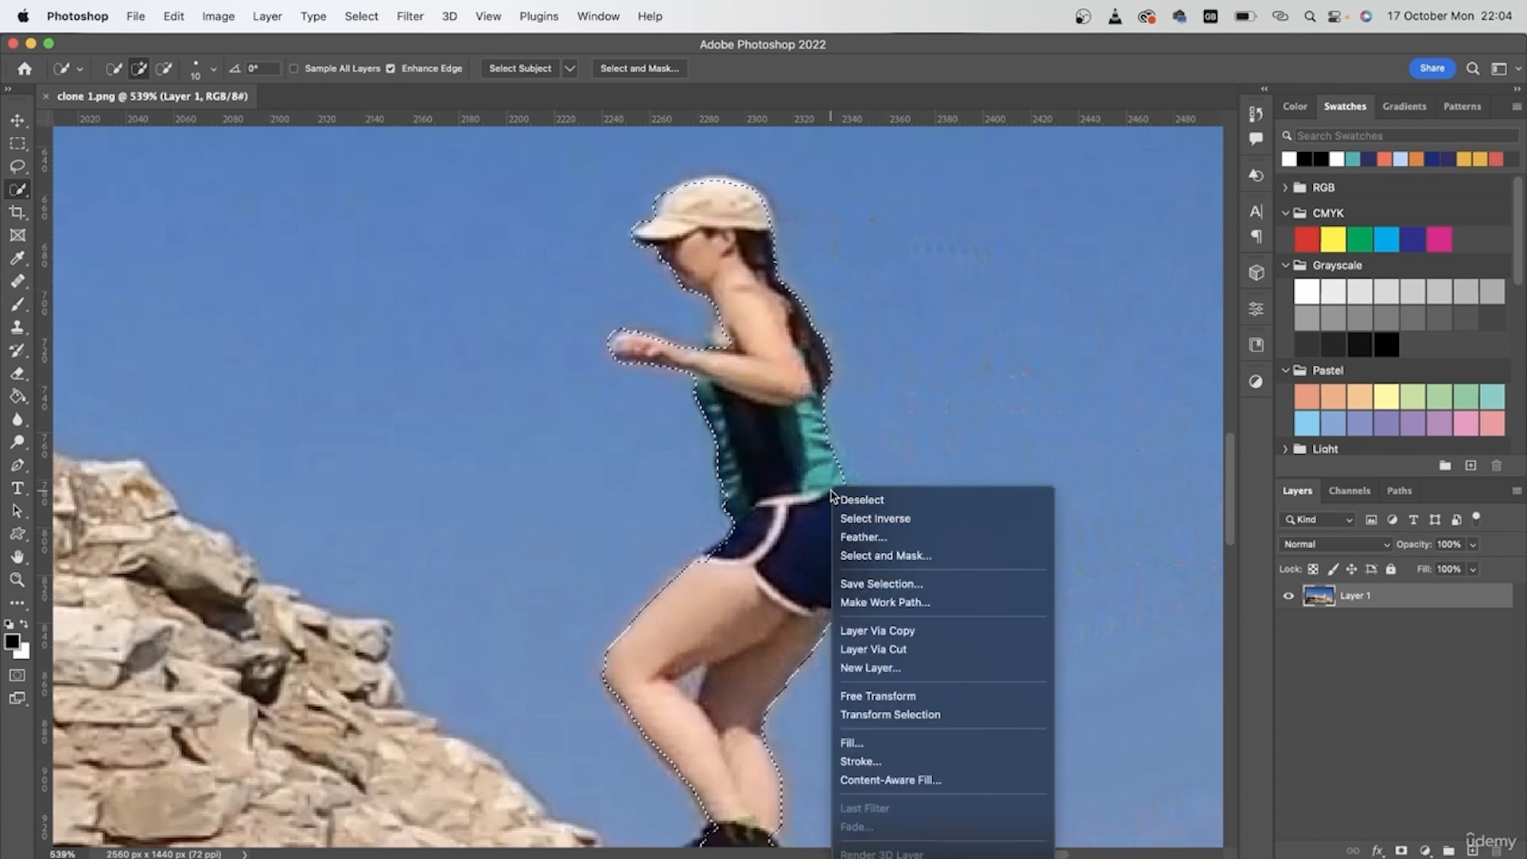
{"action": "left_click", "coordinate": [875, 518]}
{"action": "key", "text": "Delete"}
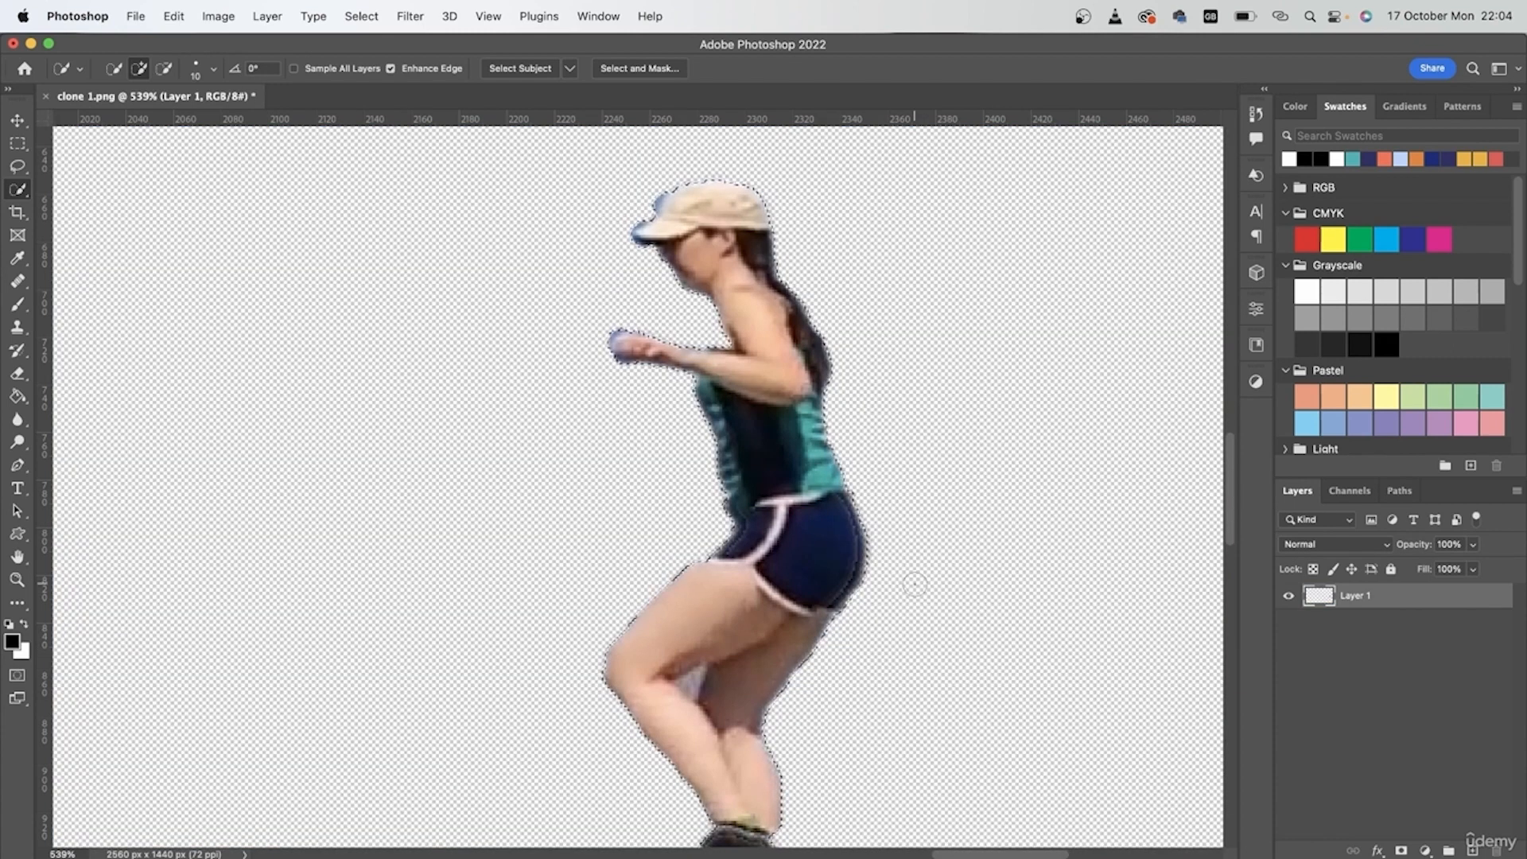
- Try to erase the dark shadow beneath the runner's shoes with a 40 px Eraser, and undo the erasing
{"action": "scroll", "coordinate": [587, 415], "scroll_direction": "down", "scroll_amount": 3}
{"action": "scroll", "coordinate": [587, 414], "scroll_direction": "down", "scroll_amount": 2}
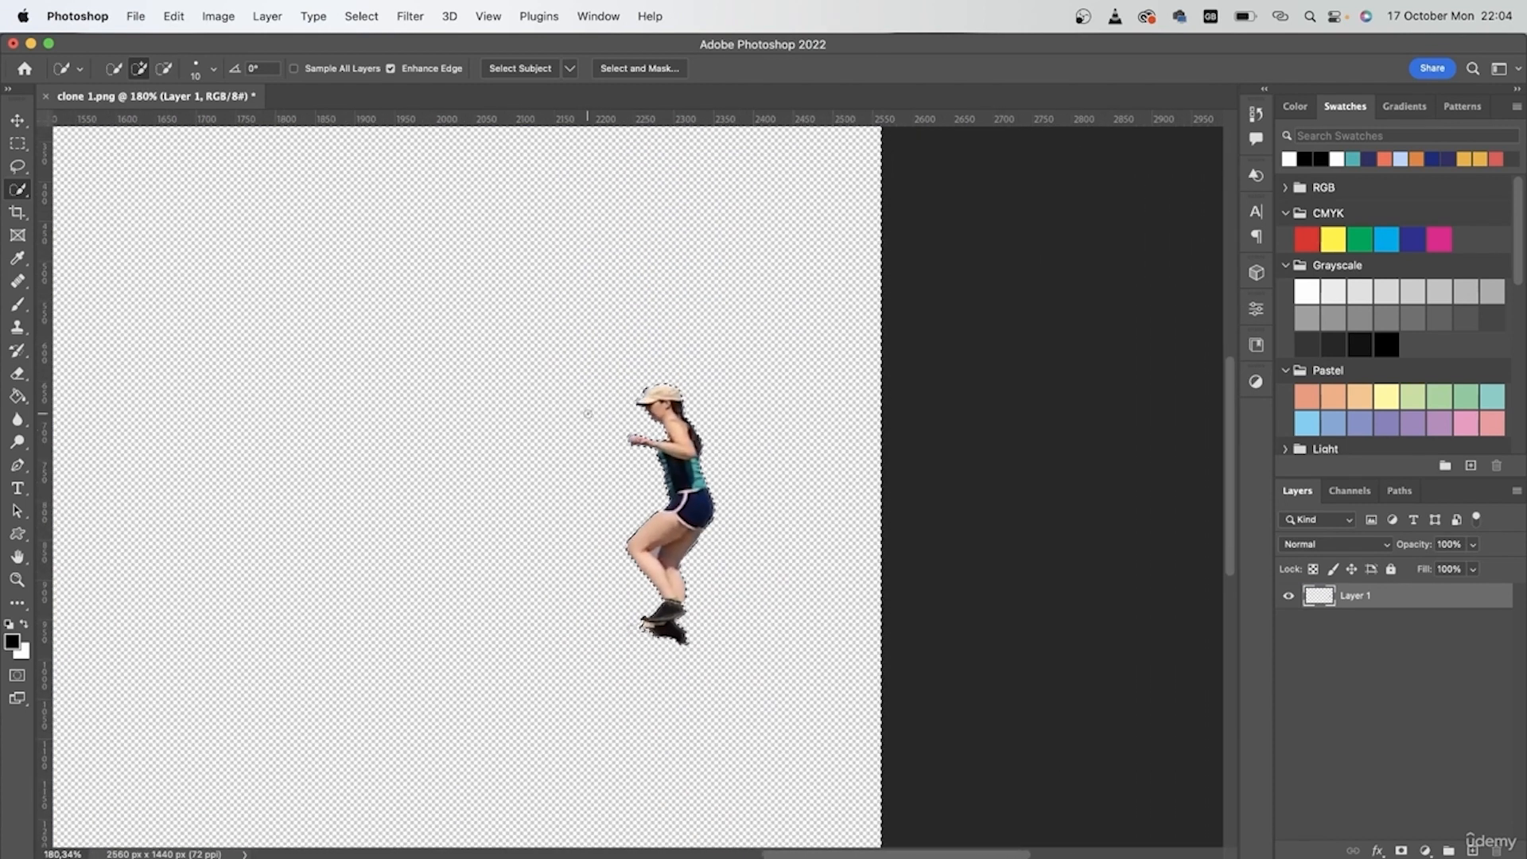
{"action": "scroll", "coordinate": [684, 520], "scroll_direction": "down", "scroll_amount": 2}
{"action": "scroll", "coordinate": [627, 582], "scroll_direction": "up", "scroll_amount": 4}
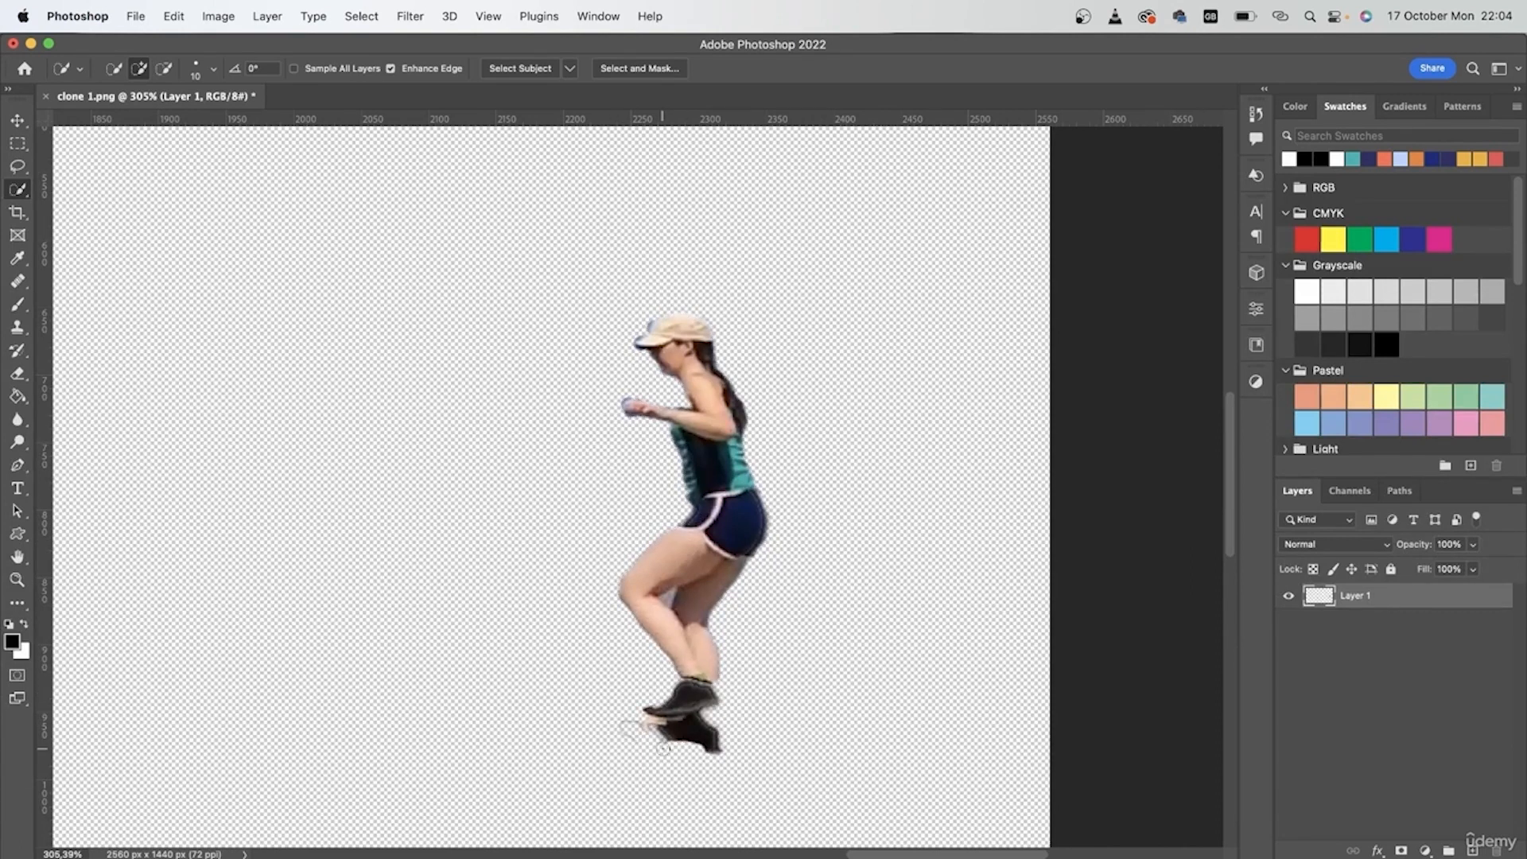
{"action": "scroll", "coordinate": [681, 549], "scroll_direction": "down", "scroll_amount": 5}
{"action": "key", "text": "e"}
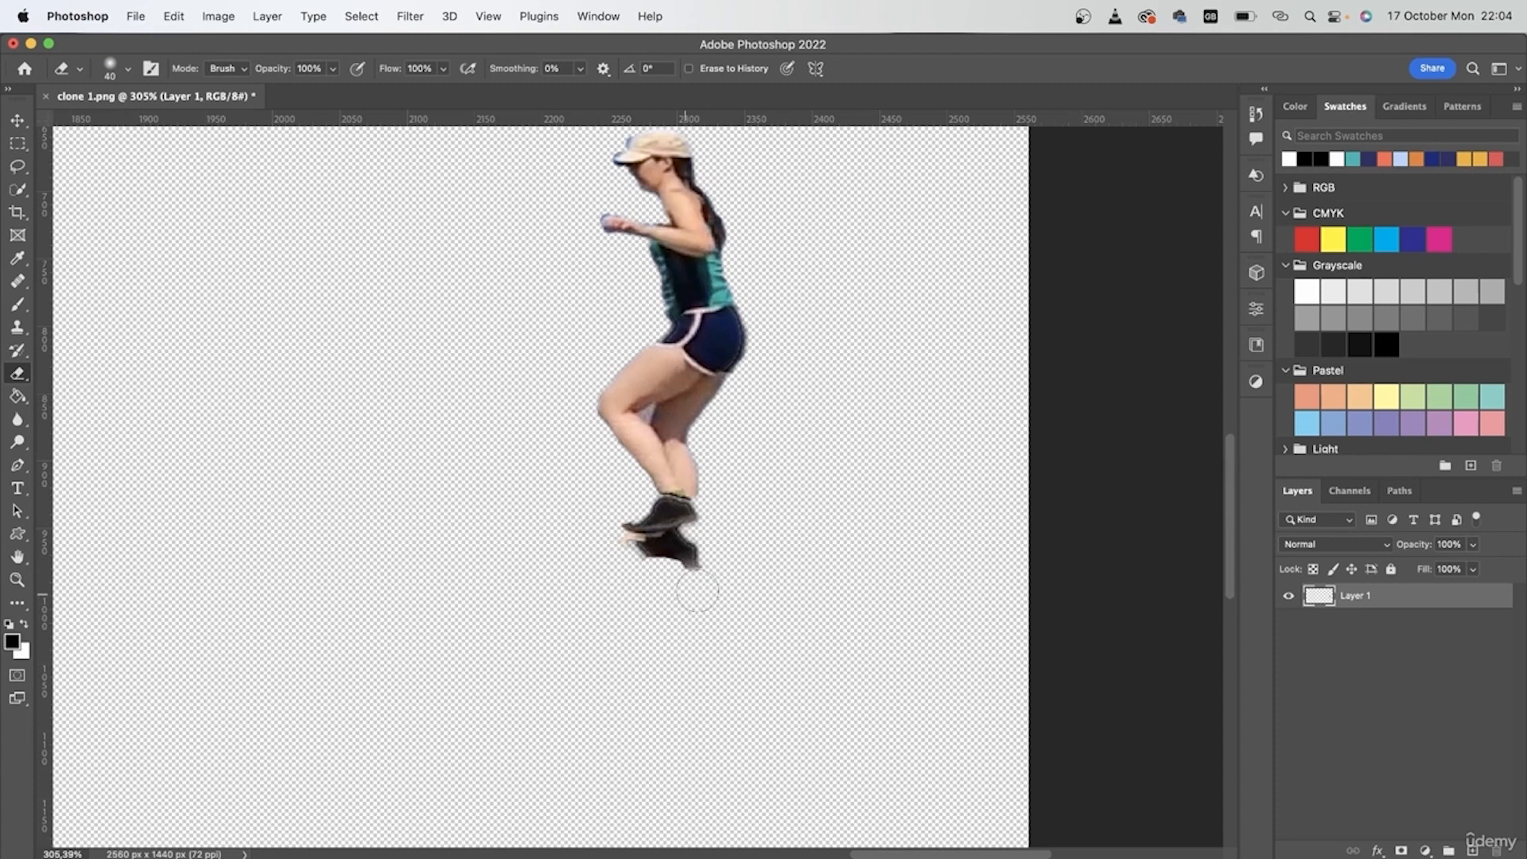
{"action": "left_click_drag", "start_coordinate": [718, 588], "coordinate": [685, 586]}
{"action": "scroll", "coordinate": [643, 437], "scroll_direction": "up", "scroll_amount": 4}
{"action": "scroll", "coordinate": [590, 471], "scroll_direction": "down", "scroll_amount": 2}
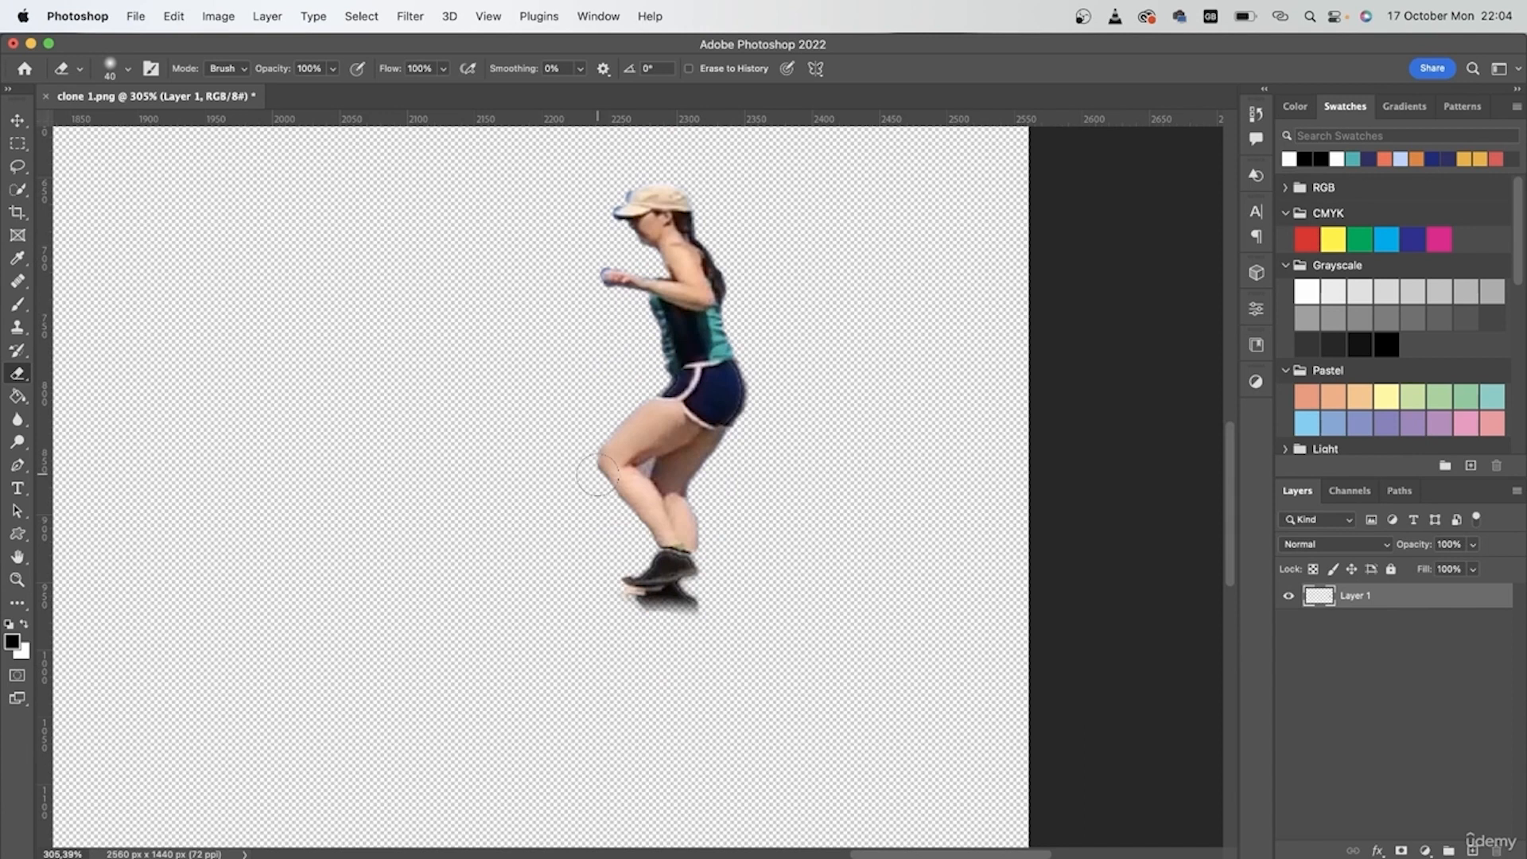
{"action": "scroll", "coordinate": [657, 628], "scroll_direction": "up", "scroll_amount": 5}
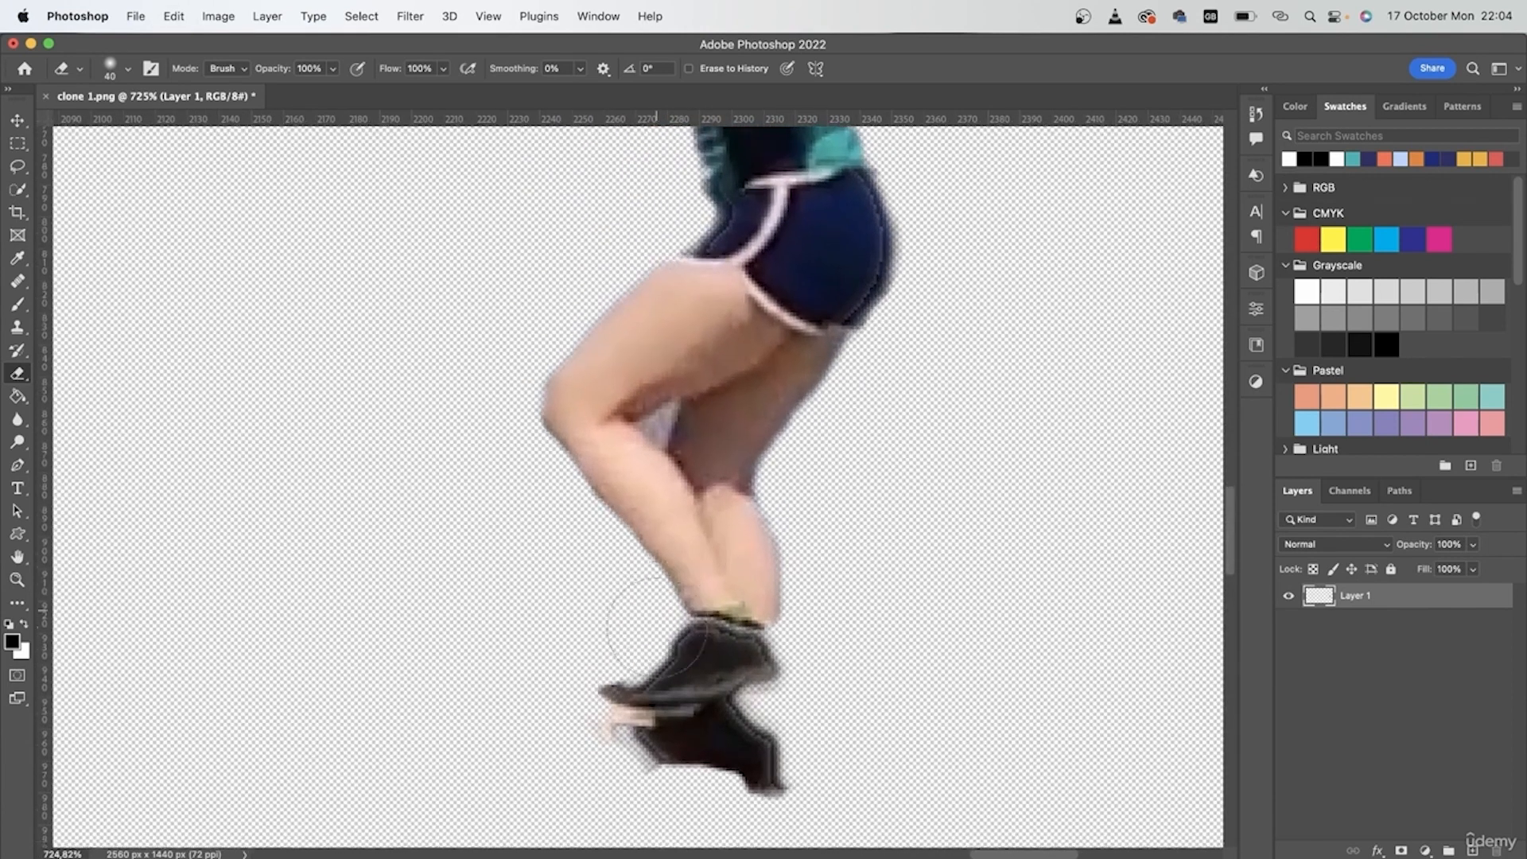
{"action": "key", "text": "bracketleft"}
{"action": "key", "text": "bracketleft"}
{"action": "key", "text": "bracketleft"}
{"action": "key", "text": "bracketleft"}
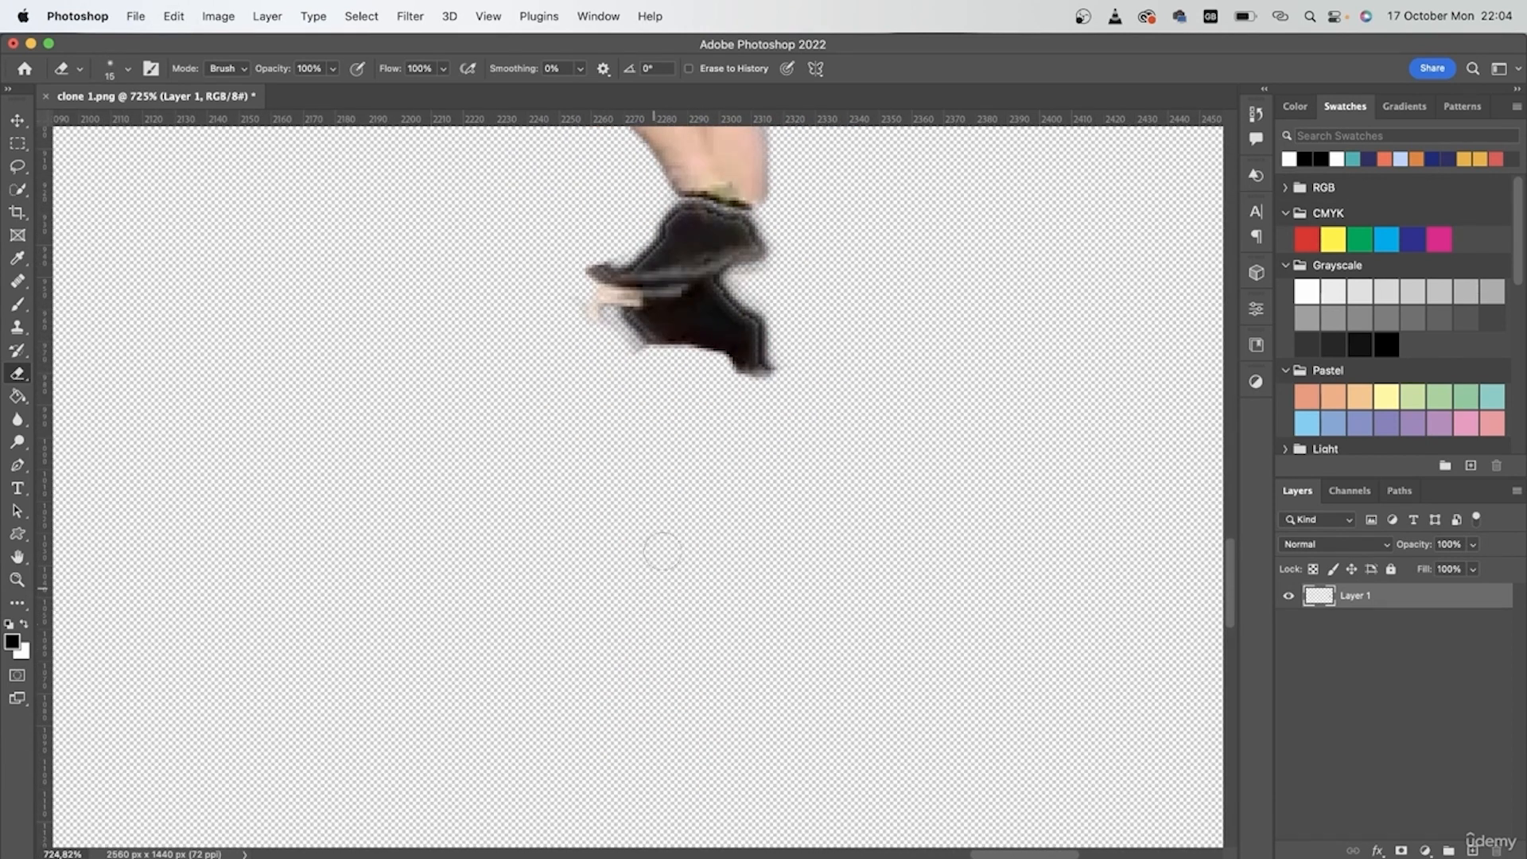
{"action": "key", "text": "super+z"}
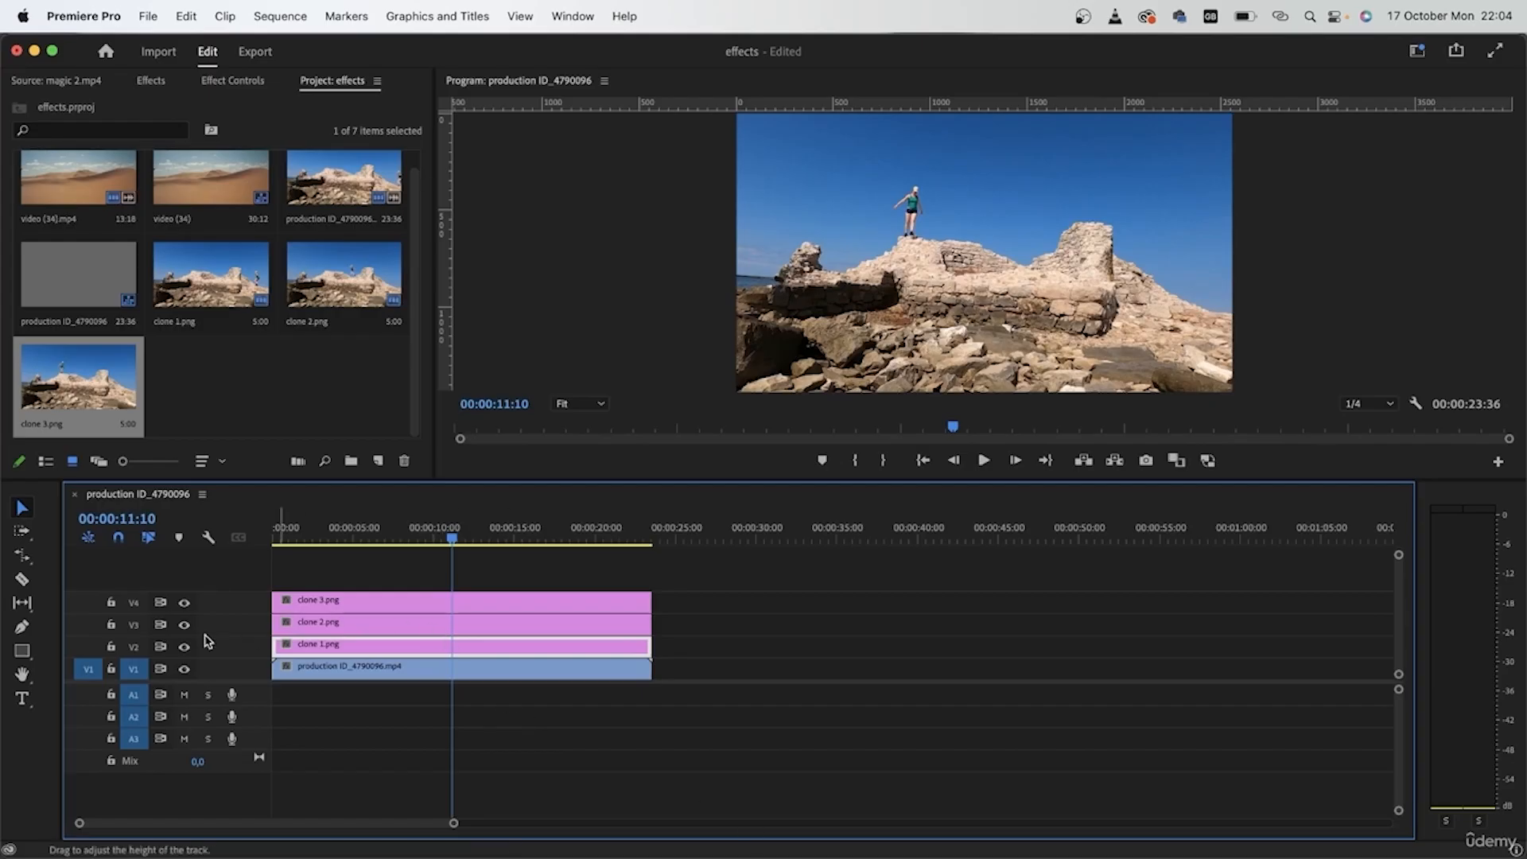
- In Premiere Pro, hide the two video tracks holding clone 2.png and clone 3.png
{"action": "left_click", "coordinate": [358, 628]}
{"action": "left_click", "coordinate": [330, 603], "text": "shift"}
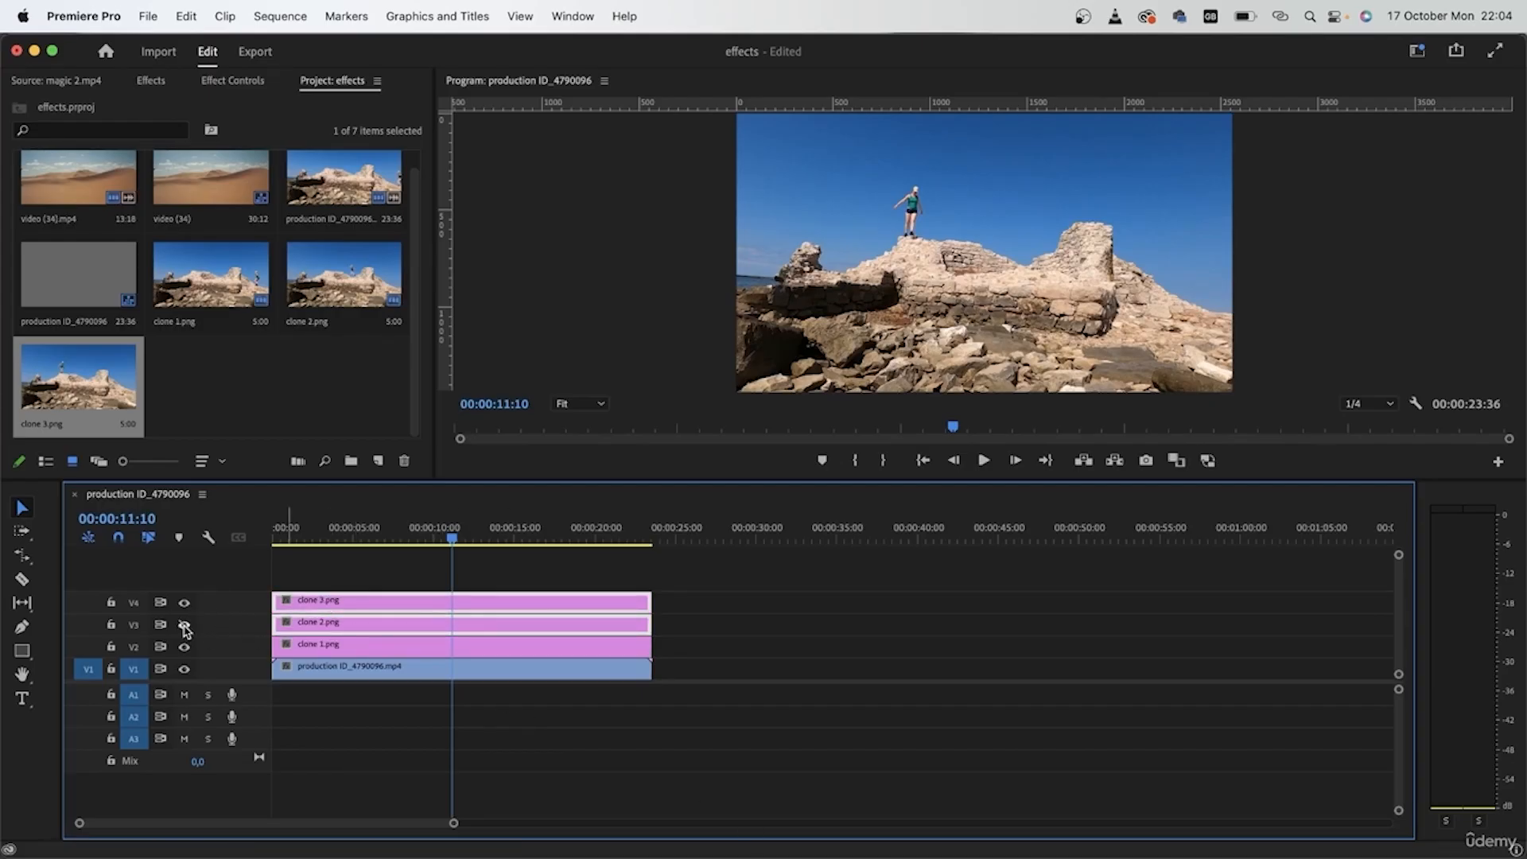
{"action": "left_click", "coordinate": [184, 602]}
- Split clone 1.png at 00:00:00:42, where the runner meets her clone, delete the part after it, and play from the start
{"action": "left_click_drag", "start_coordinate": [452, 538], "coordinate": [262, 556]}
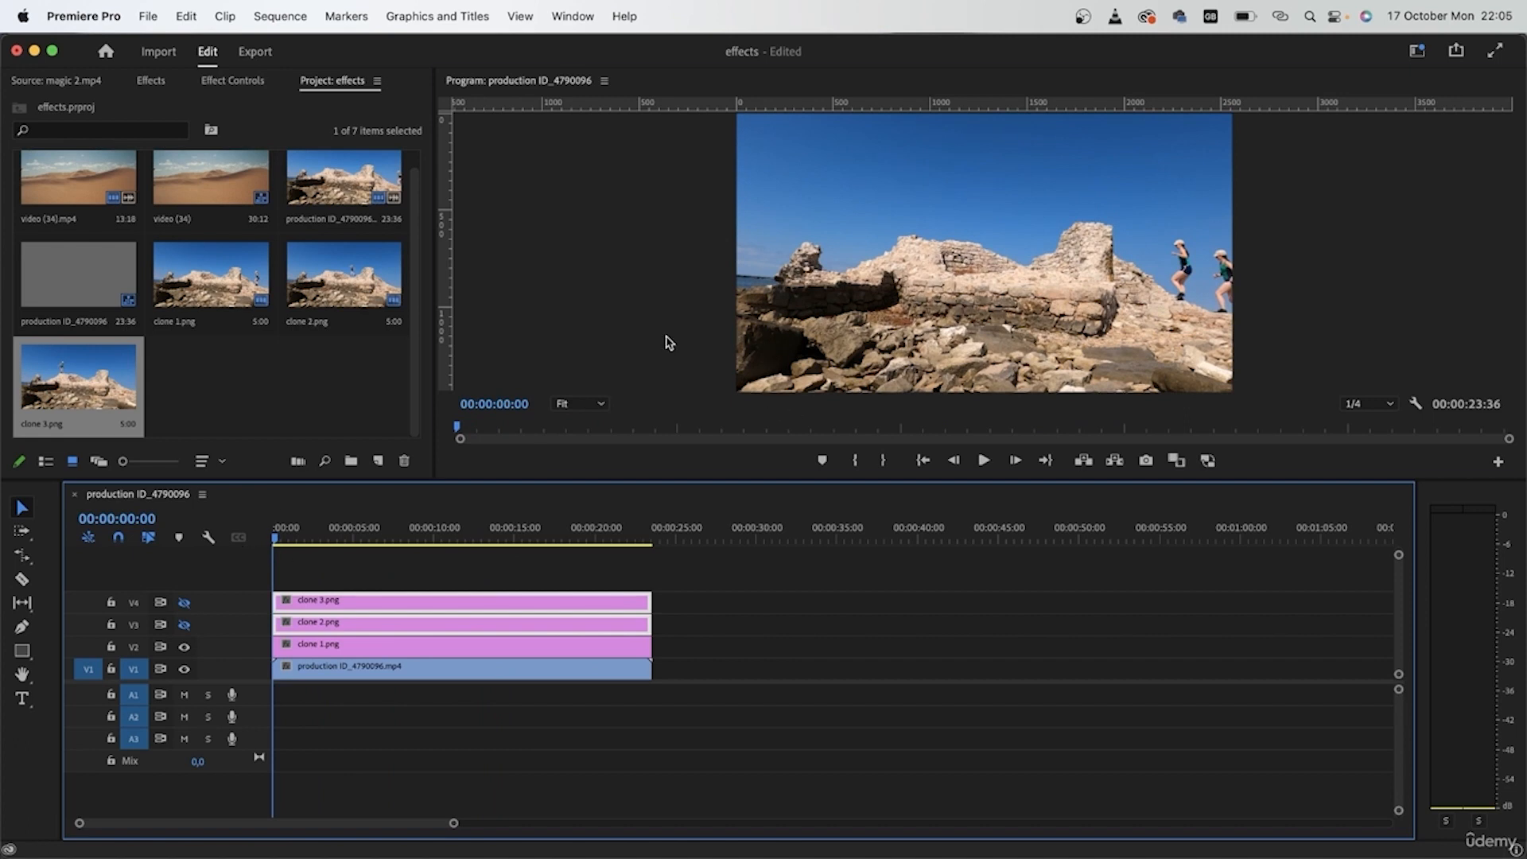
{"action": "key", "text": "grave"}
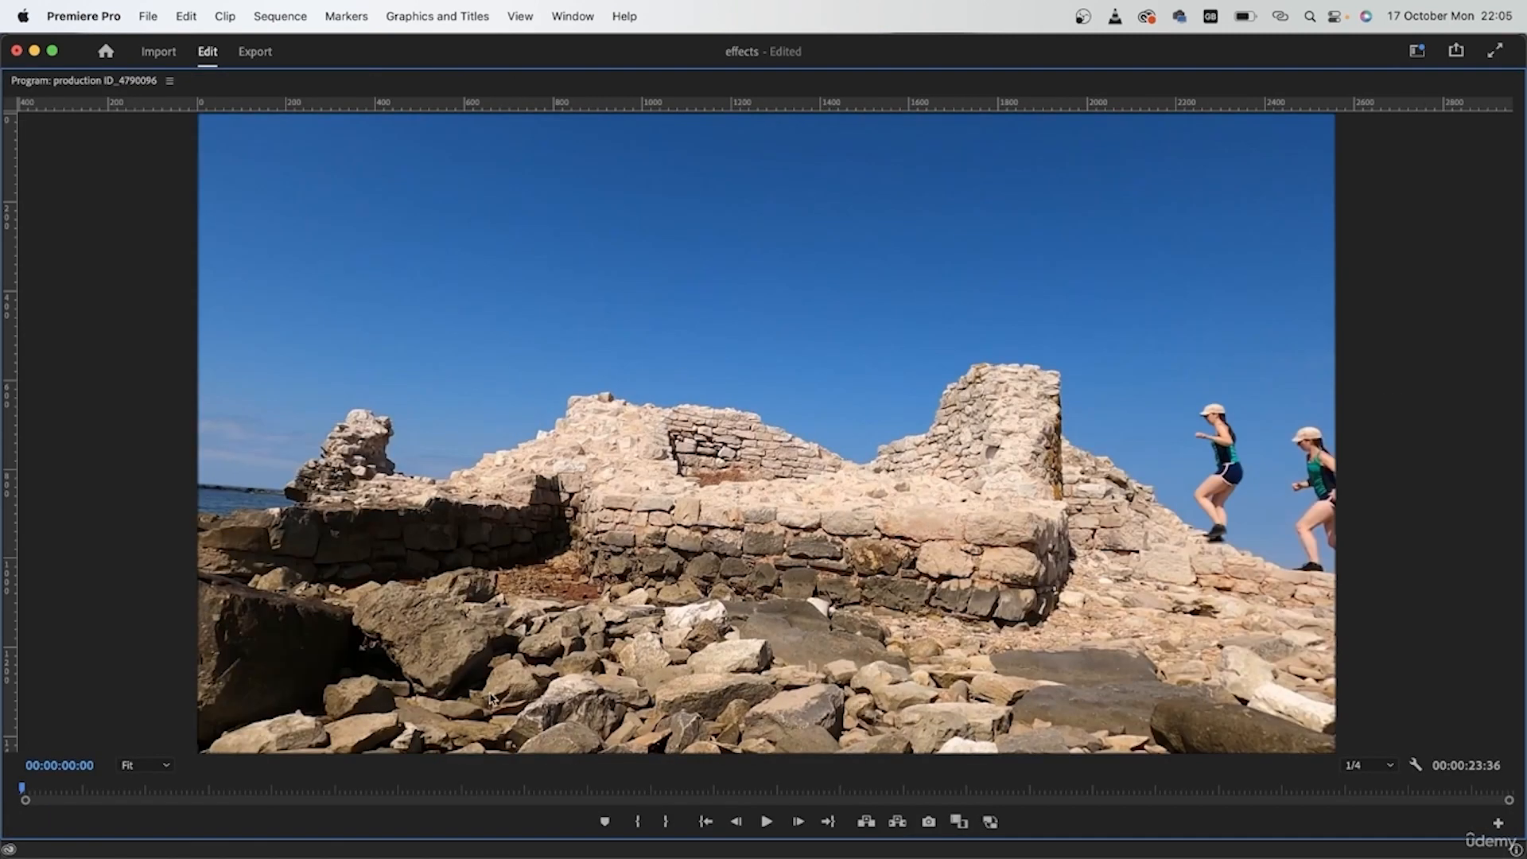
{"action": "left_click_drag", "start_coordinate": [27, 793], "coordinate": [68, 804]}
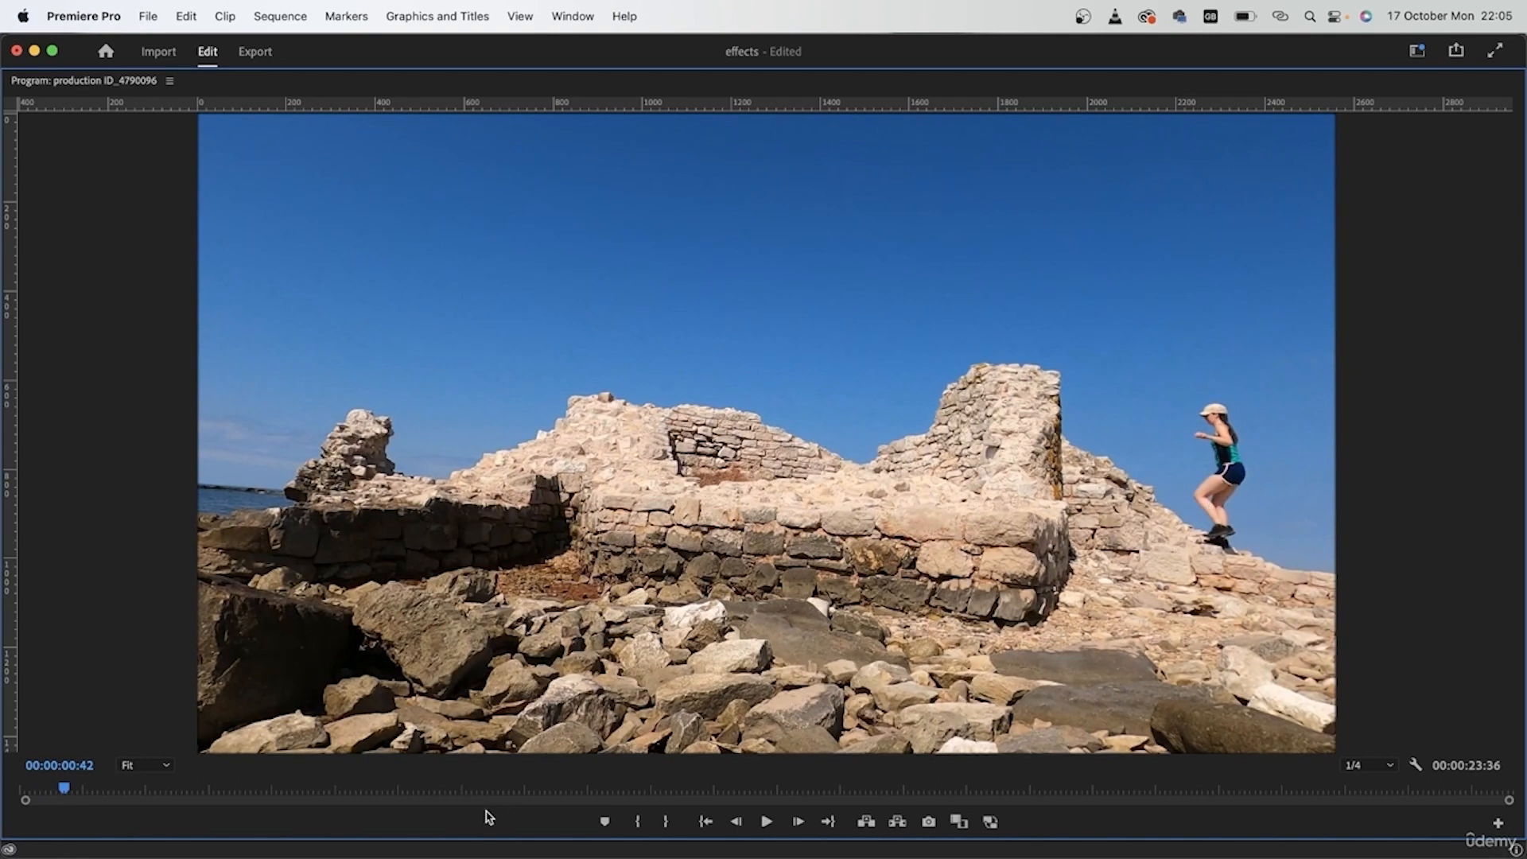
{"action": "key", "text": "grave"}
{"action": "left_click", "coordinate": [327, 649]}
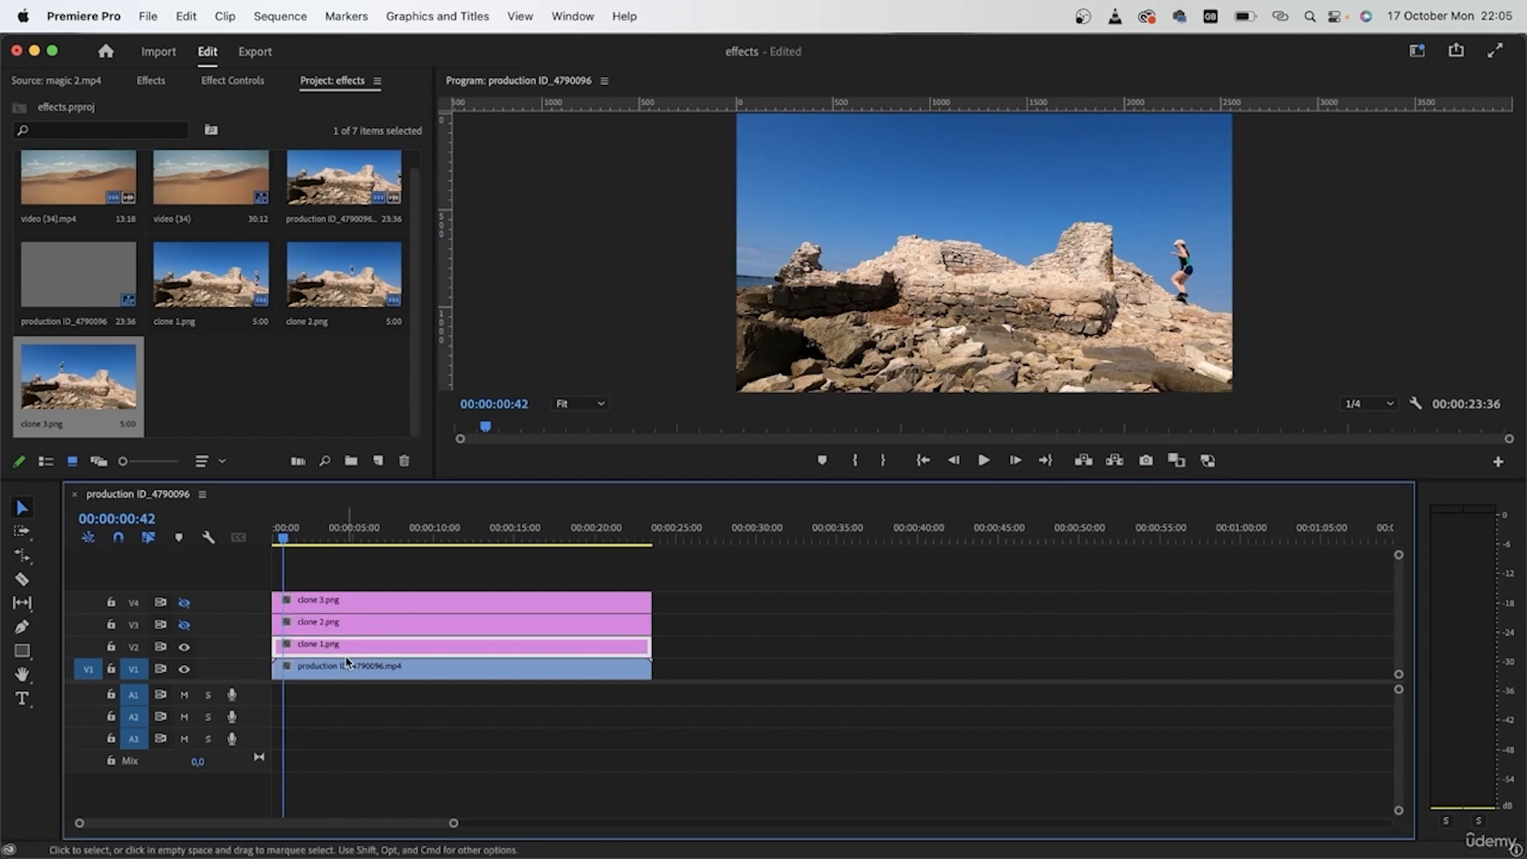
{"action": "key", "text": "c"}
{"action": "left_click", "coordinate": [284, 646]}
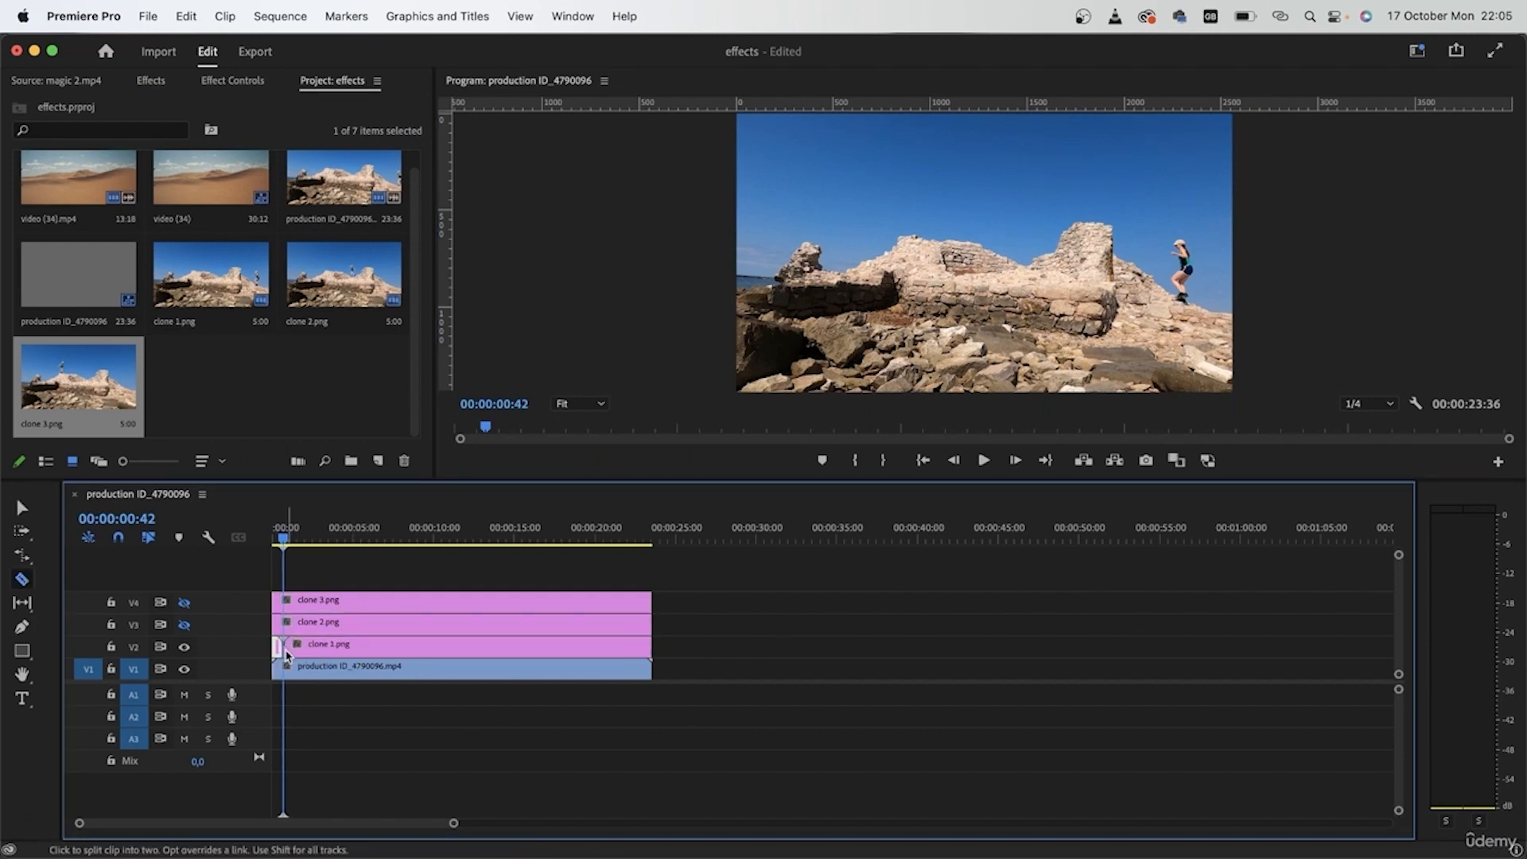
{"action": "key", "text": "v"}
{"action": "left_click", "coordinate": [382, 647]}
{"action": "key", "text": "Delete"}
{"action": "key", "text": "Home"}
{"action": "key", "text": "space"}
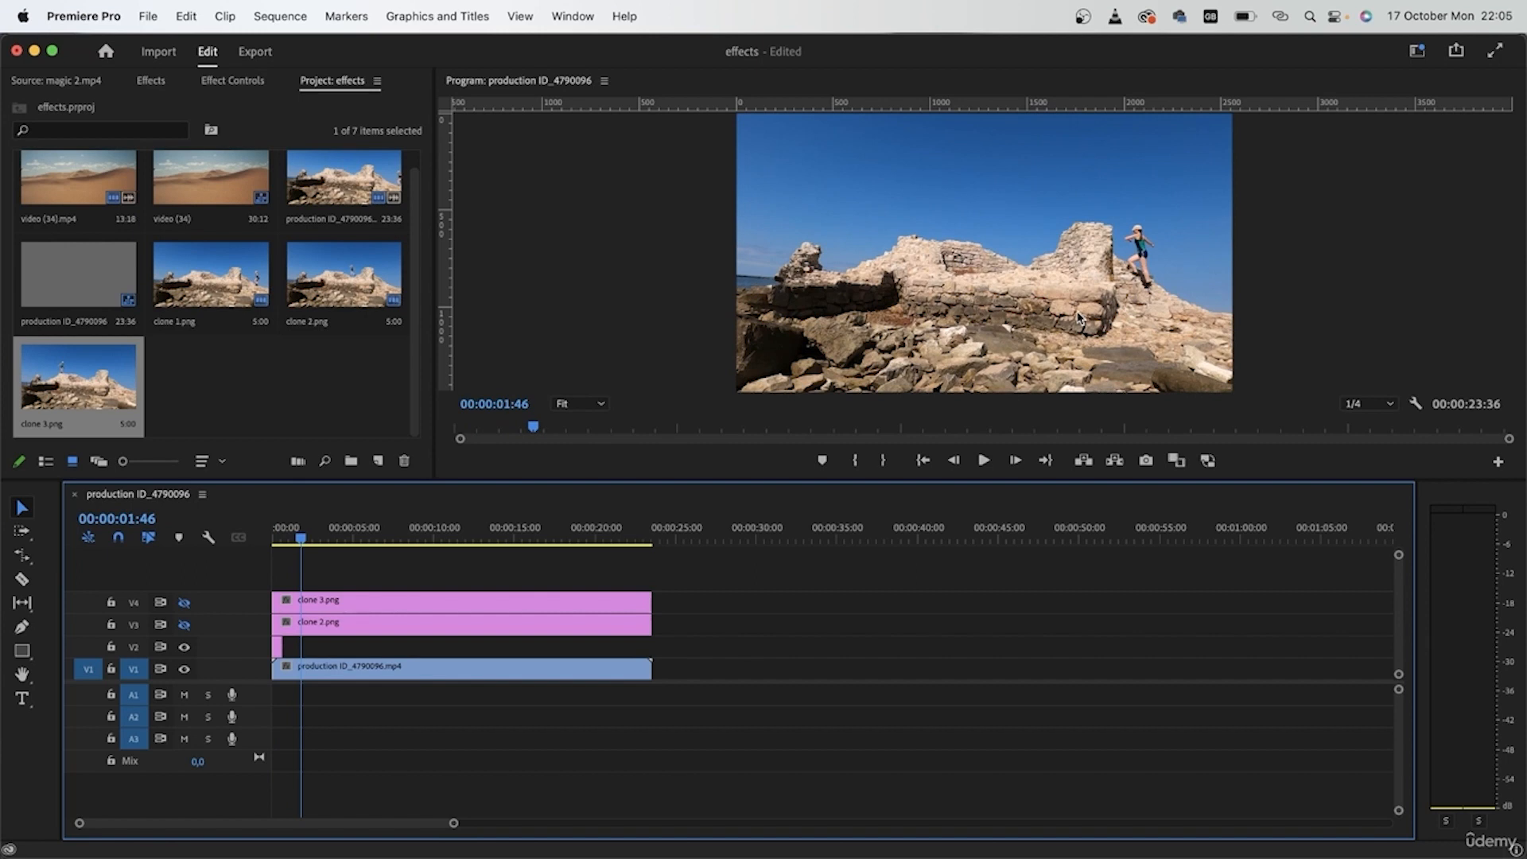
- Show the track with clone 2.png again and open that still for editing in Photoshop
{"action": "left_click", "coordinate": [183, 625]}
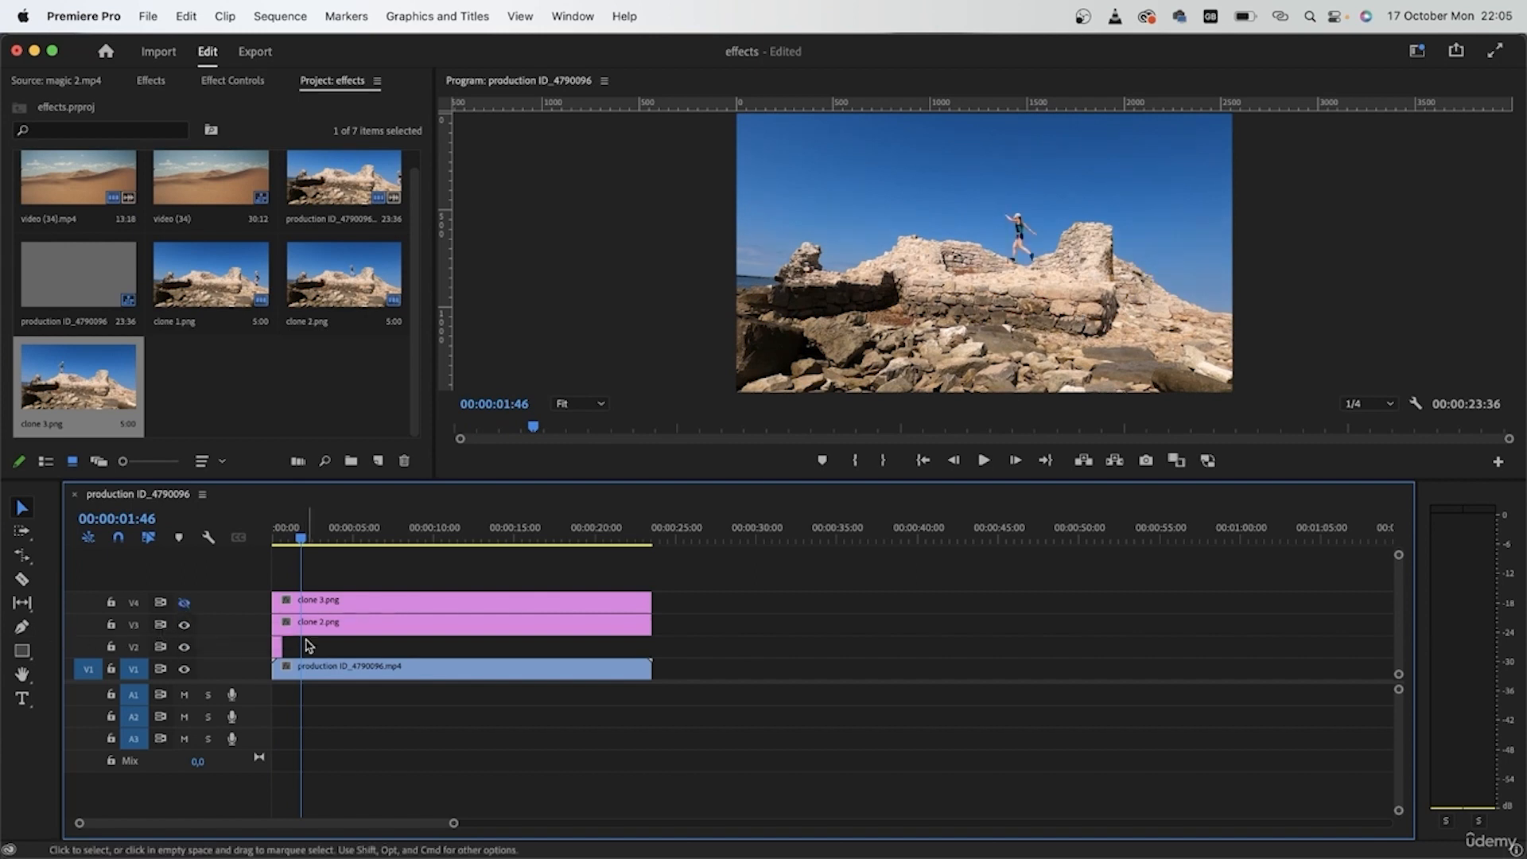
{"action": "left_click", "coordinate": [457, 631]}
{"action": "right_click", "coordinate": [456, 630]}
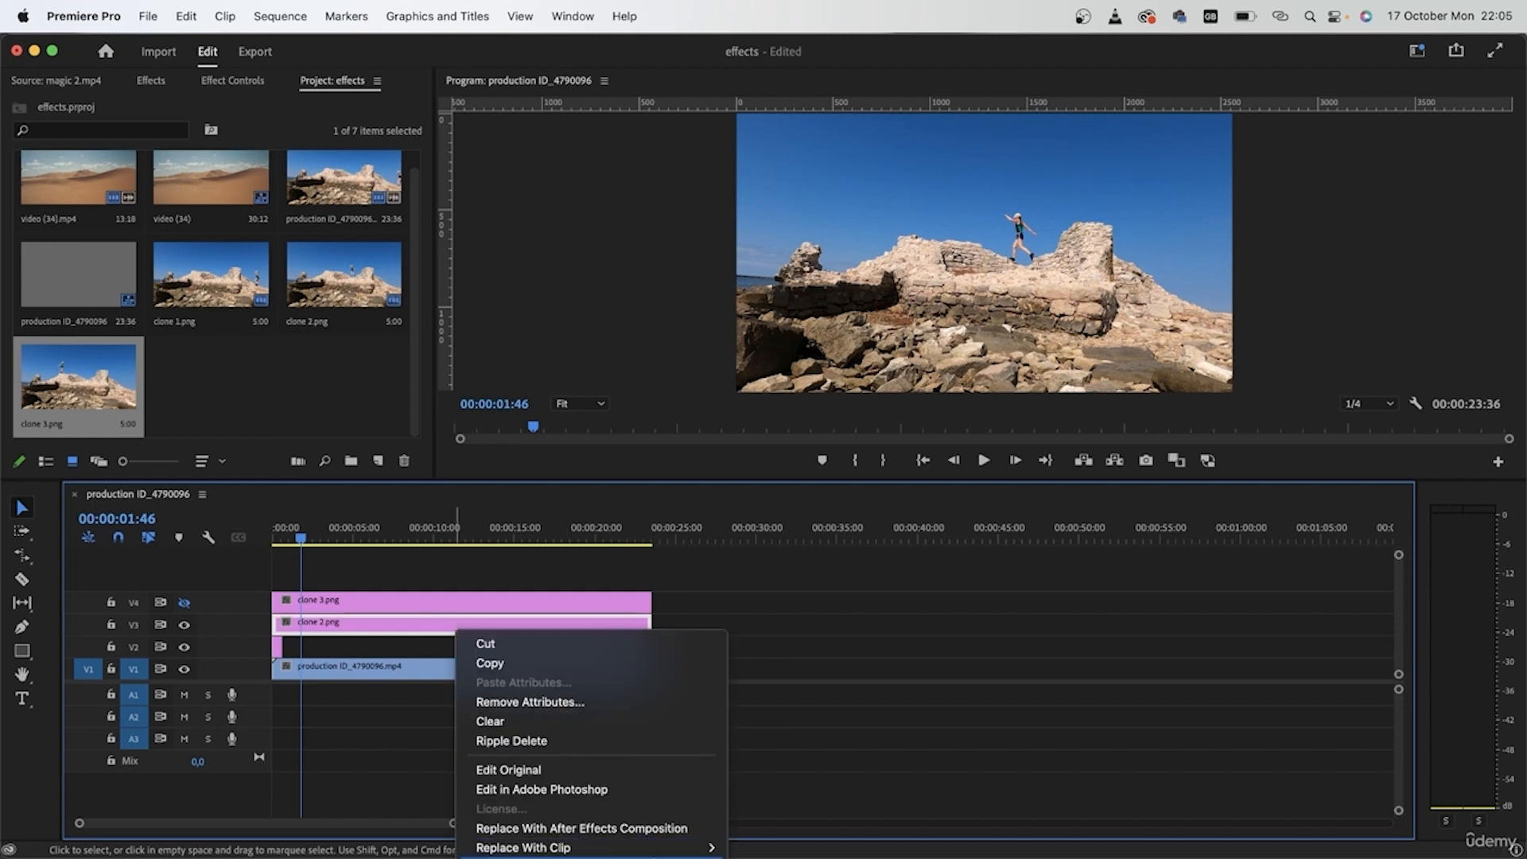
{"action": "left_click", "coordinate": [637, 792]}
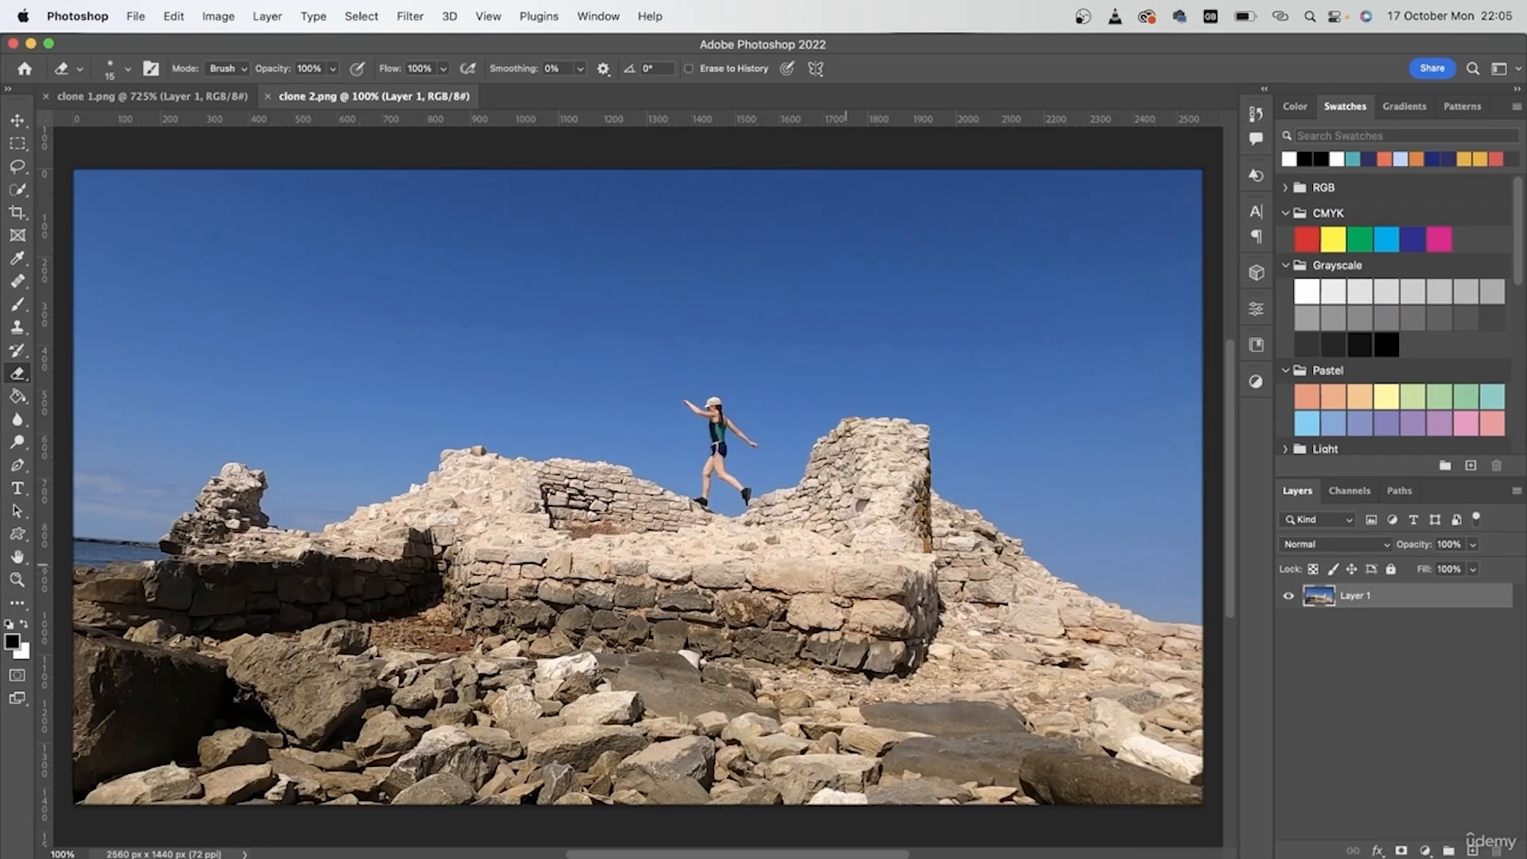
- Select the runner in clone 2.png with the Quick Selection tool, from her top down to both shoes
{"action": "scroll", "coordinate": [648, 487], "scroll_direction": "up", "scroll_amount": 5}
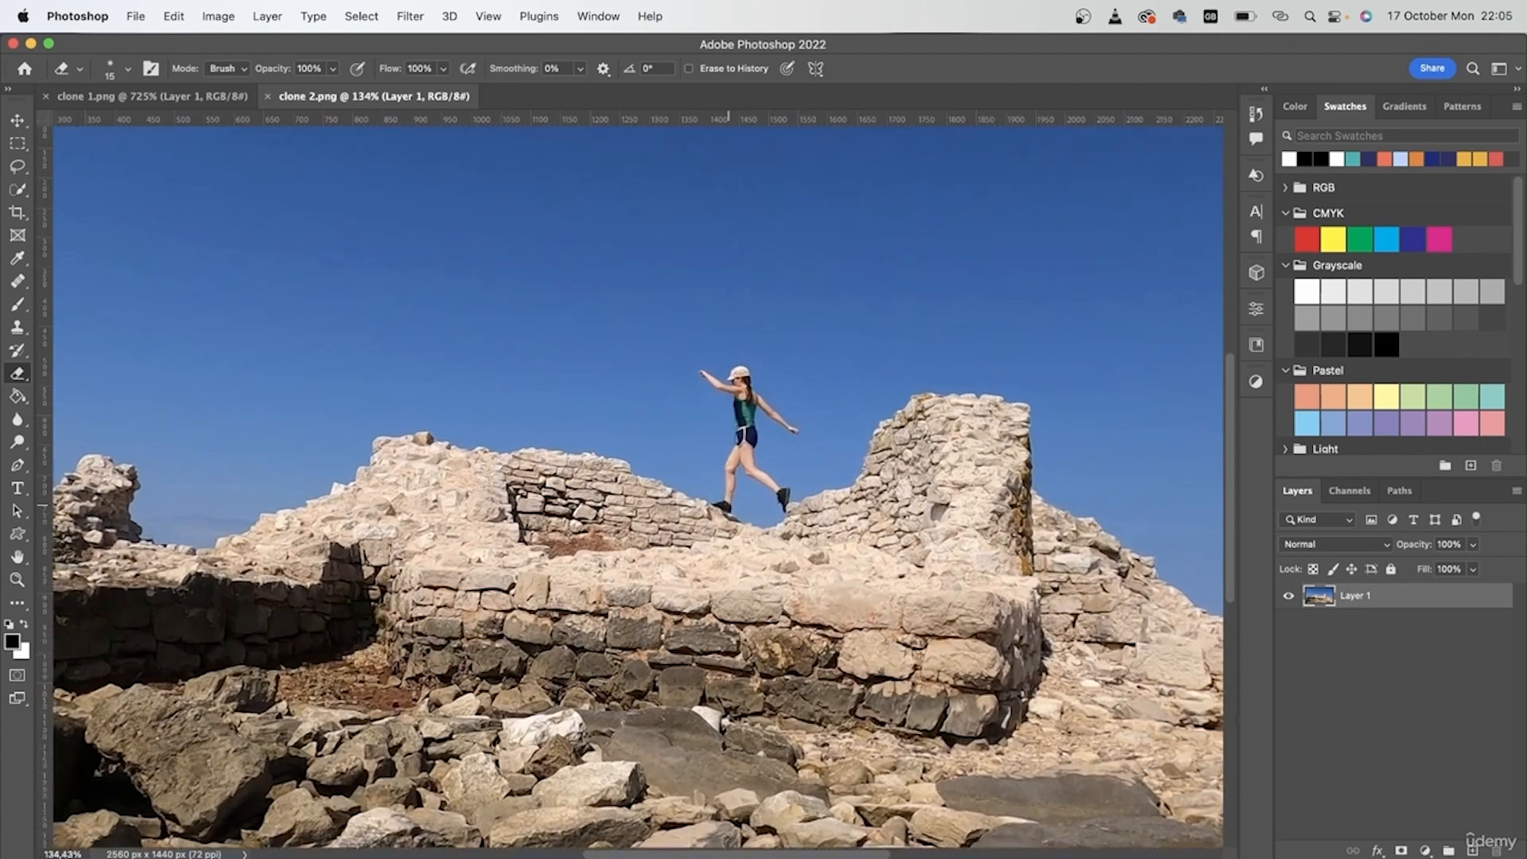
{"action": "scroll", "coordinate": [871, 307], "scroll_direction": "up", "scroll_amount": 3}
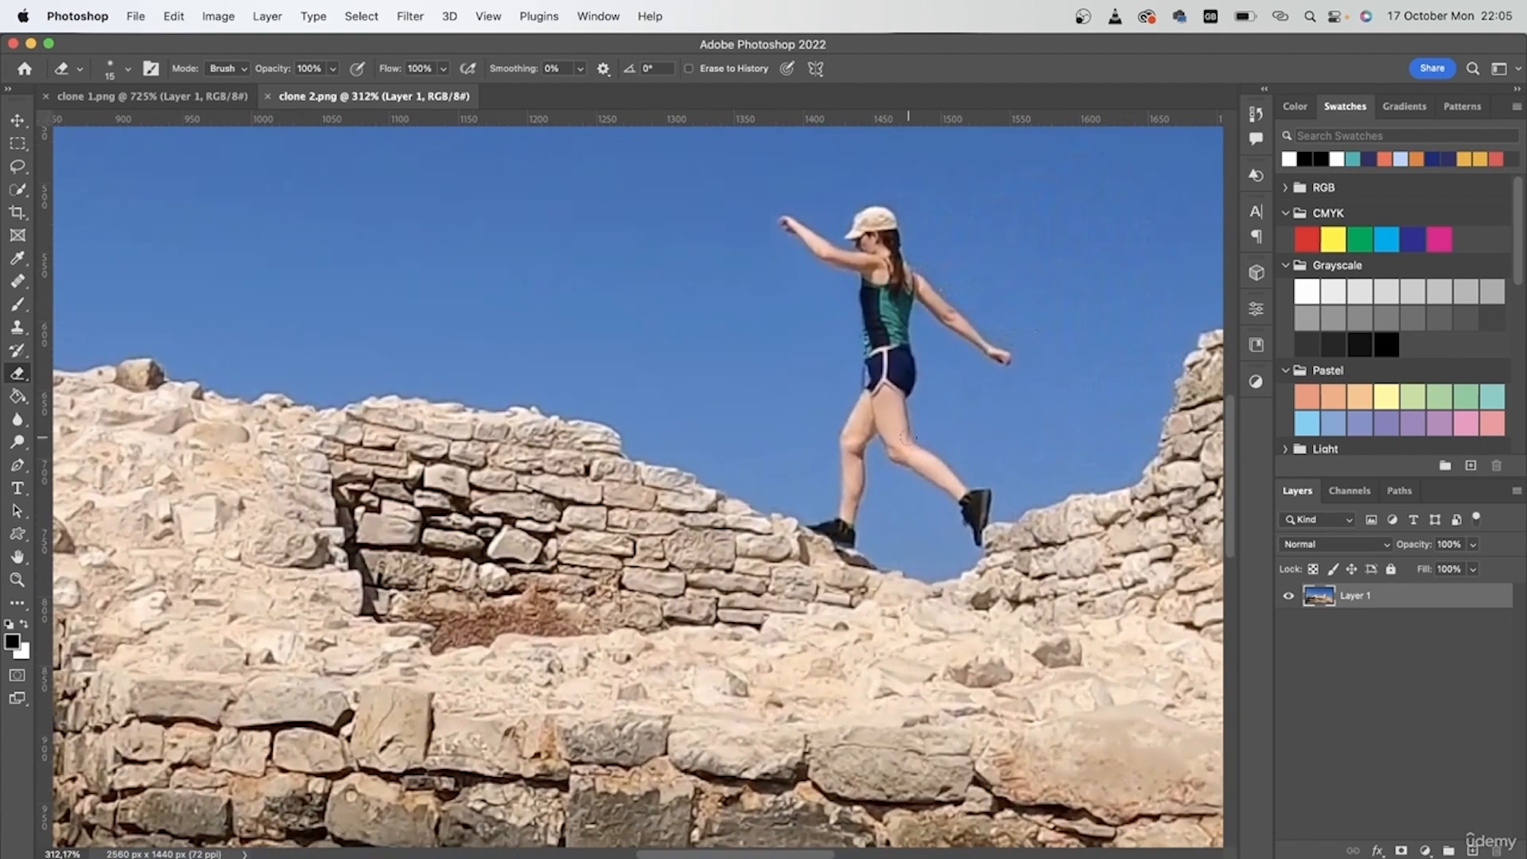
{"action": "key", "text": "w"}
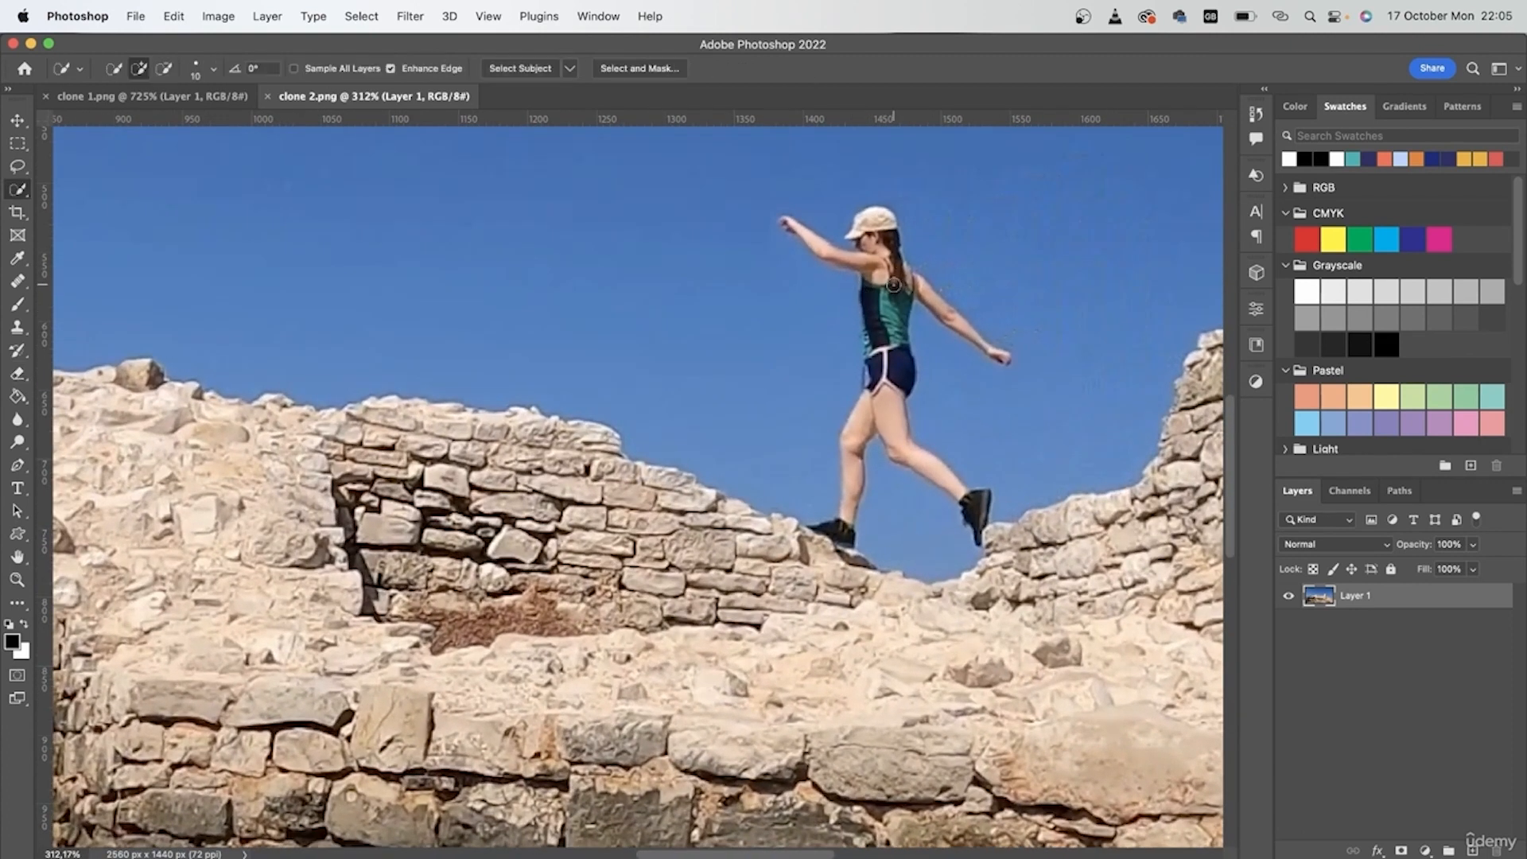
{"action": "mouse_move", "coordinate": [893, 262]}
{"action": "left_mouse_down"}
{"action": "mouse_move", "coordinate": [875, 429]}
{"action": "mouse_move", "coordinate": [959, 492]}
{"action": "mouse_move", "coordinate": [861, 449]}
{"action": "mouse_move", "coordinate": [849, 526]}
{"action": "left_mouse_up"}
{"action": "left_click", "coordinate": [983, 505]}
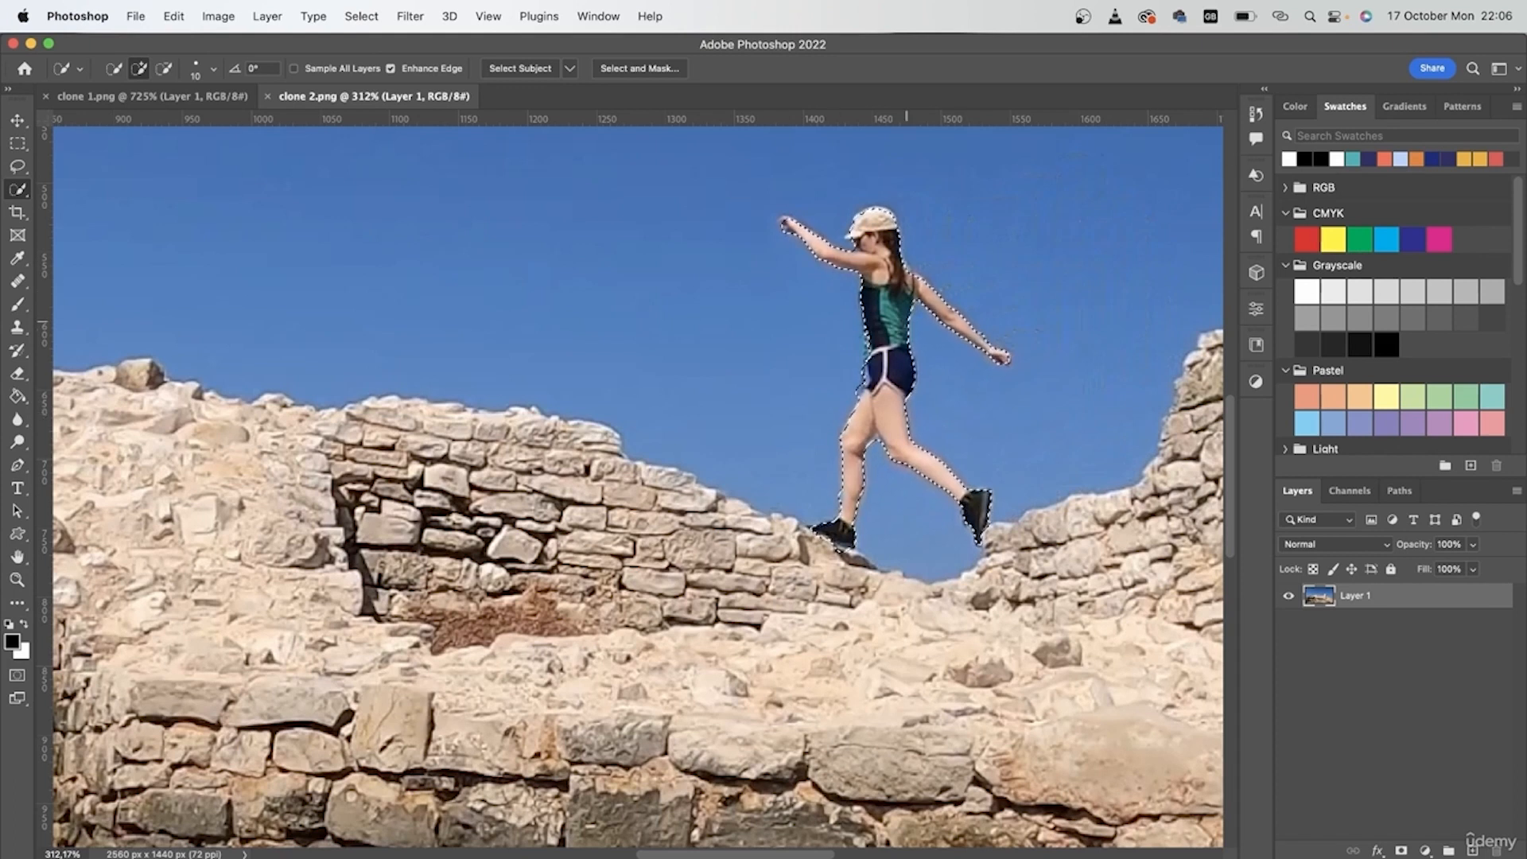
- Invert the selection, delete the background around the runner, and save clone 2.png
{"action": "right_click", "coordinate": [876, 324]}
{"action": "left_click", "coordinate": [1004, 357]}
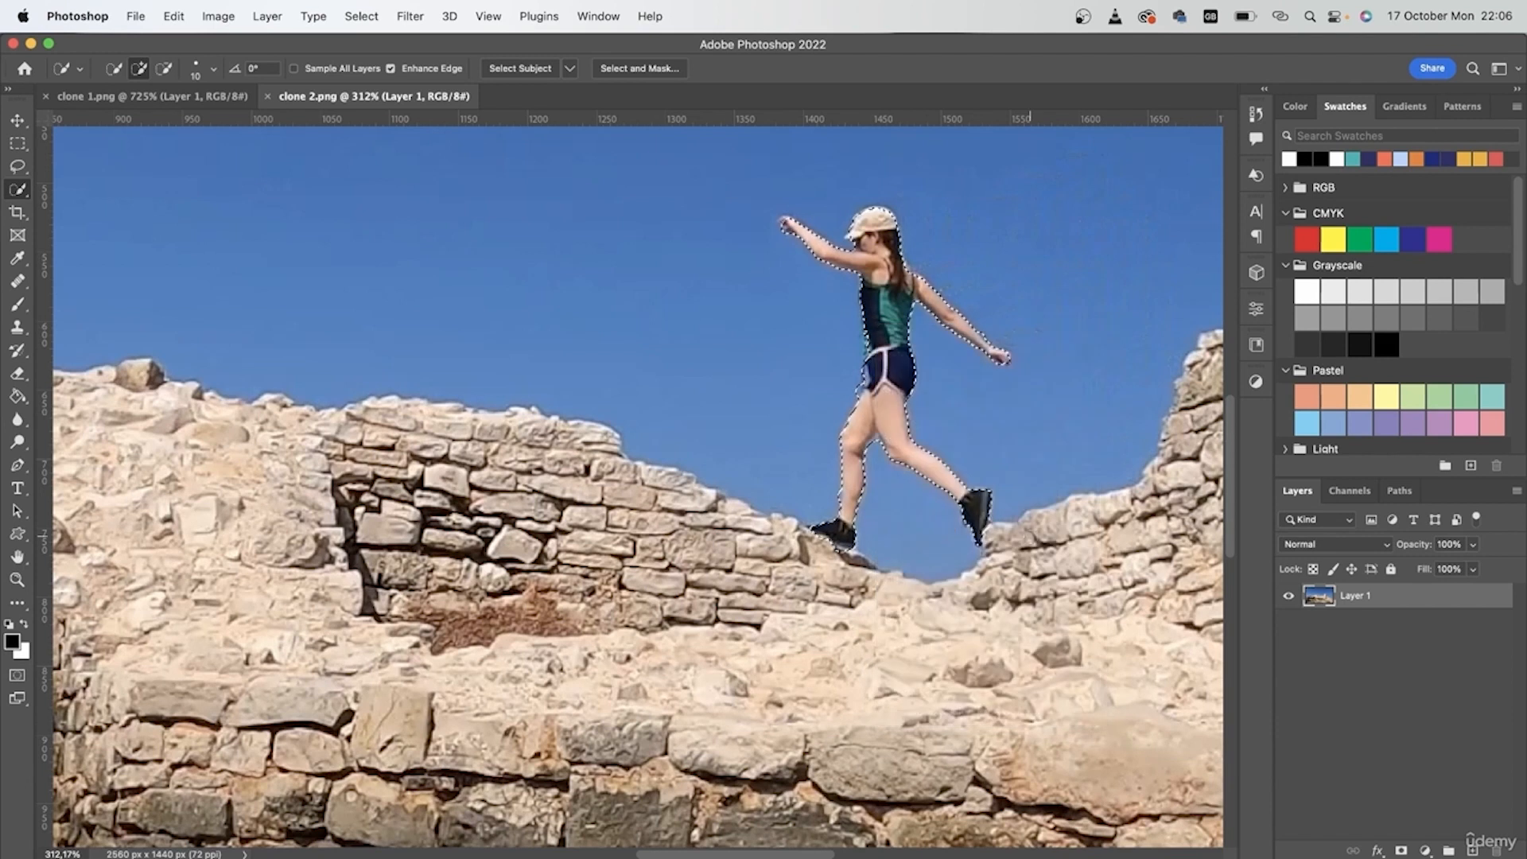
{"action": "key", "text": "Delete"}
{"action": "key", "text": "super+d"}
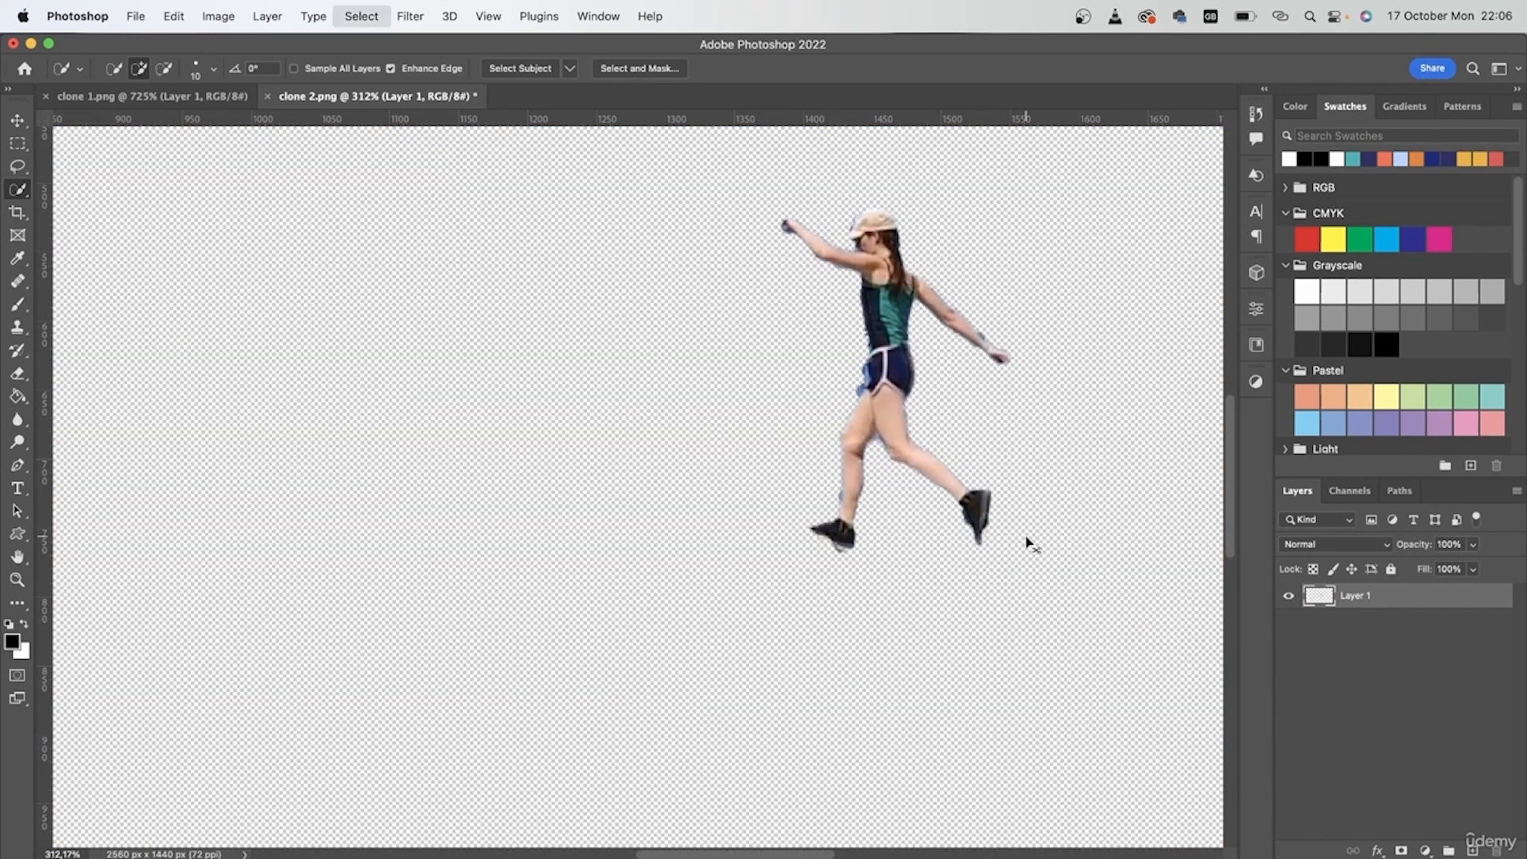
{"action": "key", "text": "super+s"}
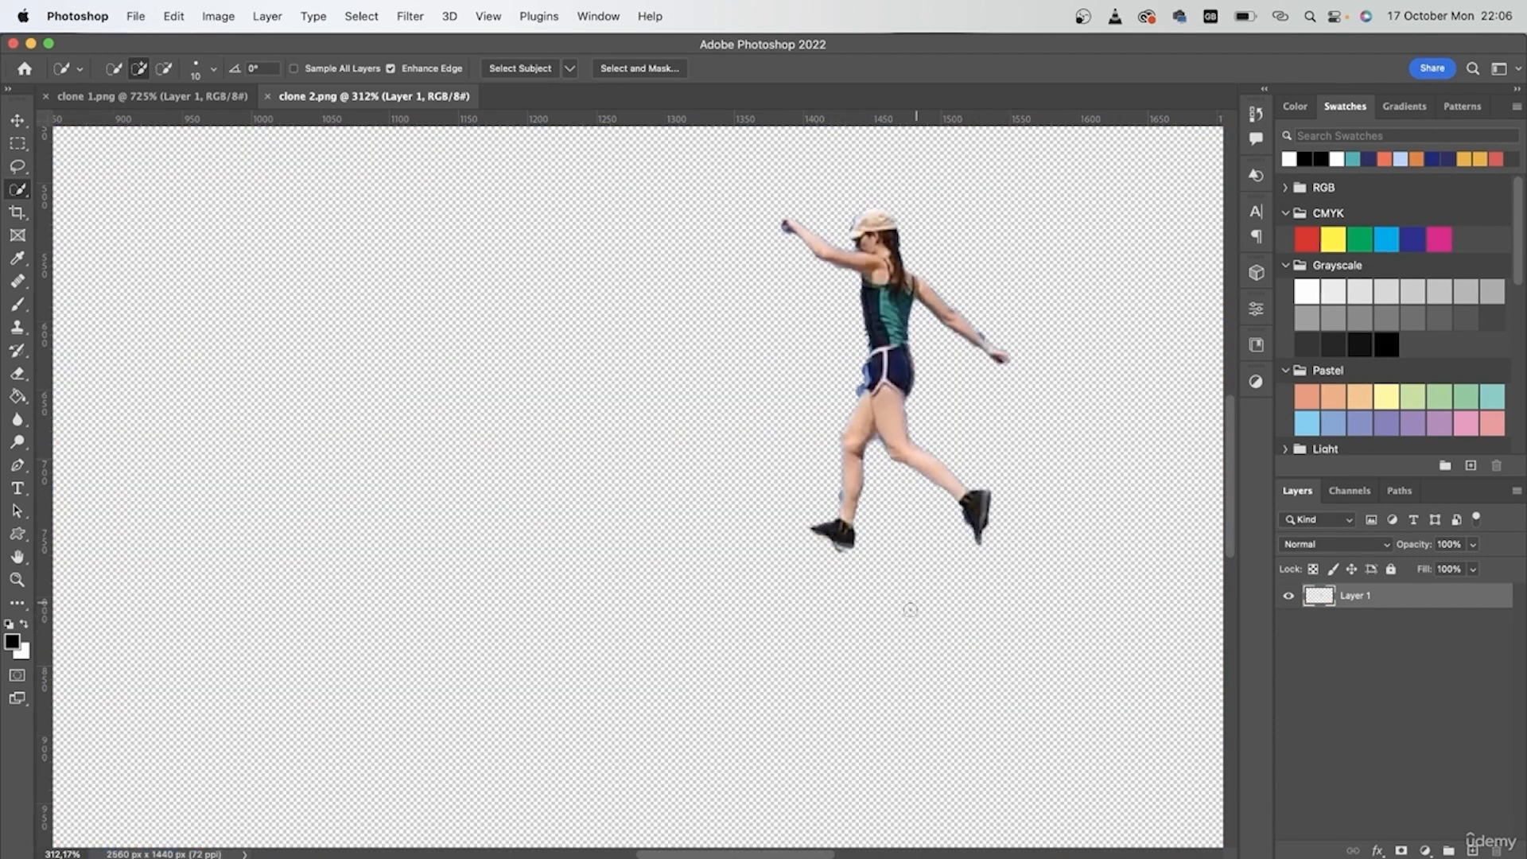
- Switch to Premiere Pro, split clone 2.png at 00:00:06:51 and delete the part after it
{"action": "key", "text": "super+Tab"}
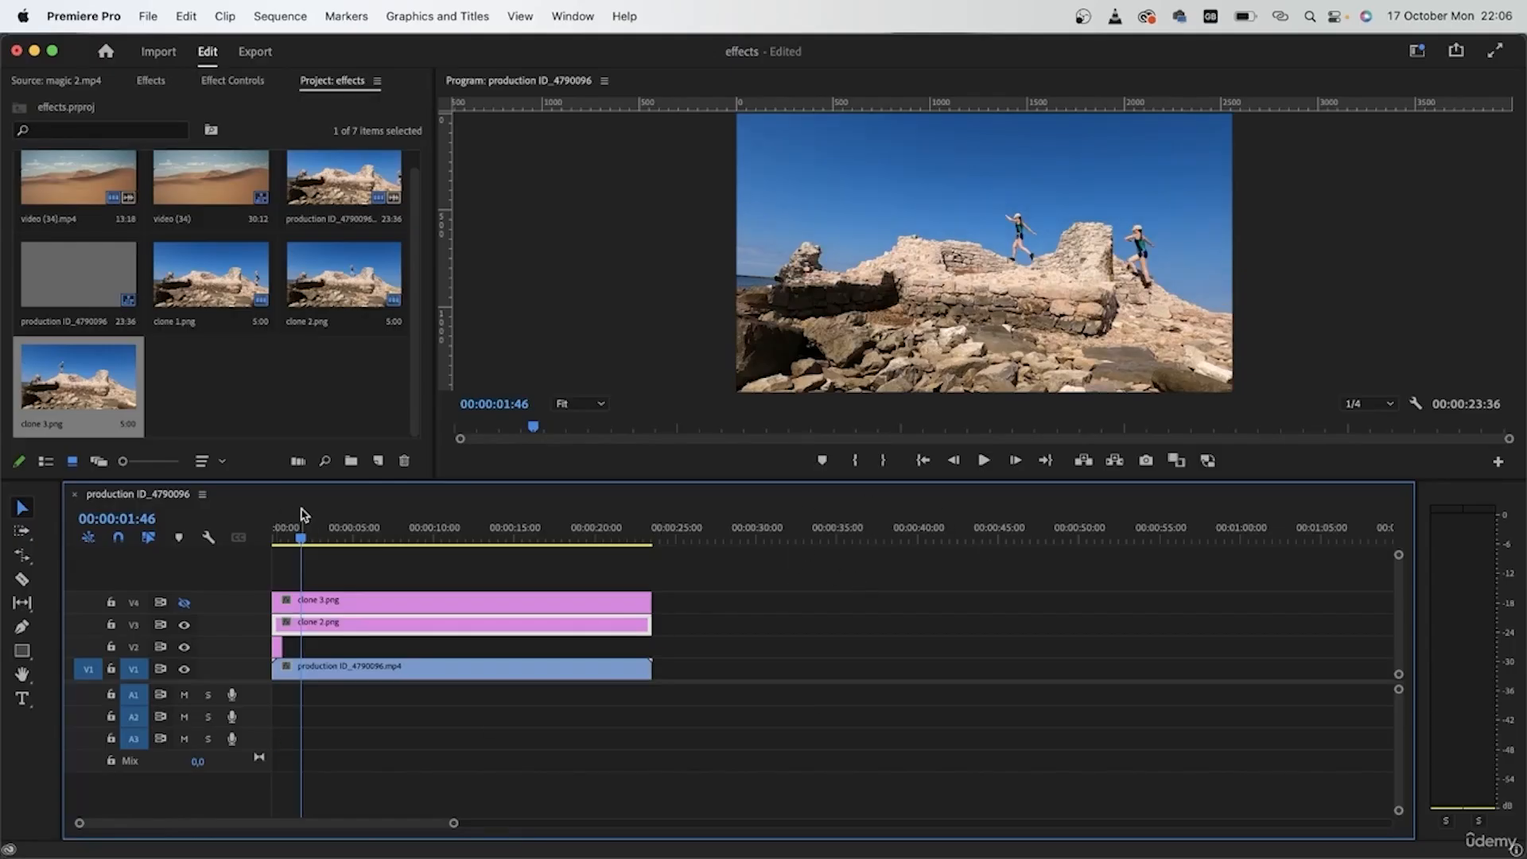
{"action": "left_click_drag", "start_coordinate": [302, 549], "coordinate": [384, 574]}
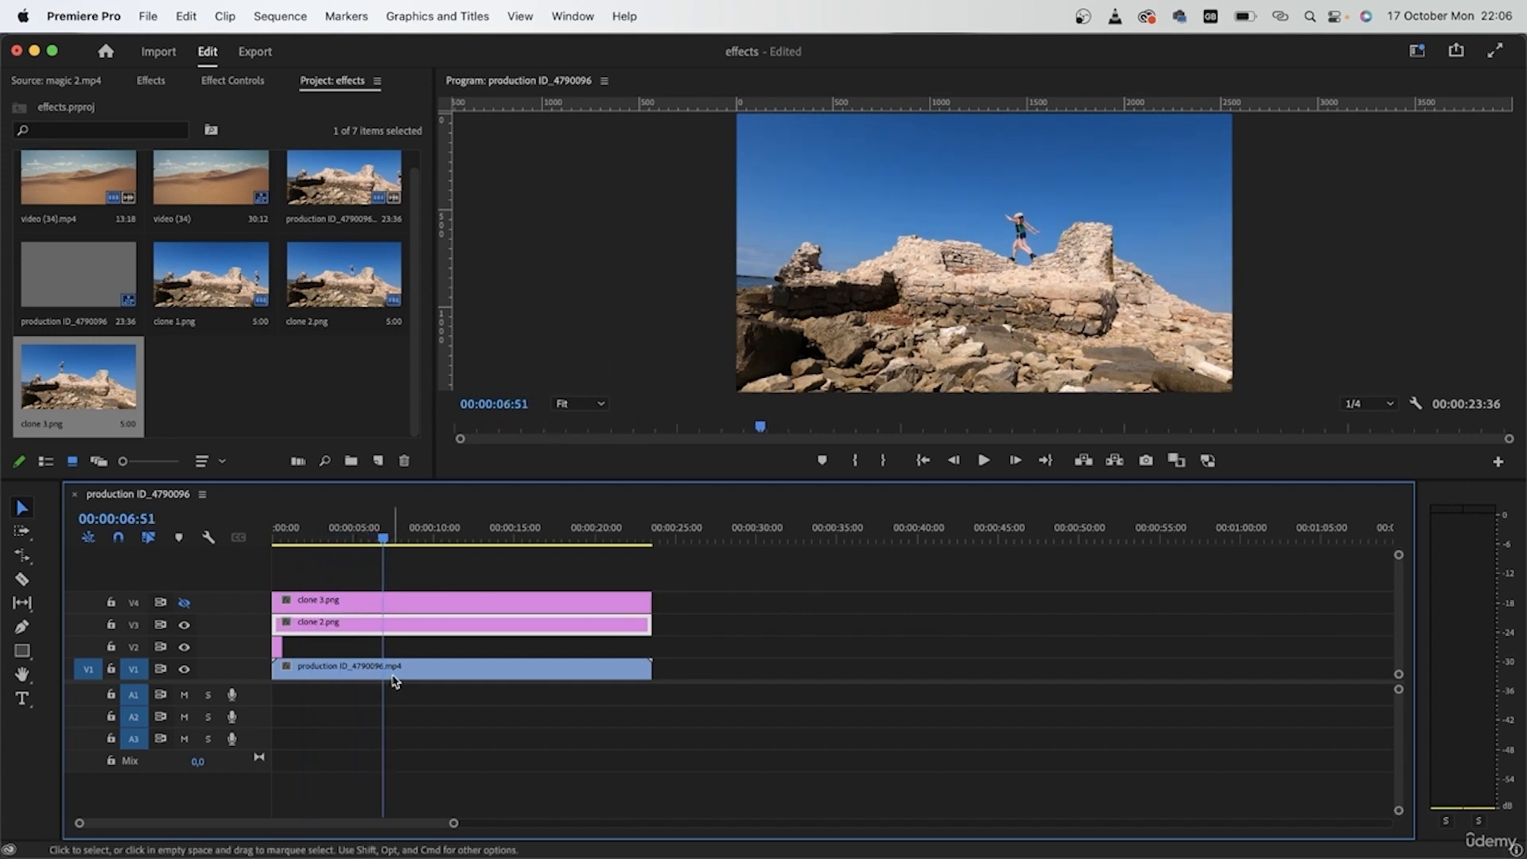
{"action": "key", "text": "super+k"}
{"action": "left_click", "coordinate": [422, 624]}
{"action": "key", "text": "Delete"}
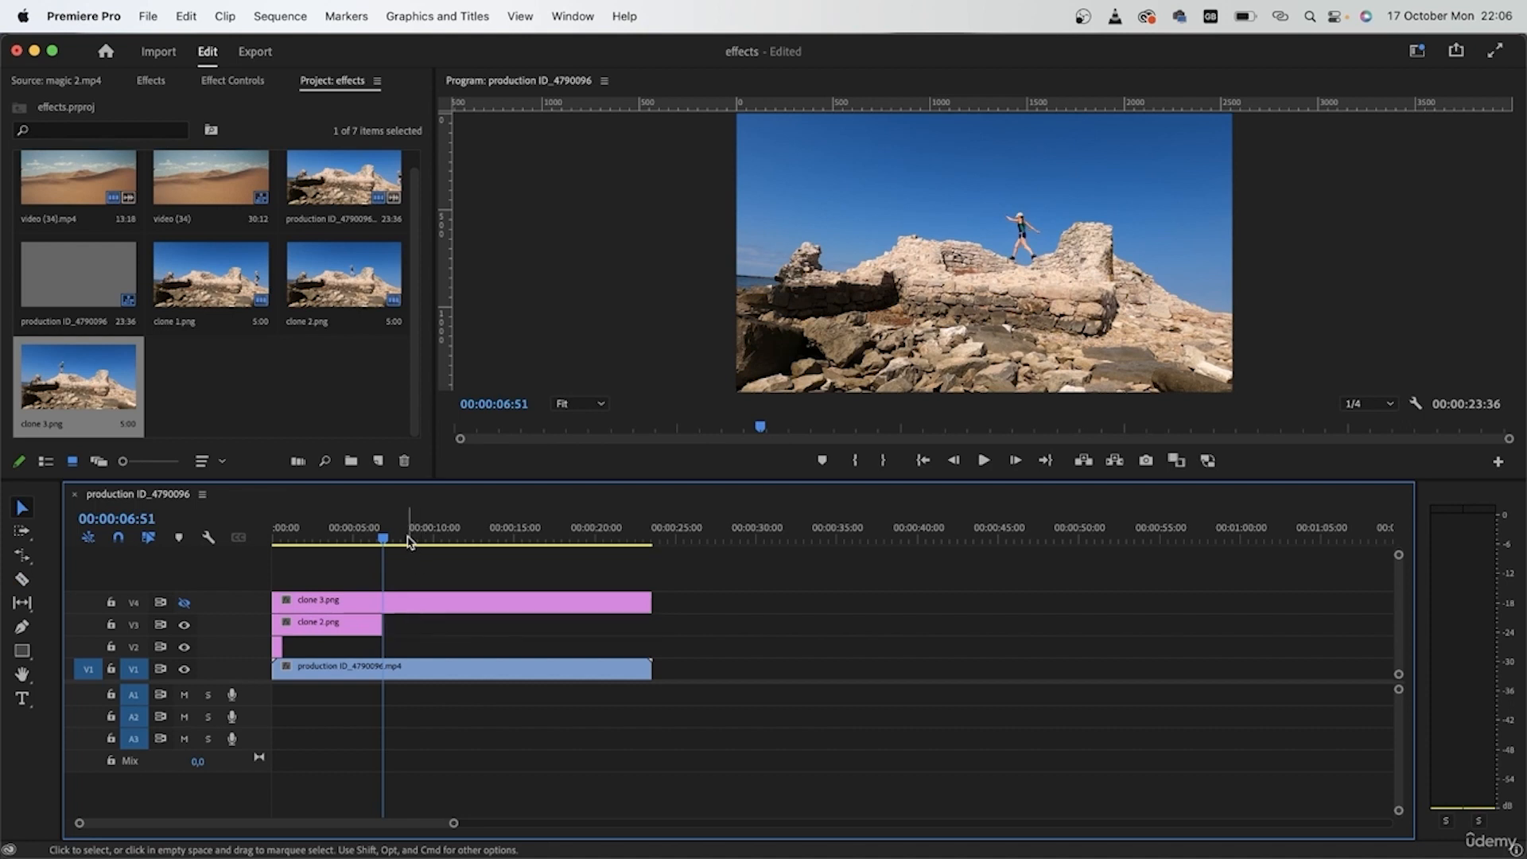
- Show the track with clone 3.png again and open that still for editing in Photoshop
{"action": "mouse_move", "coordinate": [384, 531]}
{"action": "left_mouse_down"}
{"action": "mouse_move", "coordinate": [245, 529]}
{"action": "mouse_move", "coordinate": [379, 532]}
{"action": "mouse_move", "coordinate": [398, 555]}
{"action": "mouse_move", "coordinate": [463, 569]}
{"action": "mouse_move", "coordinate": [435, 545]}
{"action": "left_mouse_up"}
{"action": "left_click", "coordinate": [184, 602]}
{"action": "left_click", "coordinate": [479, 608]}
{"action": "right_click", "coordinate": [482, 607]}
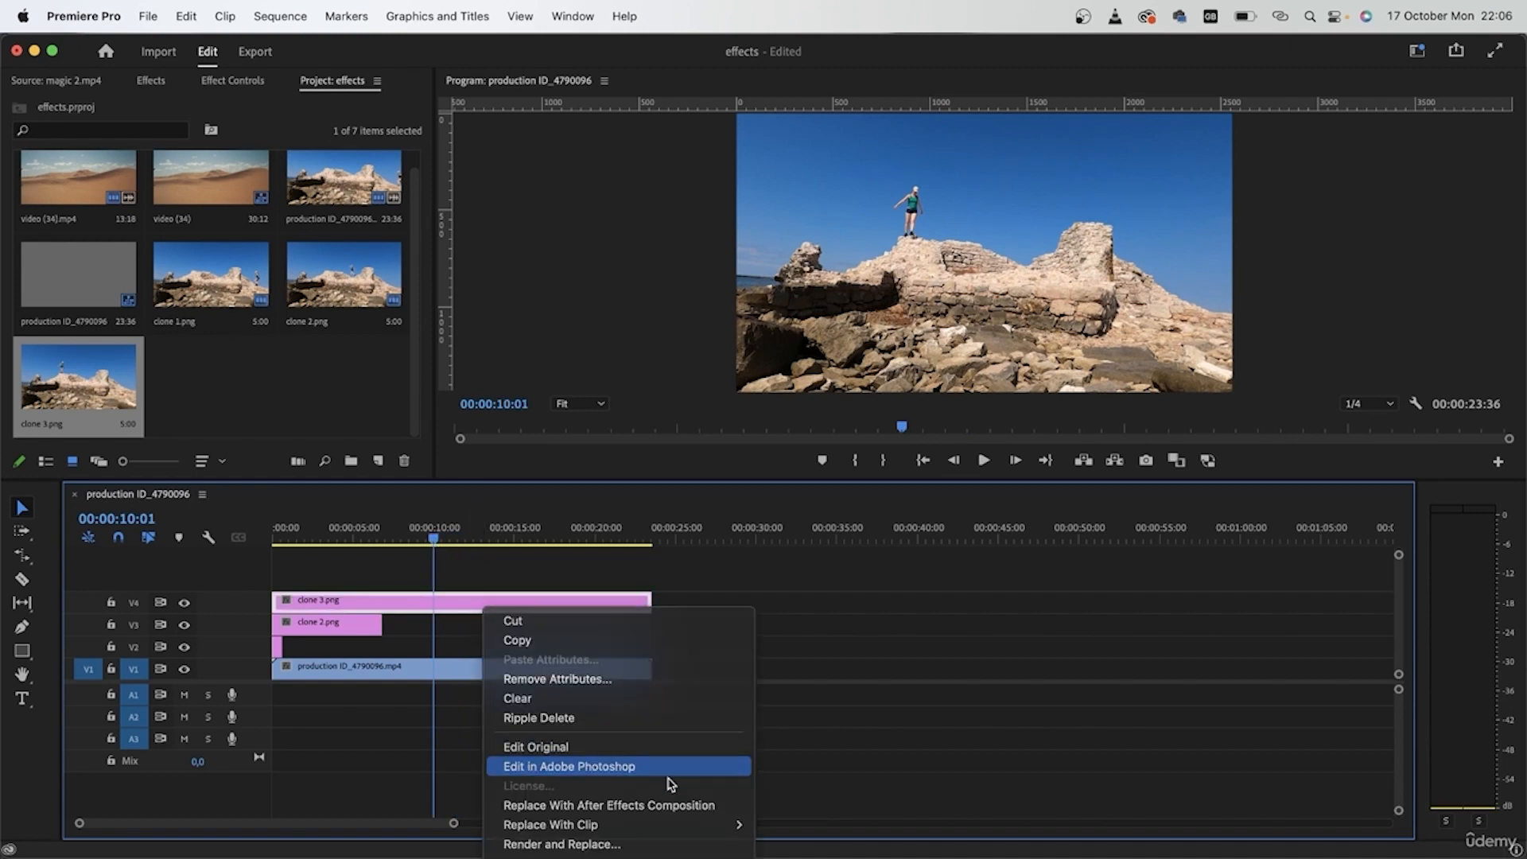
{"action": "left_click", "coordinate": [628, 767]}
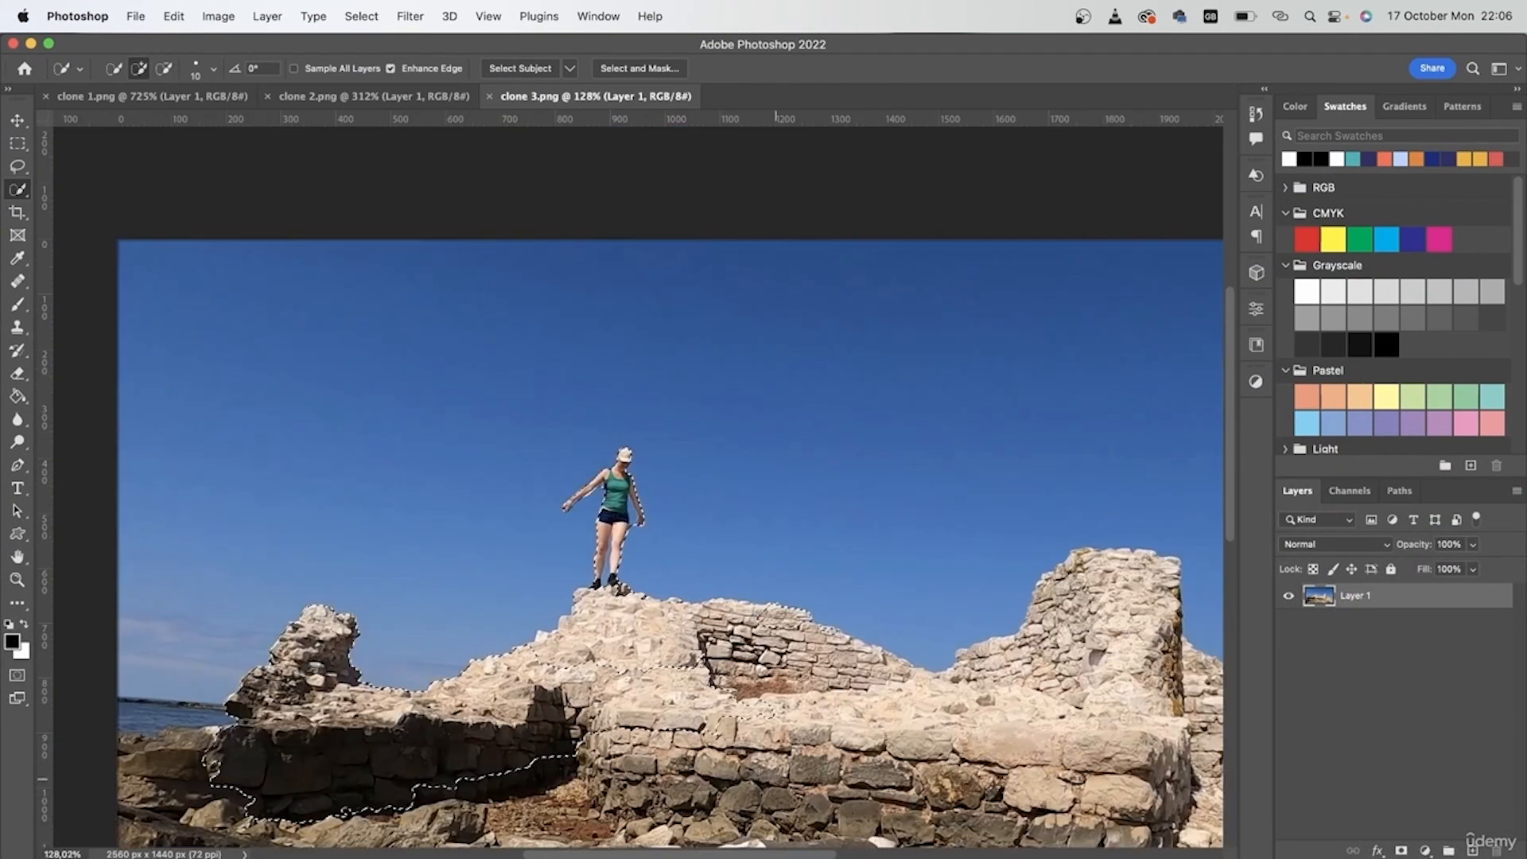
- Limit the selection in clone 3.png to the standing runner, invert it, and delete the background around her
{"action": "scroll", "coordinate": [638, 489], "scroll_direction": "down", "scroll_amount": 5}
{"action": "scroll", "coordinate": [703, 716], "scroll_direction": "up", "scroll_amount": 5}
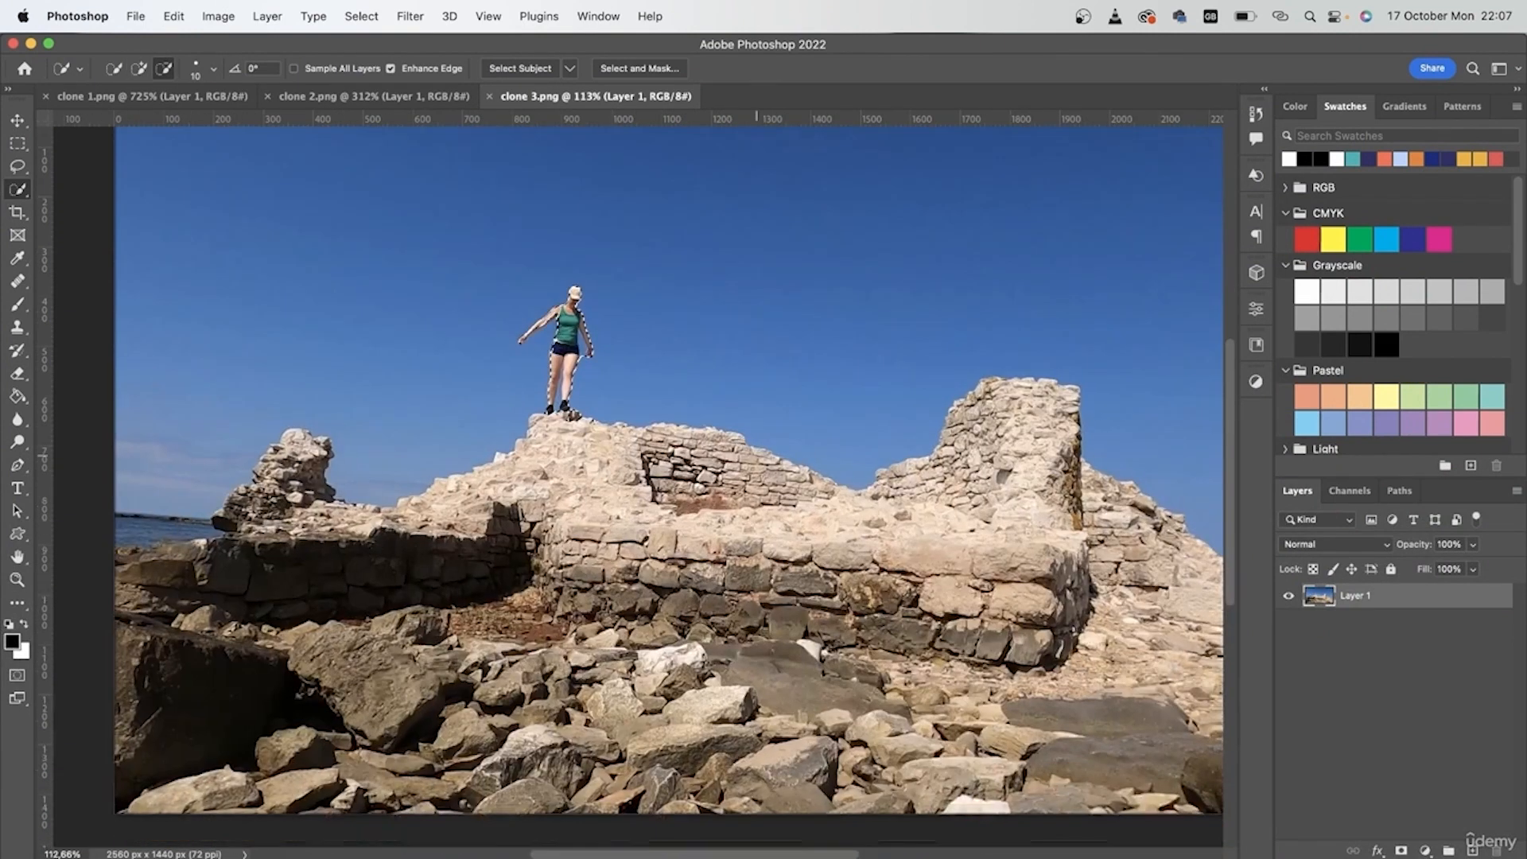
{"action": "scroll", "coordinate": [555, 318], "scroll_direction": "up", "scroll_amount": 3}
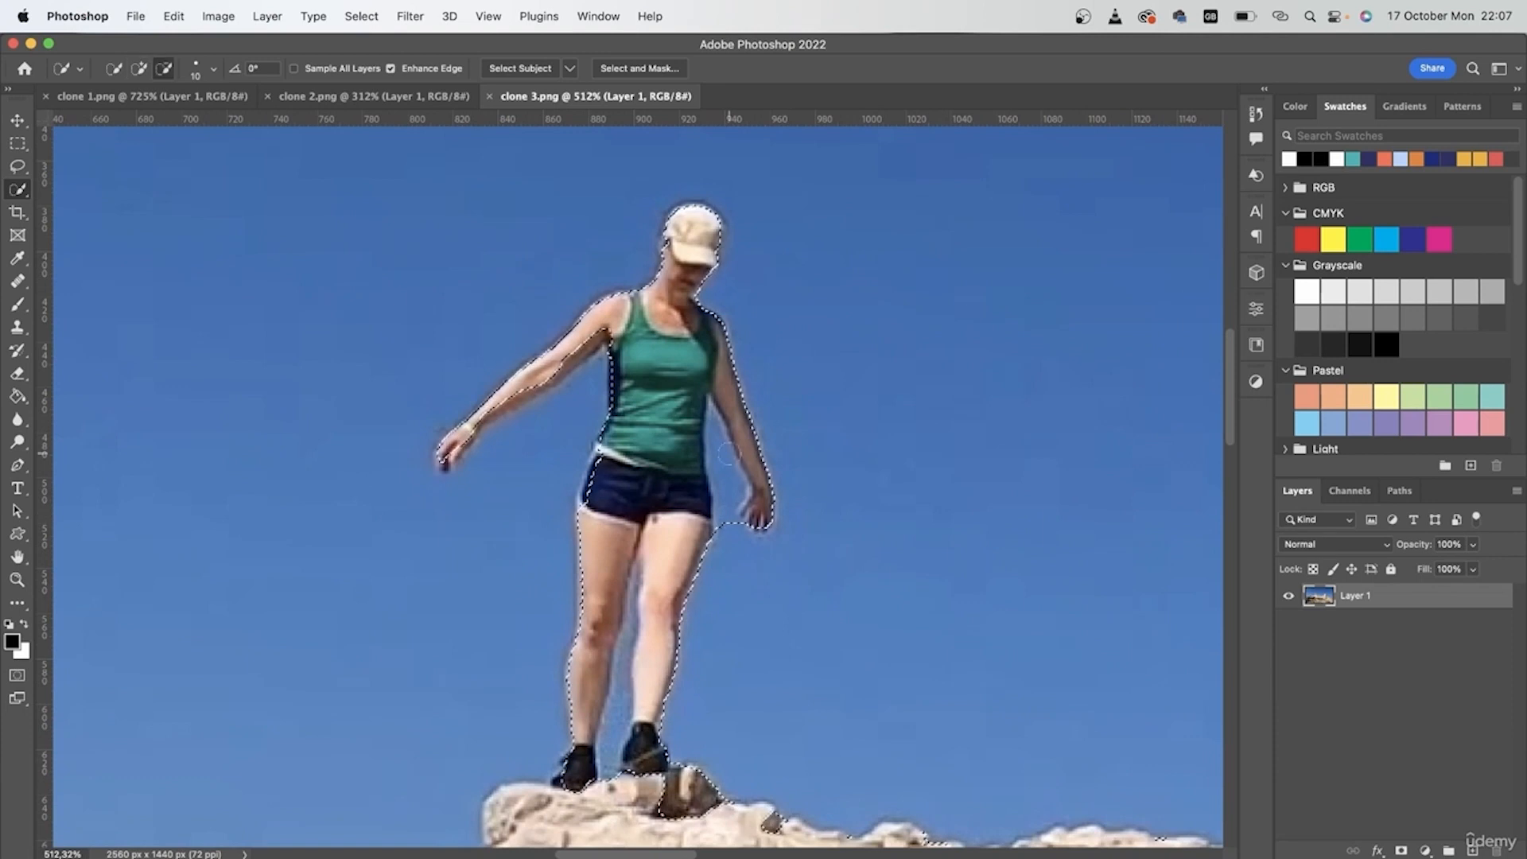
{"action": "right_click", "coordinate": [631, 402]}
{"action": "left_click", "coordinate": [738, 481]}
{"action": "key", "text": "BackSpace"}
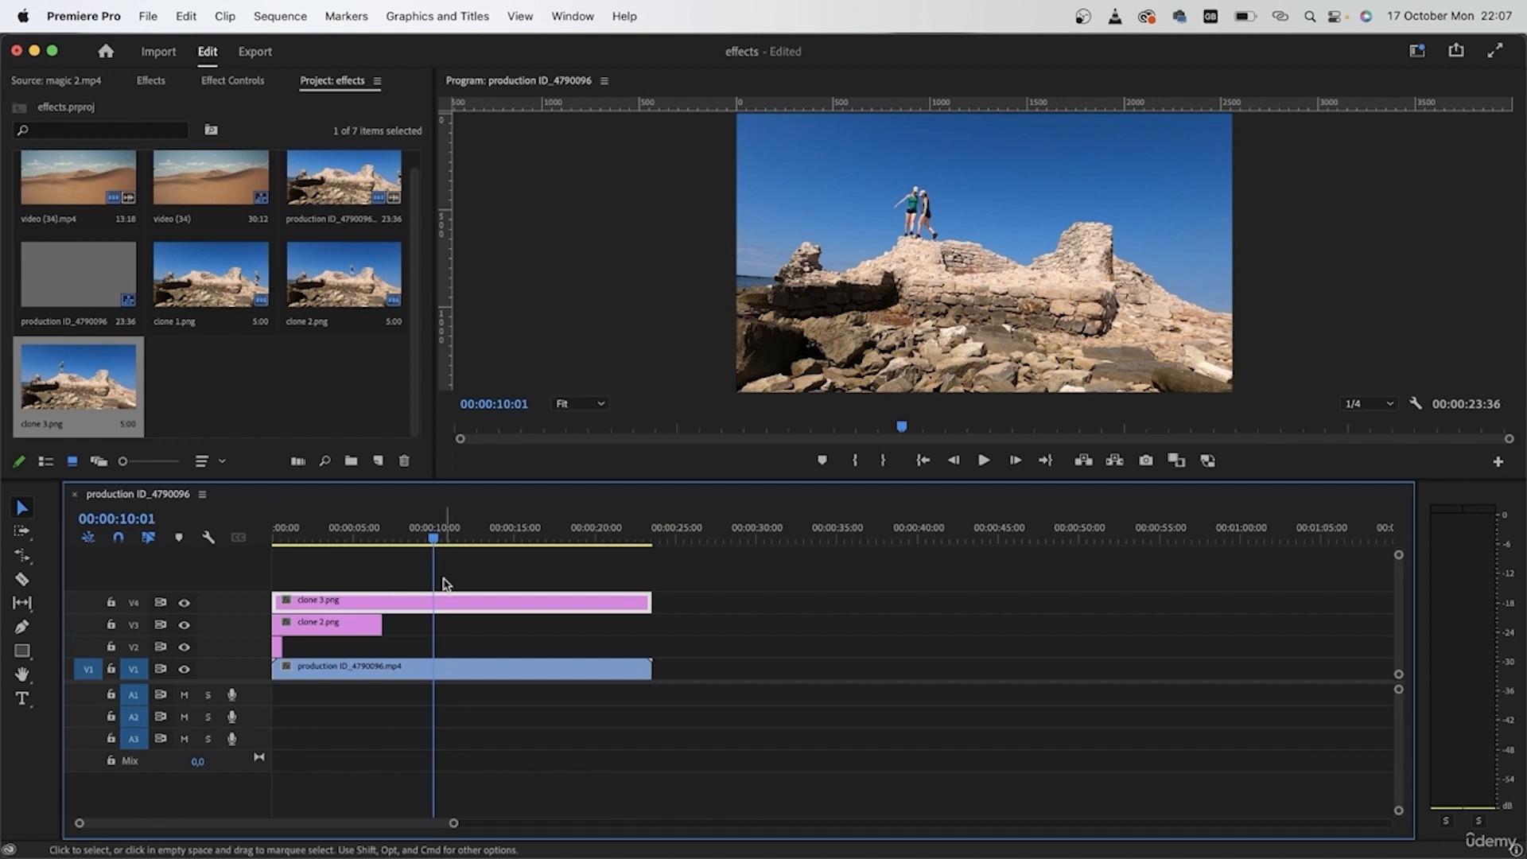
- Cut off clone 3.png where the runner reaches her clone, and play the sequence from the start in the maximized preview
{"action": "left_click_drag", "start_coordinate": [438, 541], "coordinate": [448, 547]}
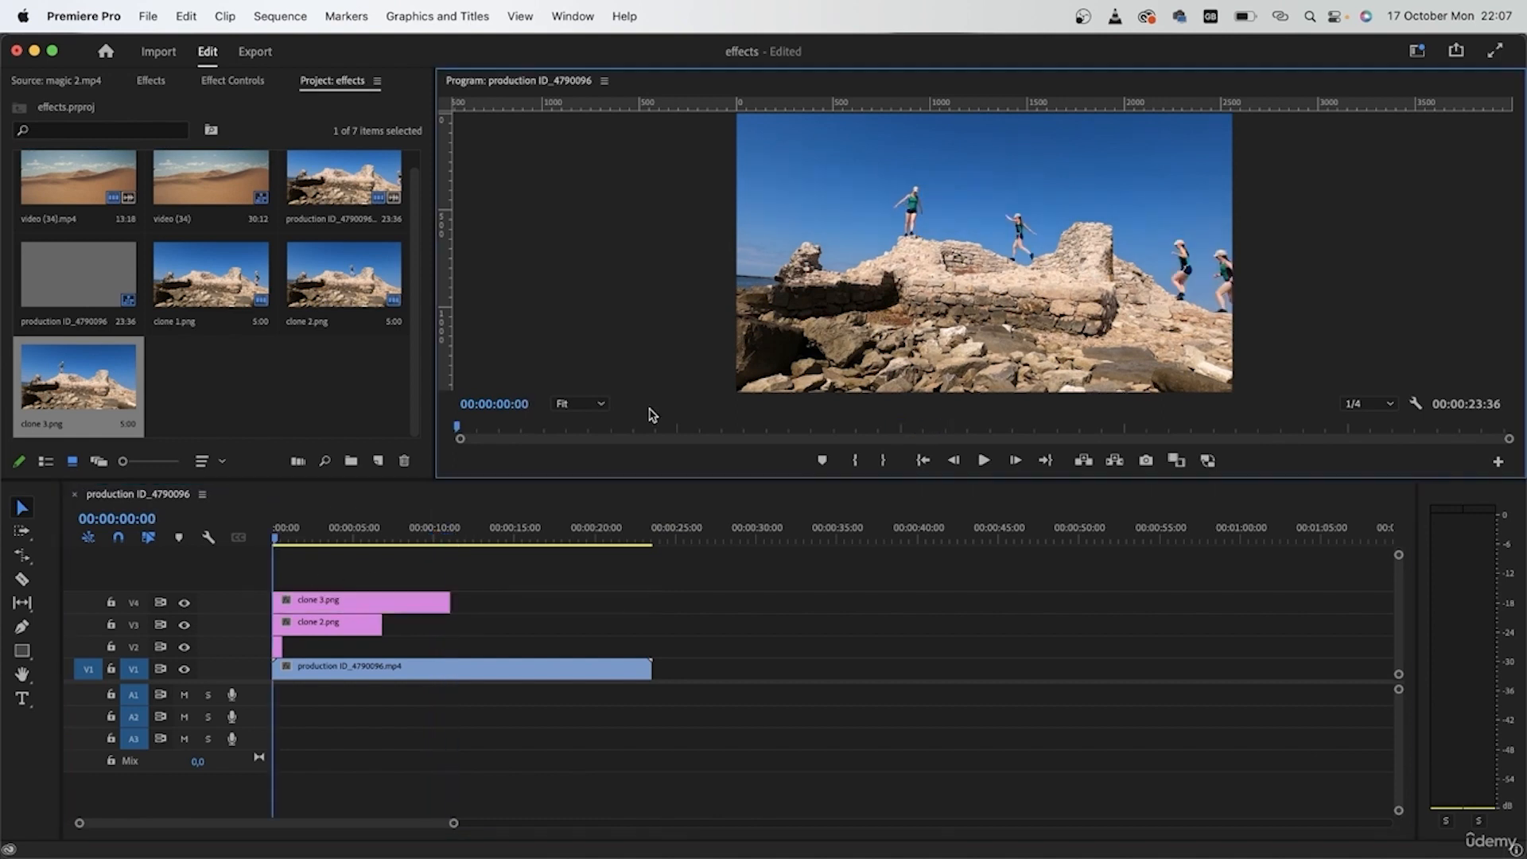
{"action": "key", "text": "grave"}
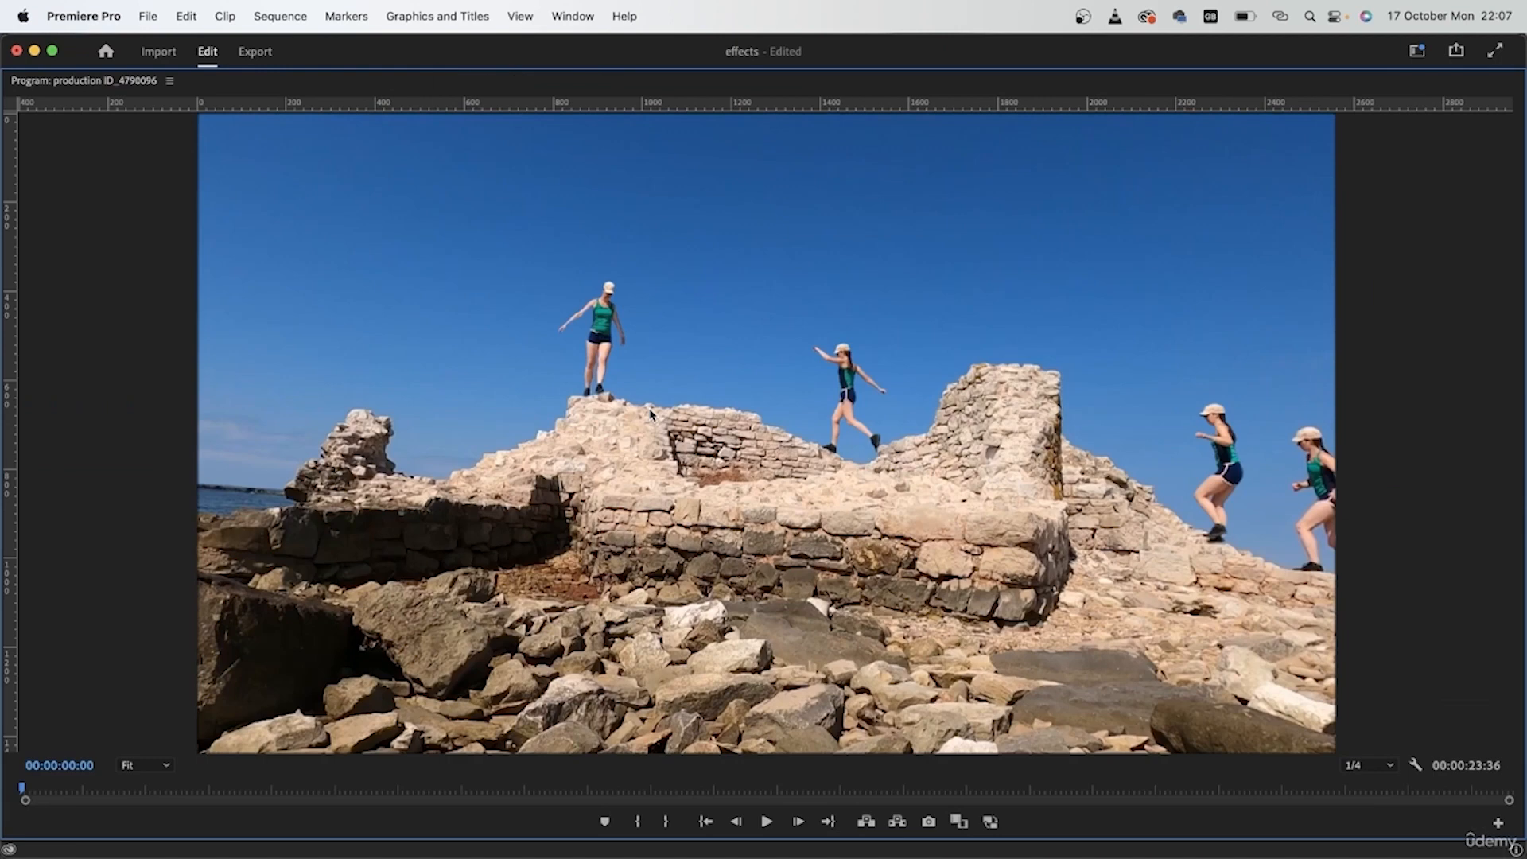
{"action": "key", "text": "space"}
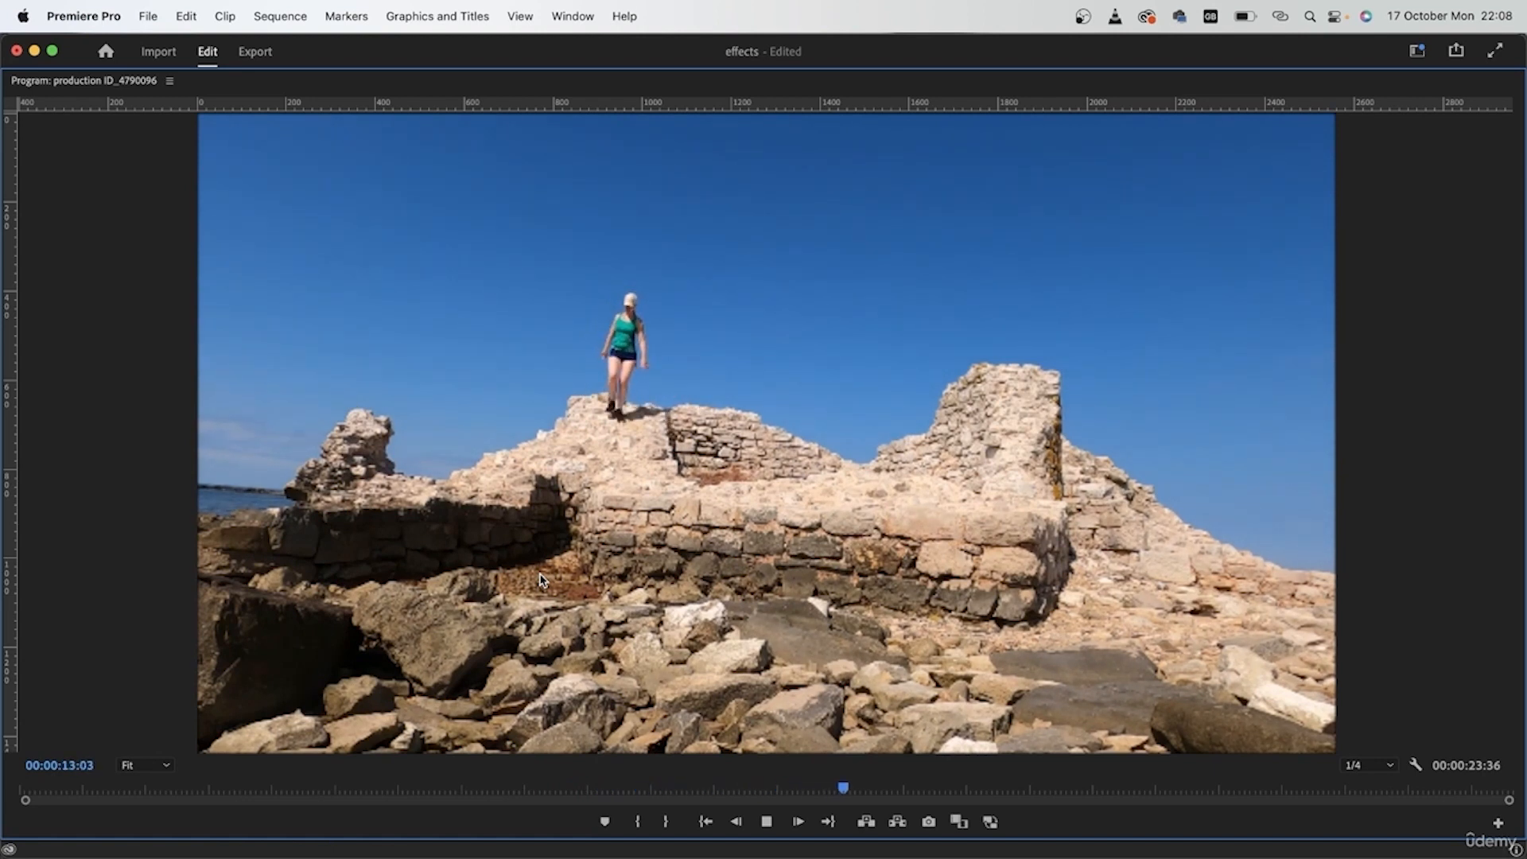
- Stop playback, restore the preview to its normal size, and return to the start of the sequence
{"action": "key", "text": "space"}
{"action": "key", "text": "grave"}
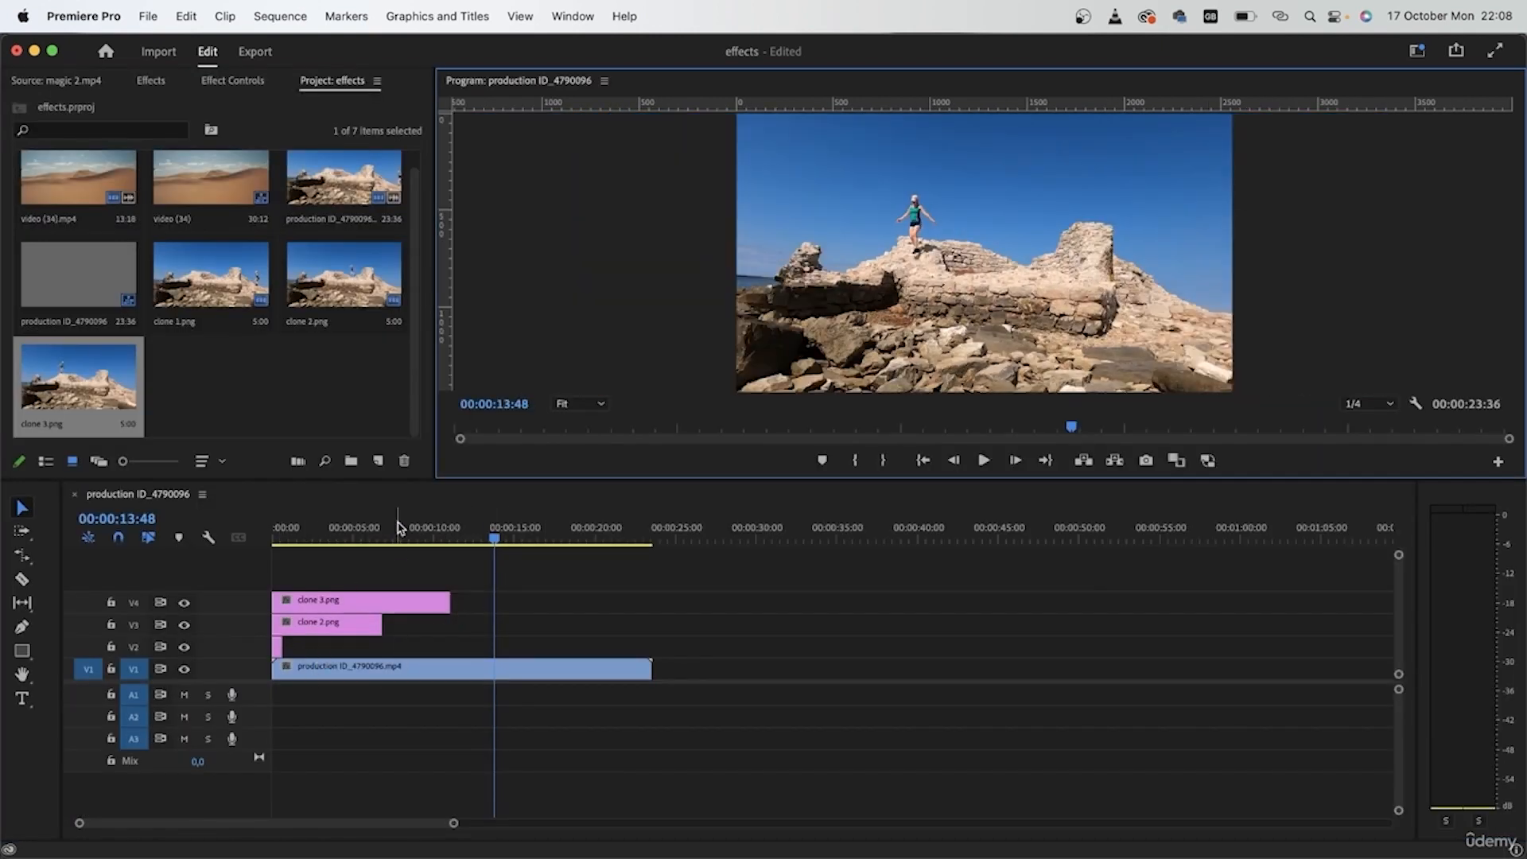
{"action": "left_click", "coordinate": [395, 632]}
{"action": "key", "text": "Home"}
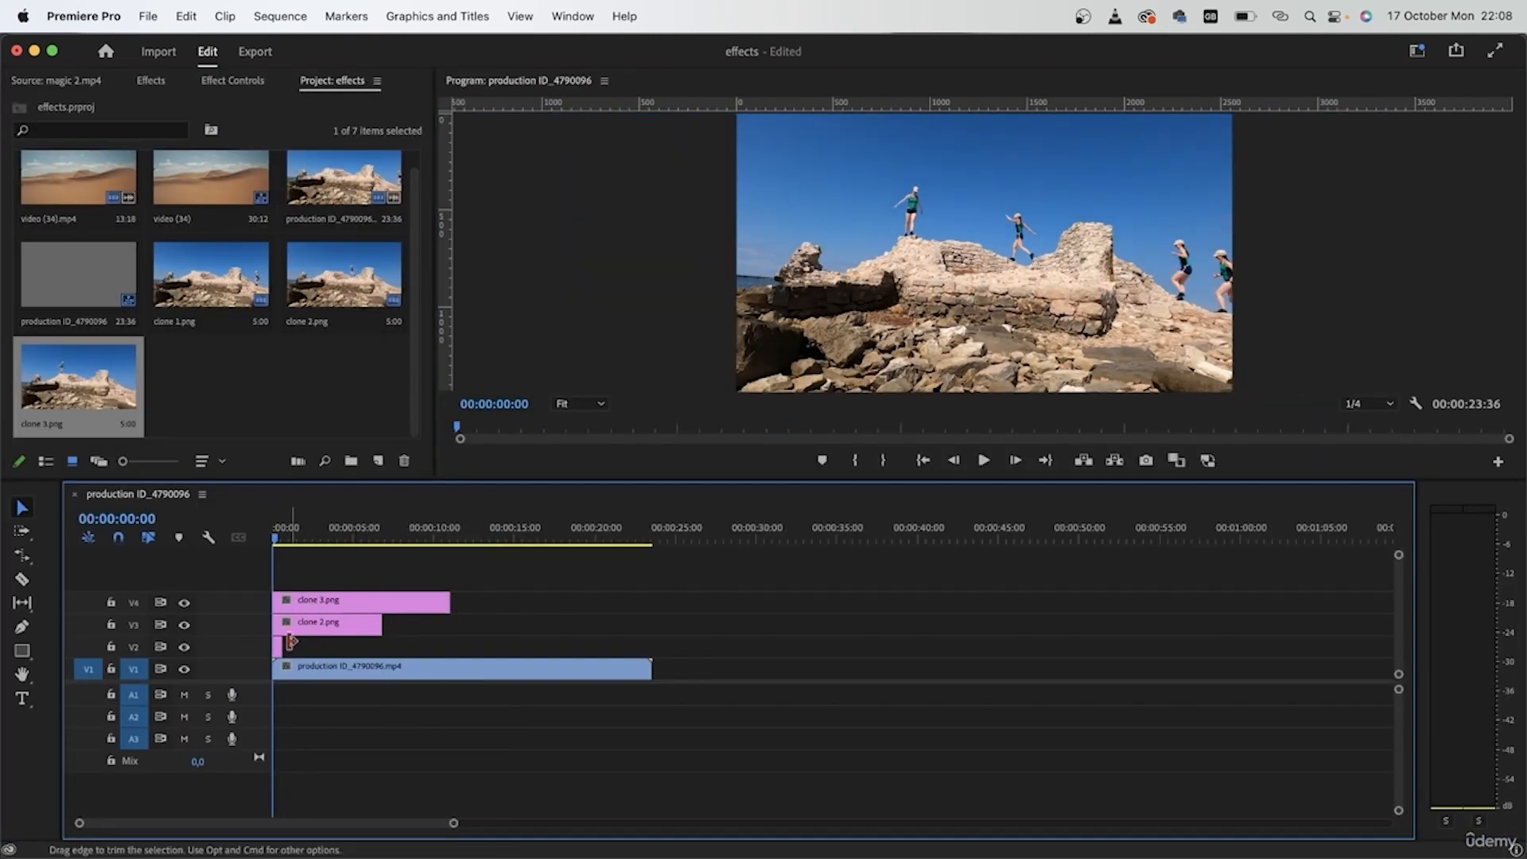
- Add a sequence marker at 00:00:00:36, where the runner reaches her first clone, and move clone 1.png to start there
{"action": "left_click", "coordinate": [277, 647]}
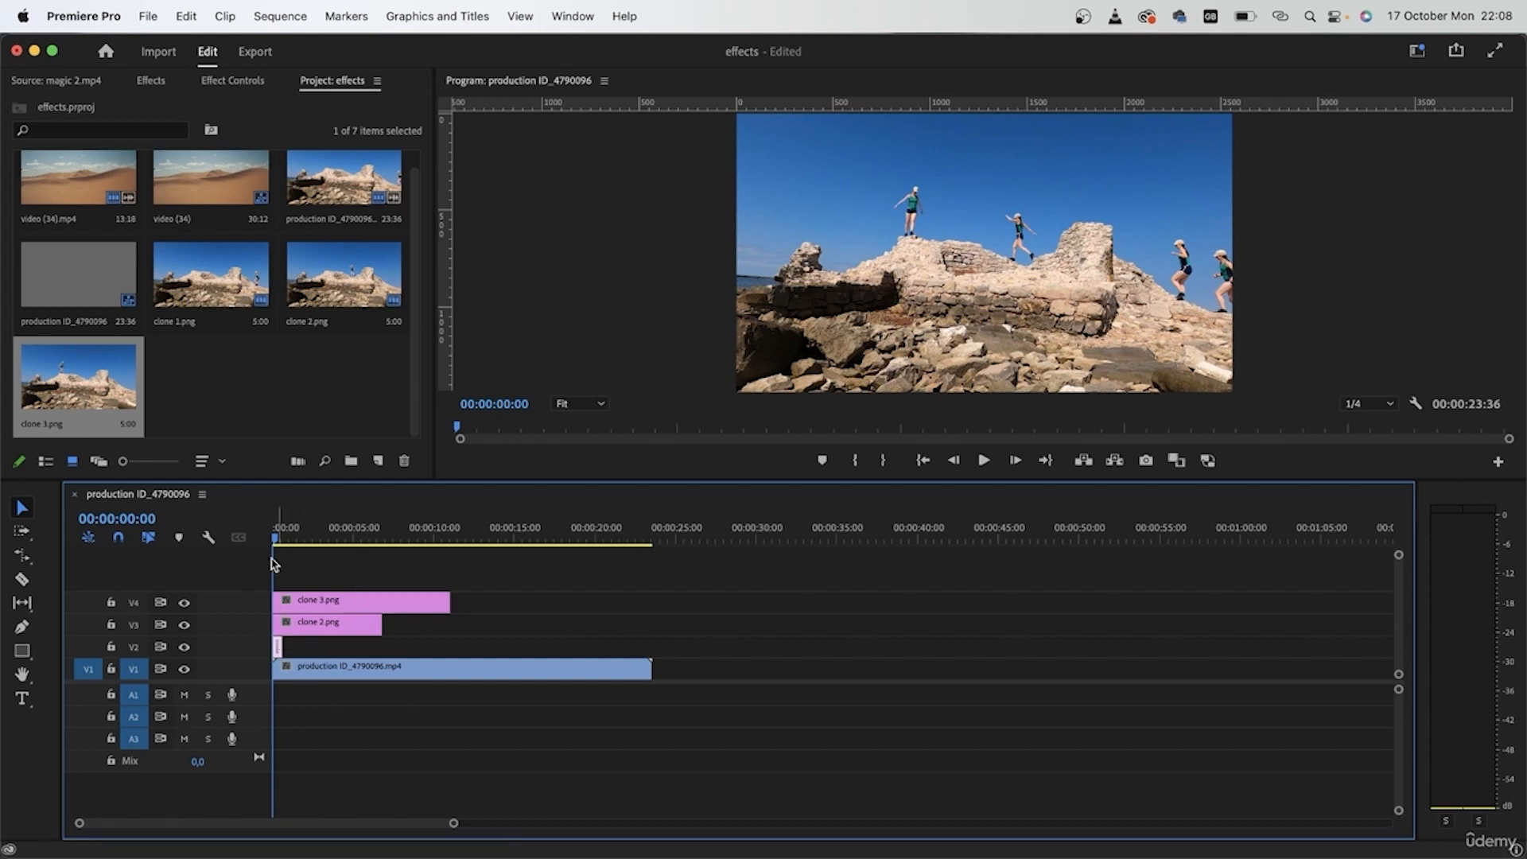
{"action": "key", "text": "space"}
{"action": "key", "text": "space"}
{"action": "key", "text": "="}
{"action": "key", "text": "="}
{"action": "key", "text": "="}
{"action": "key", "text": "="}
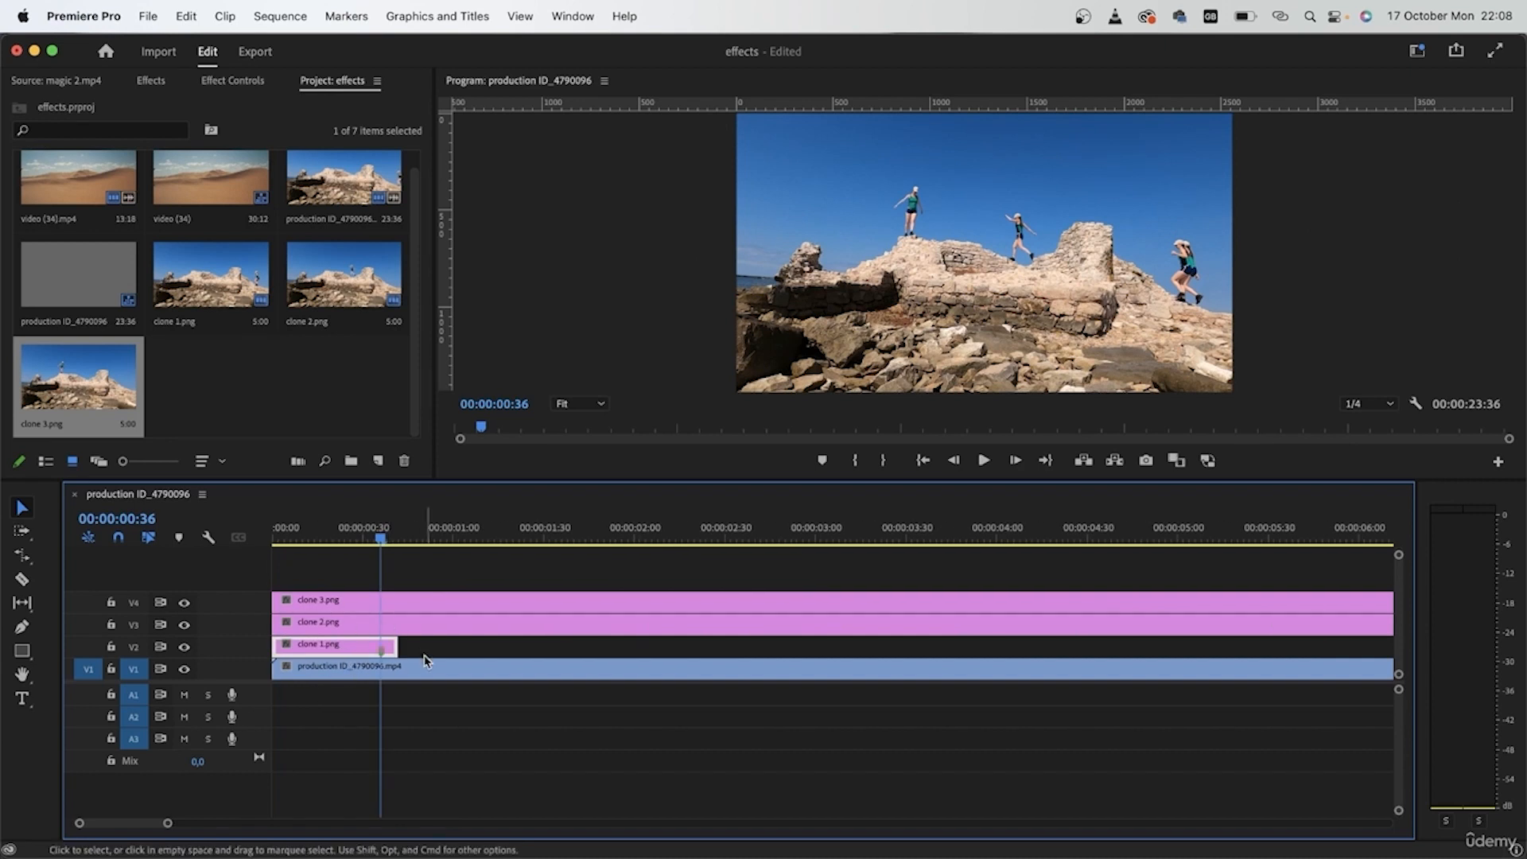
{"action": "left_click", "coordinate": [423, 559]}
{"action": "key", "text": "m"}
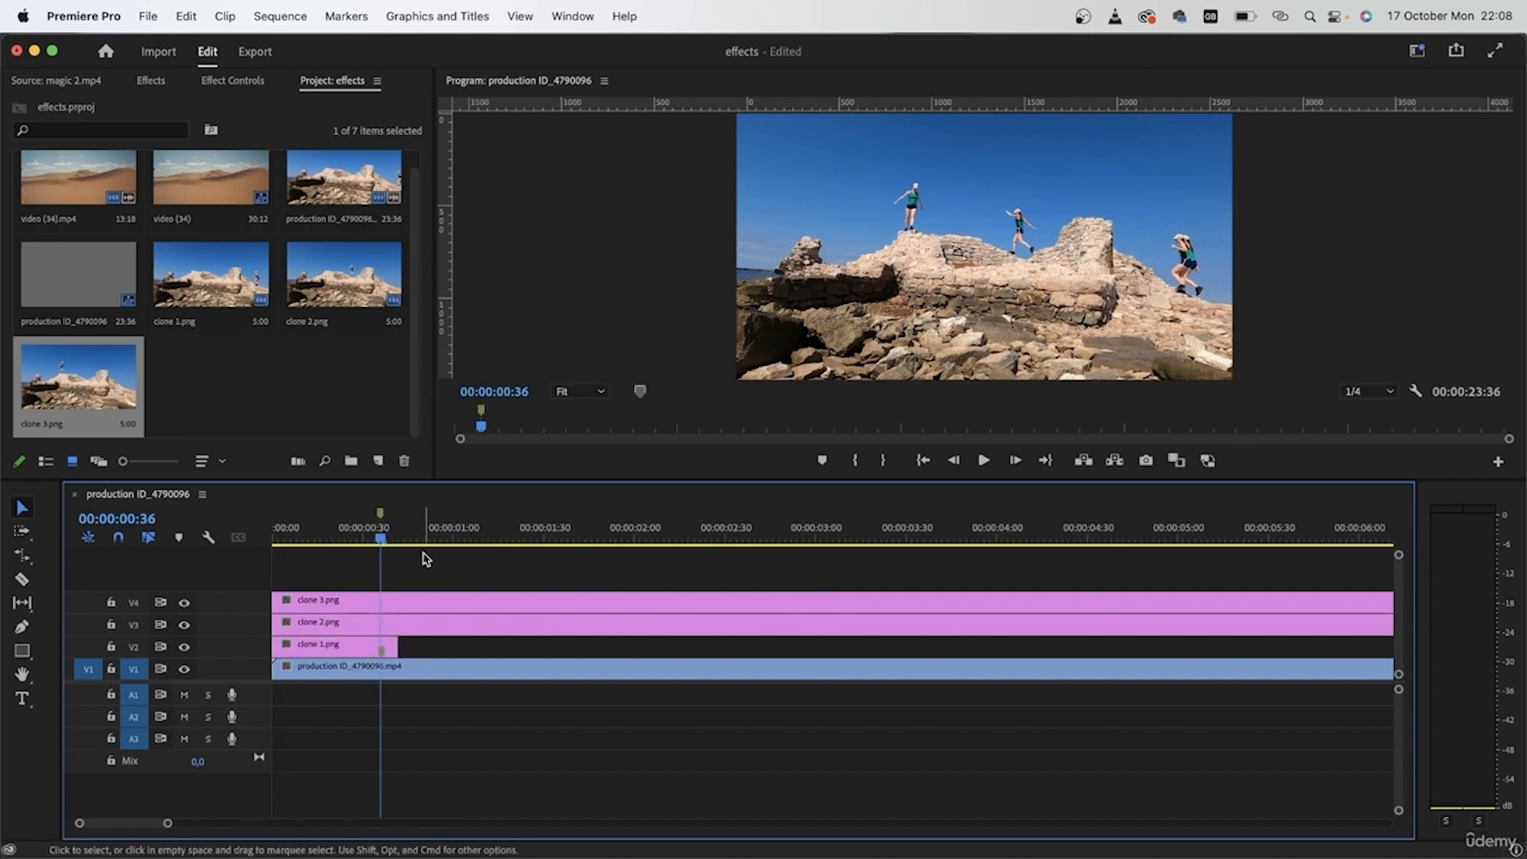
{"action": "left_click", "coordinate": [332, 649]}
{"action": "left_click_drag", "start_coordinate": [428, 659], "coordinate": [439, 654]}
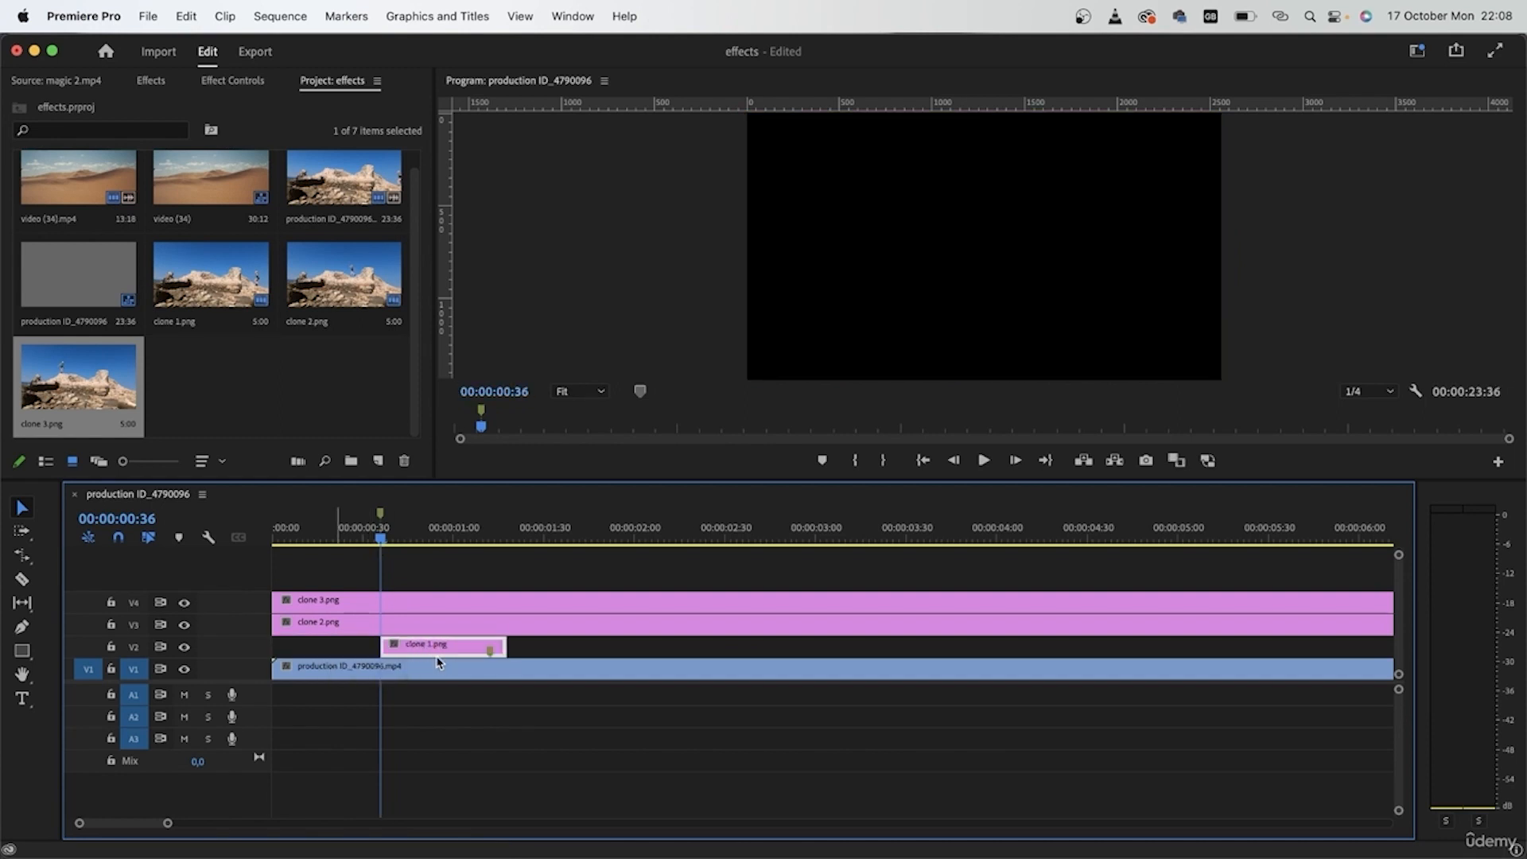
- Add a sequence marker at the end of clone 2.png, 00:00:06:50, and move that clip to start there
{"action": "left_click_drag", "start_coordinate": [388, 550], "coordinate": [938, 640]}
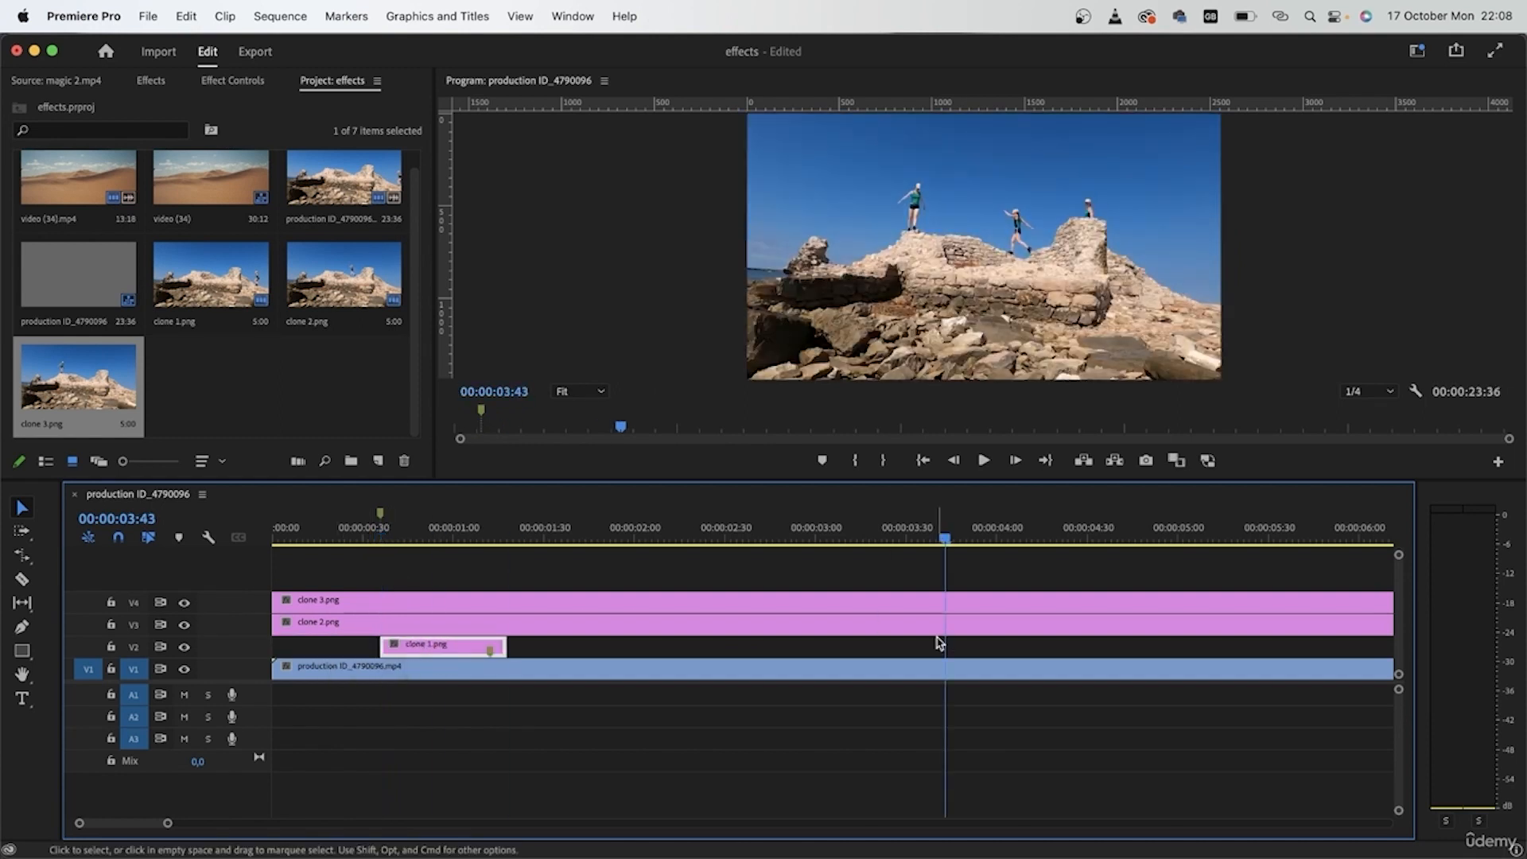
{"action": "key", "text": "minus"}
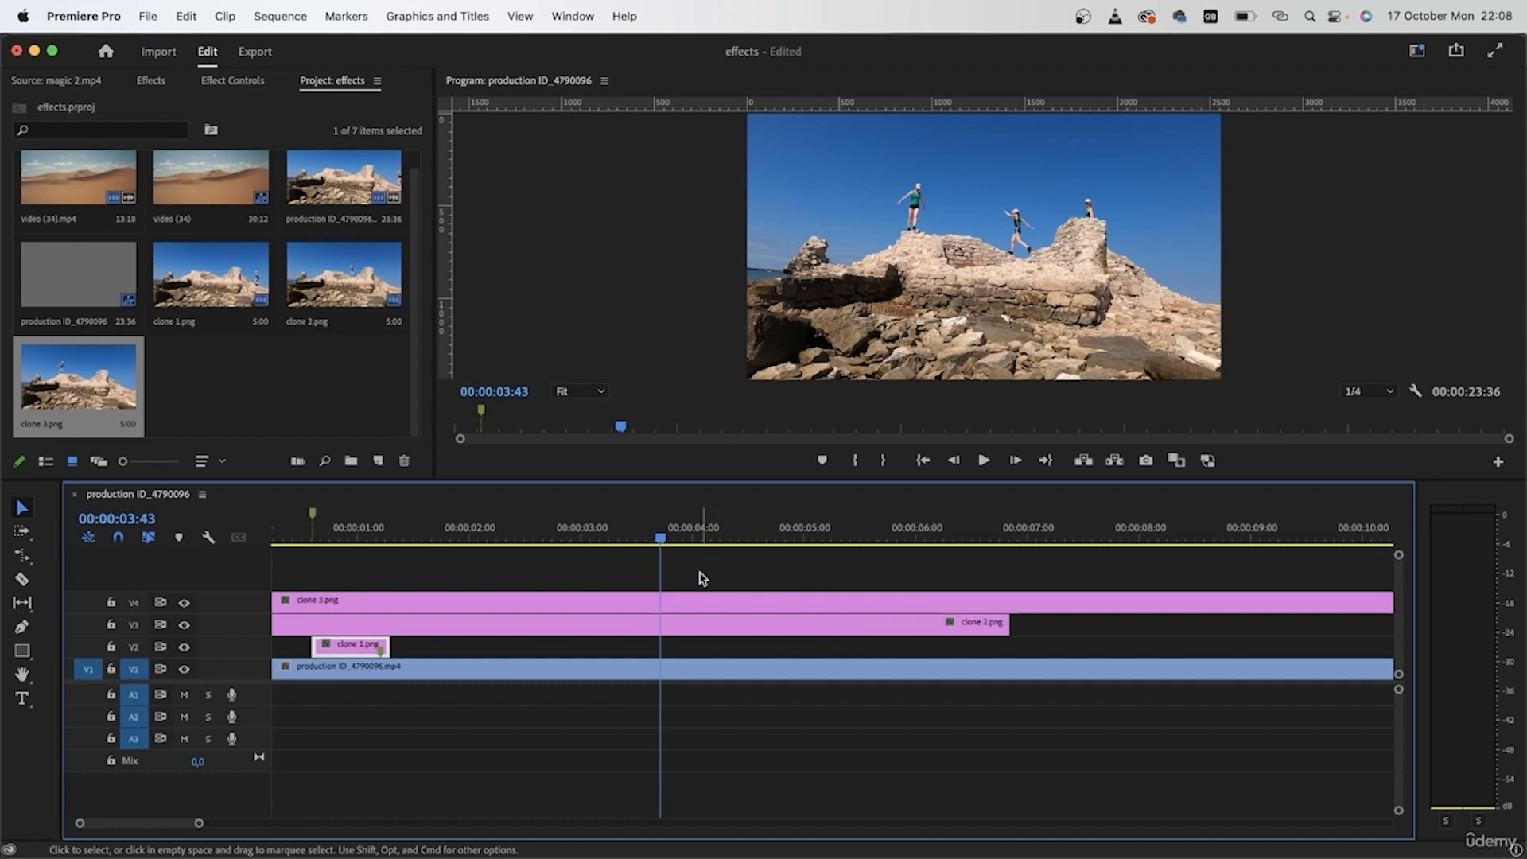
{"action": "left_click_drag", "start_coordinate": [665, 549], "coordinate": [1009, 577]}
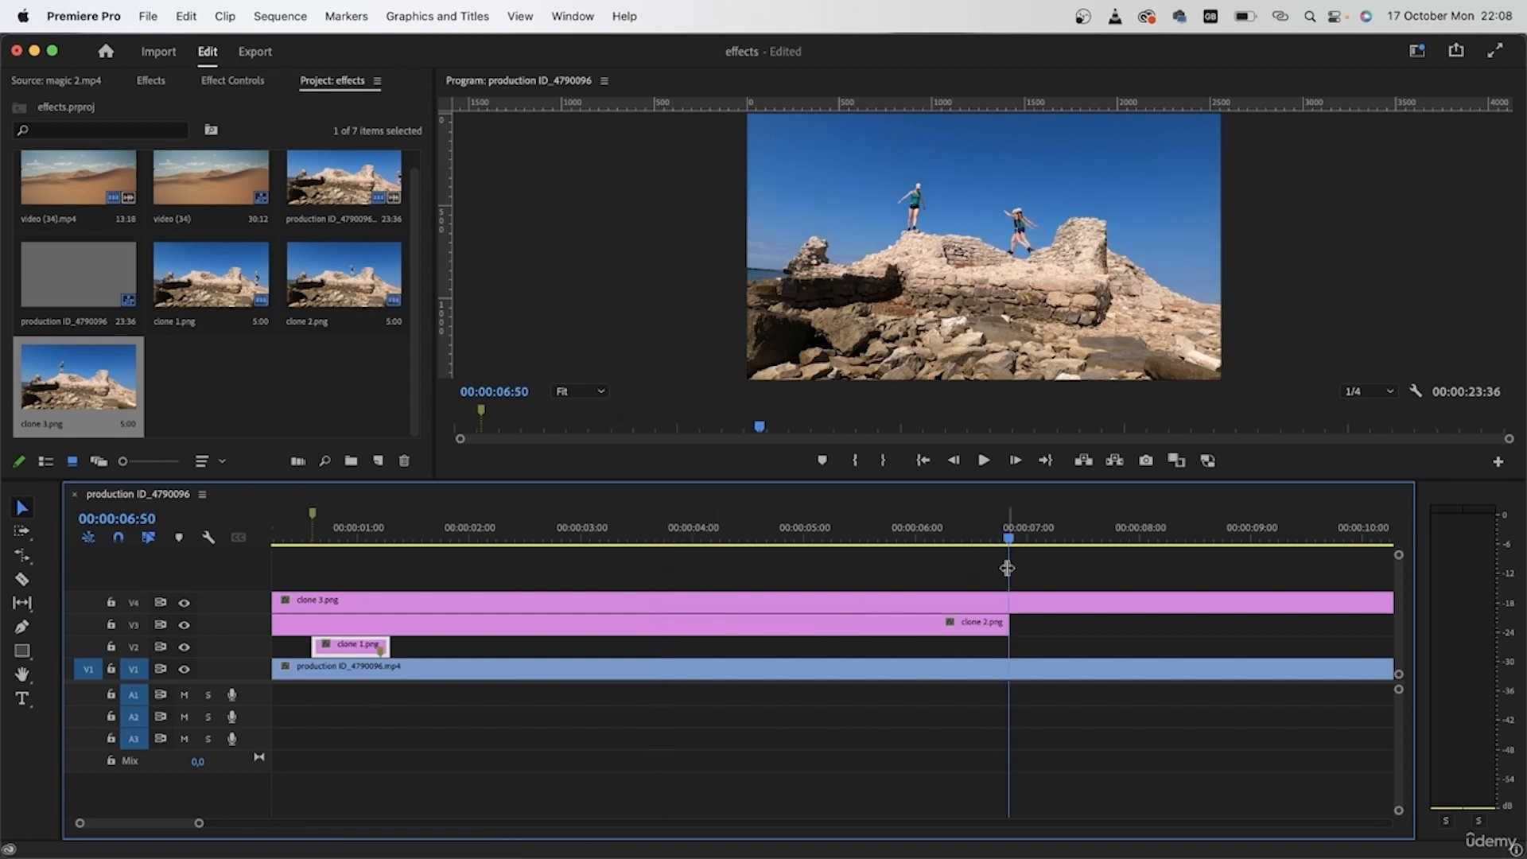
{"action": "left_click_drag", "start_coordinate": [362, 625], "coordinate": [1101, 634]}
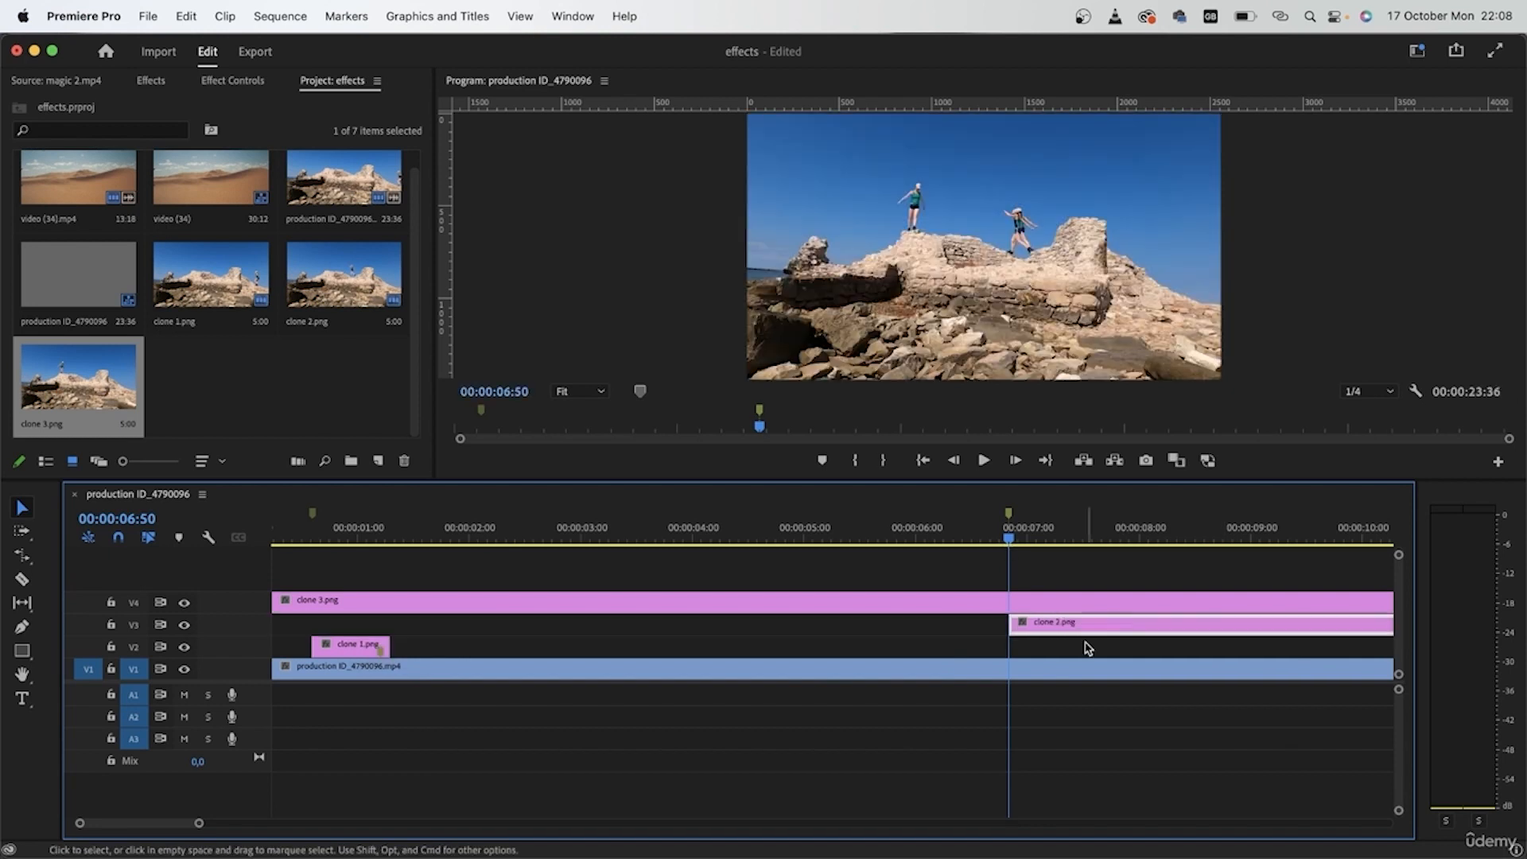
- Add a sequence marker at the end of clone 3.png, 00:00:11:06, and move that clip to start there
{"action": "key", "text": "minus"}
{"action": "left_click_drag", "start_coordinate": [688, 539], "coordinate": [945, 584]}
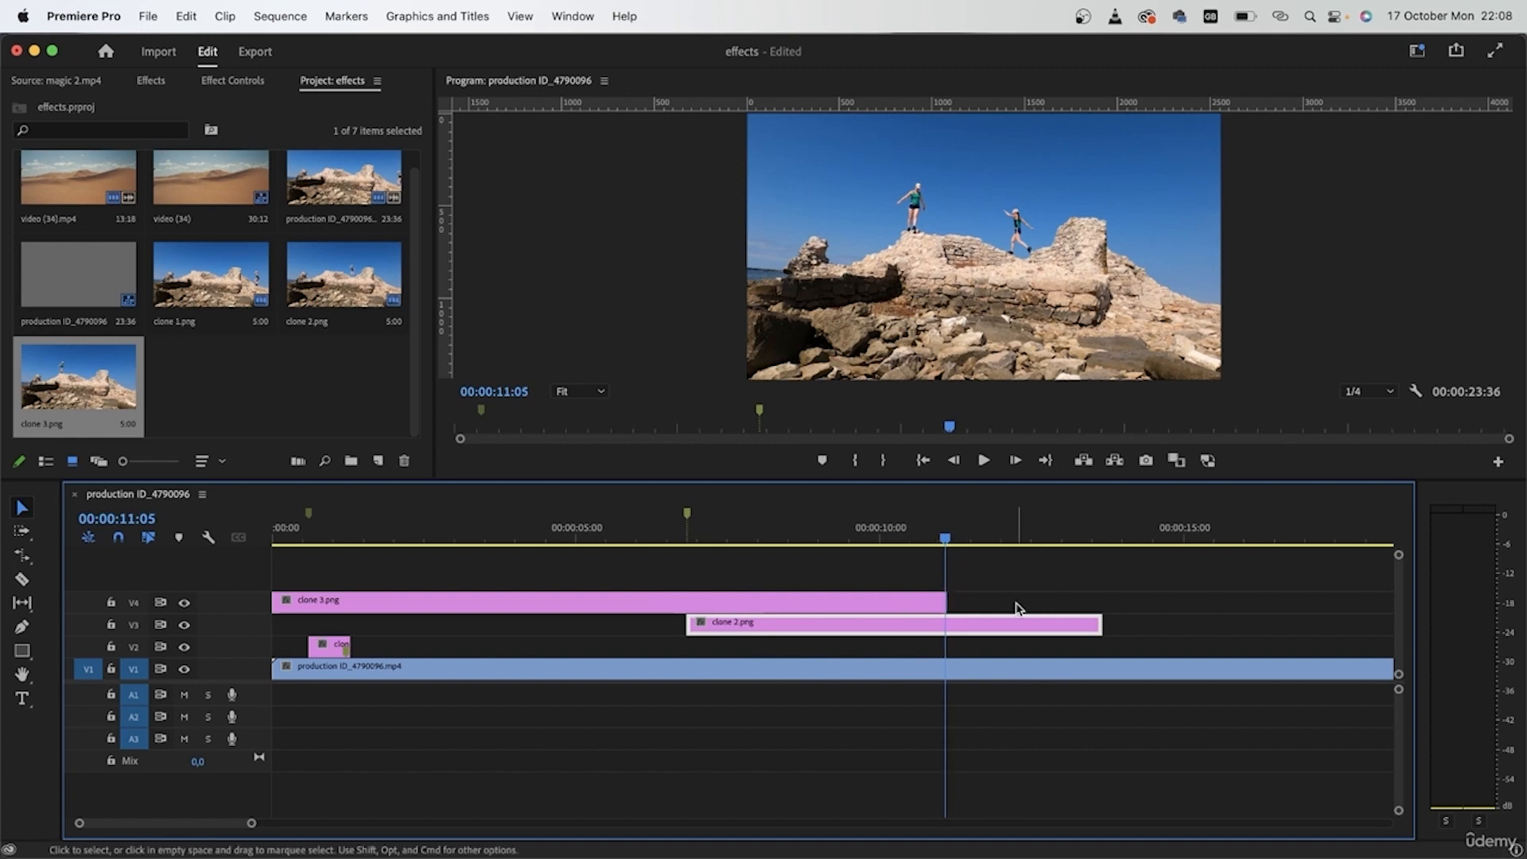
{"action": "left_click", "coordinate": [1044, 584]}
{"action": "mouse_move", "coordinate": [491, 602]}
{"action": "left_mouse_down"}
{"action": "mouse_move", "coordinate": [1251, 606]}
{"action": "mouse_move", "coordinate": [1134, 607]}
{"action": "left_mouse_up"}
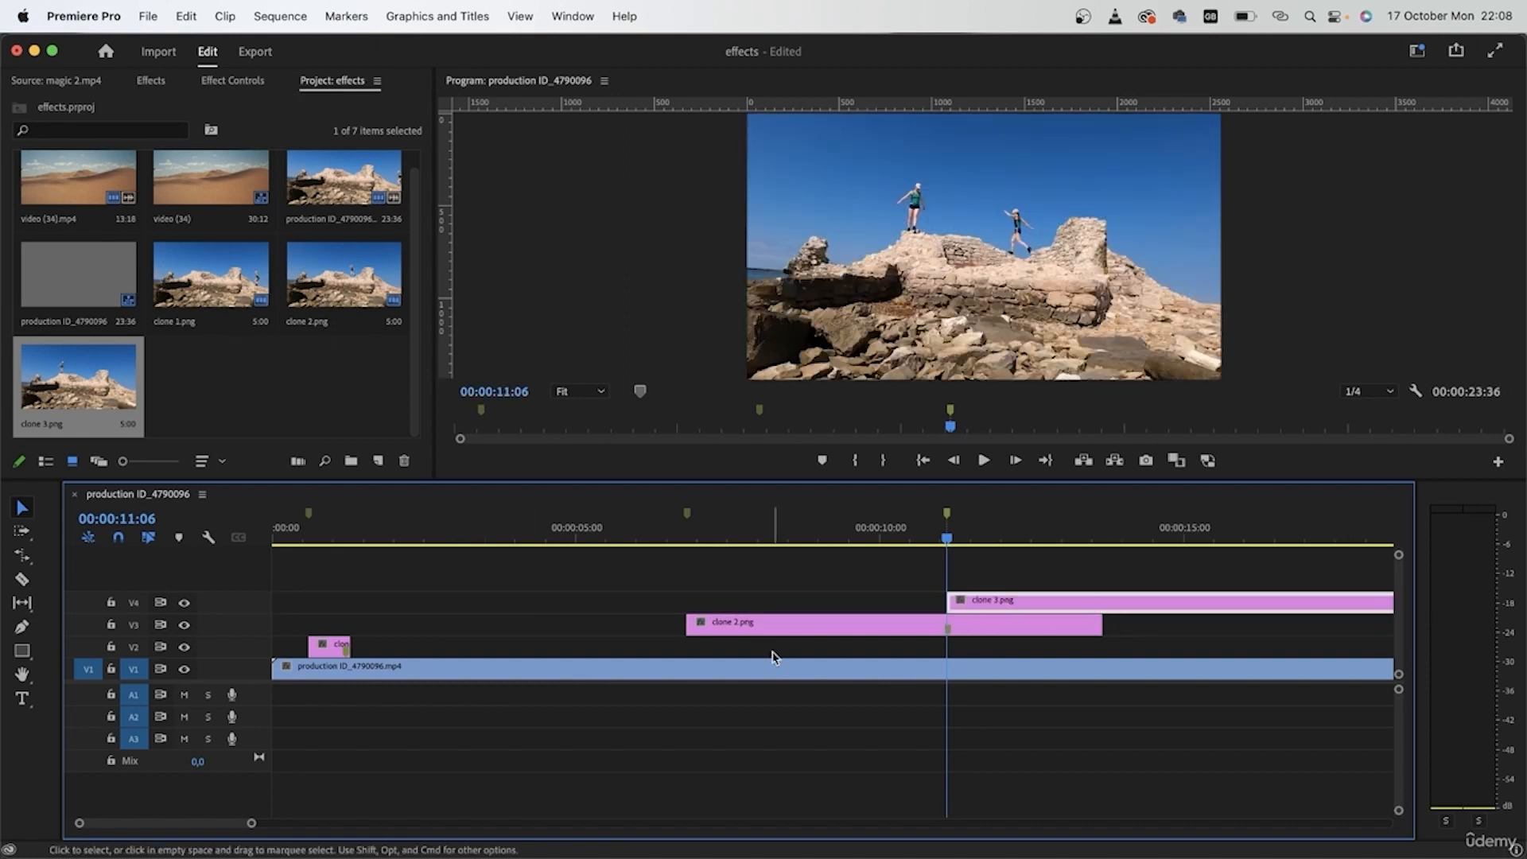
- Extend clone 1.png, clone 2.png and clone 3.png so all three end together with the production video
{"action": "left_click_drag", "start_coordinate": [356, 635], "coordinate": [1384, 640]}
{"action": "scroll", "coordinate": [1256, 668], "scroll_direction": "down", "scroll_amount": 10}
{"action": "scroll", "coordinate": [831, 658], "scroll_direction": "up", "scroll_amount": 10}
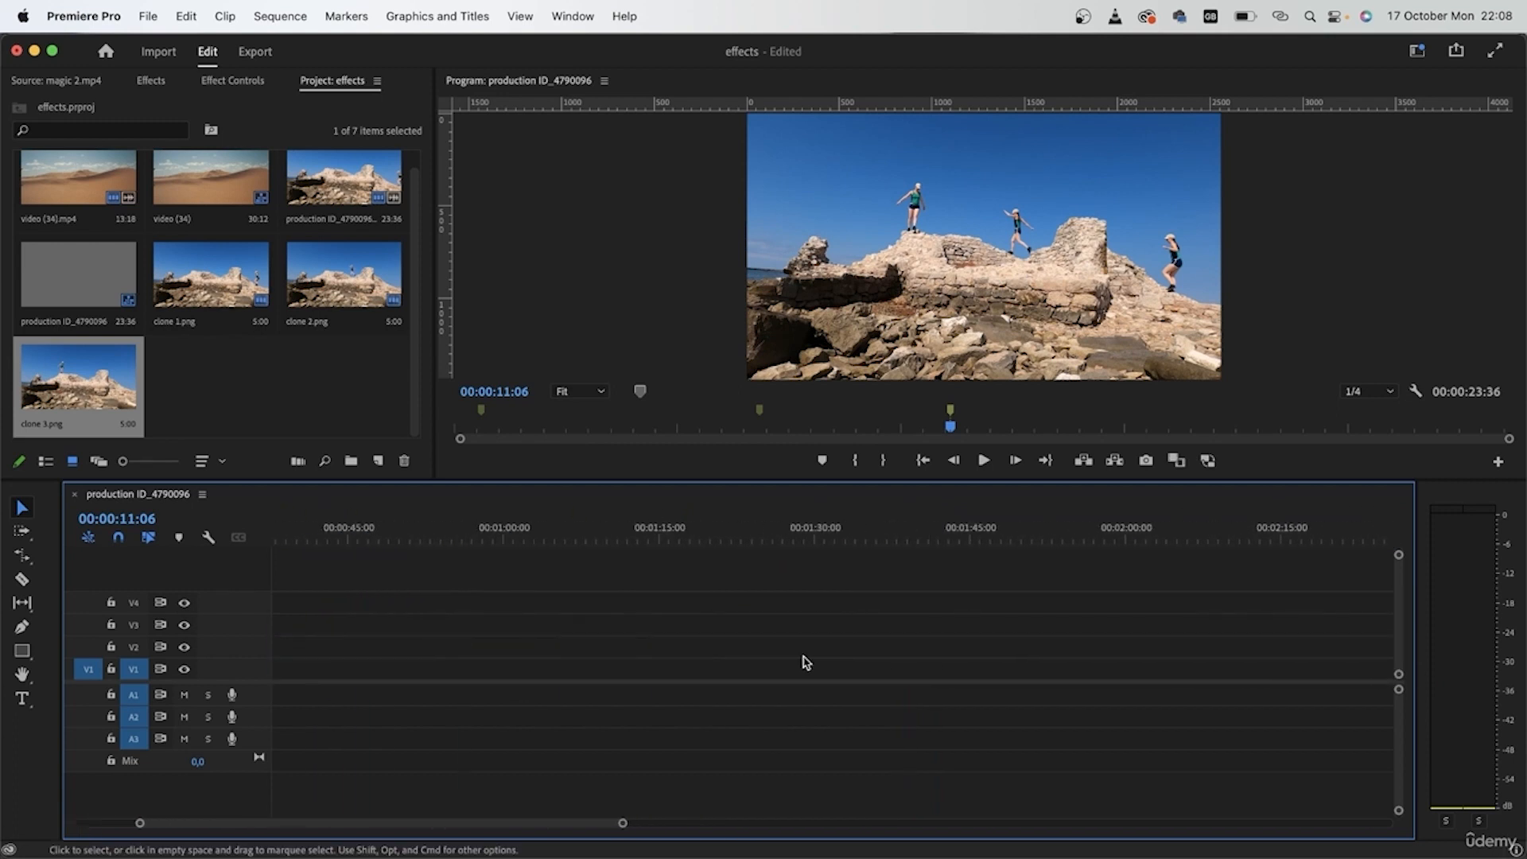
{"action": "left_click_drag", "start_coordinate": [479, 646], "coordinate": [507, 646]}
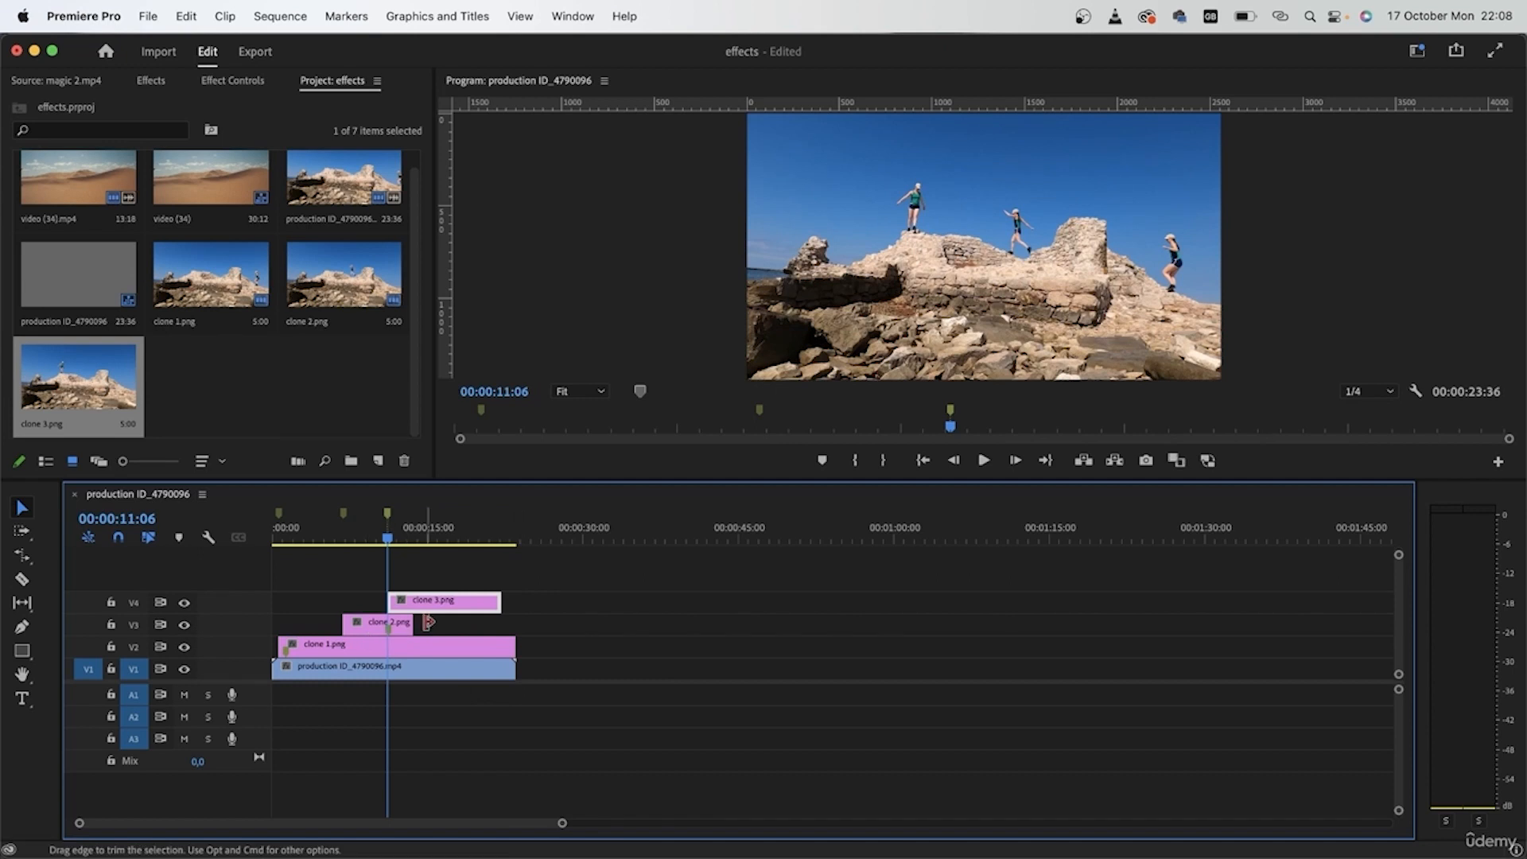
{"action": "mouse_move", "coordinate": [415, 622]}
{"action": "left_mouse_down"}
{"action": "mouse_move", "coordinate": [515, 623]}
{"action": "mouse_move", "coordinate": [515, 602]}
{"action": "left_mouse_up"}
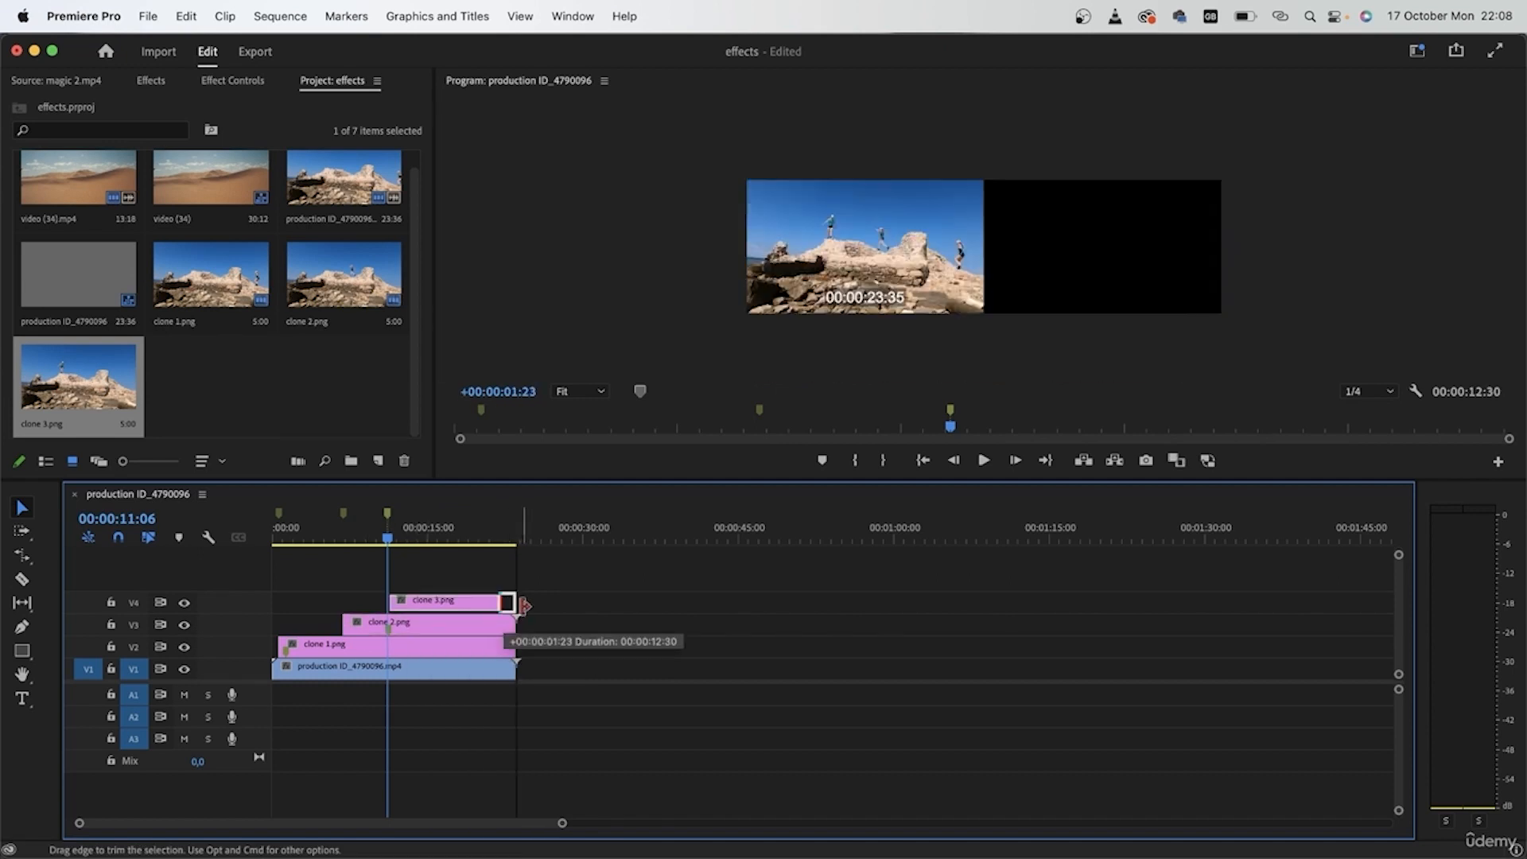
- Play the sequence from the start, check the frame at 00:00:20:43, and return to the beginning
{"action": "left_click", "coordinate": [423, 531]}
{"action": "key", "text": "Home"}
{"action": "key", "text": "space"}
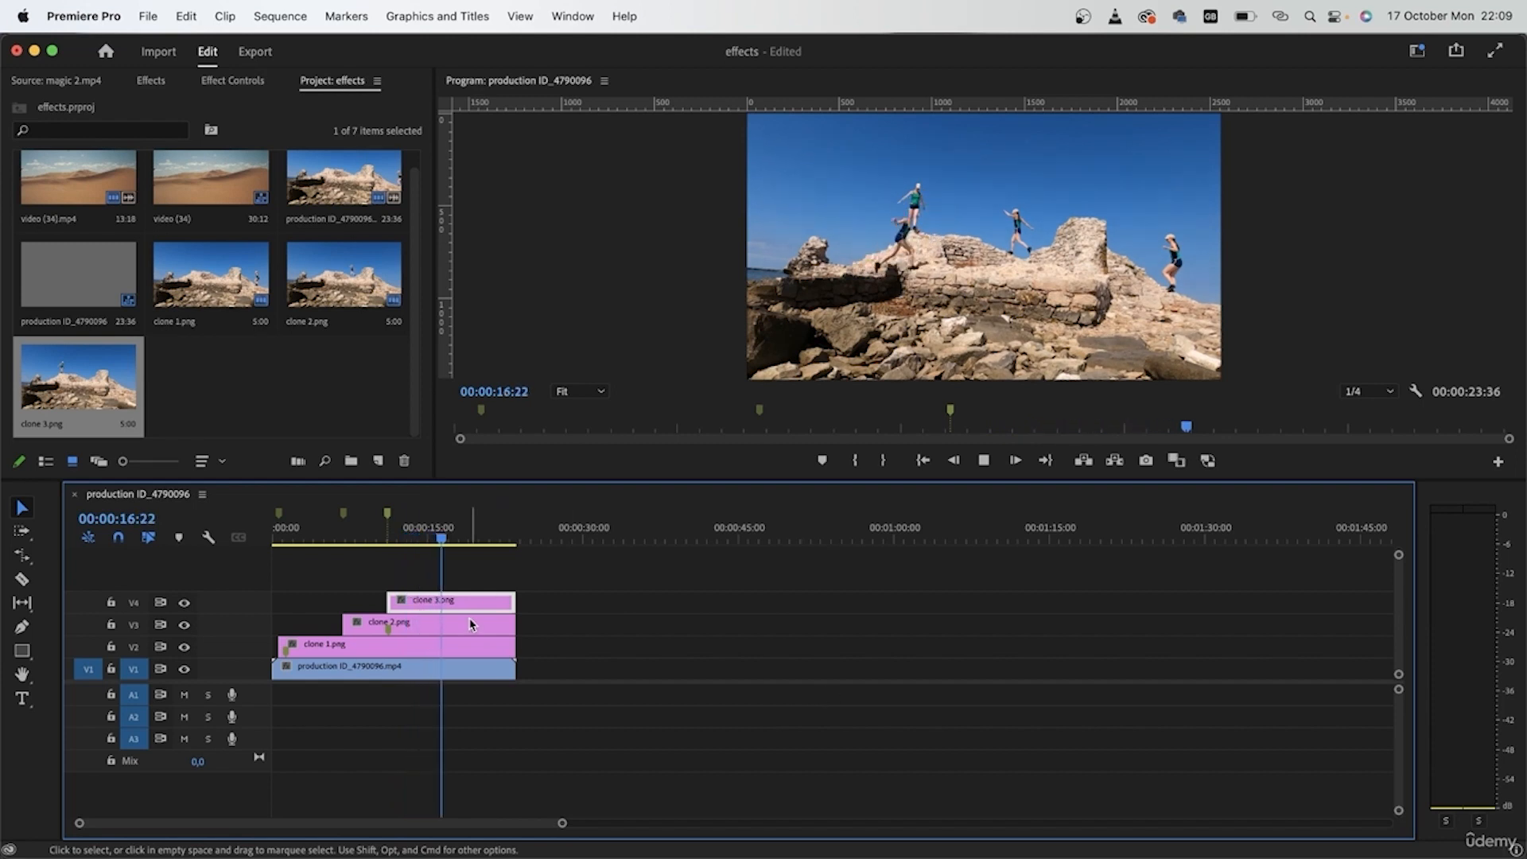
{"action": "mouse_move", "coordinate": [475, 534]}
{"action": "left_mouse_down"}
{"action": "mouse_move", "coordinate": [347, 537]}
{"action": "mouse_move", "coordinate": [485, 546]}
{"action": "mouse_move", "coordinate": [381, 536]}
{"action": "mouse_move", "coordinate": [465, 561]}
{"action": "mouse_move", "coordinate": [403, 530]}
{"action": "mouse_move", "coordinate": [255, 545]}
{"action": "mouse_move", "coordinate": [488, 543]}
{"action": "left_mouse_up"}
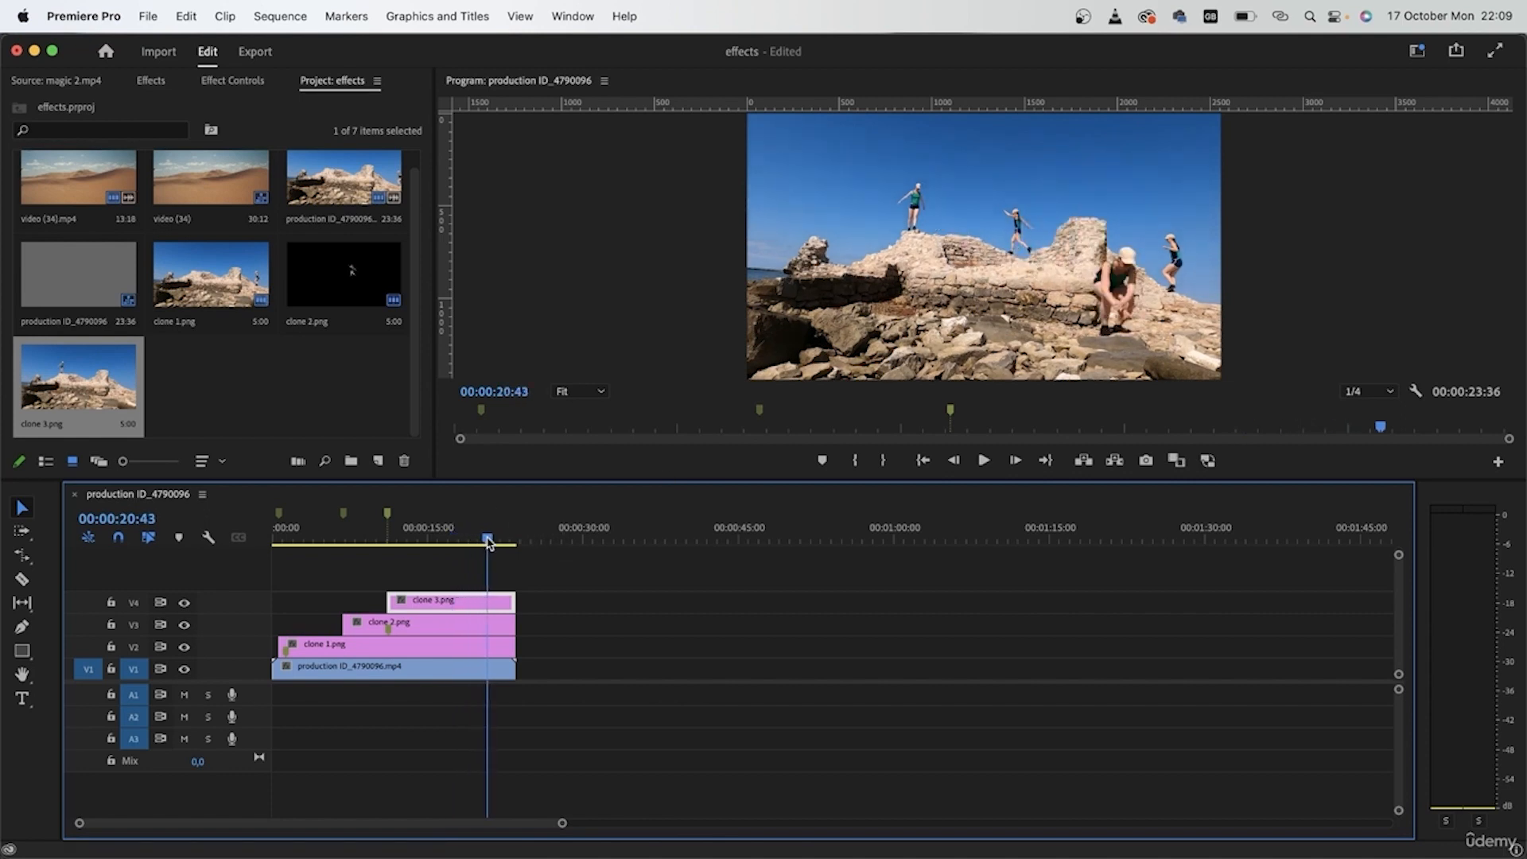
{"action": "key", "text": "Home"}
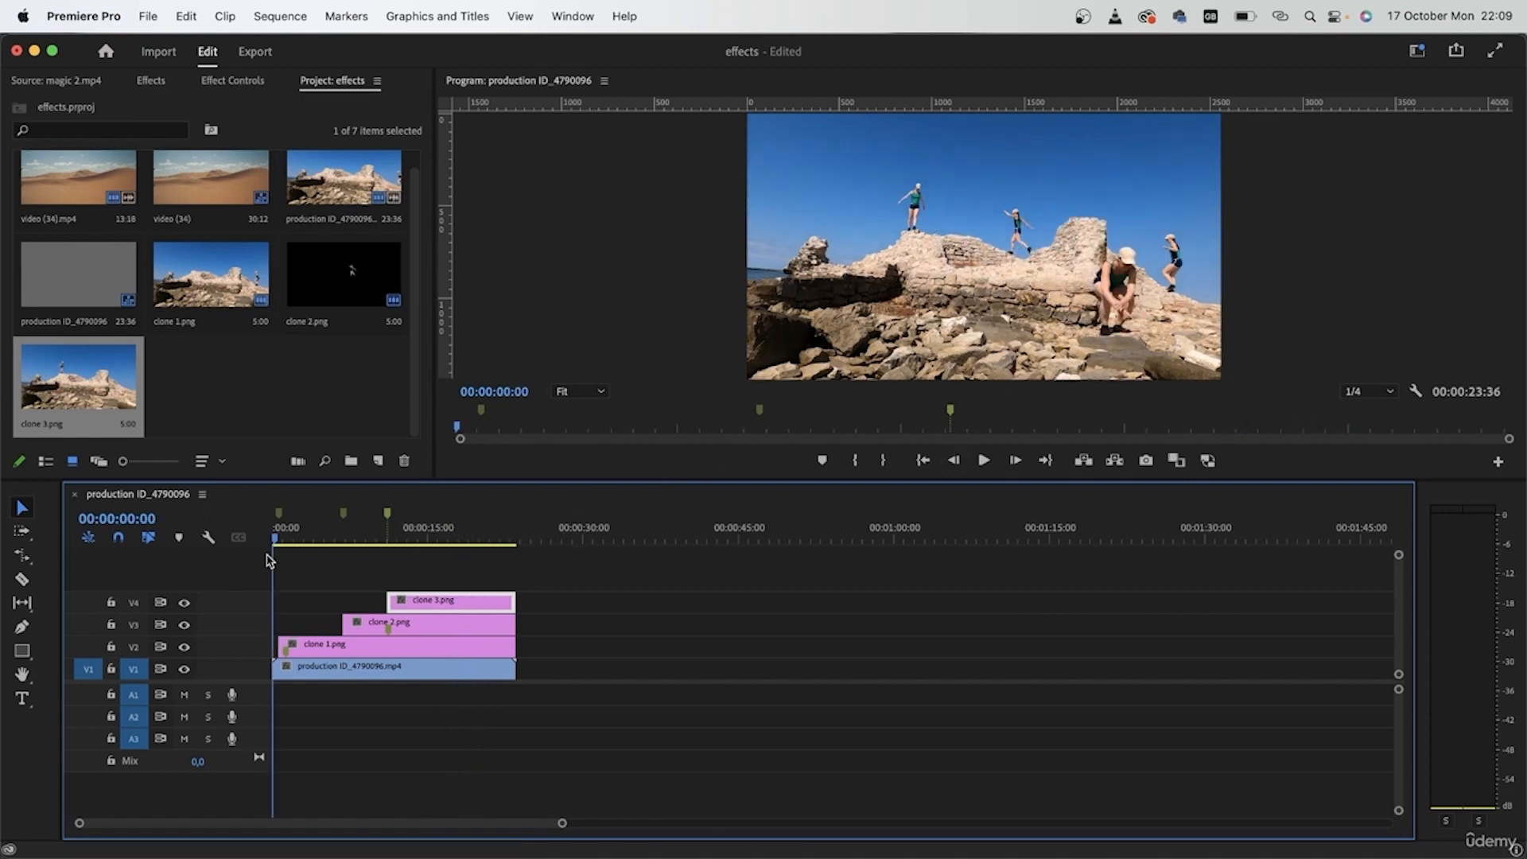